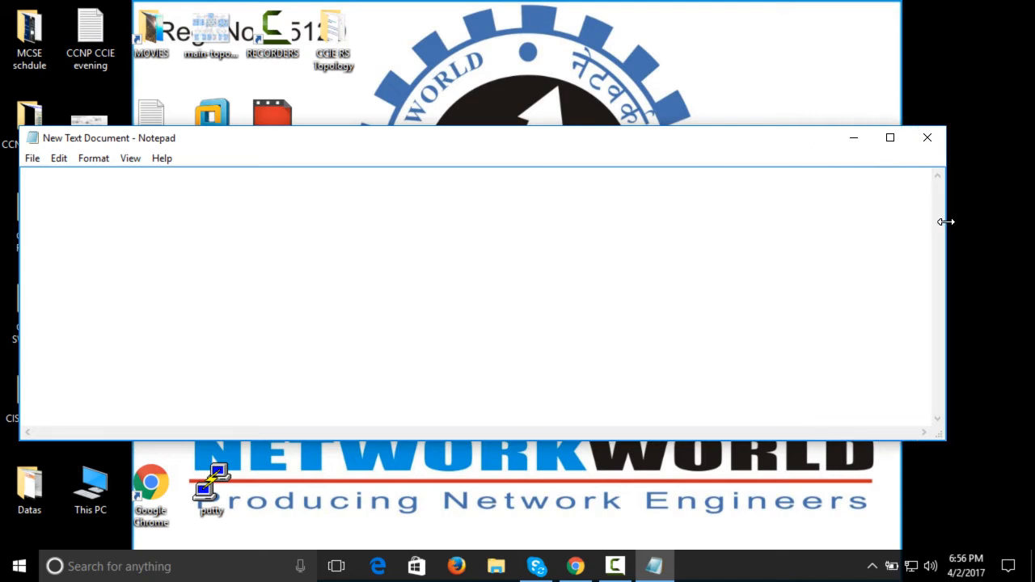
Reposition the text window lower on the desktop and write the heading "ADDS and Windows Server 2012"
drag(670, 152, 670, 197)
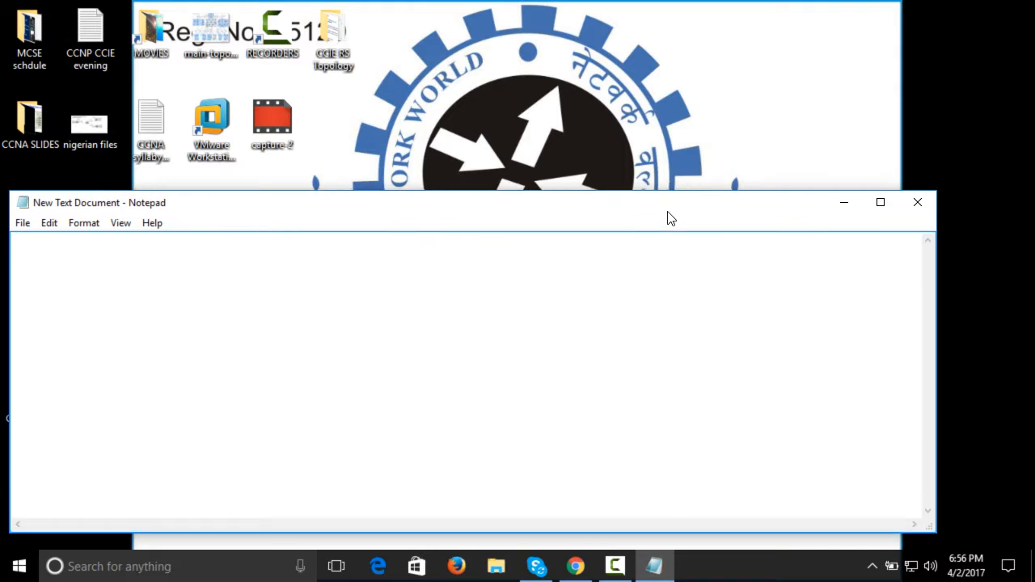
drag(668, 216, 677, 214)
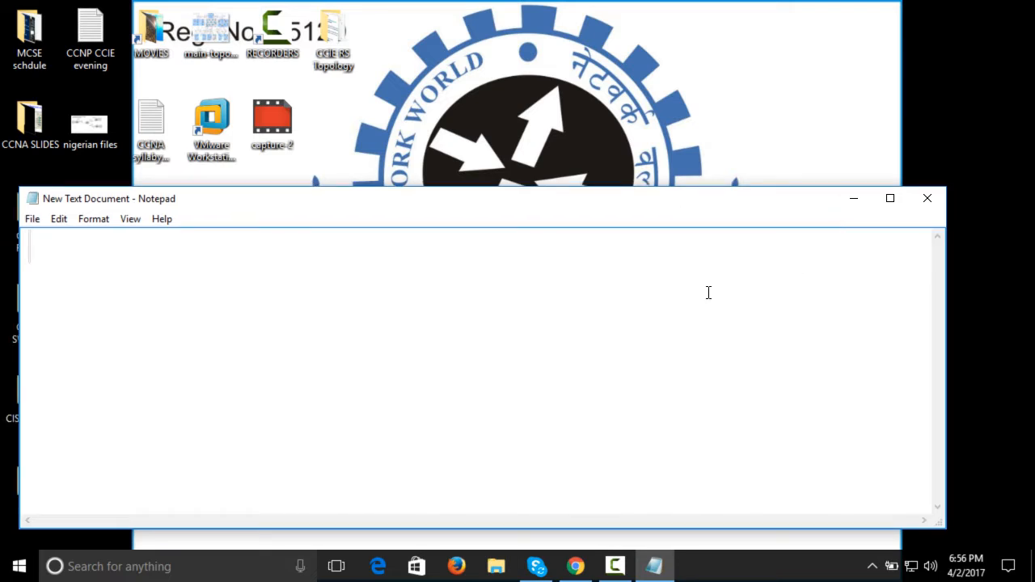
text(ADDs)
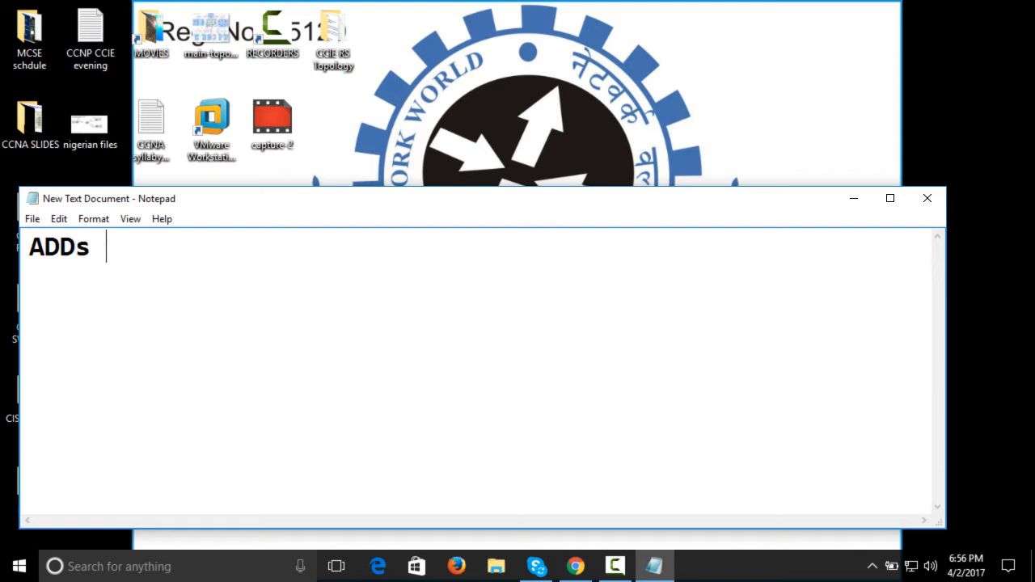
key(BackSpace)
key(BackSpace)
key(BackSpace)
key(BackSpace)
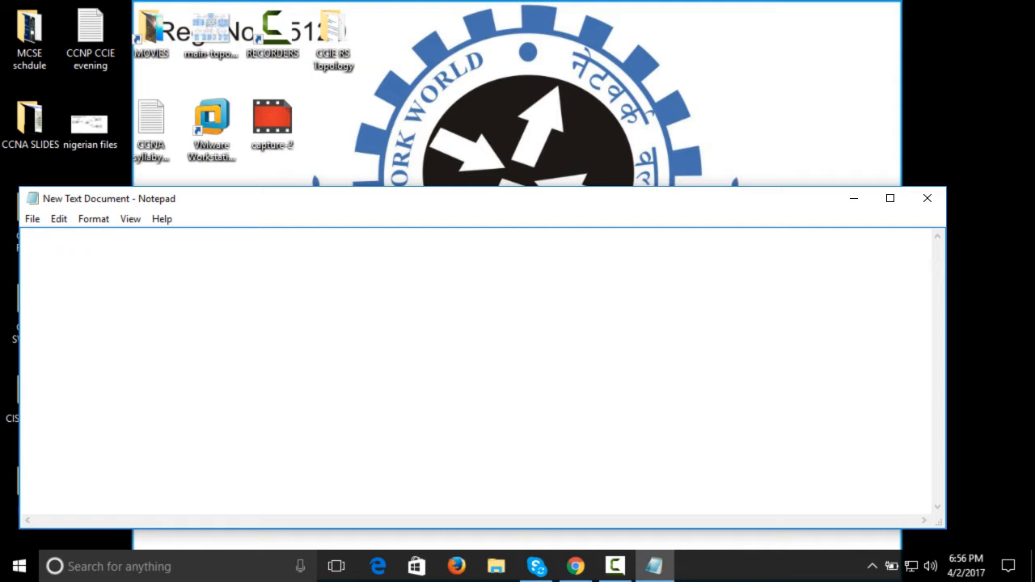
text(ADDS and Wn)
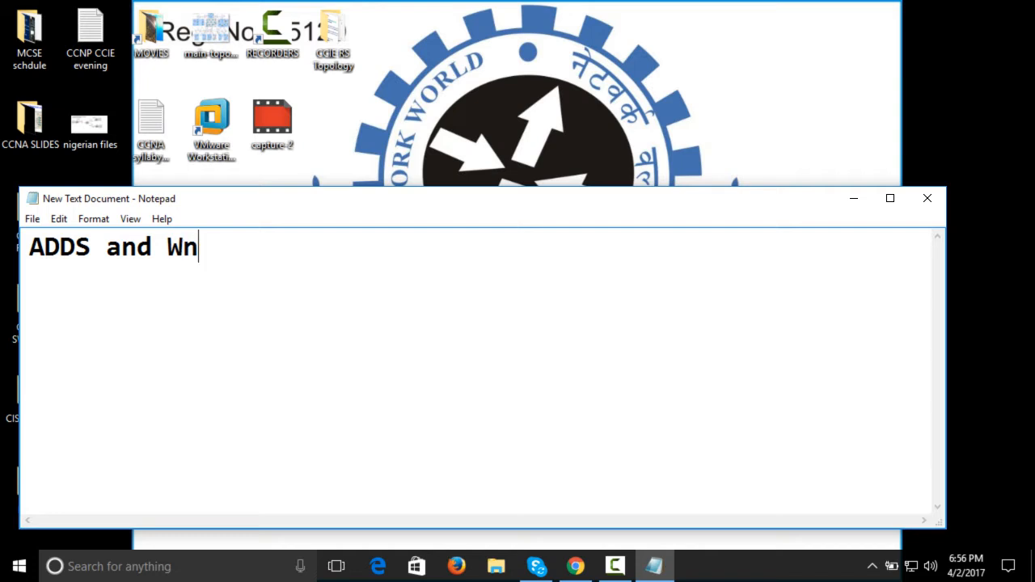
key(BackSpace)
text(indows Server 2012)
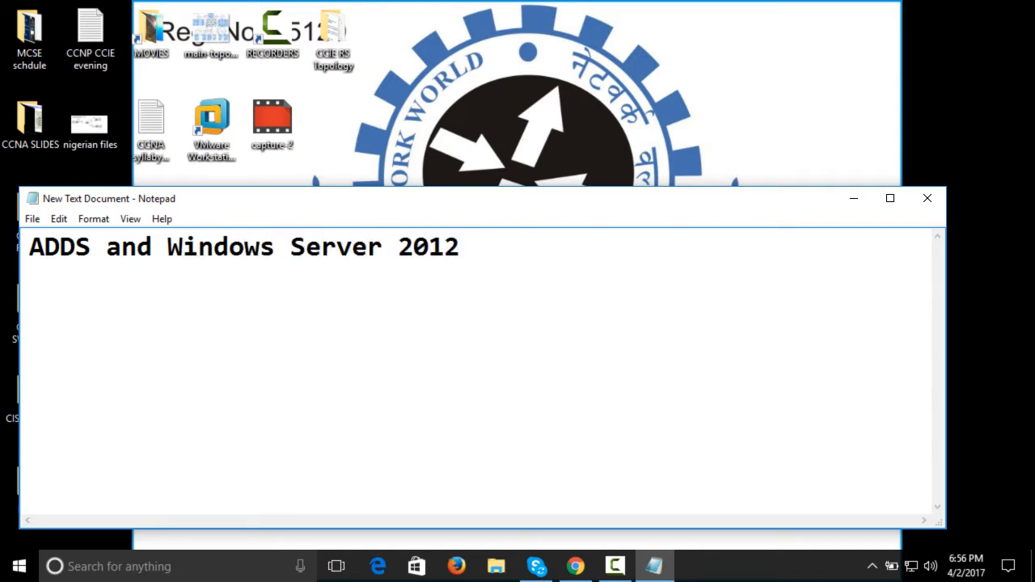
key(Return)
Remove "ADDS and" from the start of the heading so it reads "Windows Server 2012"
key(Up)
key(Right)
key(Right)
key(Right)
Append ">>> ADDS" to the end of the "Windows Server 2012" heading and start a new line
key(Right)
key(Right)
key(Right)
key(Right)
key(Right)
key(Right)
key(Right)
key(Right)
key(Left)
key(Left)
key(BackSpace)
key(BackSpace)
key(BackSpace)
key(BackSpace)
key(BackSpace)
key(BackSpace)
key(BackSpace)
key(BackSpace)
key(BackSpace)
key(Right)
key(Right)
key(Right)
key(Right)
key(Right)
key(Right)
key(Right)
key(Right)
key(Right)
key(Right)
key(Right)
key(Right)
key(Right)
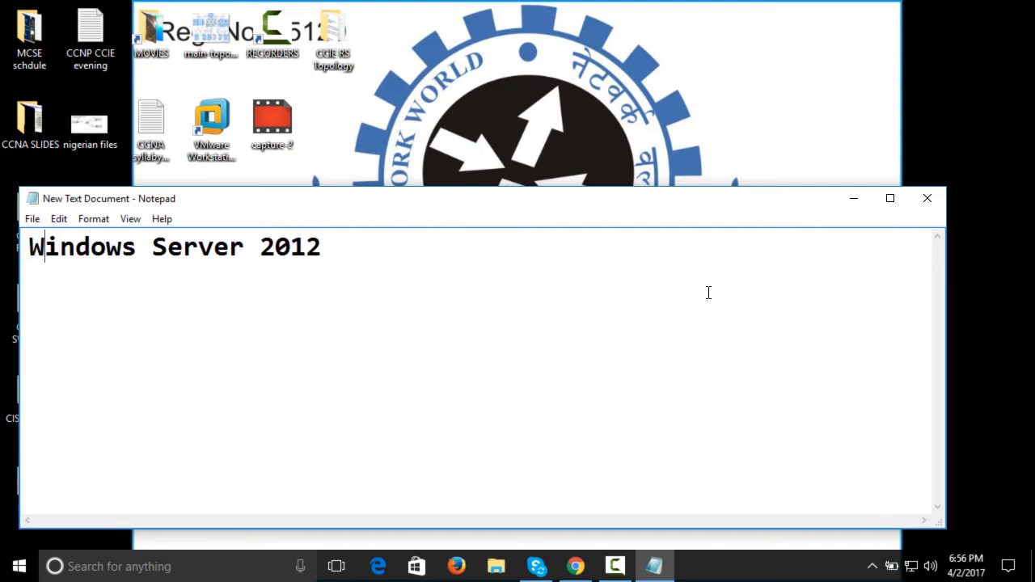
key(Right)
key(Right)
key(Right)
key(Right)
key(Right)
key(Right)
key(Right)
text(>>> ADDS)
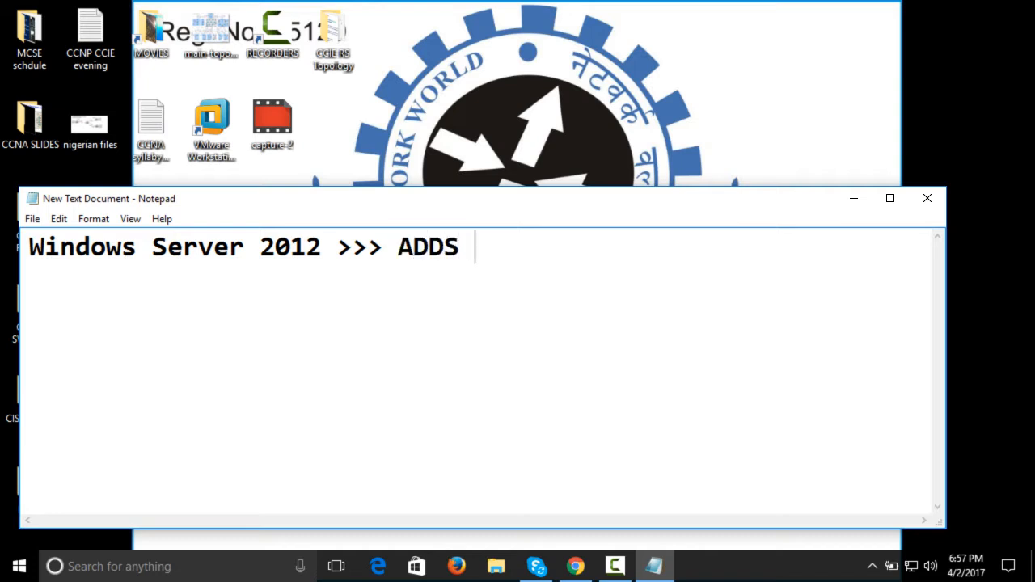
key(Return)
click(899, 206)
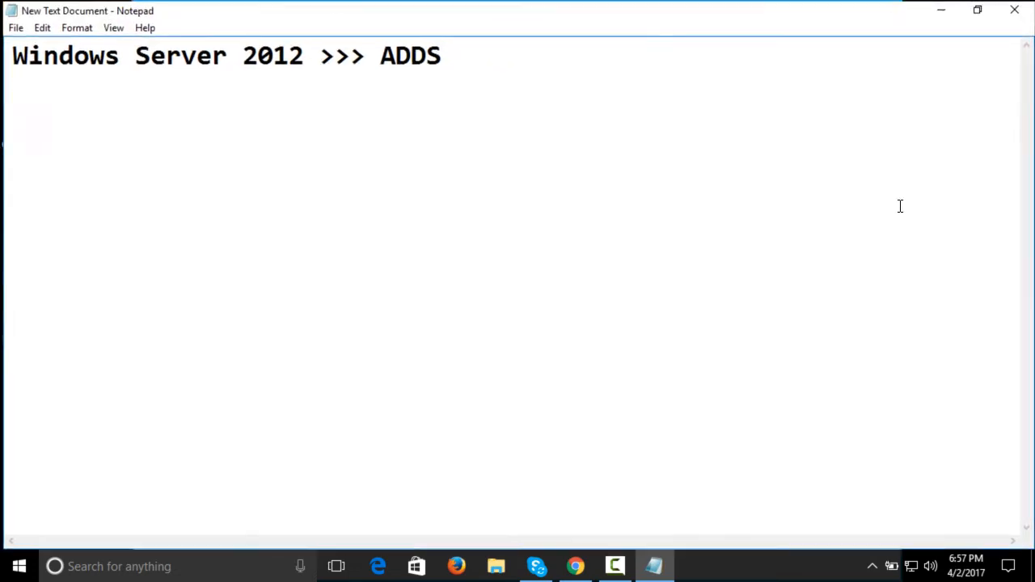
drag(544, 9, 483, 99)
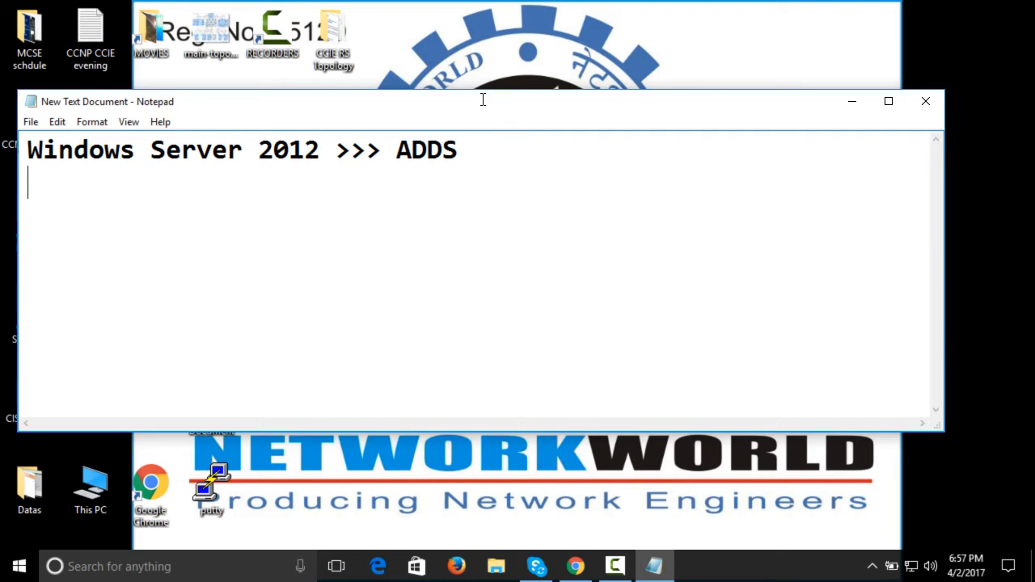
double_click(483, 99)
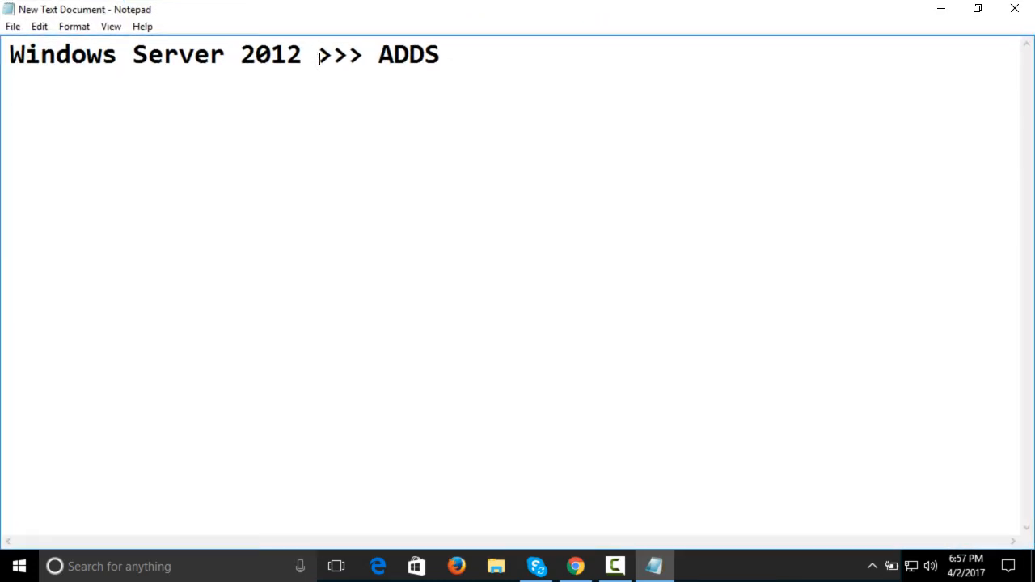
drag(319, 57, 2, 54)
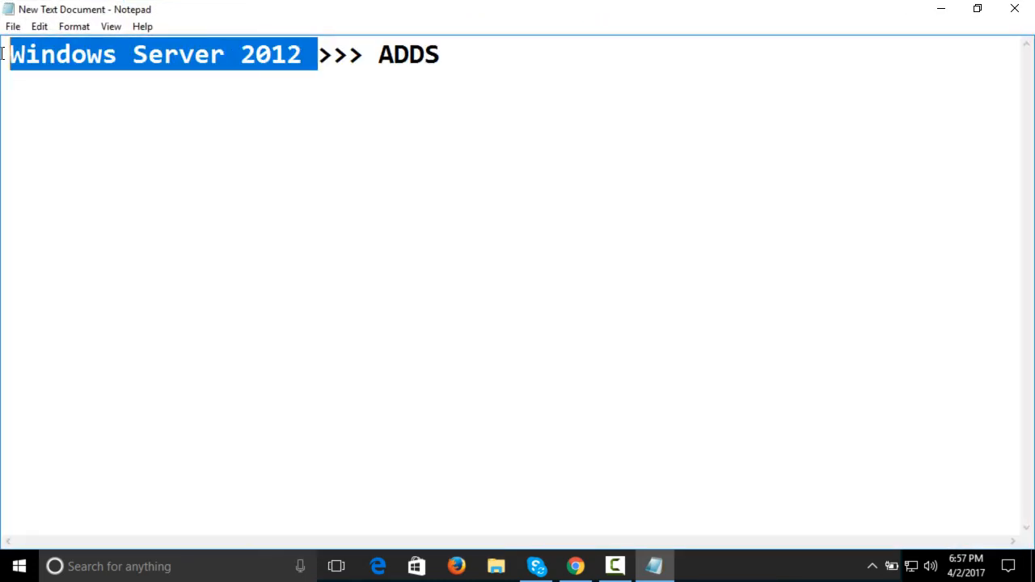
click(753, 222)
drag(518, 9, 510, 194)
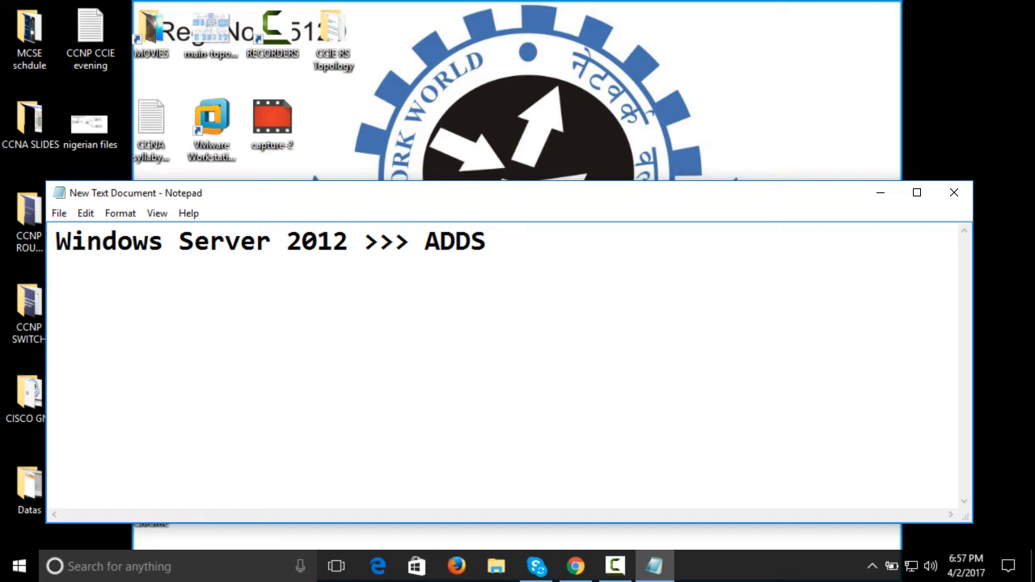
Add a separator line of # characters directly below the heading, extending well past the heading text
key(BackSpace)
key(BackSpace)
text(#############################################)
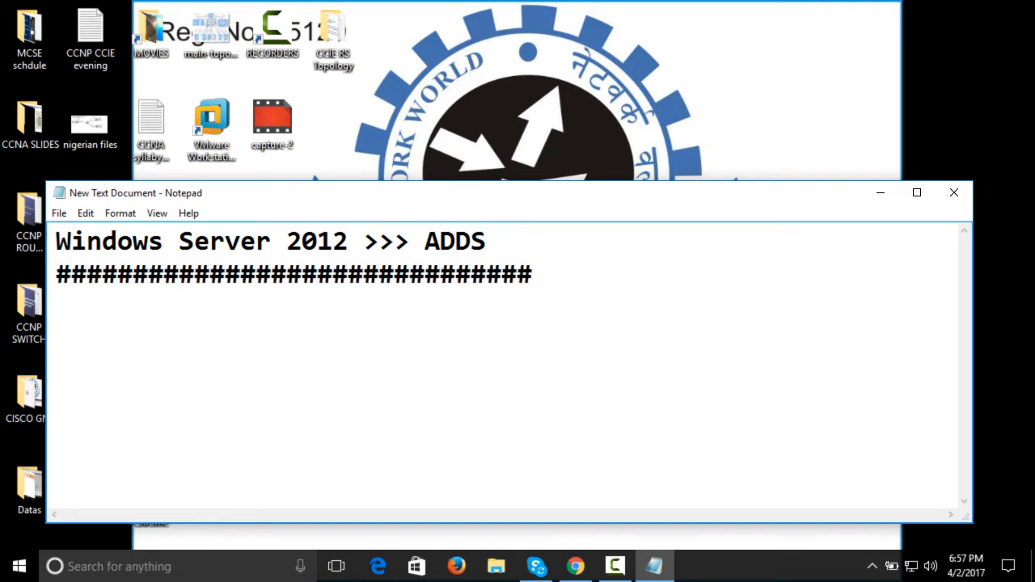
key(Return)
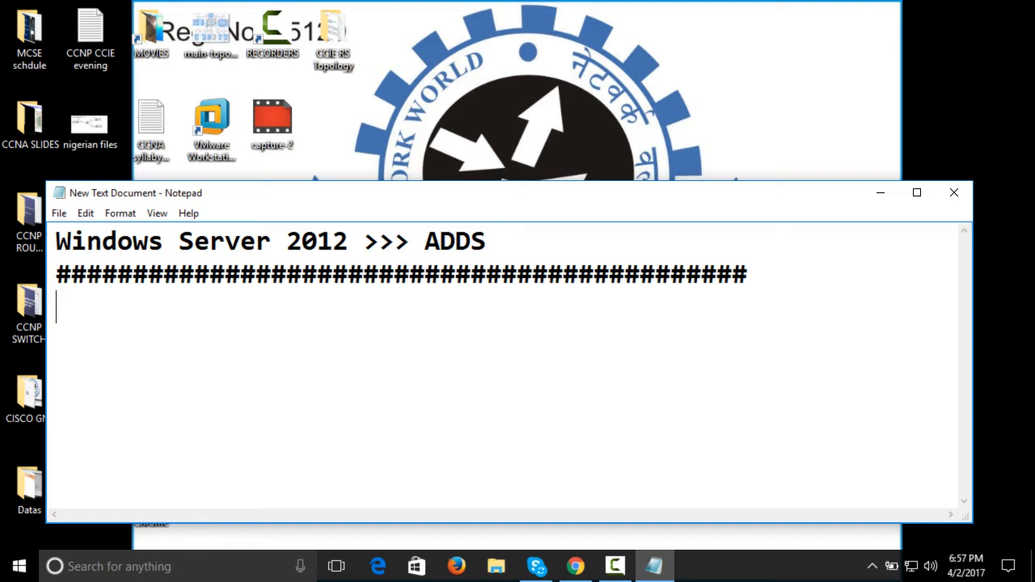
Write "Windows NT 4.0 Server" as the first entry below the separator line
text(Window)
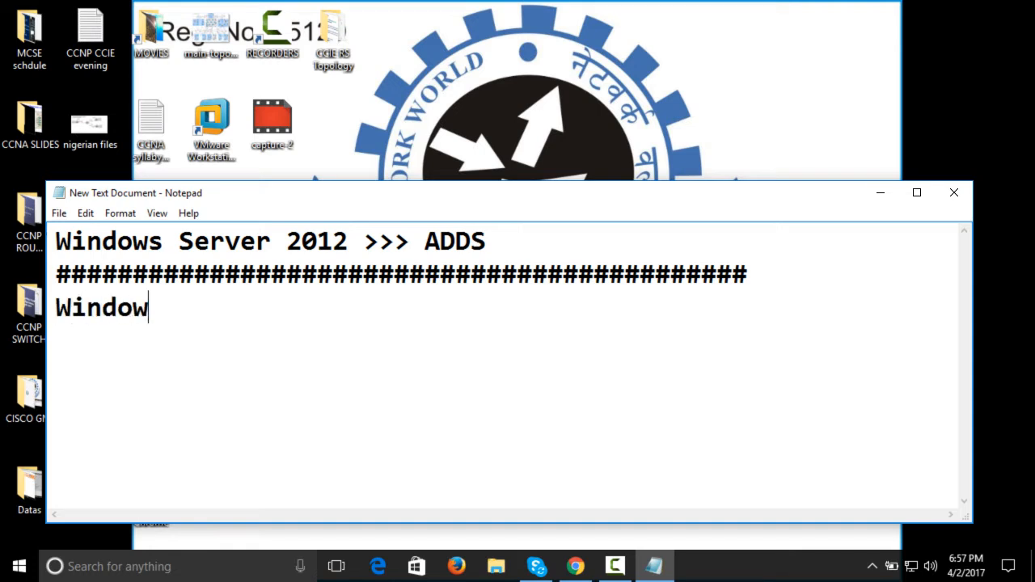
text(s NT )
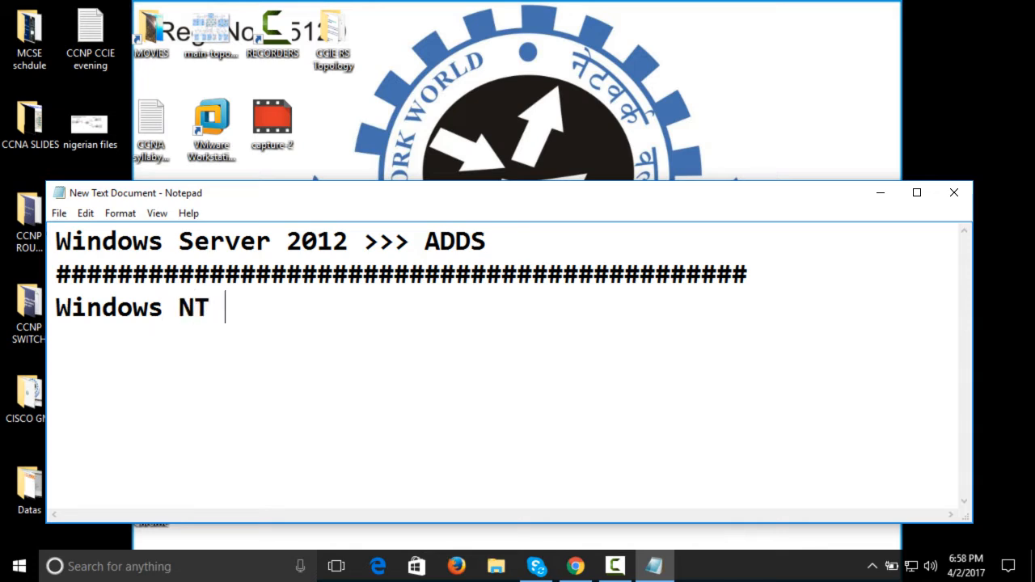
text(4.0 S3)
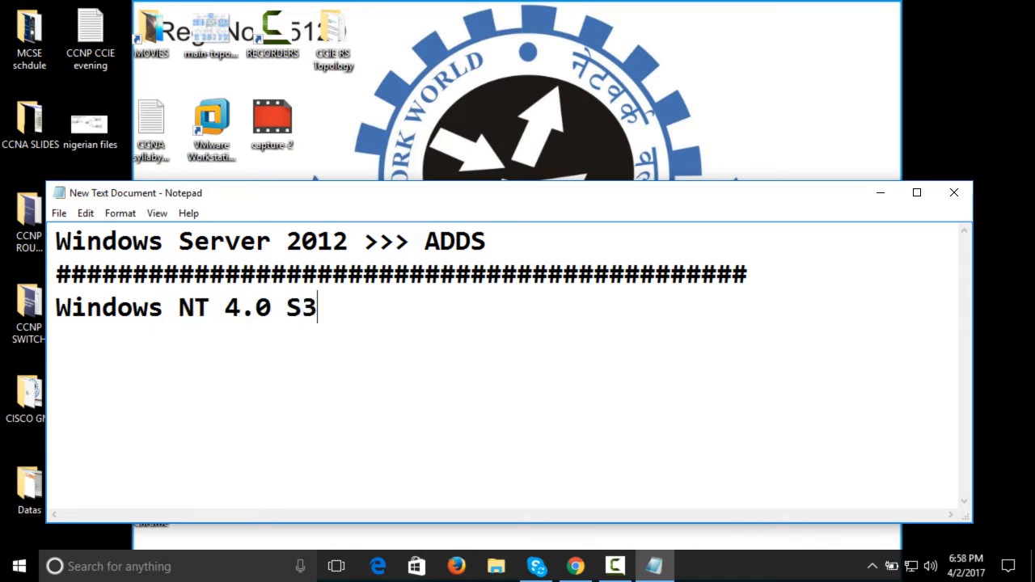
key(BackSpace)
key(BackSpace)
text(erevr)
key(BackSpace)
key(BackSpace)
key(BackSpace)
key(BackSpace)
key(BackSpace)
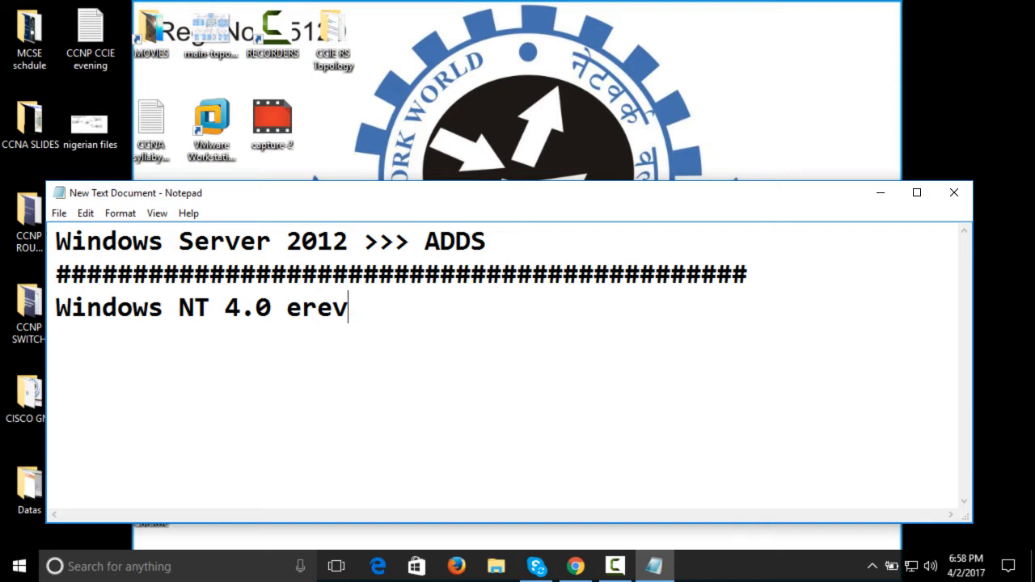
text(Server)
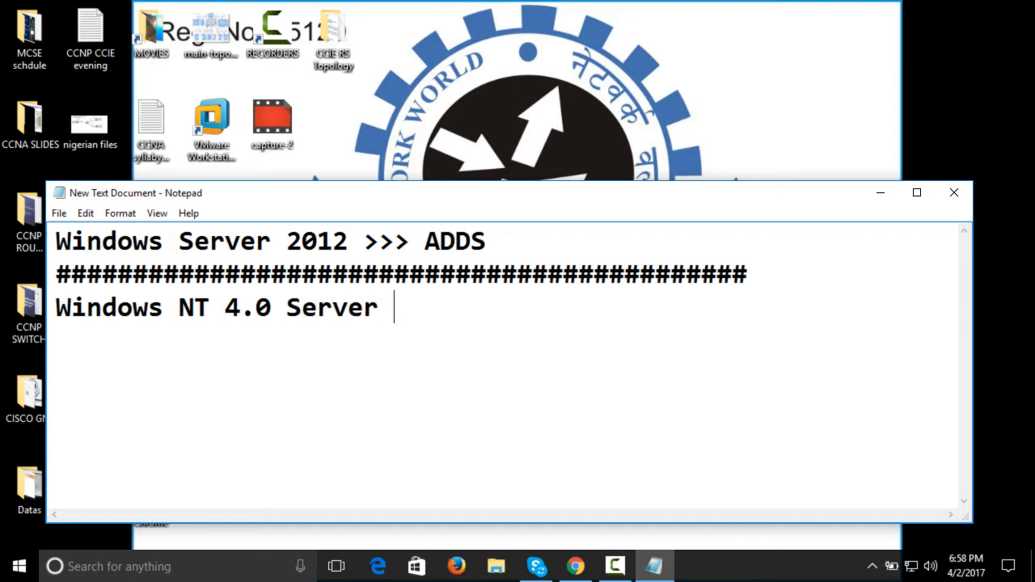
Add a line with "!" below the NT entry, followed by the entry "windodws Server 2000"
key(Return)
text(1)
key(Return)
key(BackSpace)
key(BackSpace)
text(1)
key(Return)
key(BackSpace)
key(BackSpace)
text(!)
key(Return)
text(windodws )
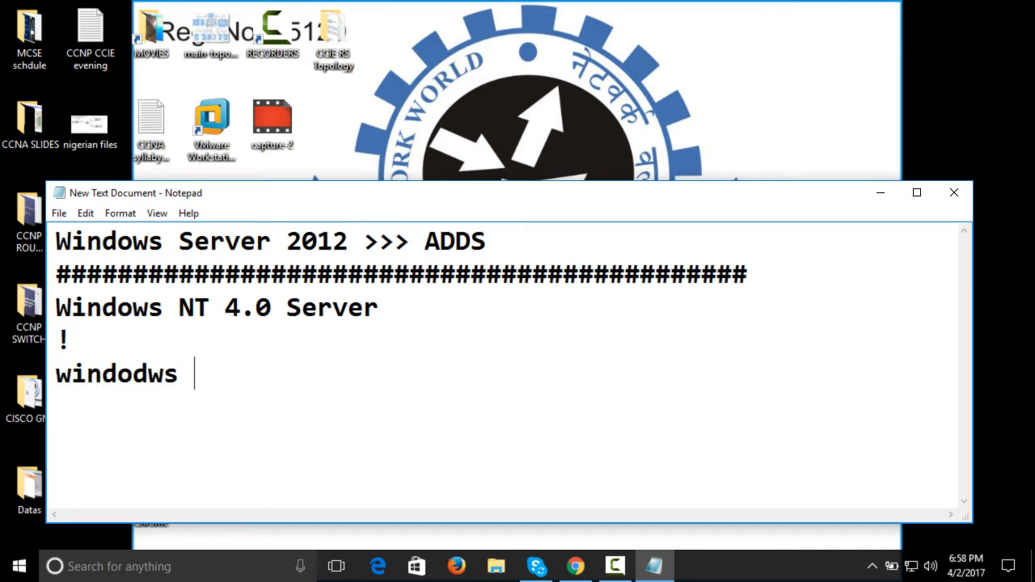
text(Server )
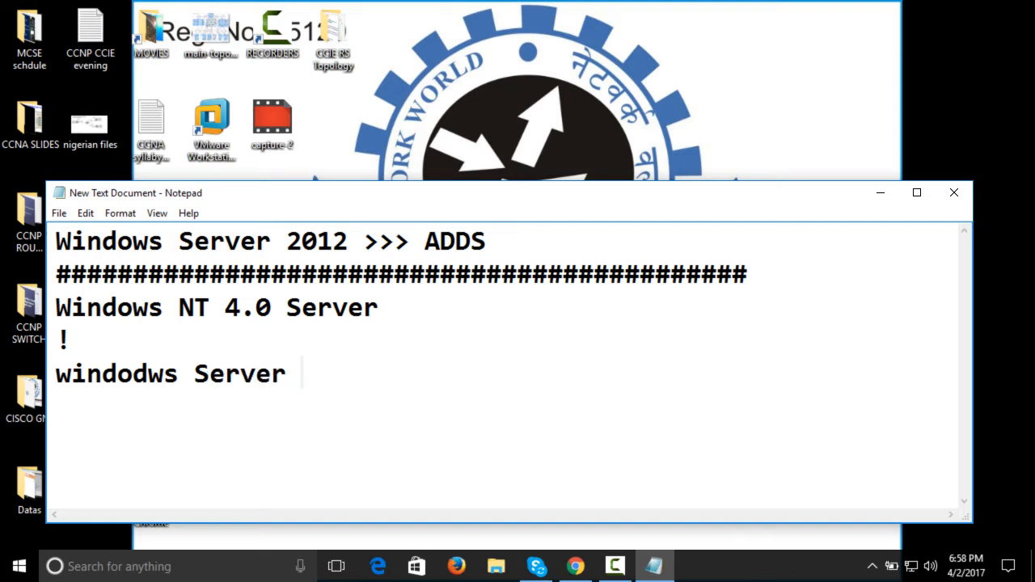
text(2000)
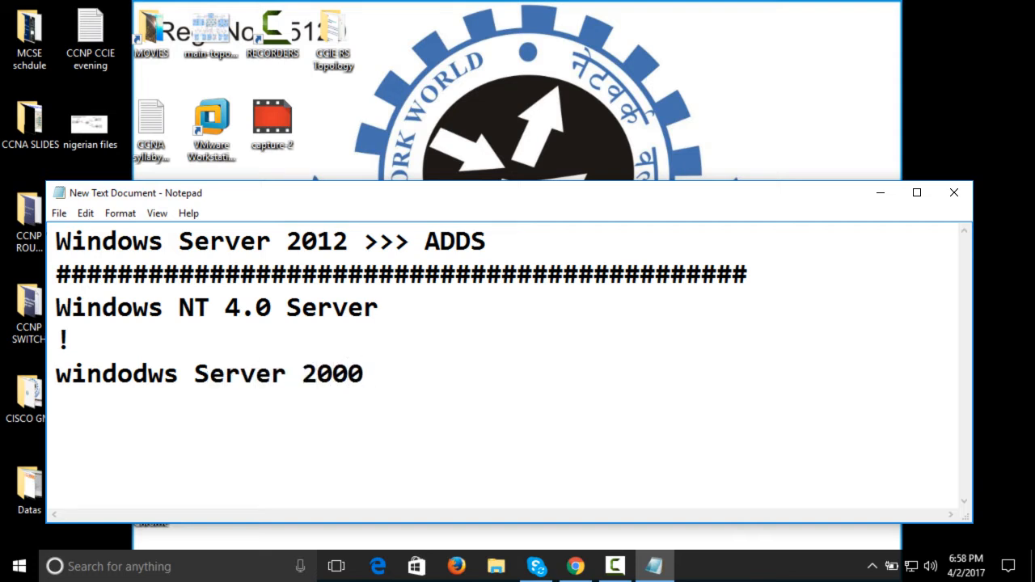
Add another "!" line and the entry "windows Server 2003" below the Server 2000 entry
key(Return)
text(!)
key(Return)
text(windows Server )
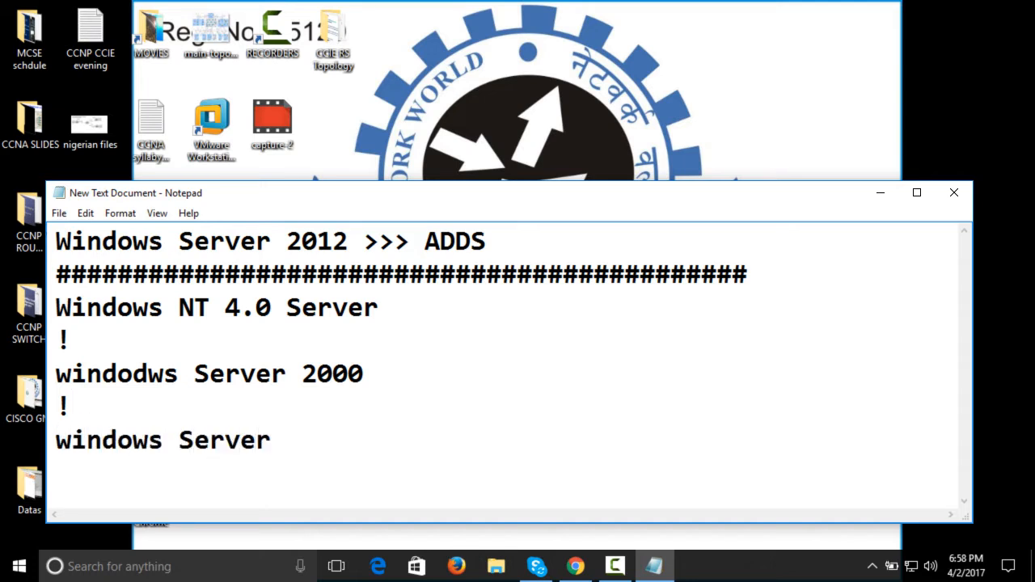
text(2003)
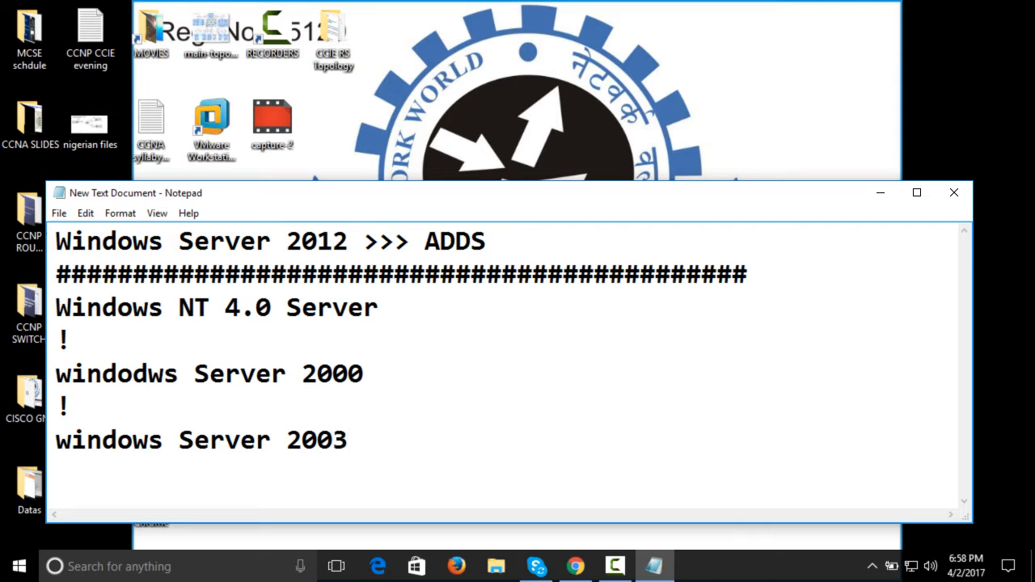
Correct the misspelled word "windodws" to "windows" in the Server 2000 entry
key(Left)
key(Left)
key(Left)
key(Left)
key(Left)
key(Left)
key(Left)
key(Left)
key(Left)
key(Left)
key(Left)
key(Left)
key(Left)
key(Left)
key(Left)
key(Left)
key(Left)
key(Right)
key(Right)
key(Right)
key(Left)
key(Right)
key(Up)
key(Up)
key(Up)
key(Down)
key(Right)
key(Right)
key(Right)
key(Right)
key(Right)
key(Right)
key(Right)
key(BackSpace)
Add a "!" line and the entry "windows Server 2008" below the Server 2003 entry
key(Down)
key(Down)
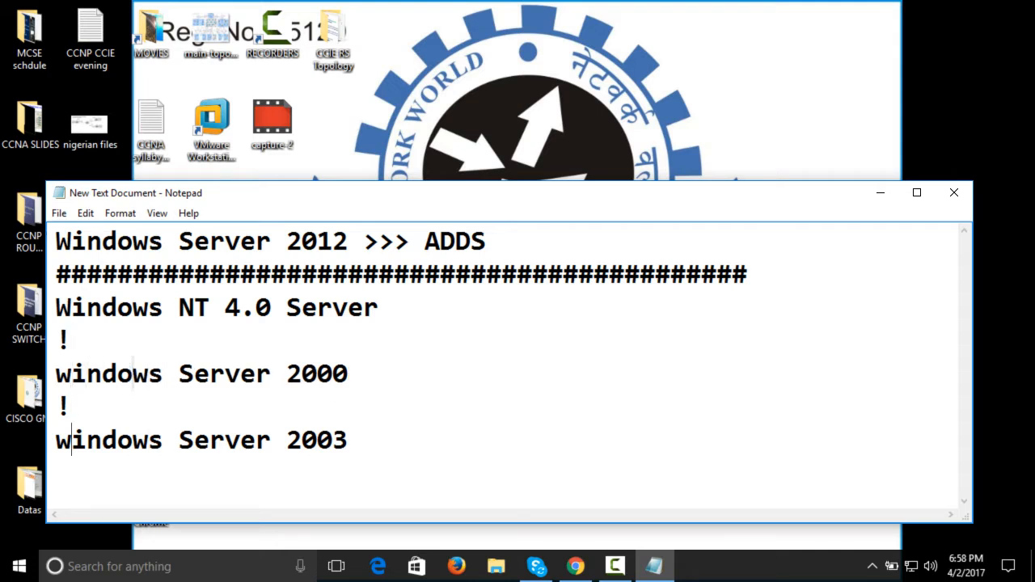
key(Right)
key(Right)
key(Right)
key(Right)
key(Right)
key(Right)
key(Right)
key(Right)
key(Right)
key(Right)
key(Right)
key(Right)
key(Return)
text(!)
key(Return)
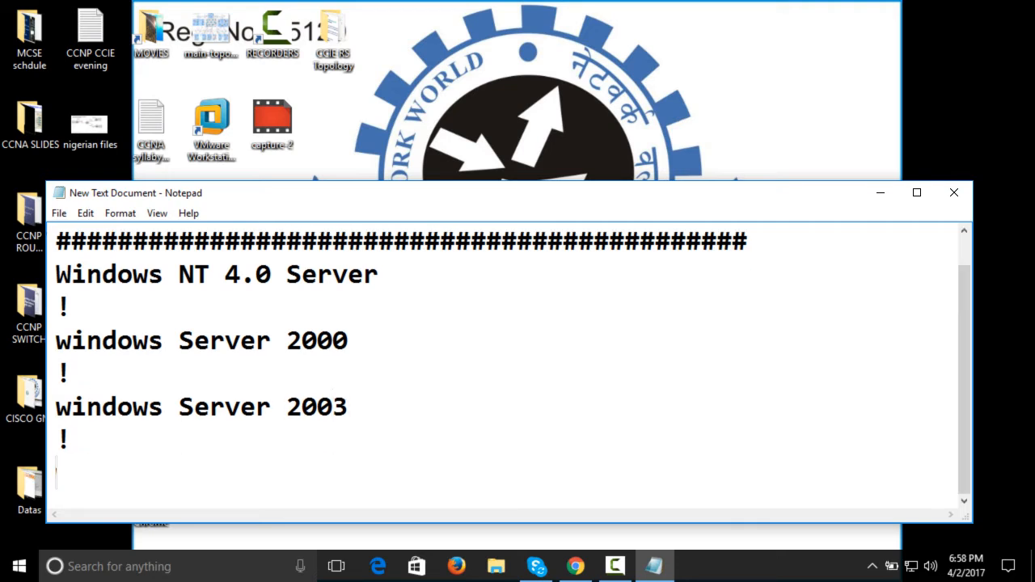
text(windows Server )
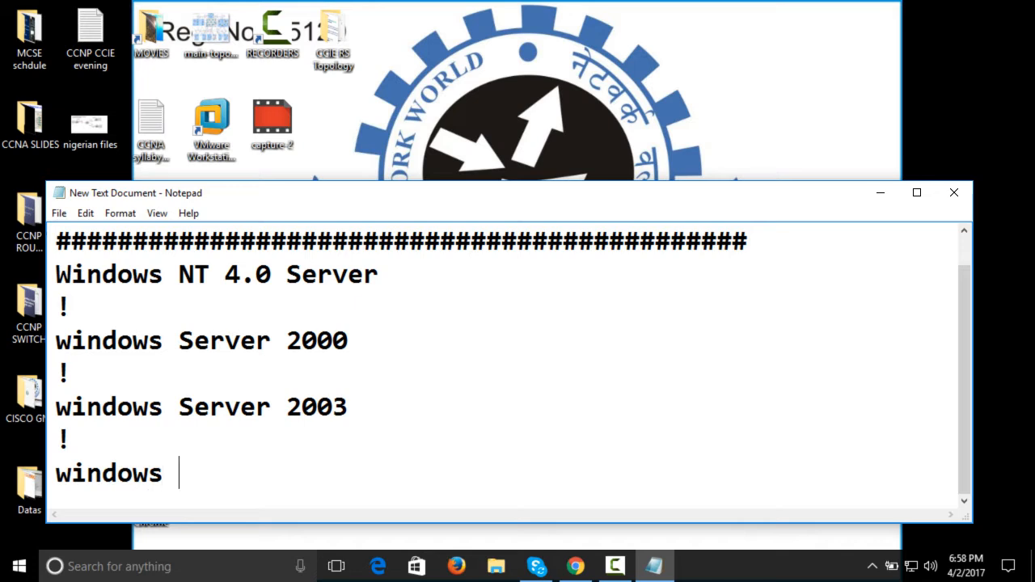
text(2008)
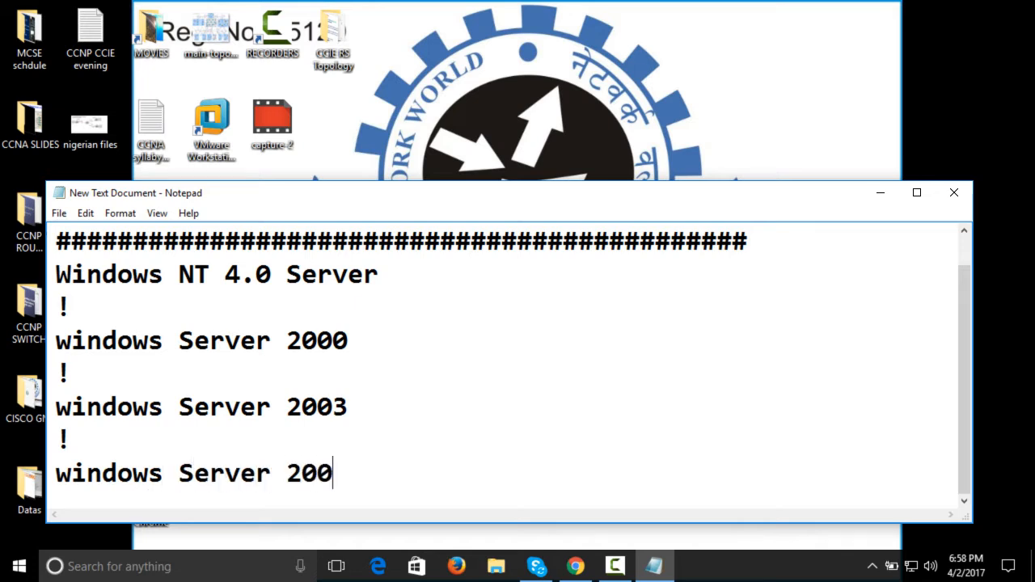
Add a "!" line and the entry "windows Server 2012" below the Server 2008 entry
key(Return)
text(!)
key(Return)
text(w)
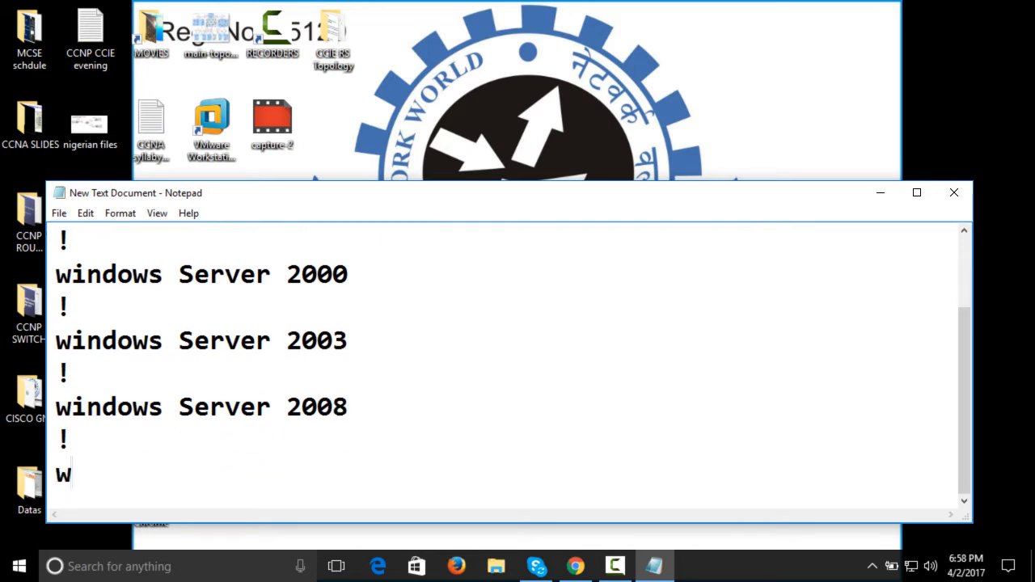
text(indows Server 2012)
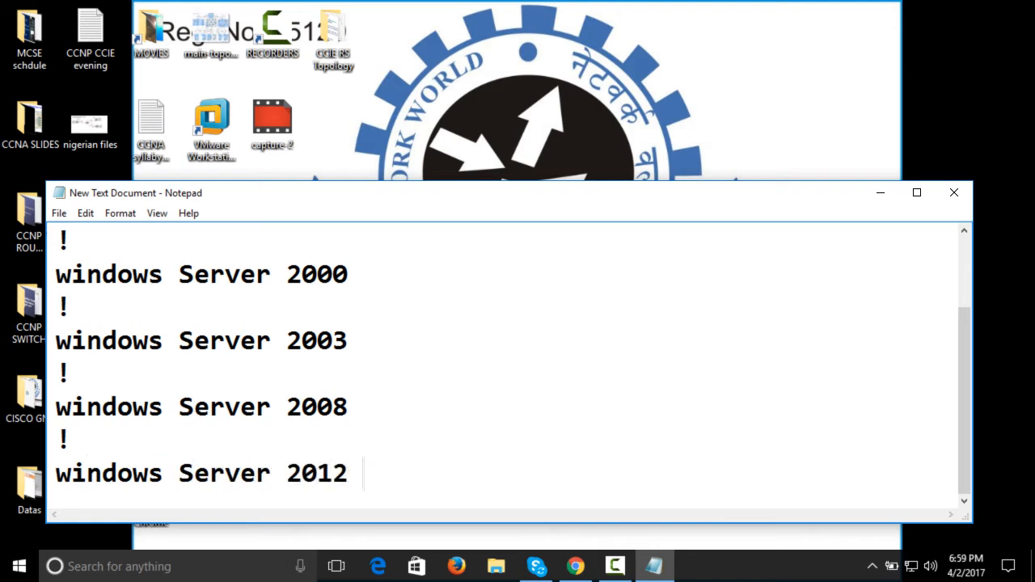
Add a "!" line and the entry "windows Server 2016" below the Server 2012 entry
key(Return)
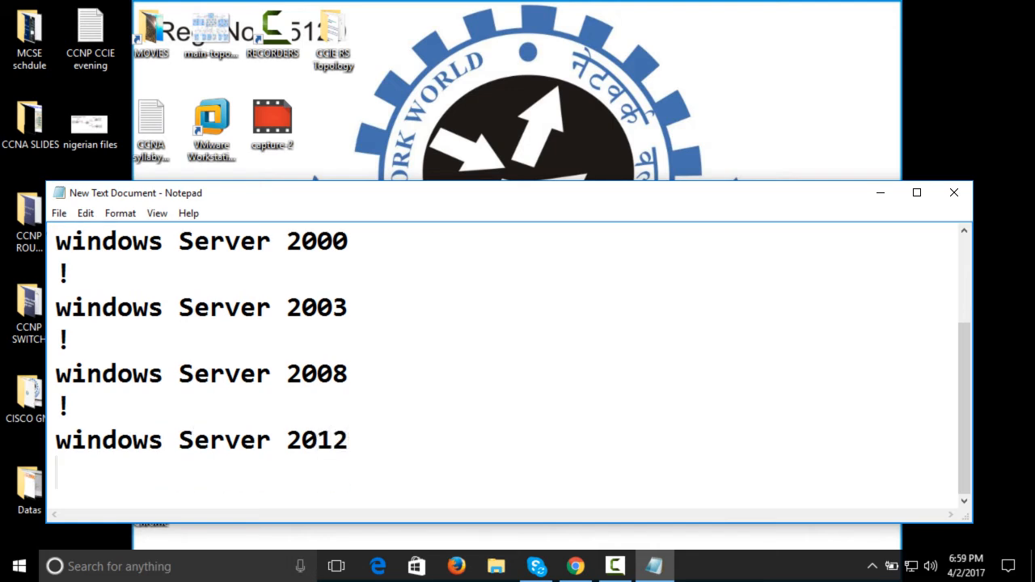
text(!)
key(Return)
text(w)
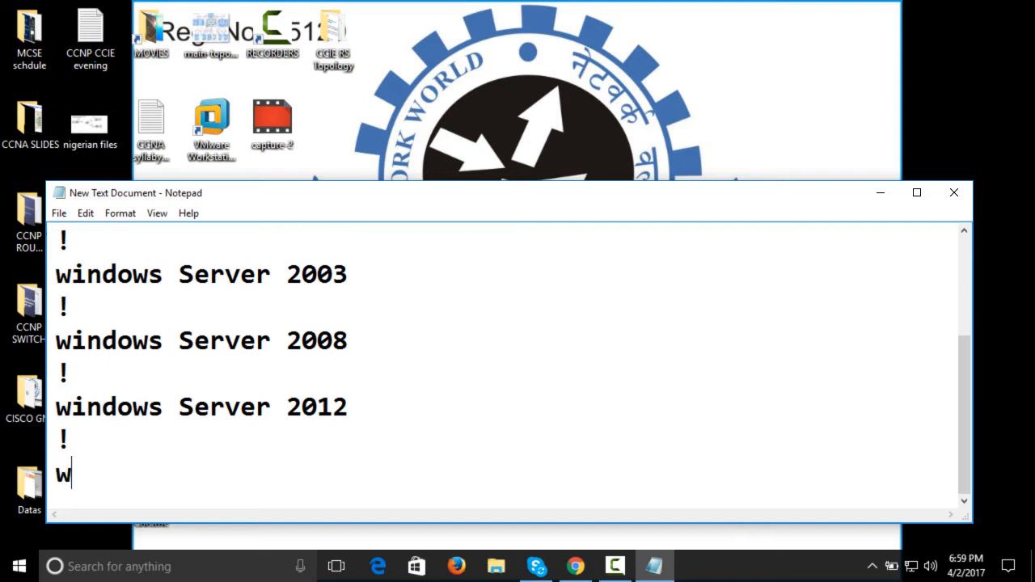
key(BackSpace)
text(windows Se)
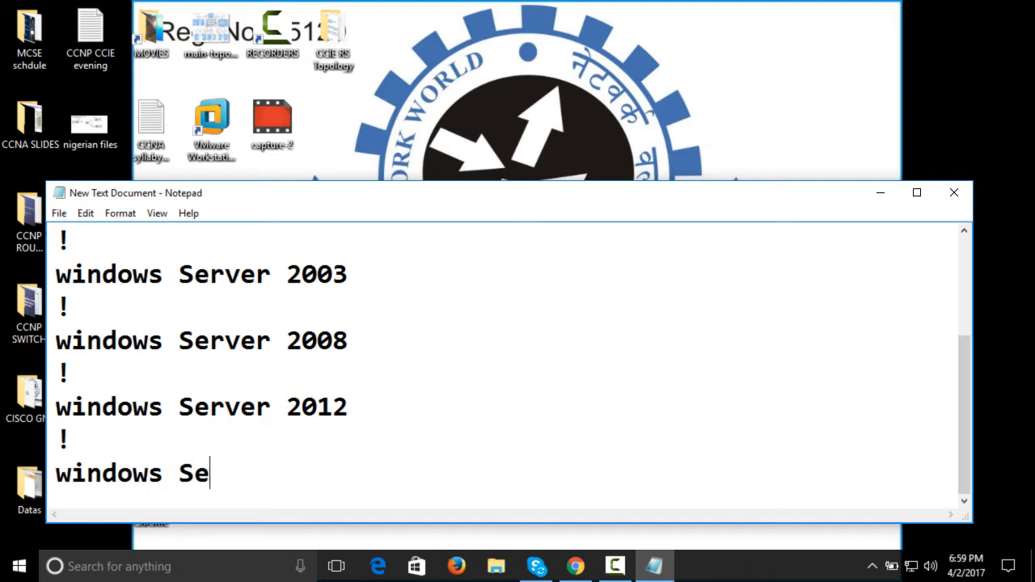
text(rver 2016)
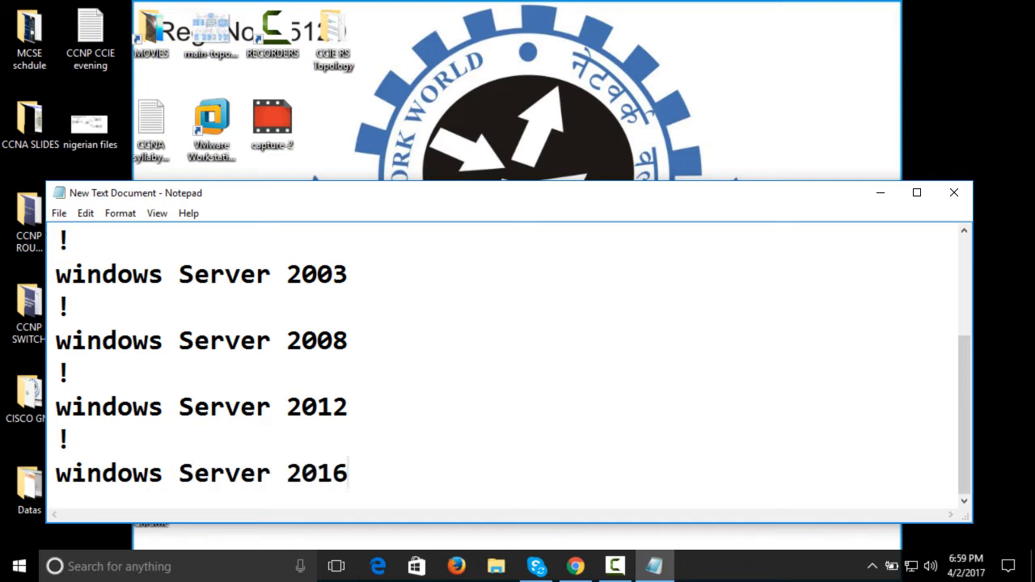
Append "- Dual core CPU - 2 GB RAM" to the end of the Server 2012 entry
key(Up)
drag(55, 407, 404, 407)
click(405, 408)
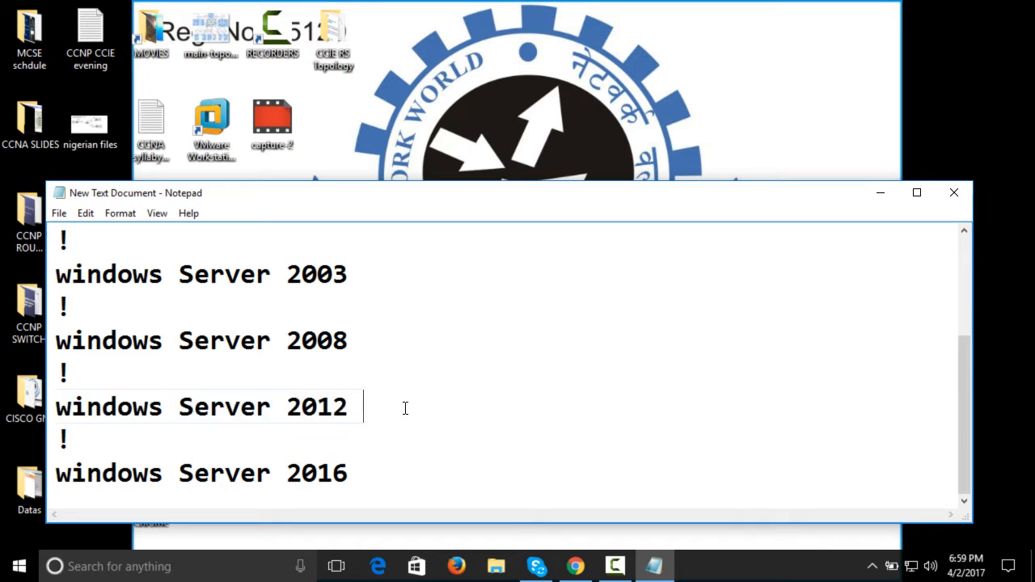
text(- Dual co)
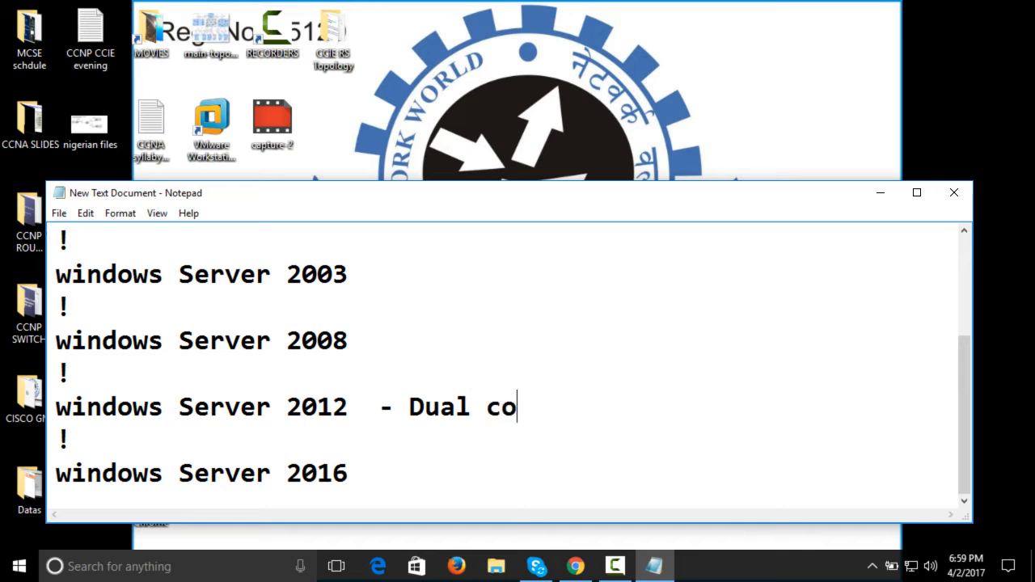
text(re CPU)
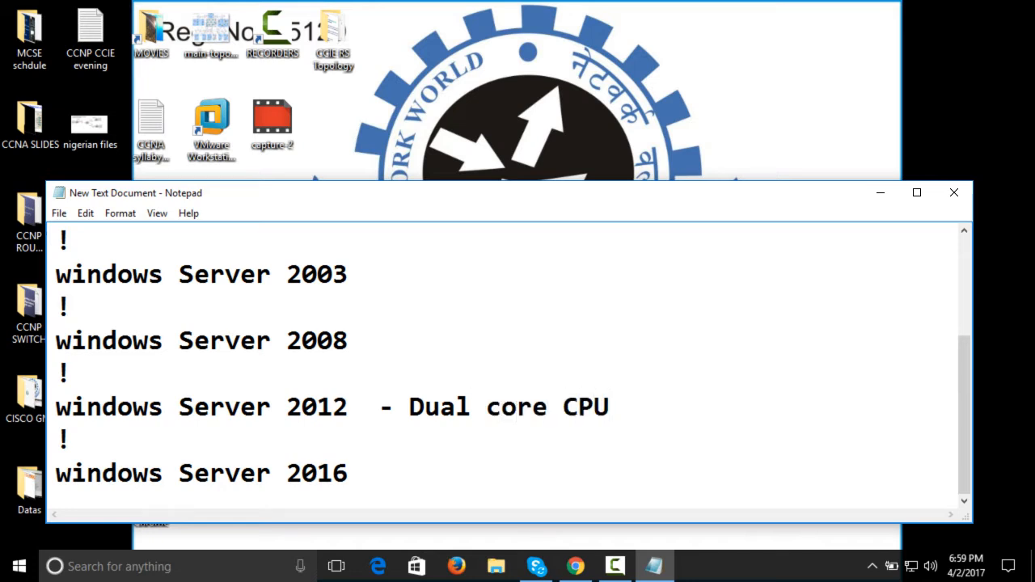
text( - 2)
text(GB RAM)
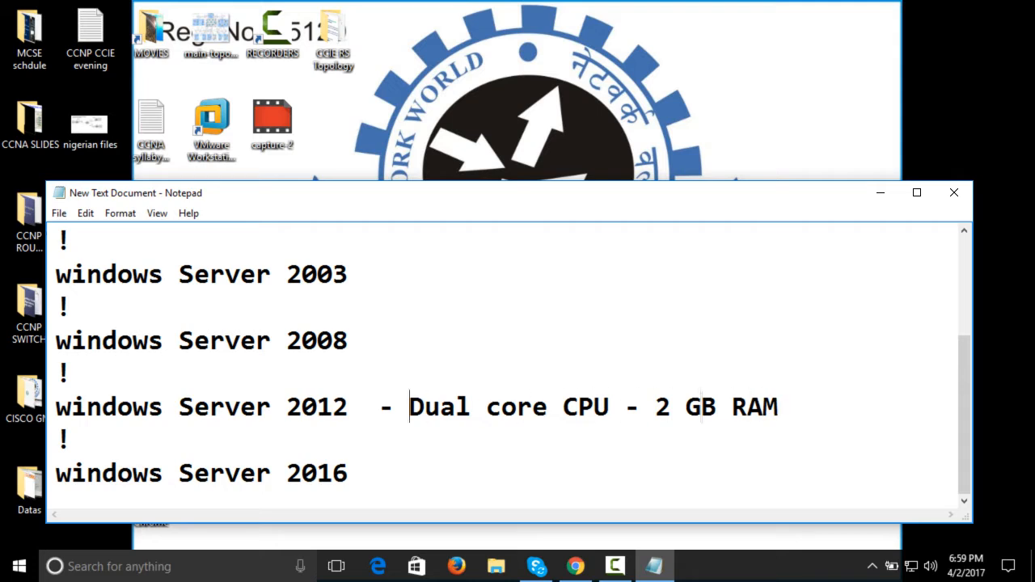
Insert "intel" before "Dual core CPU" in the Server 2012 entry and add "30 GB" on a new line below it
click(409, 406)
text(intel)
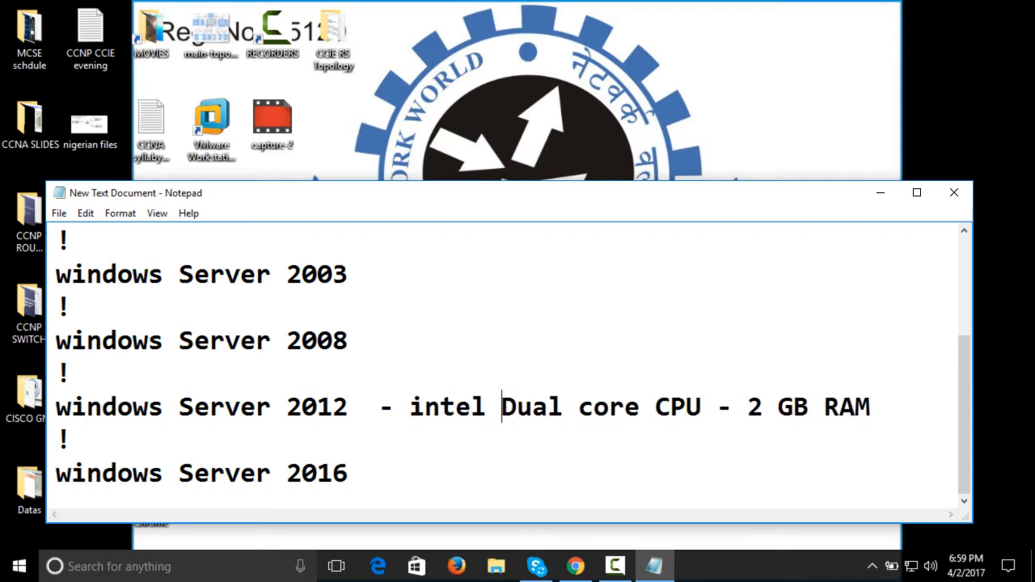
key(Right)
key(Right)
key(Right)
key(Right)
key(Right)
key(Right)
key(Right)
key(Right)
key(Right)
key(Right)
key(Right)
key(Right)
key(Right)
key(Right)
key(Right)
key(Right)
key(Right)
key(Return)
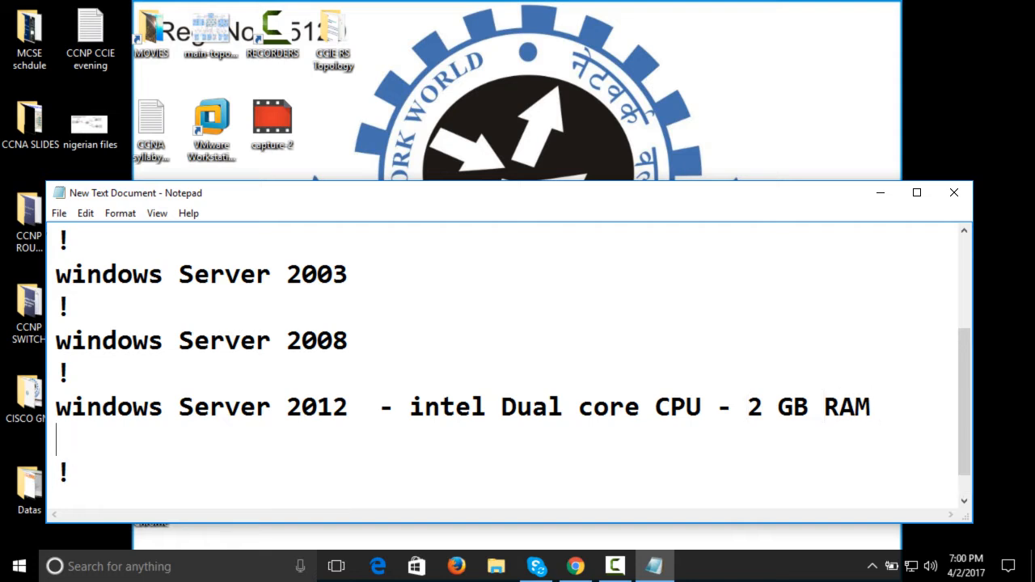
text(30 G)
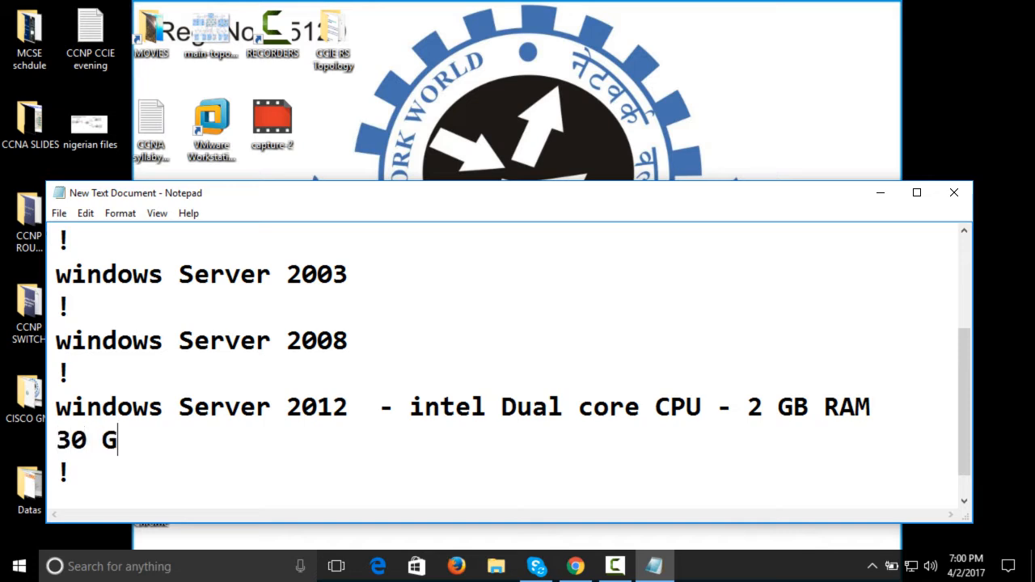
text(B)
key(Up)
key(Return)
key(Right)
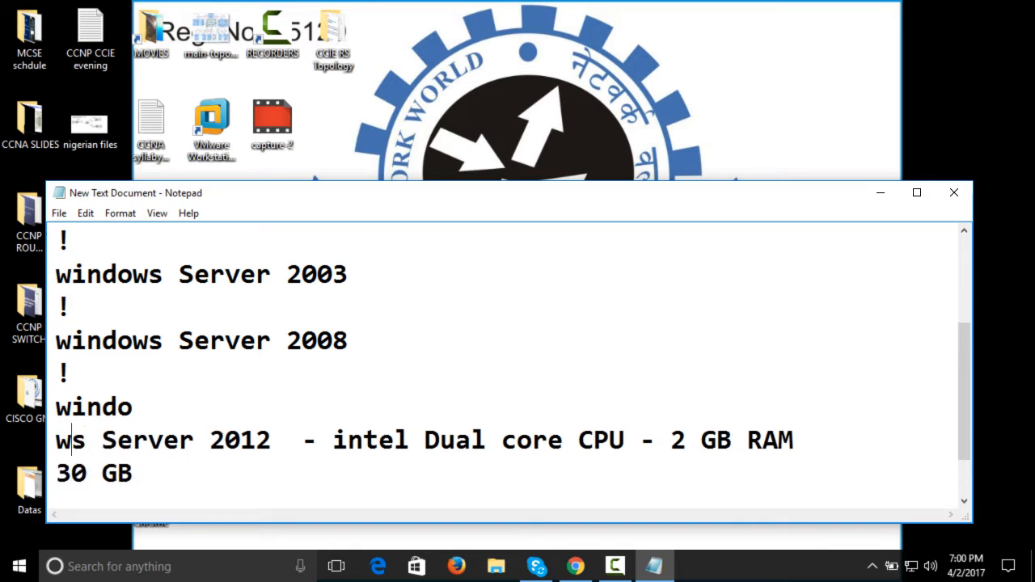
key(Right)
key(Right)
key(Right)
key(Left)
key(Left)
key(Left)
key(Left)
key(BackSpace)
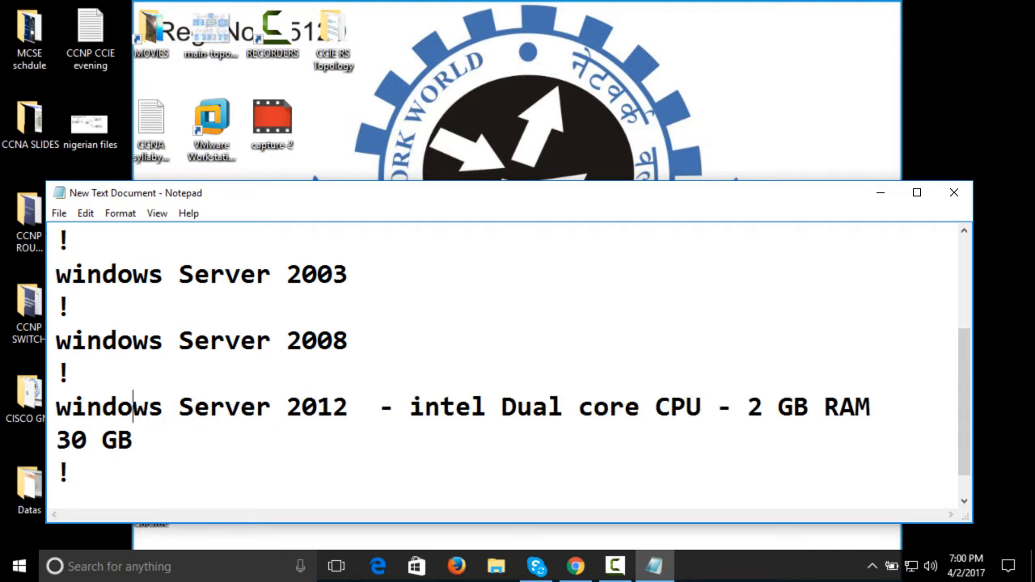
Break the Server 2012 entry after its dash so the hardware specs get their own line, and join "30 GB" to that line
key(Right)
key(Right)
key(Right)
key(Right)
key(Right)
key(Right)
key(Right)
key(Right)
key(Right)
key(Right)
key(Right)
key(Right)
key(Right)
key(Right)
key(Right)
key(Right)
key(Return)
key(Down)
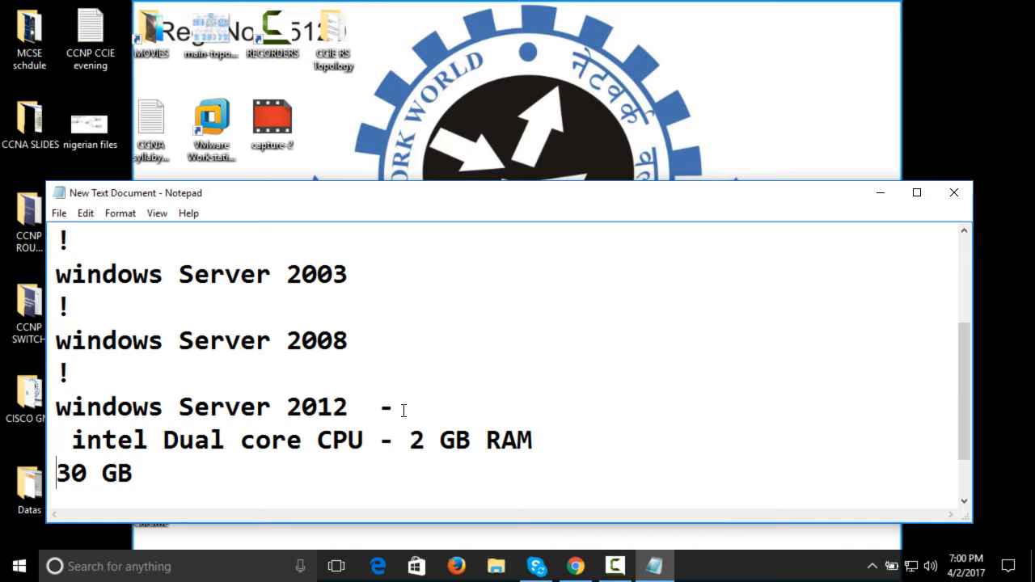
key(BackSpace)
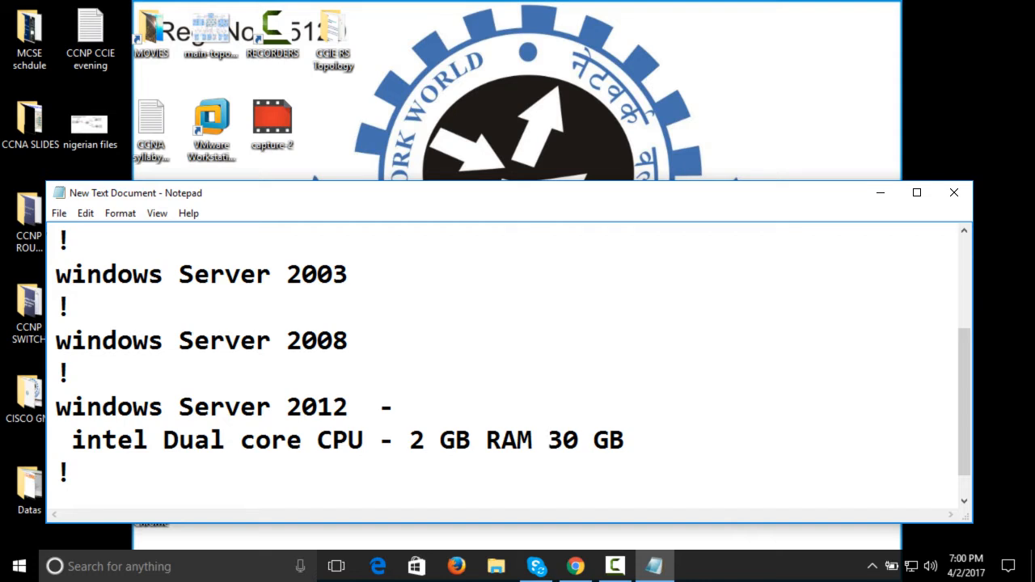
Start a new indented line below the dual core specs with the text "intel core i 3, "
key(Left)
key(Right)
key(Right)
key(Right)
key(Right)
key(Right)
key(Right)
key(Right)
key(Return)
key(Return)
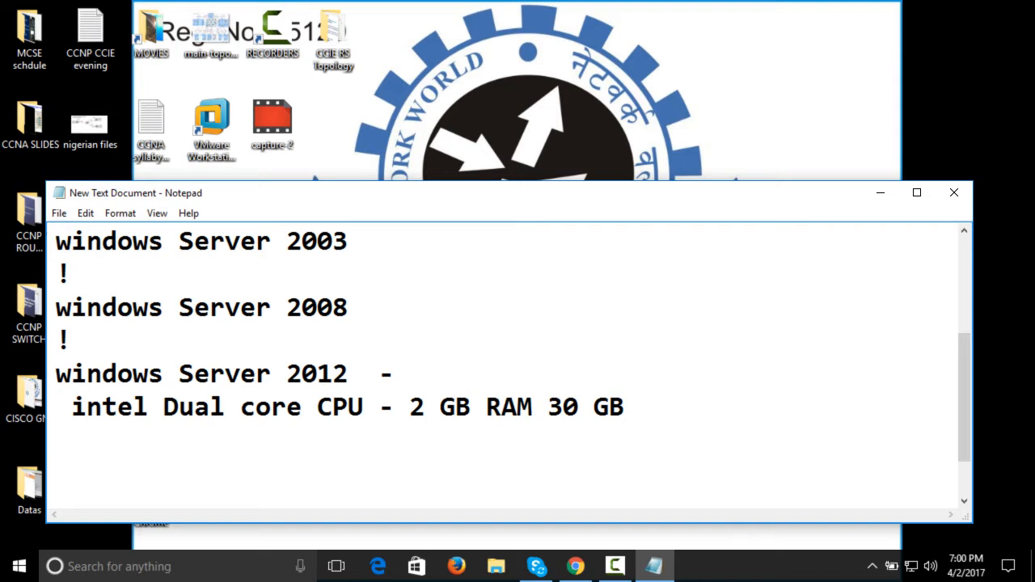
key(BackSpace)
text(in)
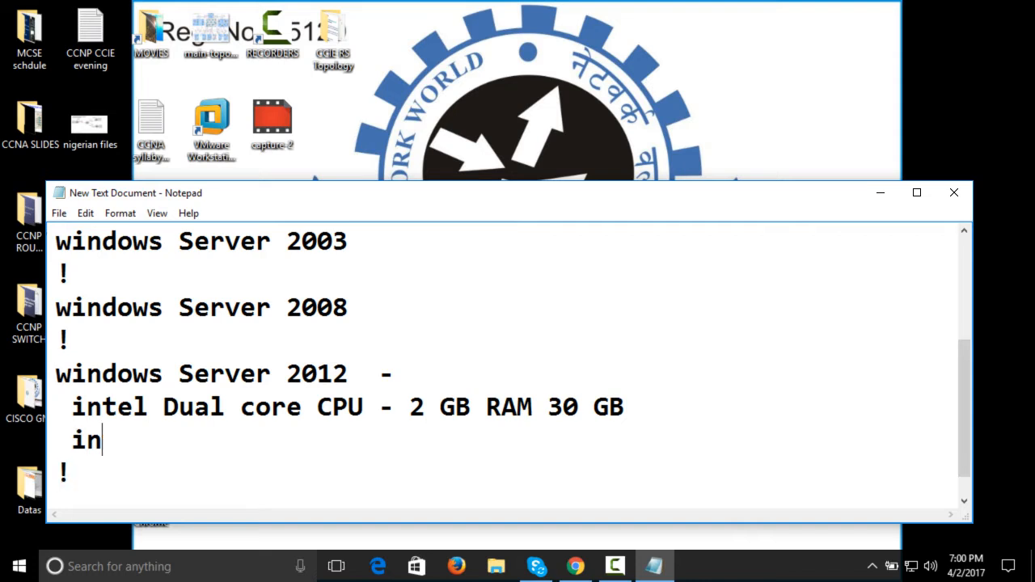
text(tel cor)
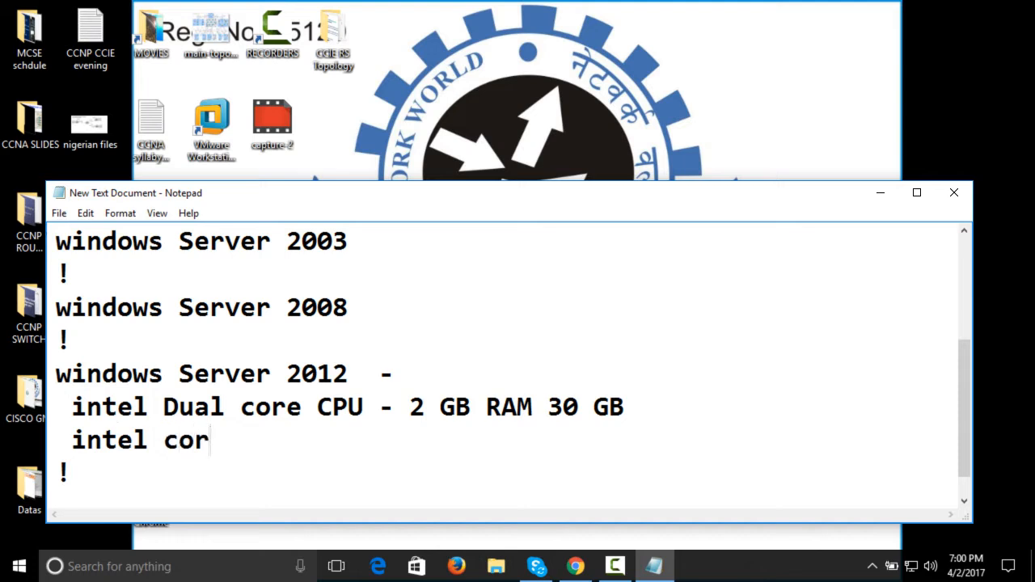
text(e i 3, )
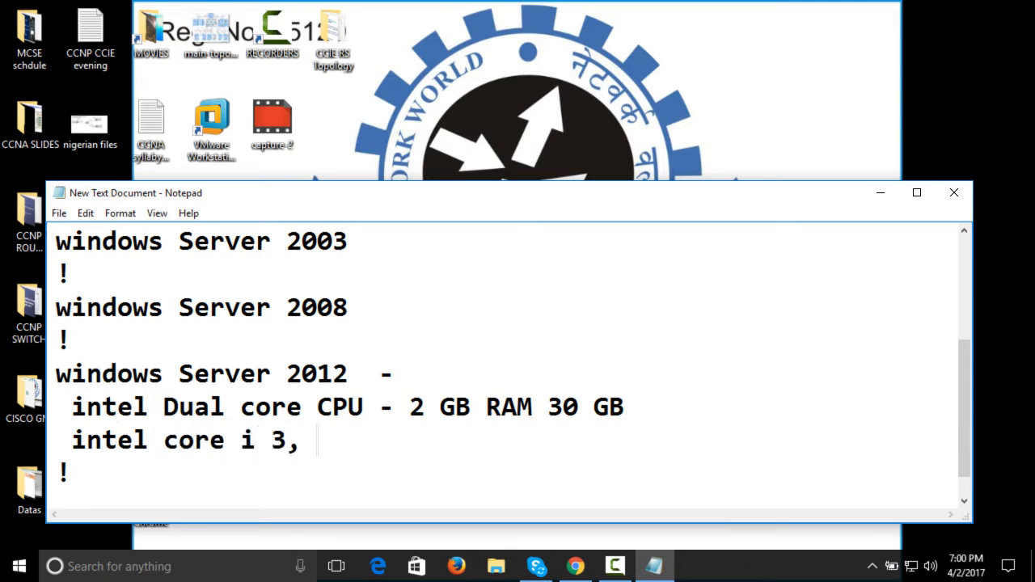
text(I%)
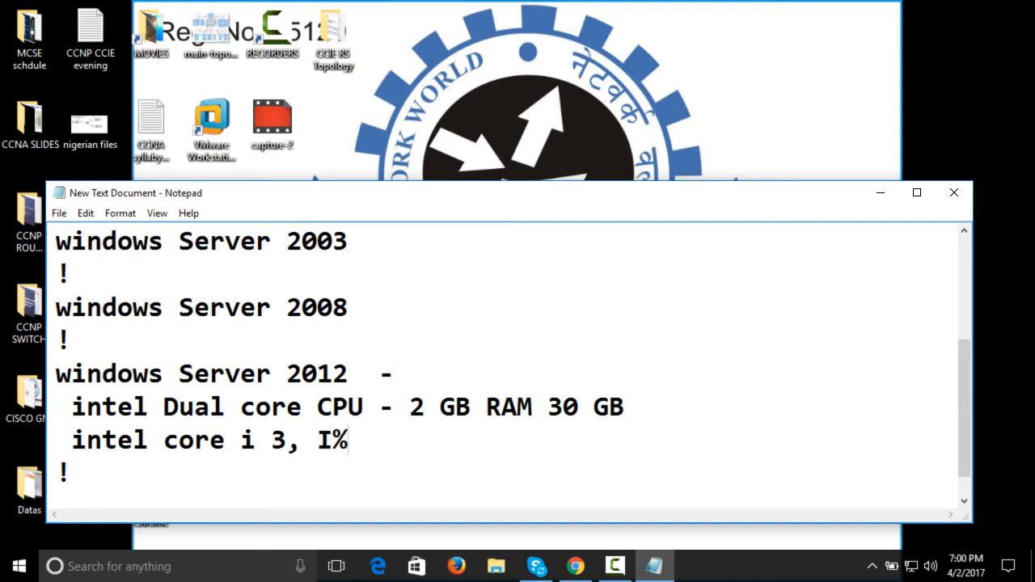
Extend the intel core line with "I 5 , 16 GB RAM"
key(BackSpace)
text(5)
key(BackSpace)
text(5)
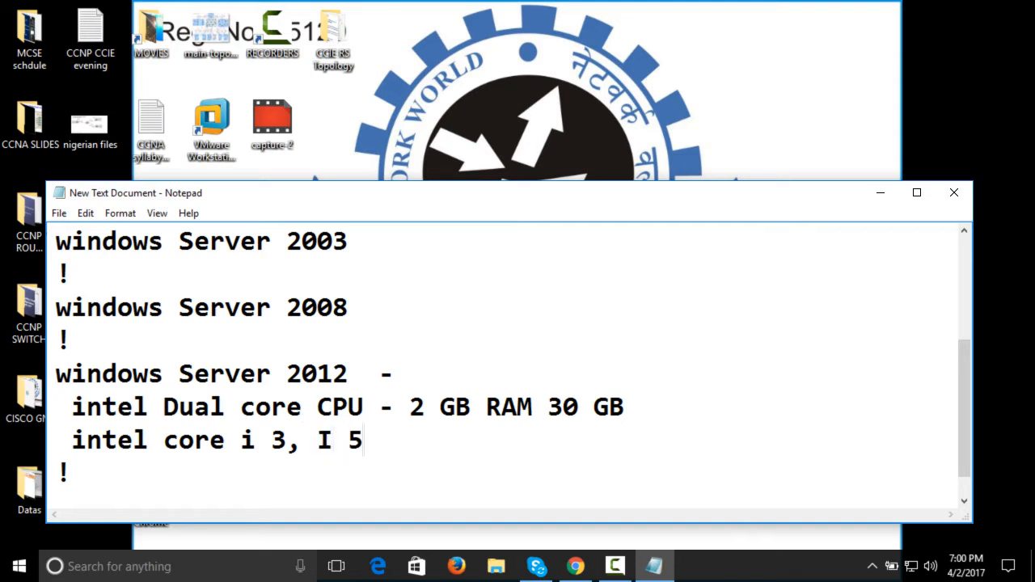
text( , 16)
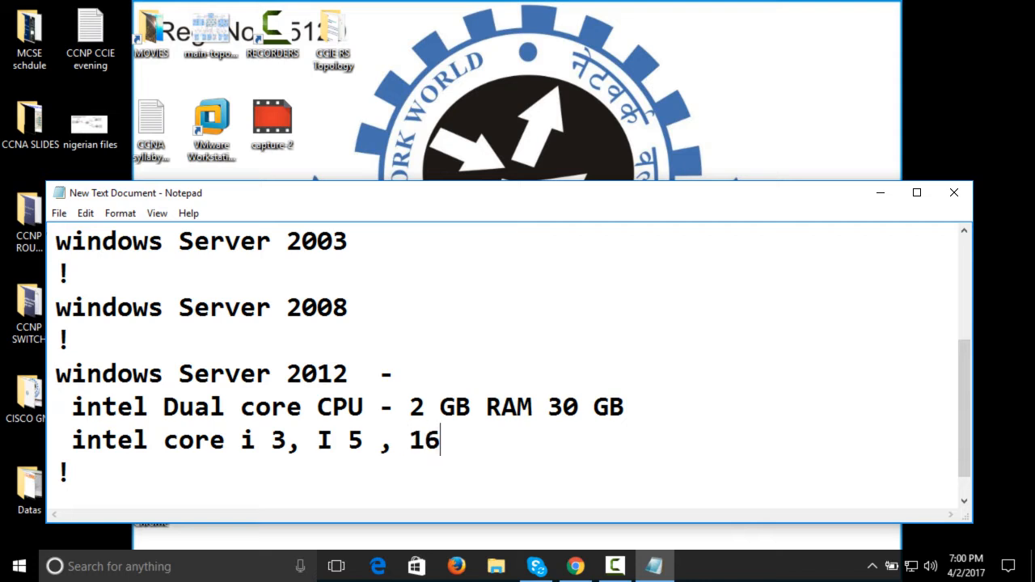
text( GB RAM)
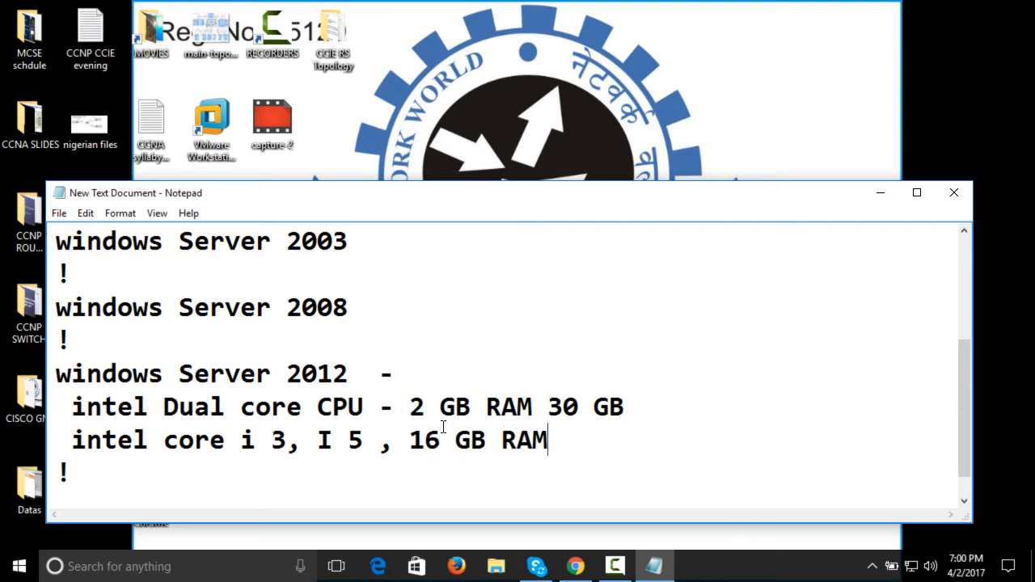
Highlight the two hardware specification lines under the Server 2012 entry to review them, and clear the selection
drag(624, 406, 10, 402)
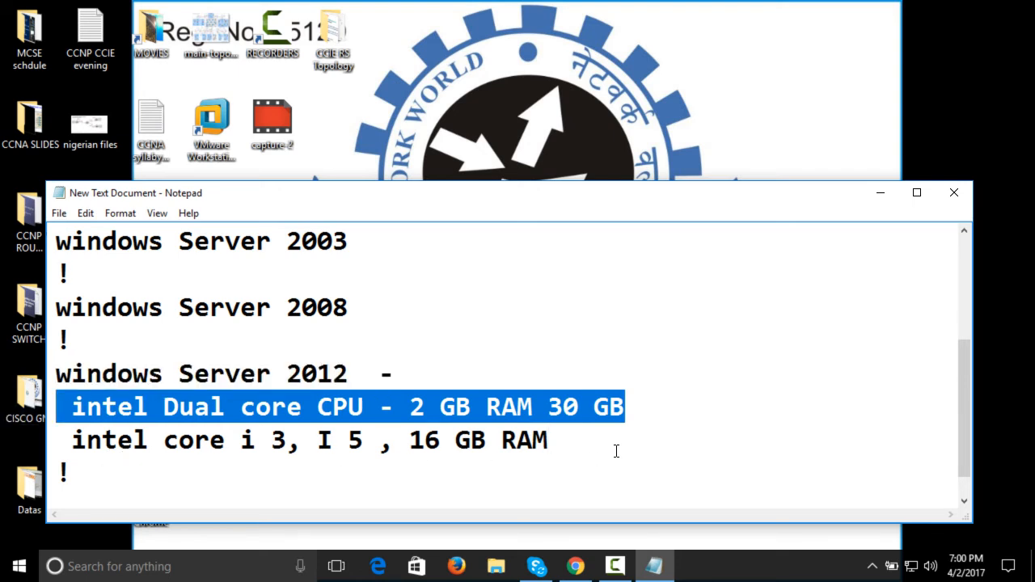
drag(615, 450, 54, 394)
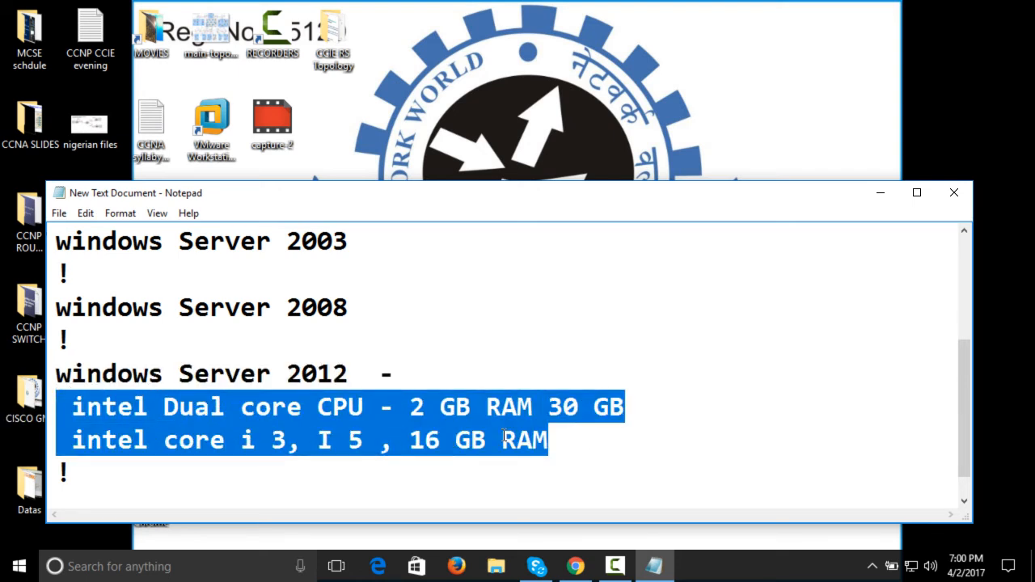
drag(581, 443, 42, 408)
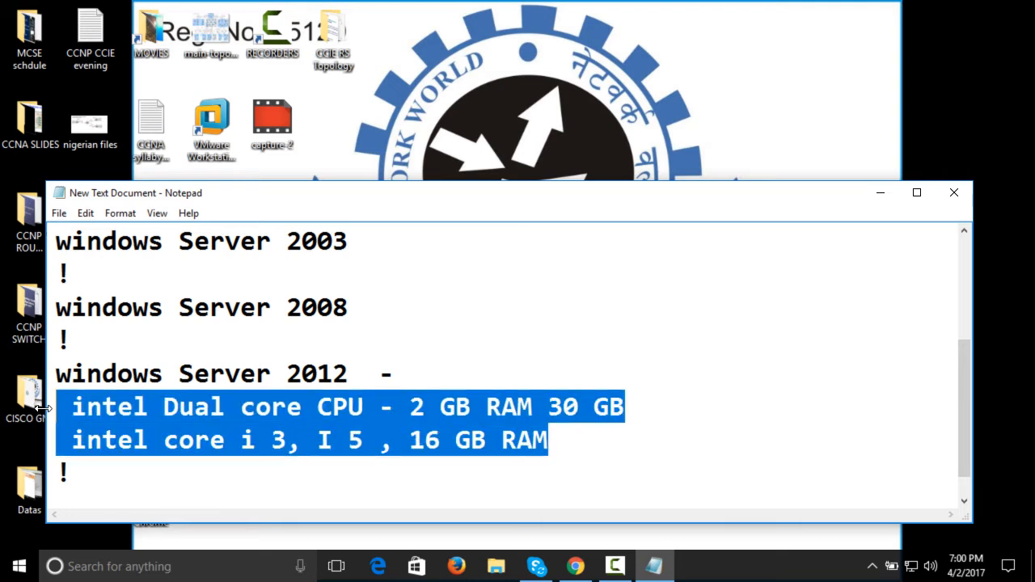
click(605, 437)
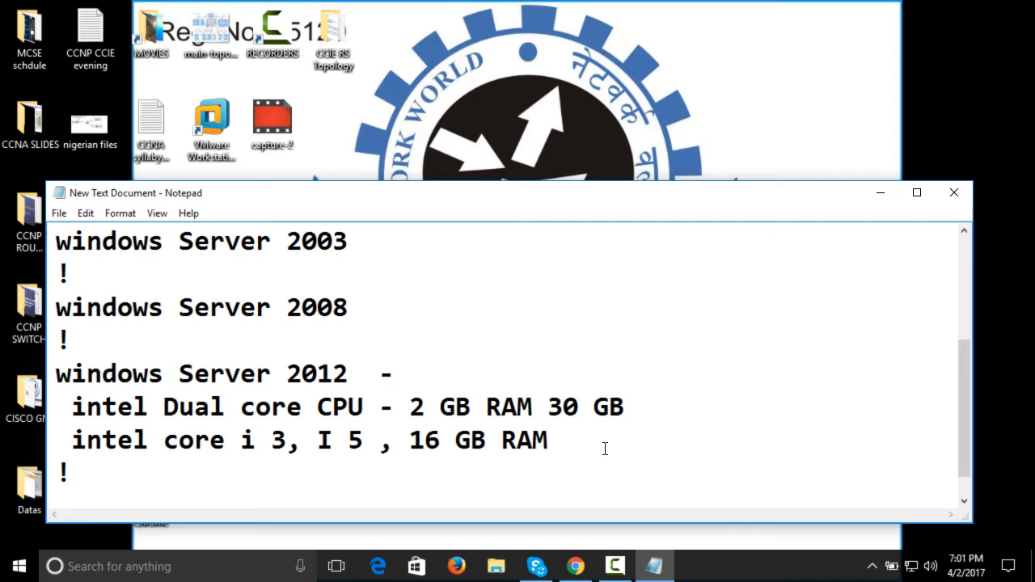
Maximize the notes window and highlight the two intel lines again before clearing the selection
double_click(645, 200)
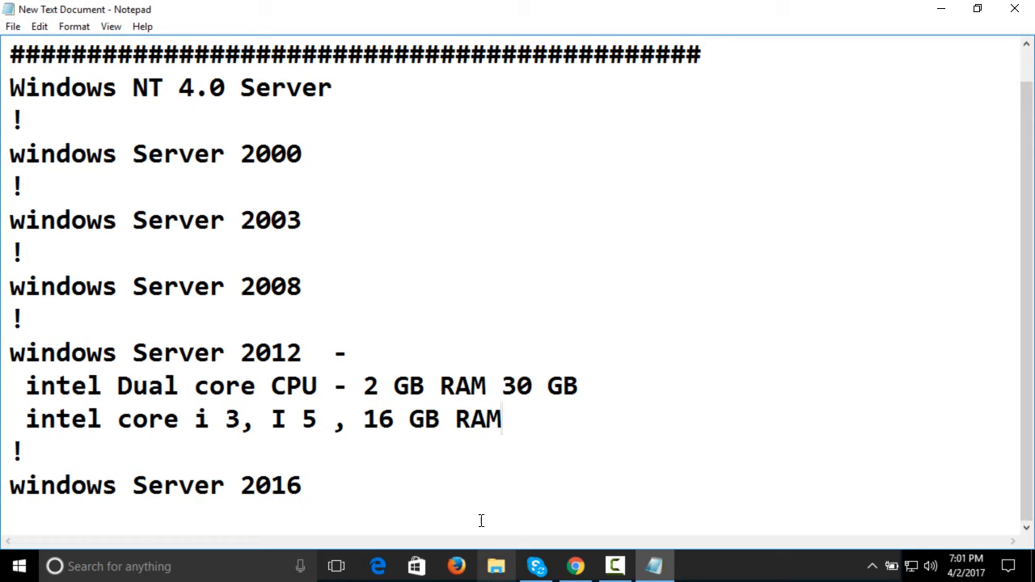
shift+click(3, 374)
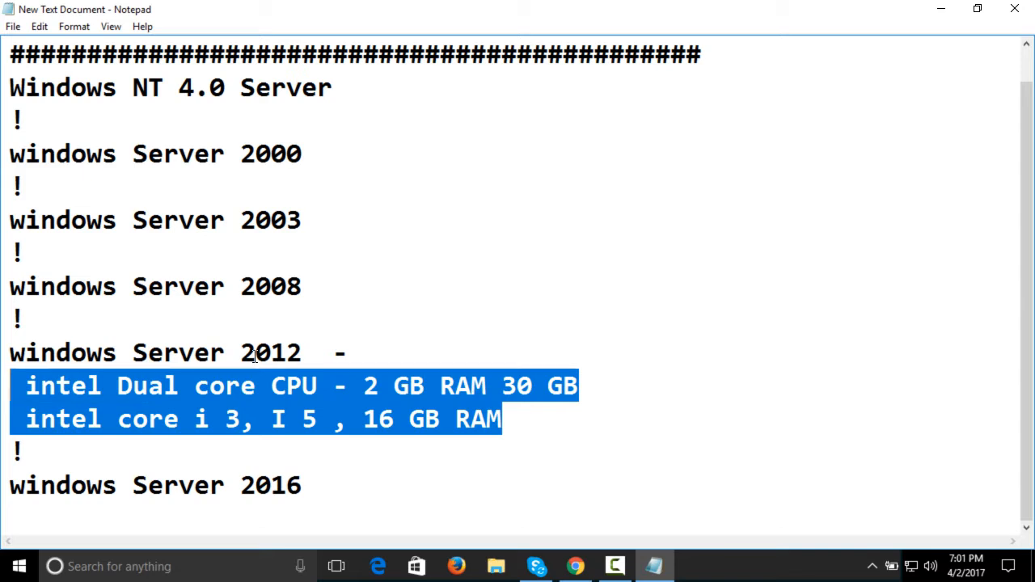
click(570, 445)
click(526, 420)
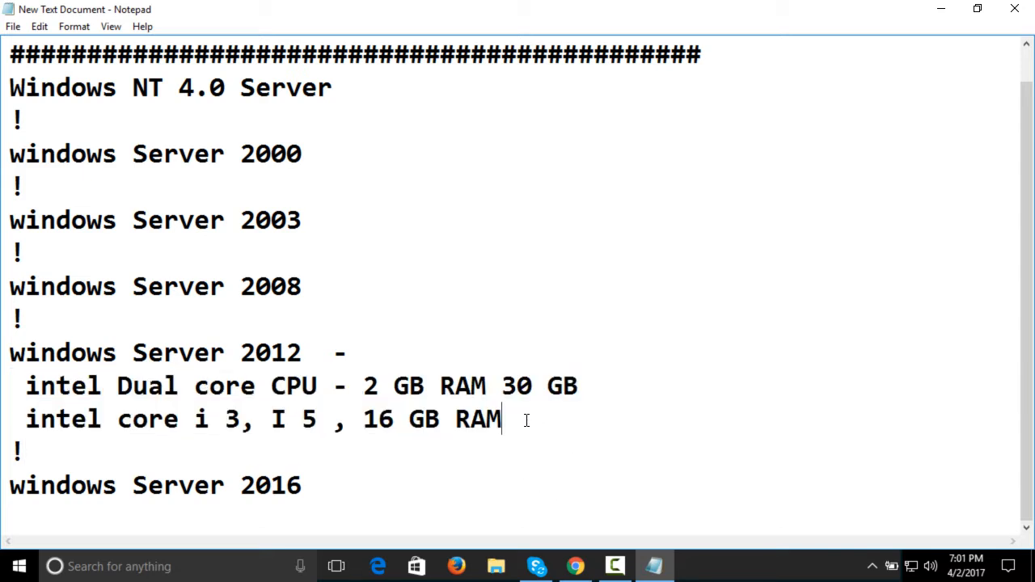
shift+click(6, 377)
click(586, 420)
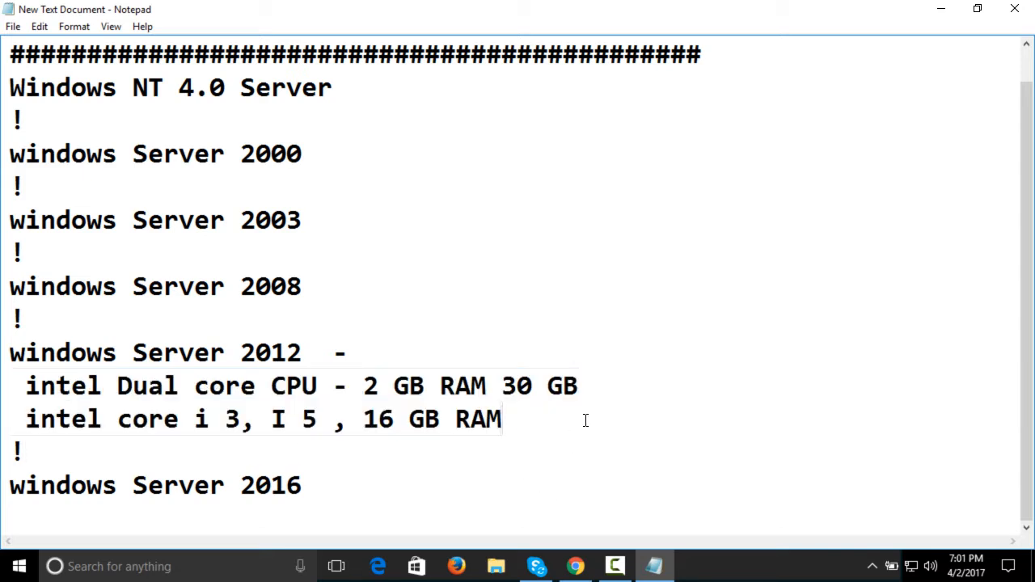
key(Return)
key(Return)
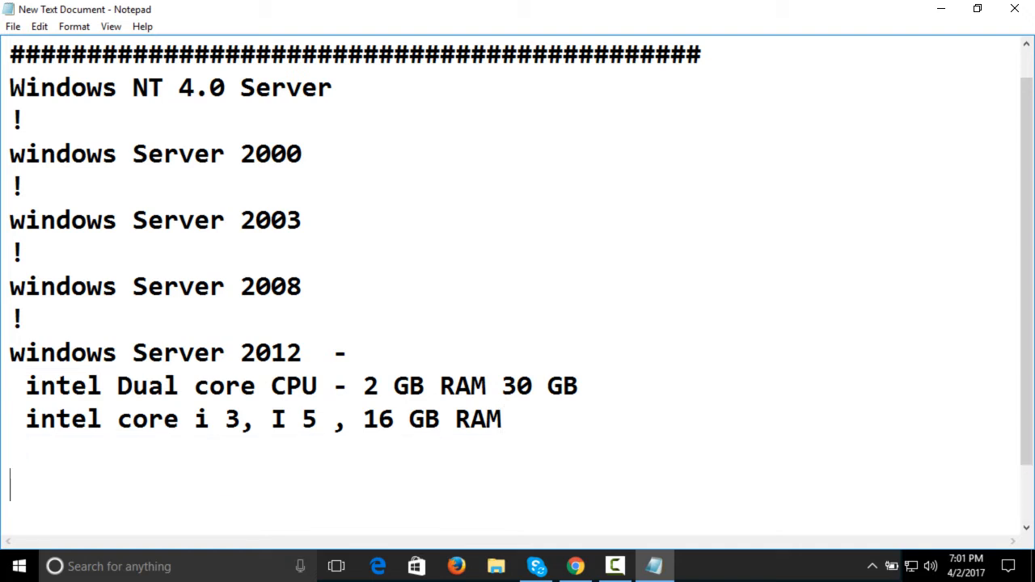
scroll(518, 291, down, 1)
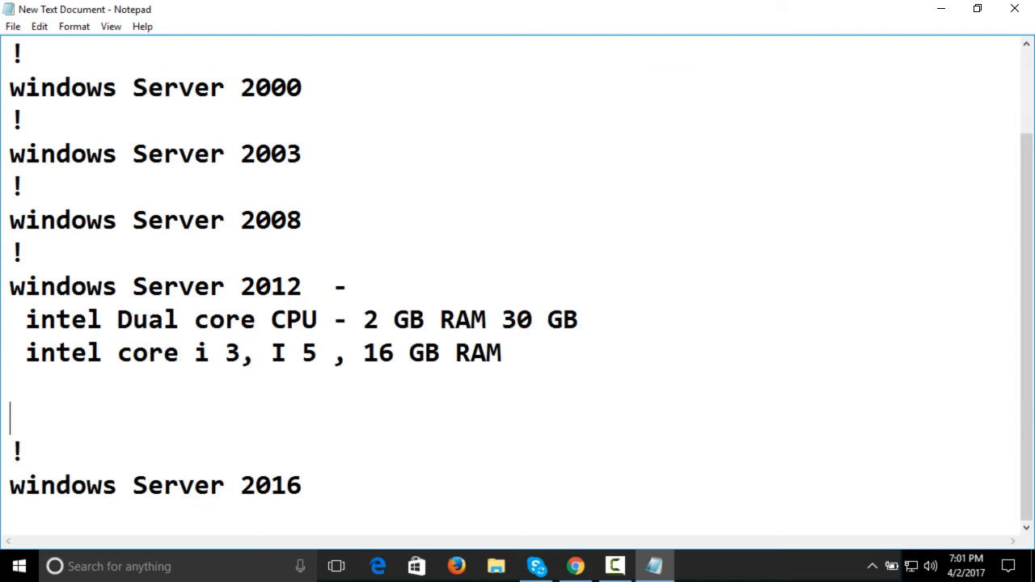
key(BackSpace)
key(BackSpace)
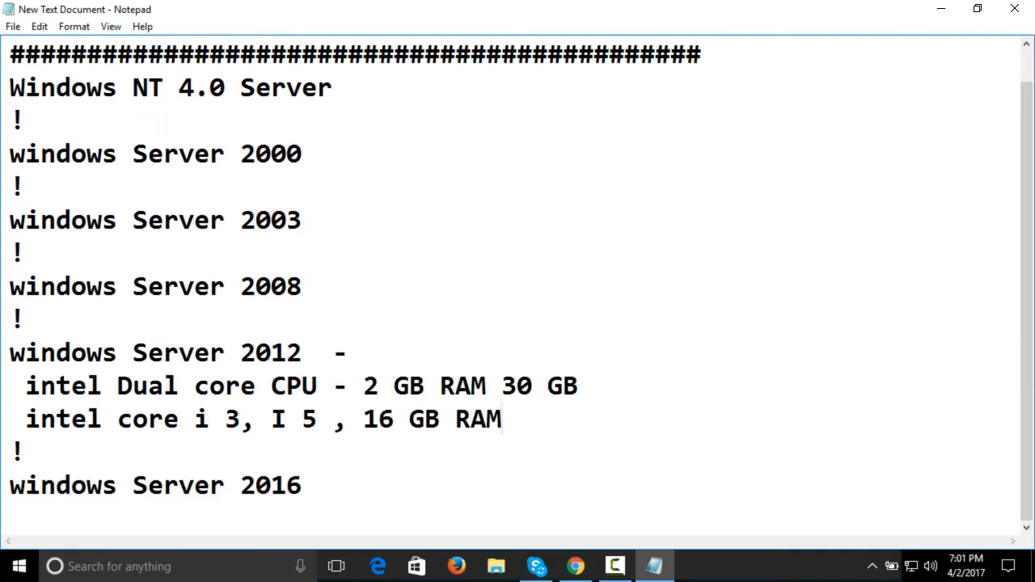
Add a blank line and a separator line of "#" characters below the Server 2016 entry
key(Down)
key(Right)
key(Right)
key(Right)
key(Right)
key(Right)
key(Right)
key(Right)
key(Right)
key(Right)
key(Right)
key(Right)
key(Right)
key(Right)
key(Right)
key(Right)
key(Right)
key(Right)
key(Right)
key(Right)
key(Right)
key(Return)
key(Return)
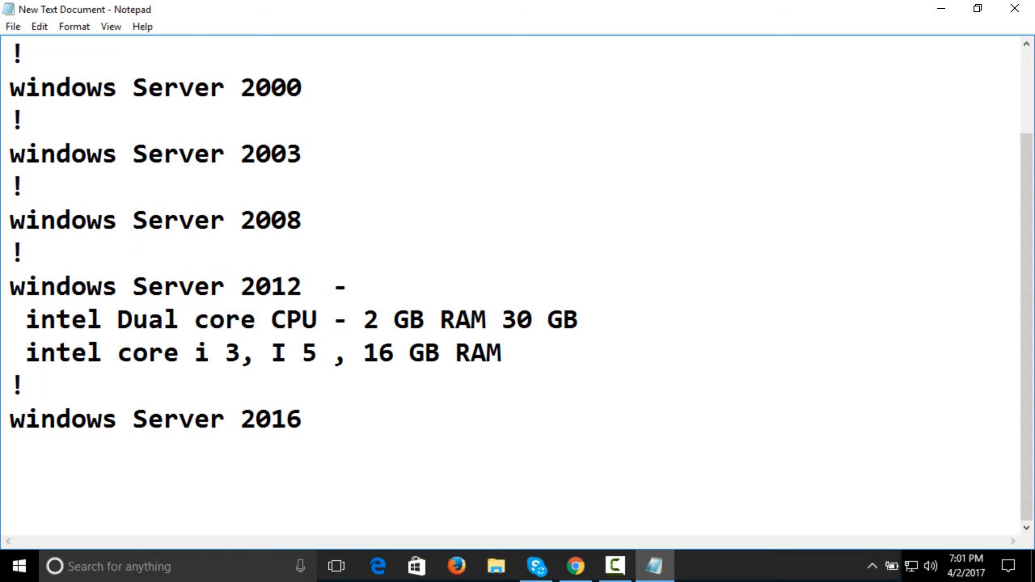
text(######################################################)
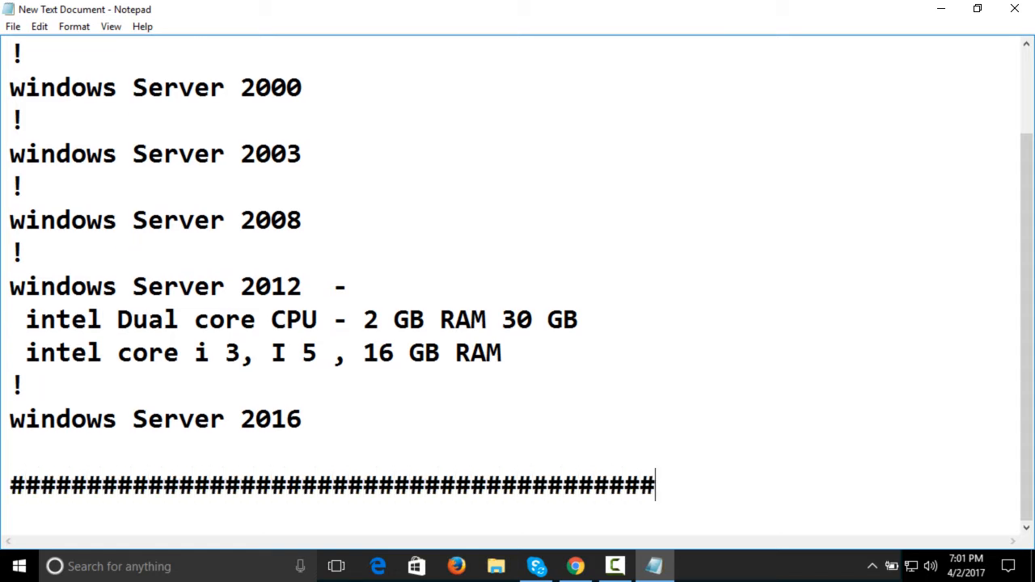
Add the line "windows Server 2012 R2" below the "#" separator, leaving a blank line between them
key(Return)
key(Return)
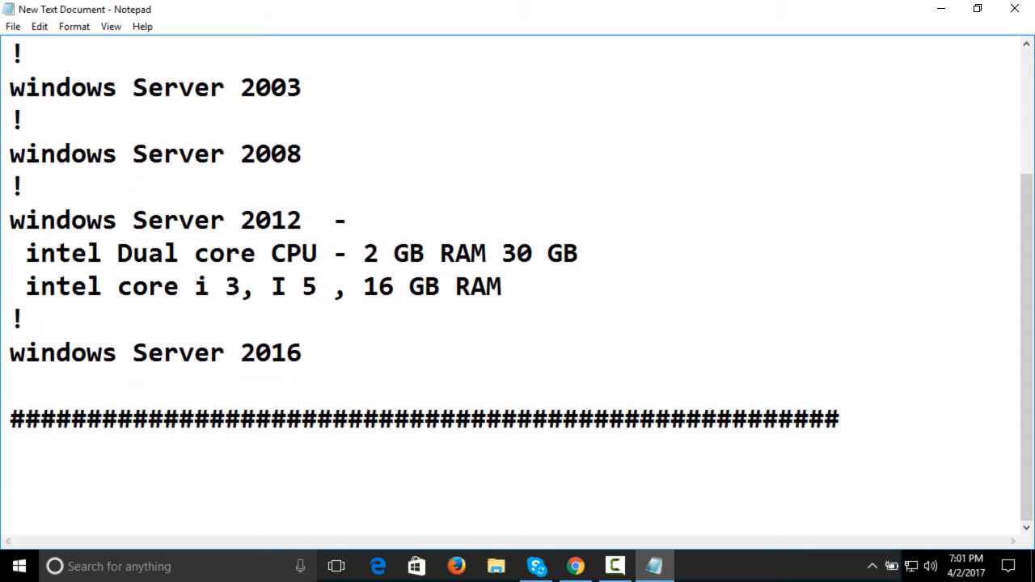
text(windows )
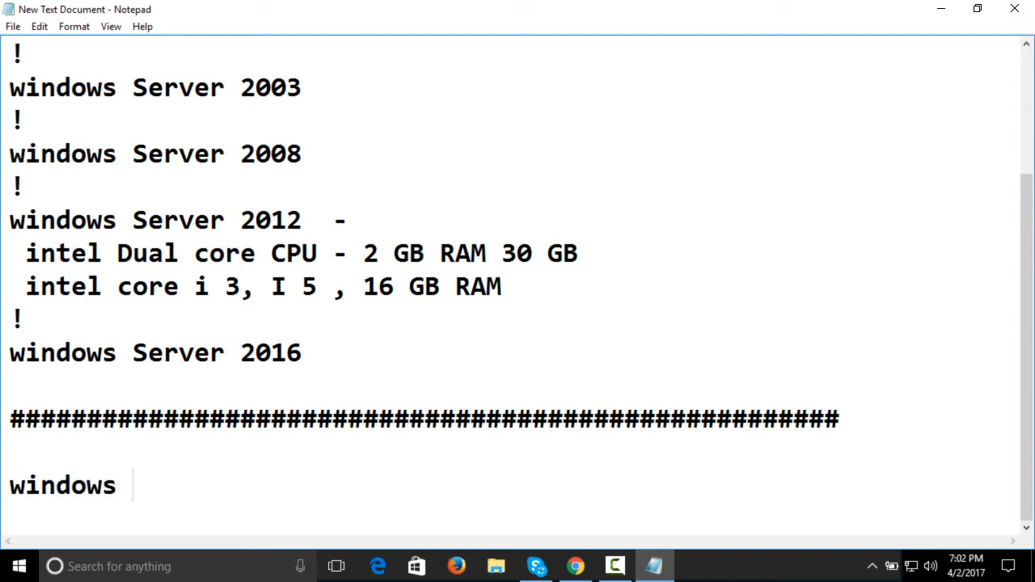
text(Server 201)
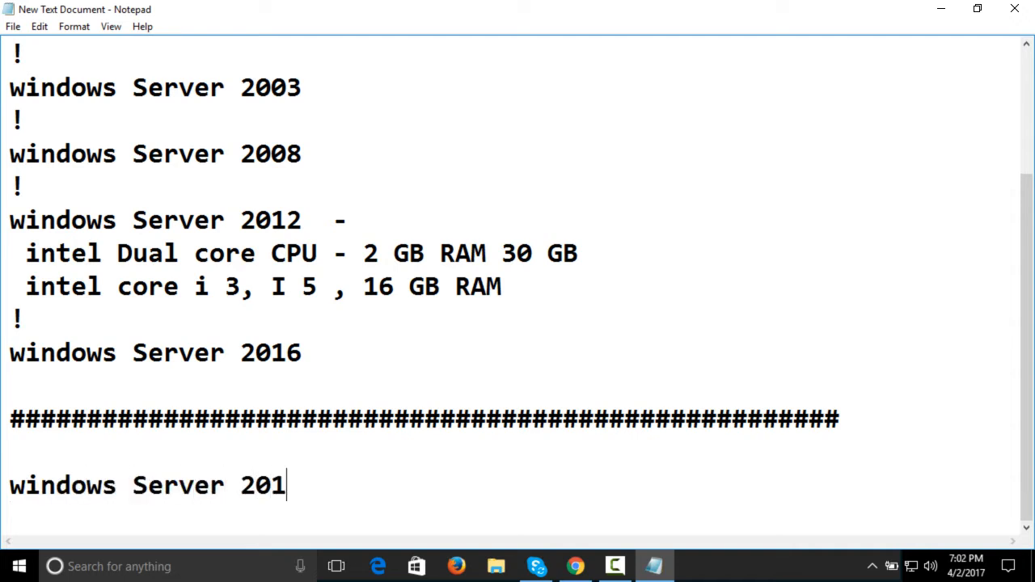
text(2 R2)
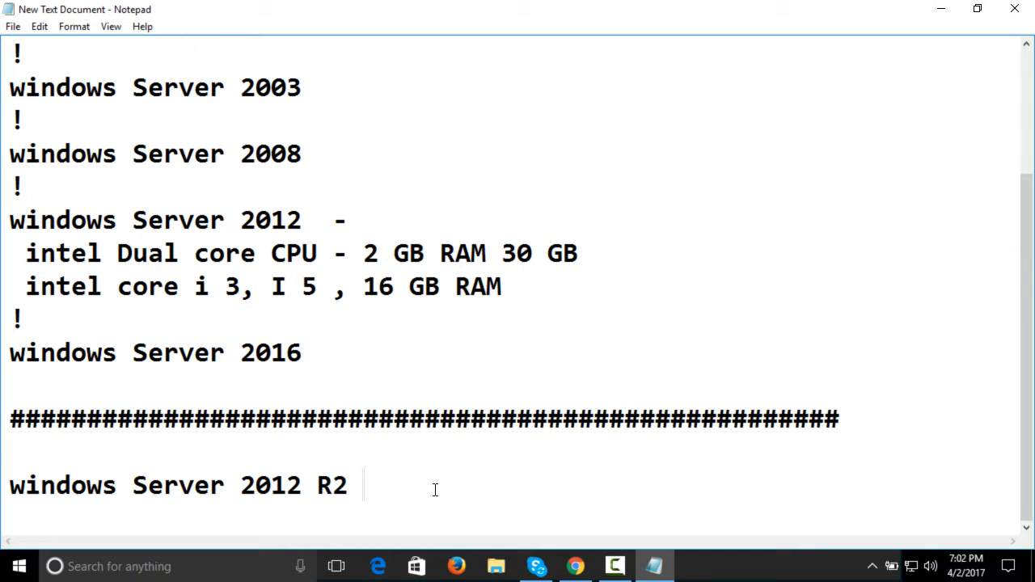
Highlight the "windows Server 2012 R2" line to review it, clear the selection, and highlight it again
drag(435, 489, 4, 497)
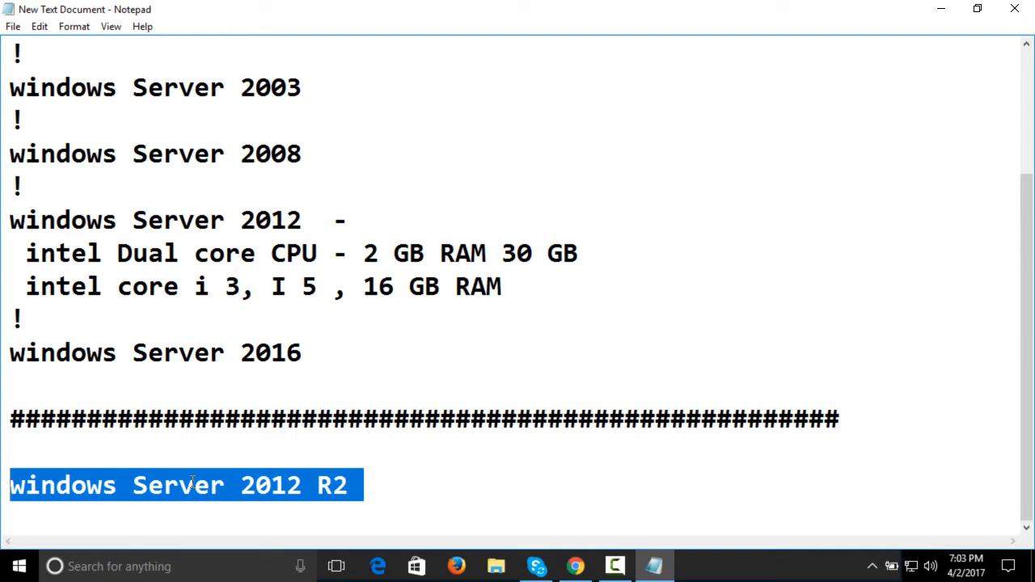
click(625, 565)
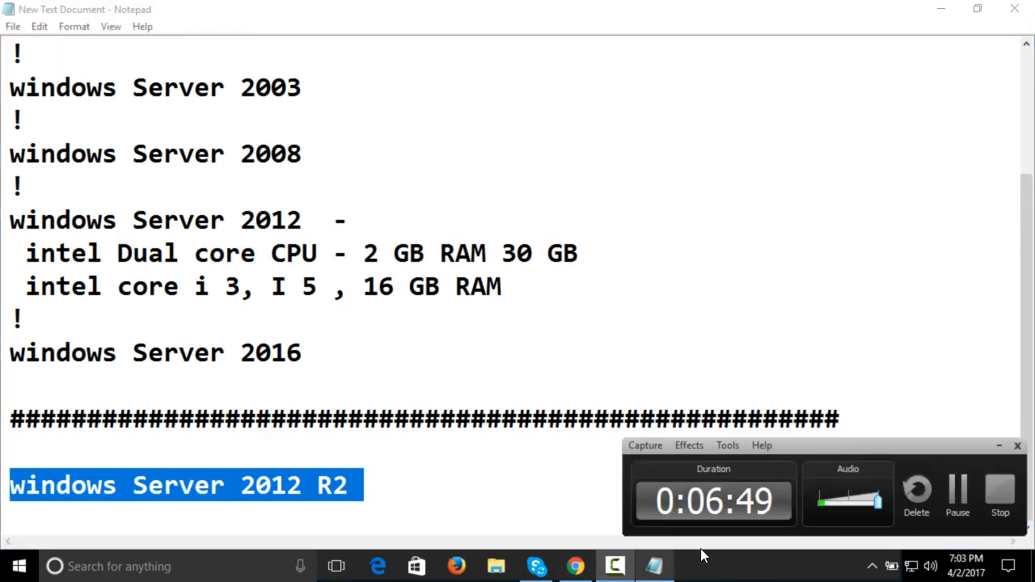
click(954, 501)
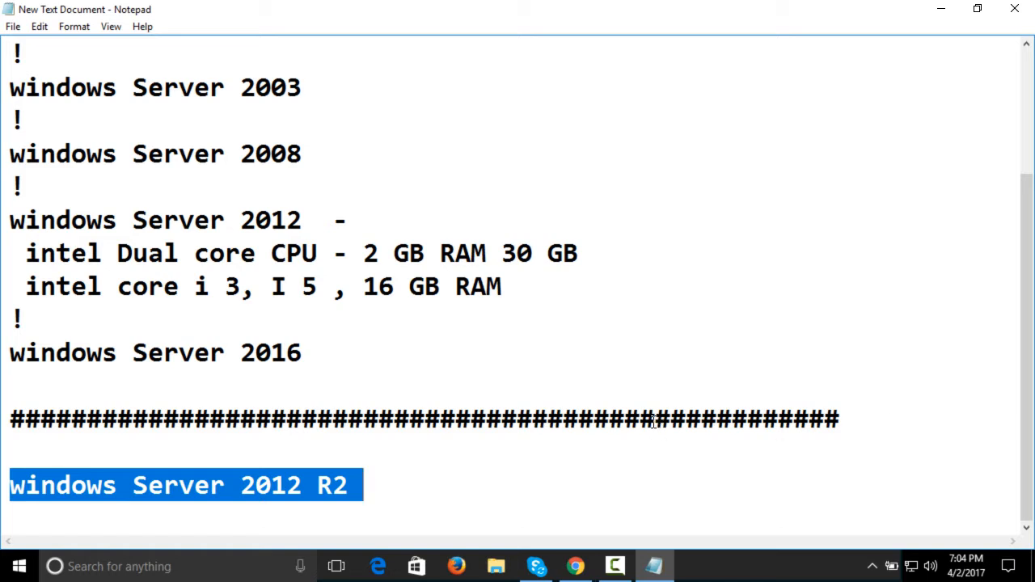
click(436, 473)
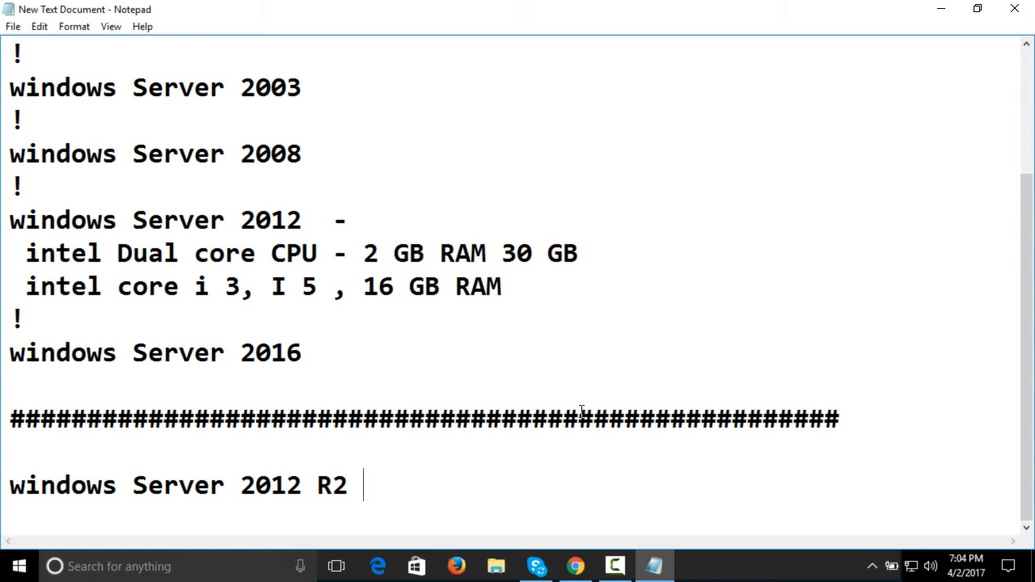
drag(349, 489, 458, 477)
click(6, 496)
click(369, 486)
click(365, 487)
click(4, 489)
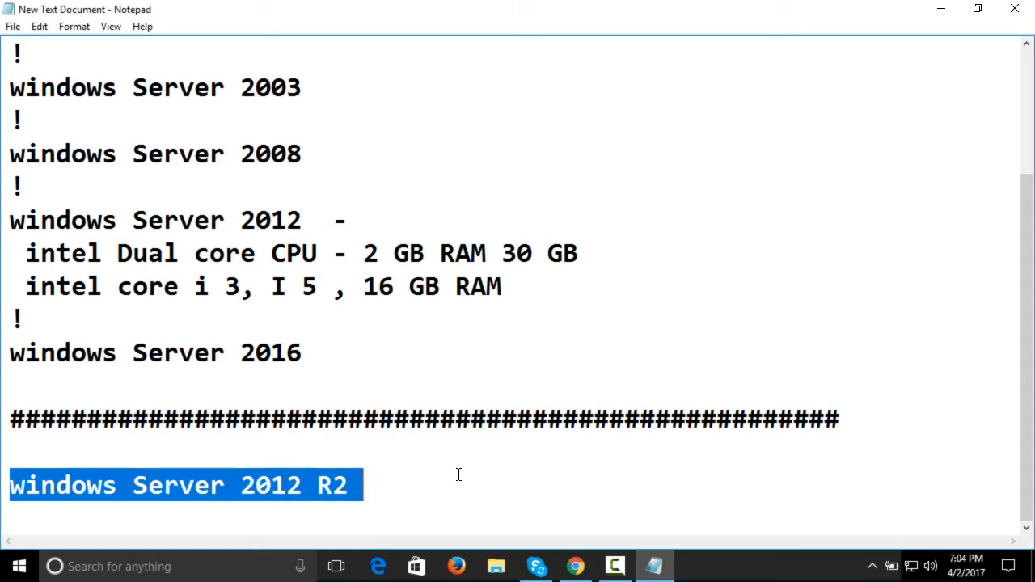
Minimize the notes and move the VMware Workstation Pro desktop shortcut to the free spot below VNC Viewer
click(940, 10)
click(224, 137)
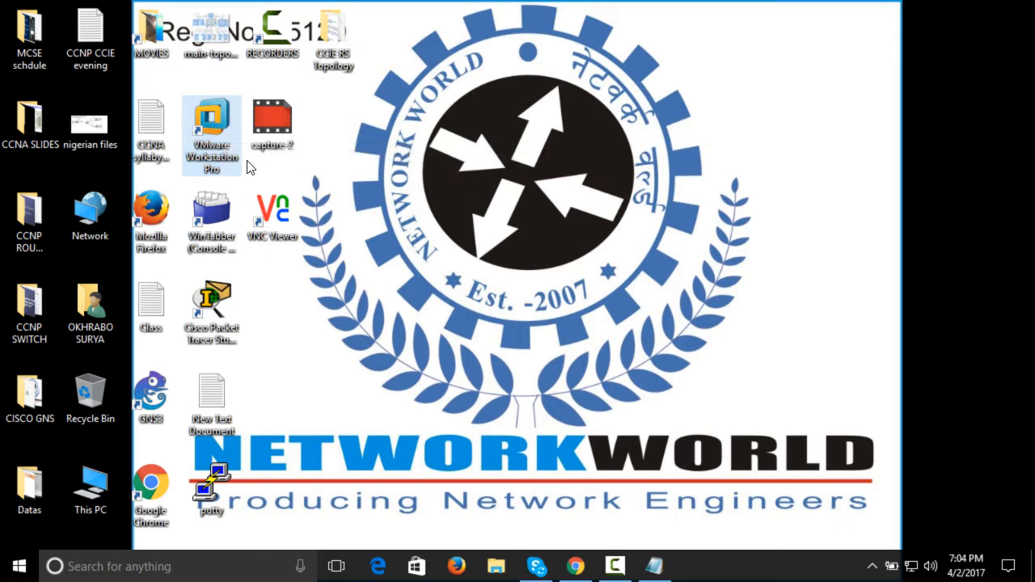
drag(407, 2, 15, 558)
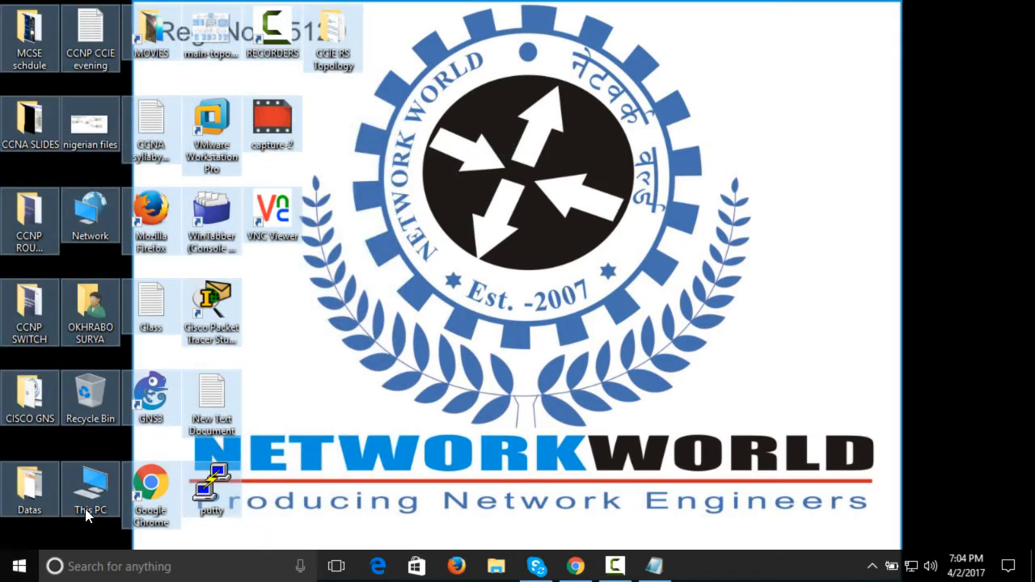
click(295, 396)
click(201, 108)
drag(203, 109, 298, 356)
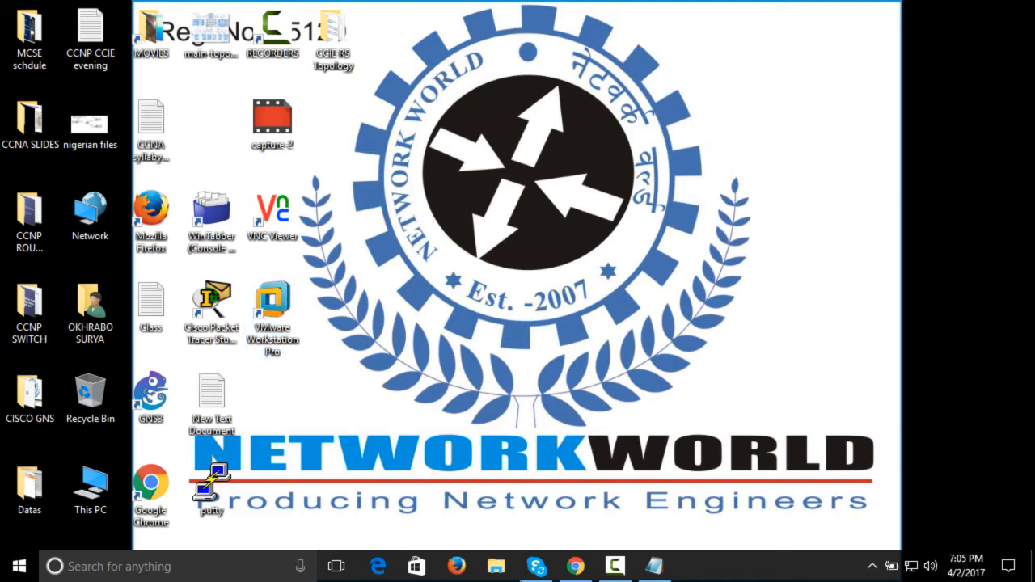
Switch to Google Chrome and open the Google home page in a new tab
click(576, 566)
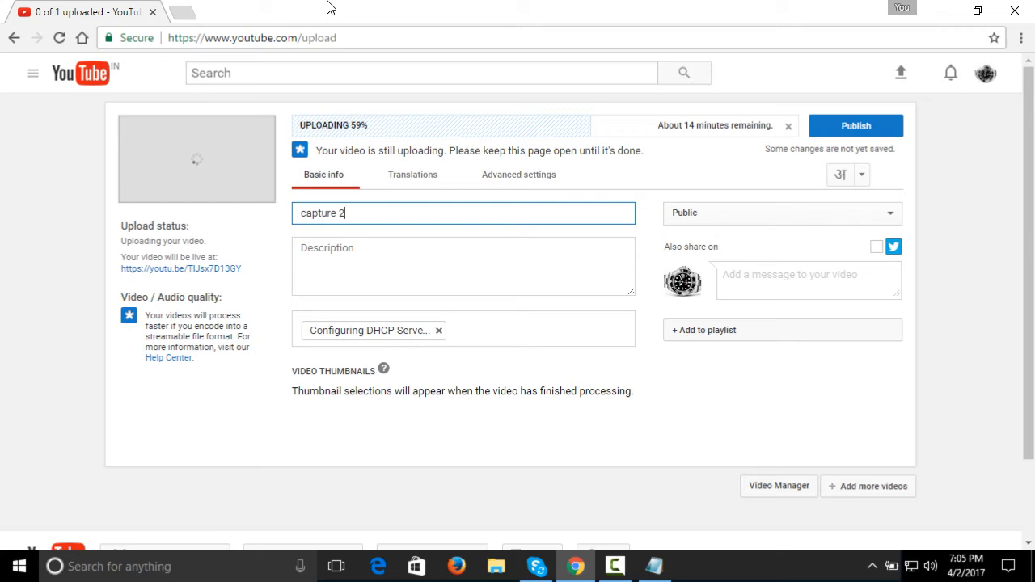
click(183, 11)
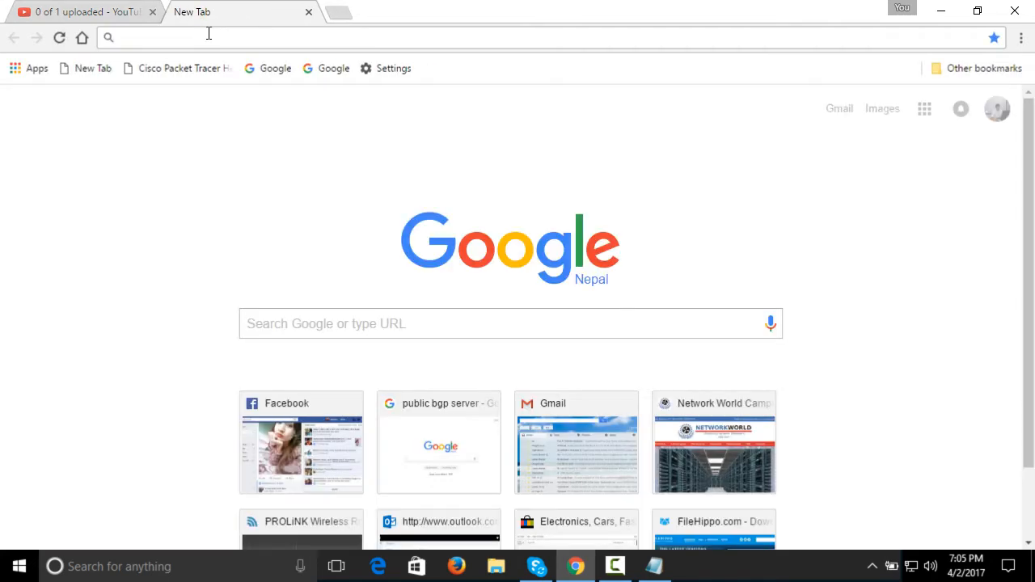
text(google.com)
key(Return)
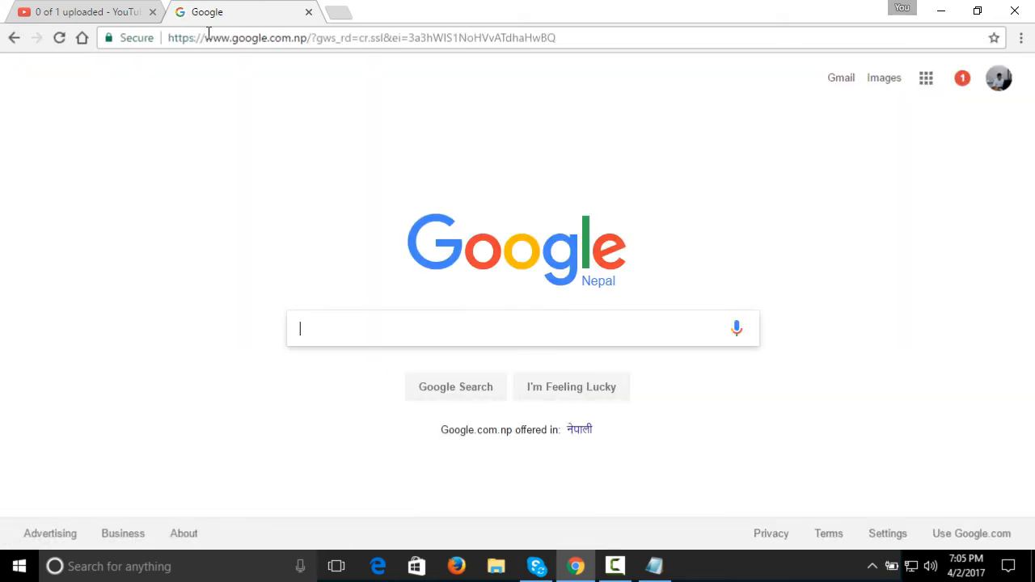
key(F5)
Search Google for "download window server 2012 r2", using the suggested query
text(donload )
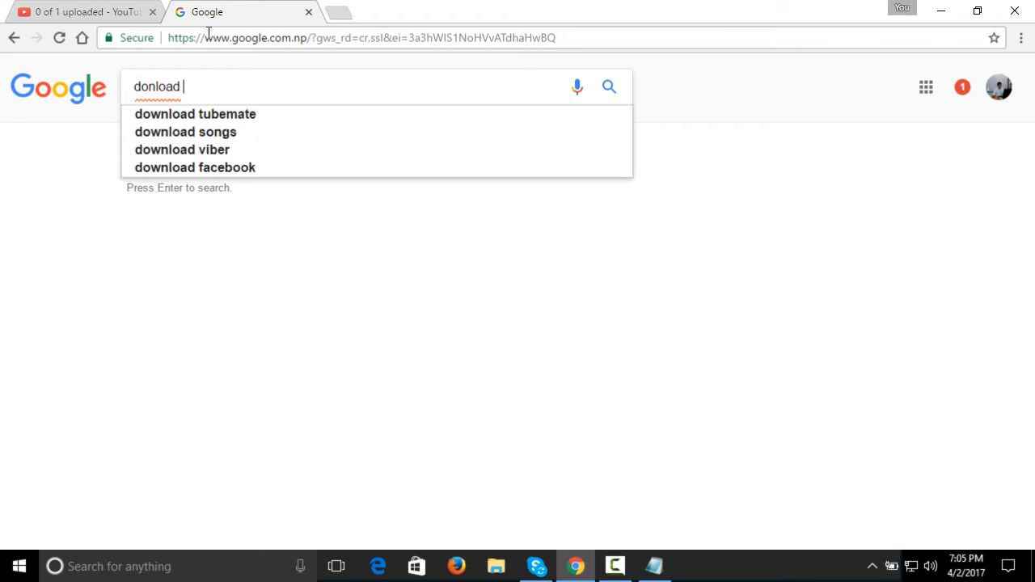
text(window)
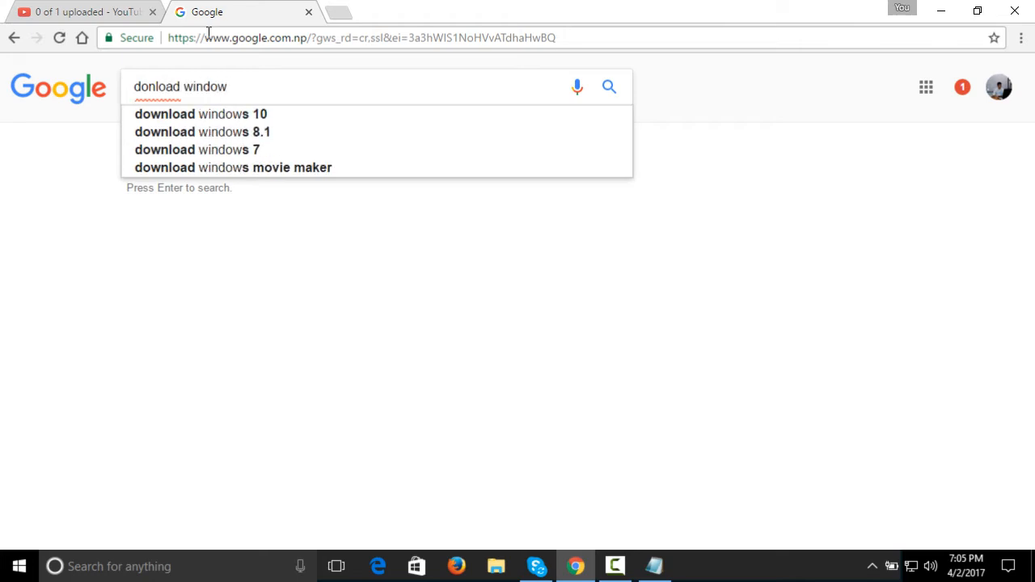
key(Left)
text(w)
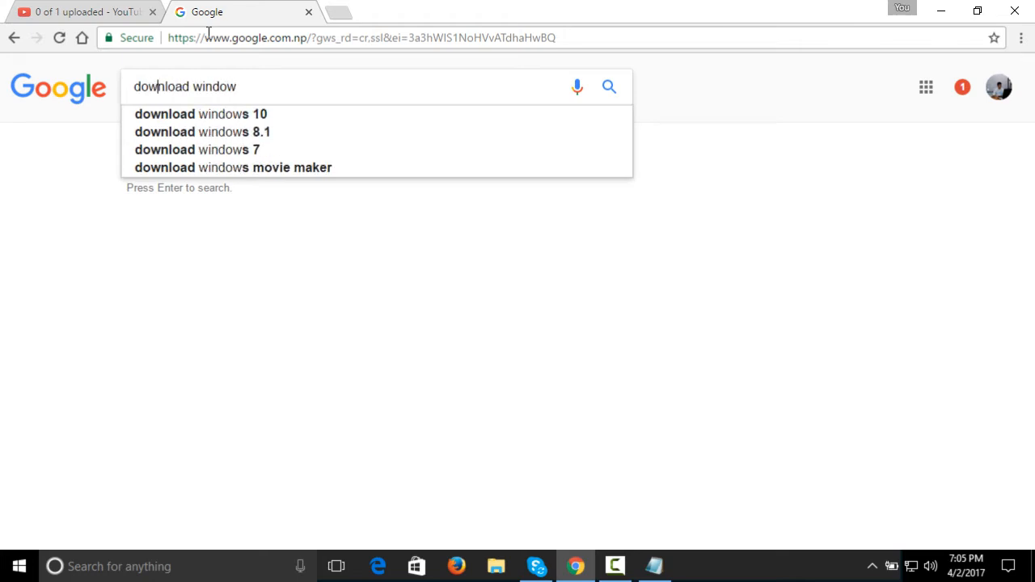
key(Right)
key(Right)
text(server)
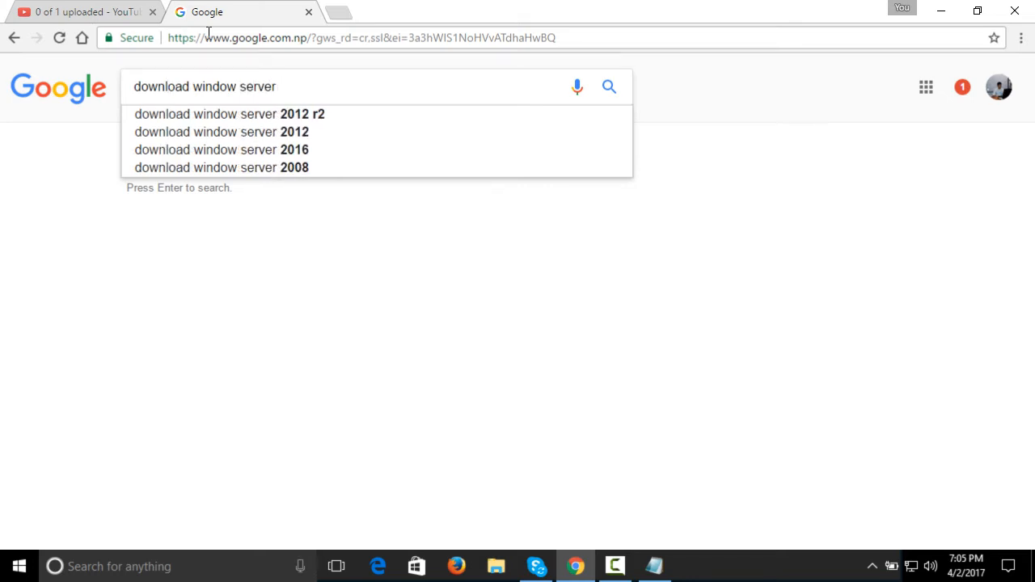
key(Down)
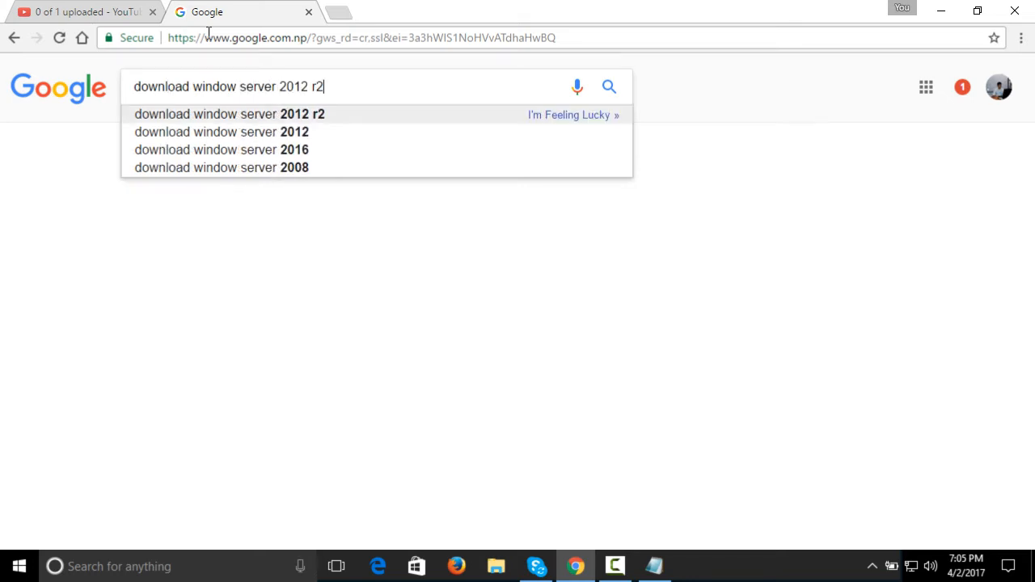
key(Return)
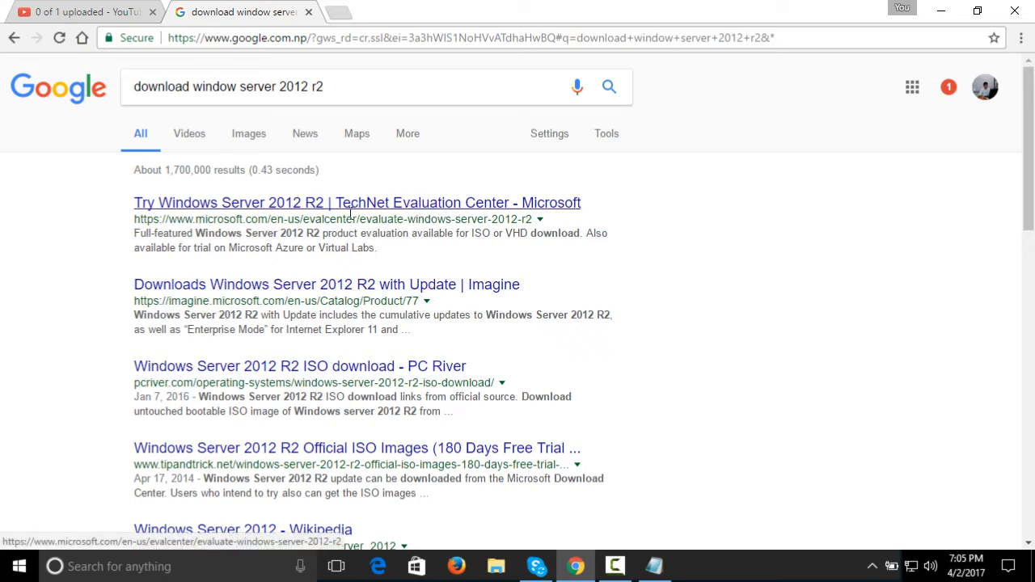
Open the TechNet Evaluation Center result "Try Windows Server 2012 R2" in a separate tab and bring that tab forward
right_click(285, 214)
click(306, 223)
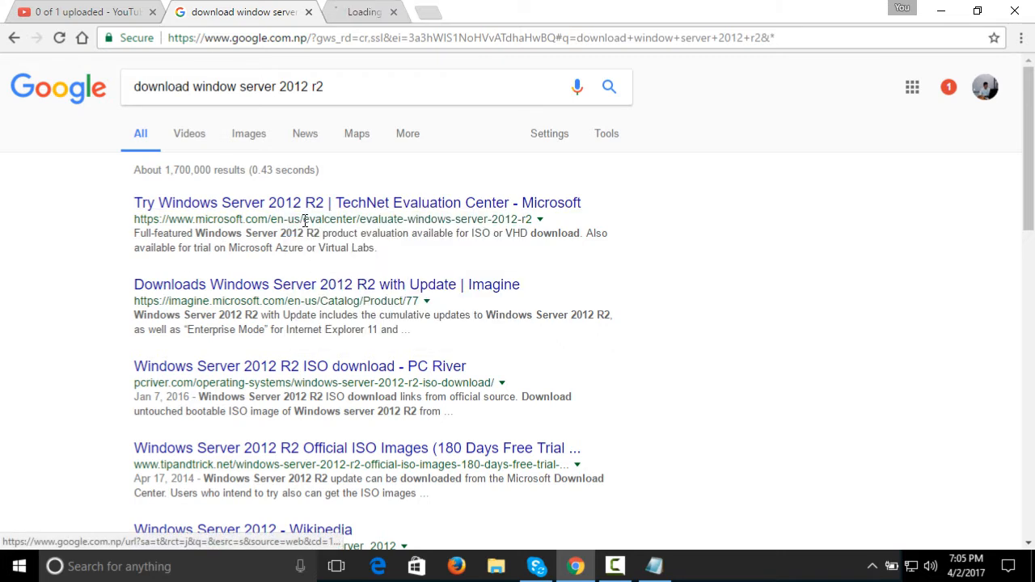
click(414, 8)
click(277, 10)
click(408, 10)
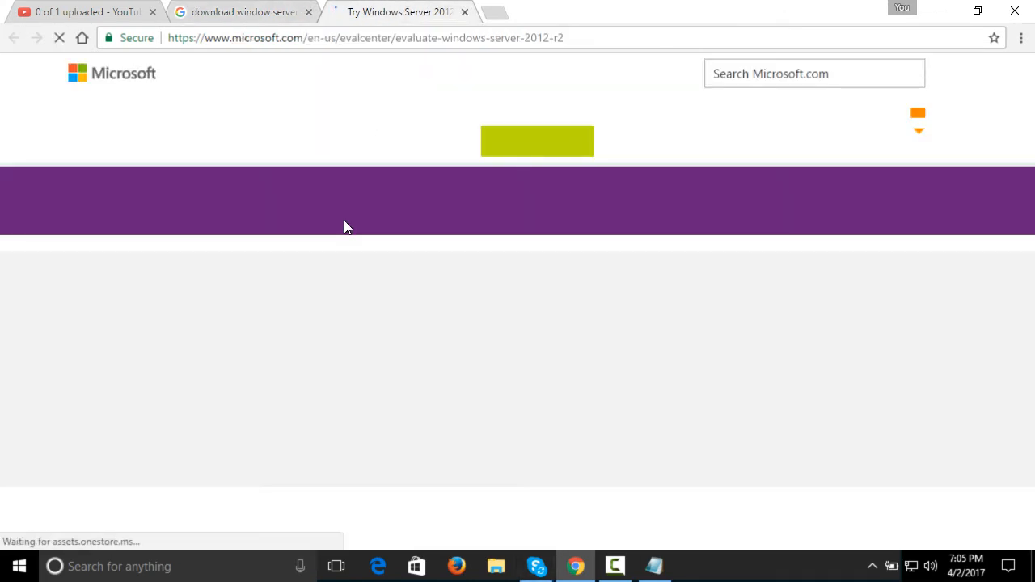
Find the Windows Server 2012 R2 download section on the evaluation page and start signing in for the download
scroll(875, 228, down, 7)
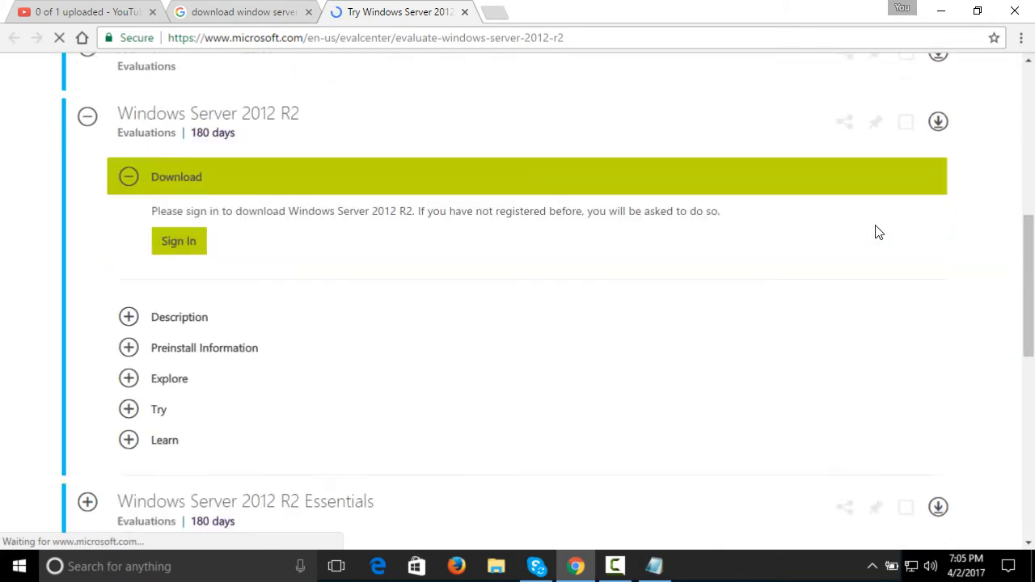
scroll(867, 238, up, 5)
scroll(781, 143, up, 2)
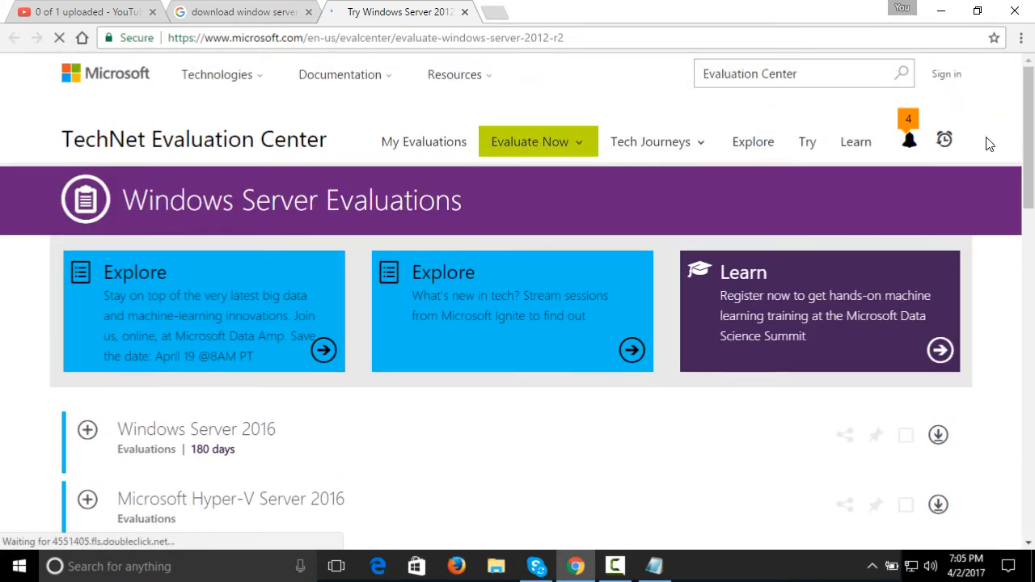
click(908, 137)
mouse_move(916, 133)
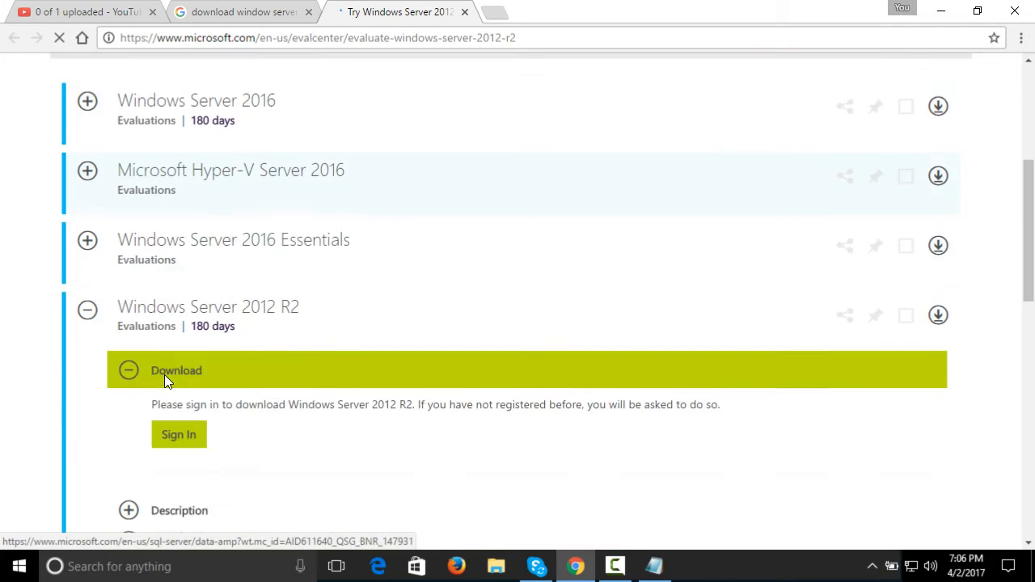
scroll(164, 374, down, 1)
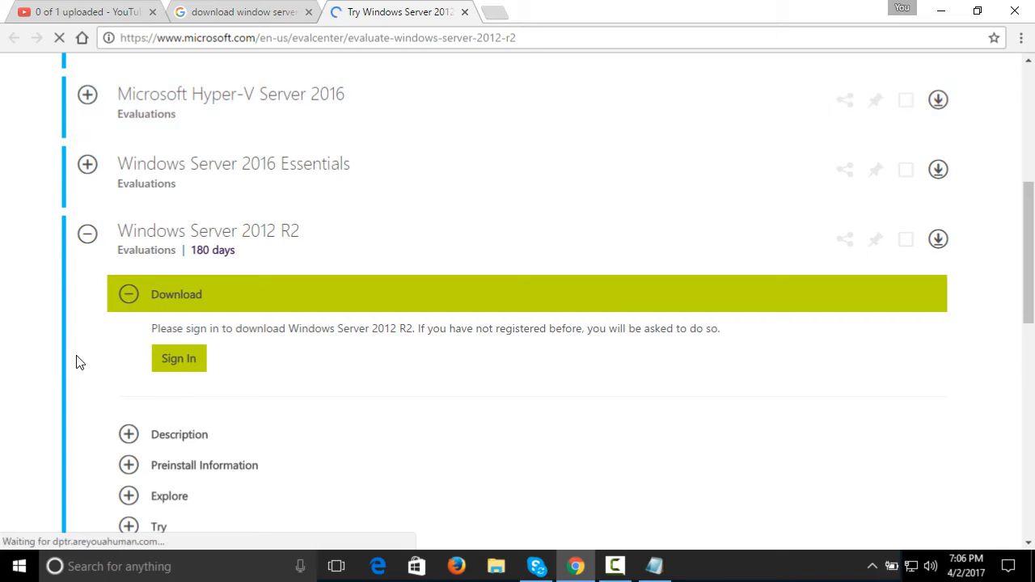
click(185, 367)
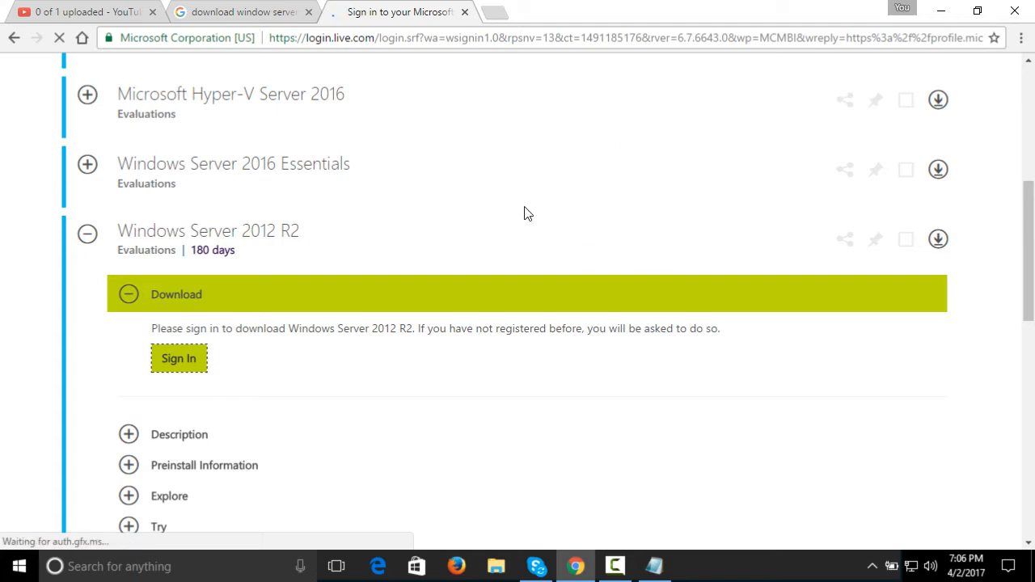
Sign in to the Microsoft account with the saved e-mail address and account password
text(su)
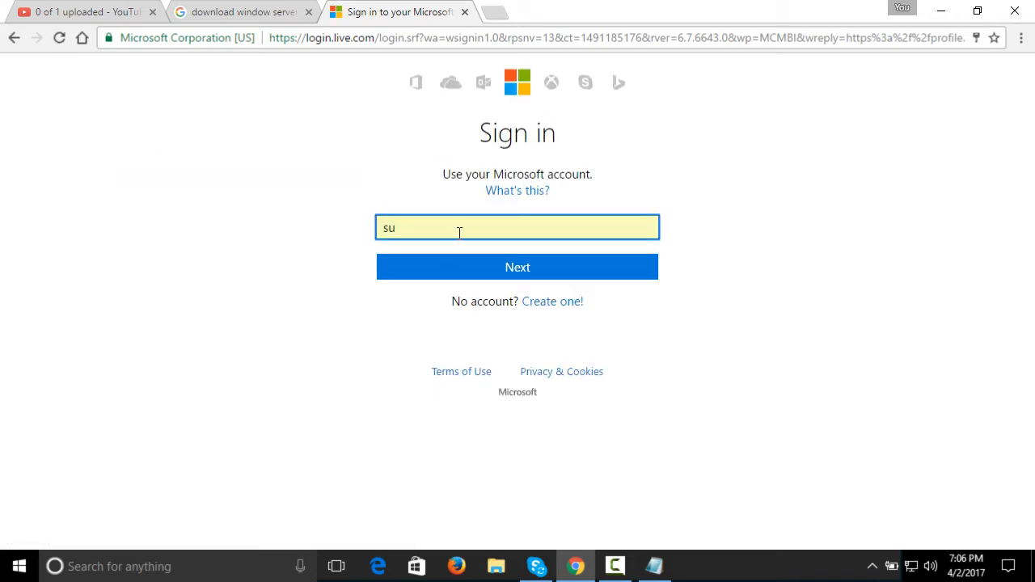
key(BackSpace)
key(BackSpace)
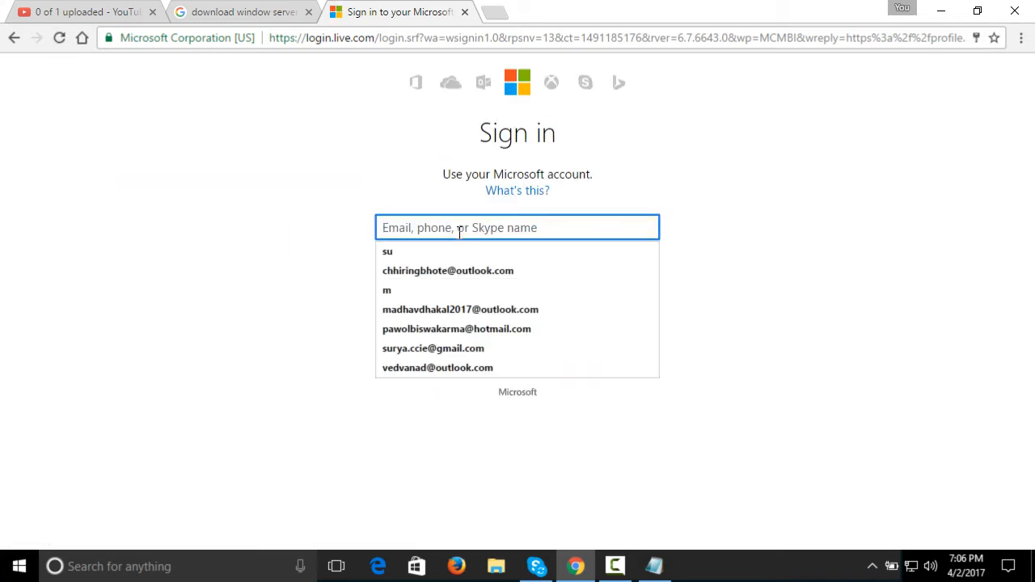
click(476, 347)
click(522, 270)
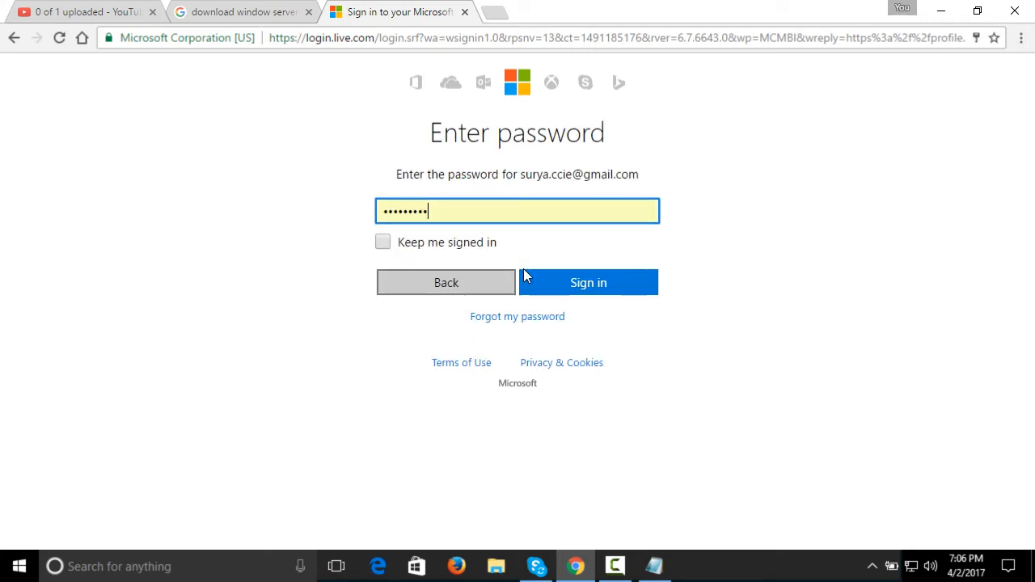
click(588, 288)
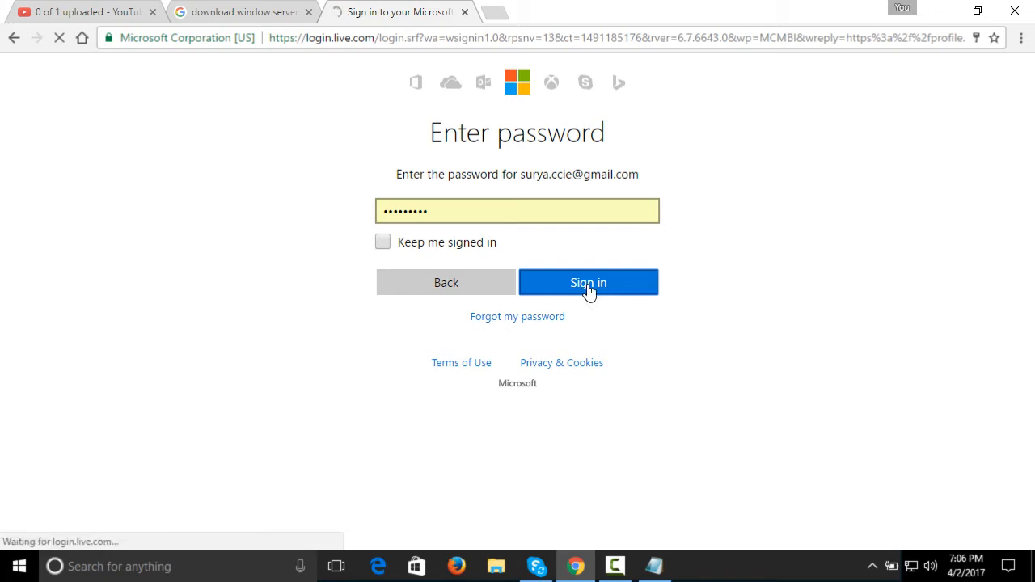
click(903, 114)
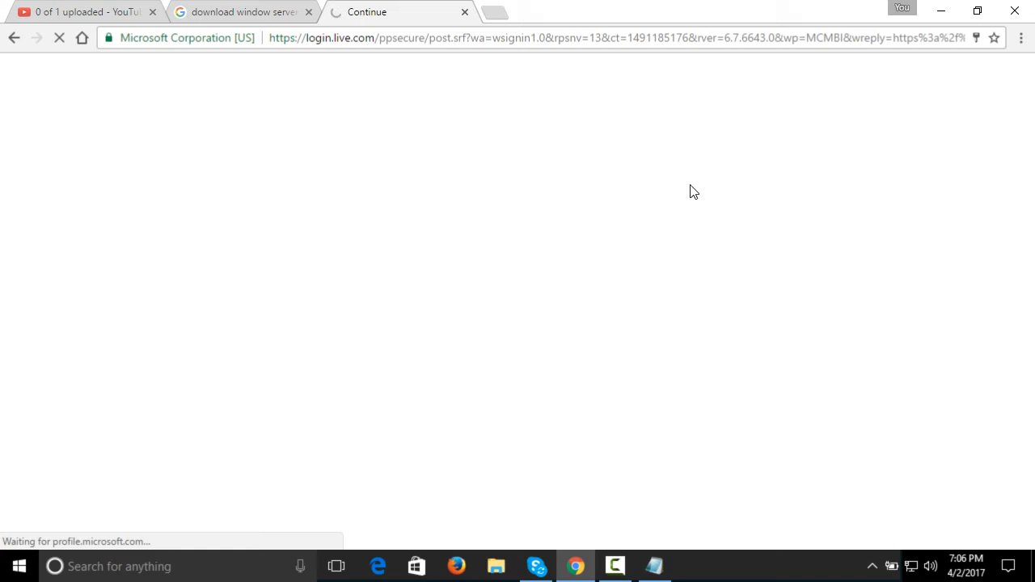
Return to the evaluation page and open the registration form for the Windows Server 2012 R2 download
click(243, 10)
click(348, 12)
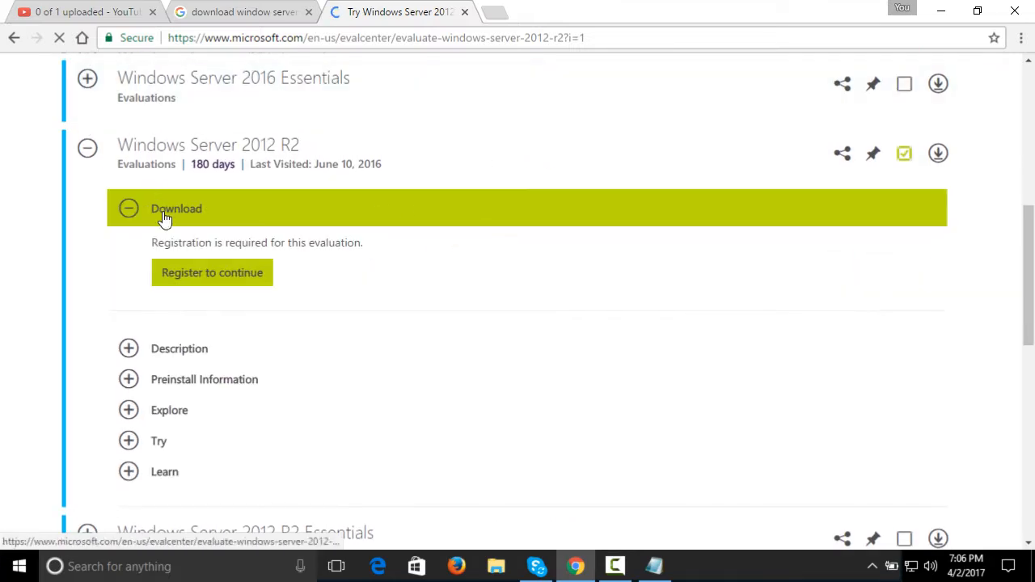
click(241, 274)
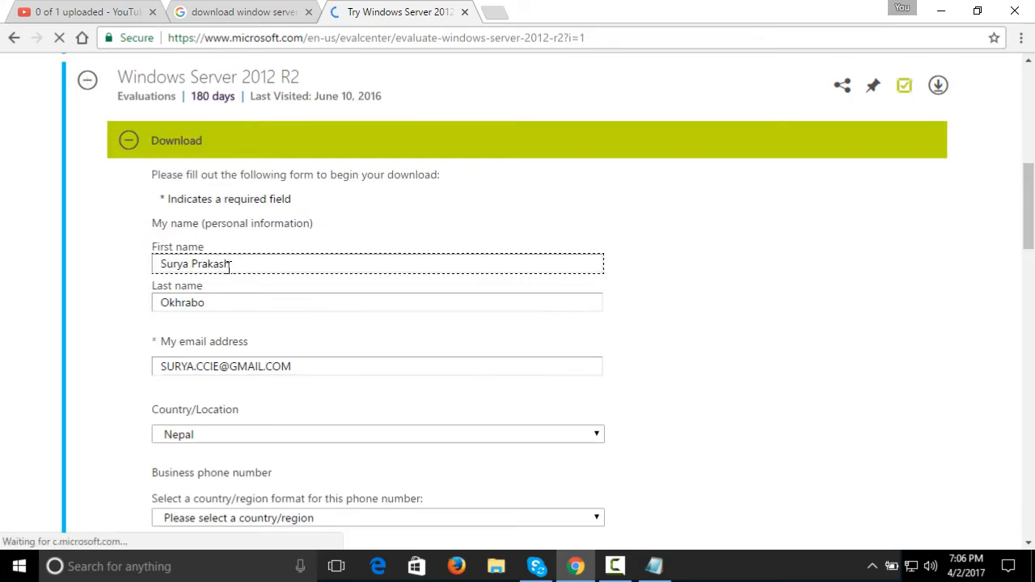
Review the prefilled contact details and communication preferences in the registration form and continue to the Windows Server 2012 R2 file type choices
scroll(316, 283, down, 5)
scroll(315, 295, down, 3)
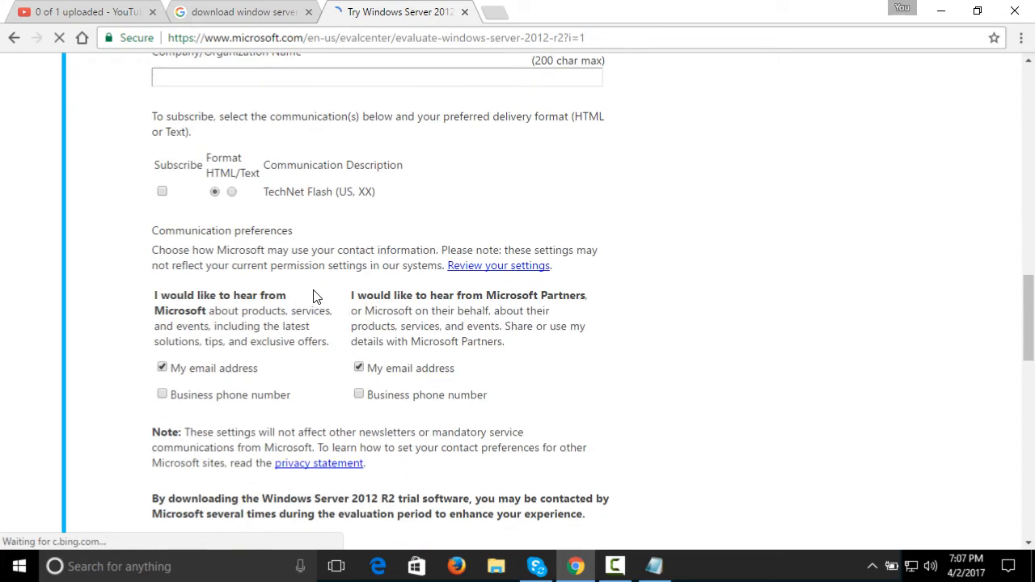
scroll(361, 296, down, 5)
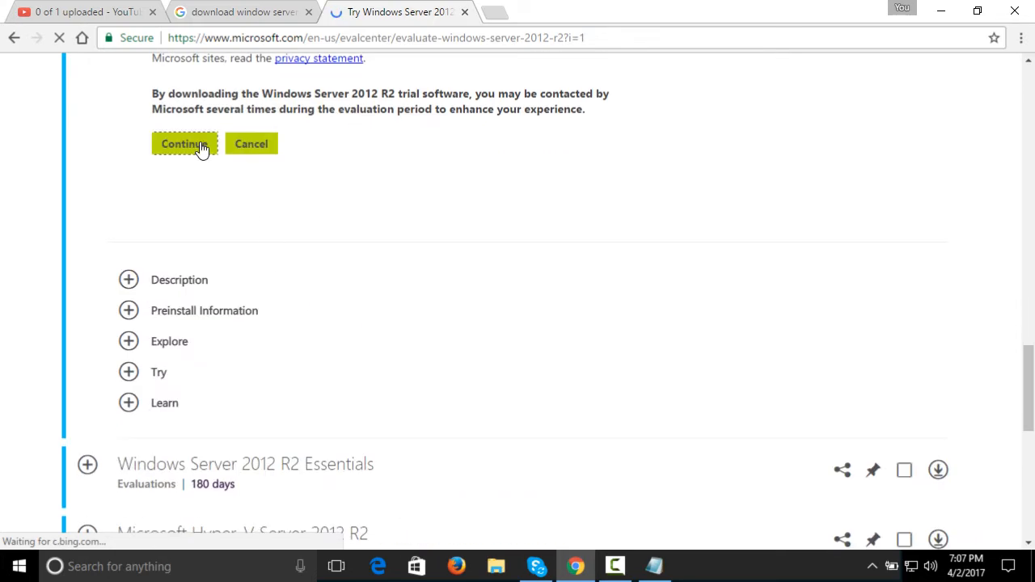
scroll(726, 187, up, 2)
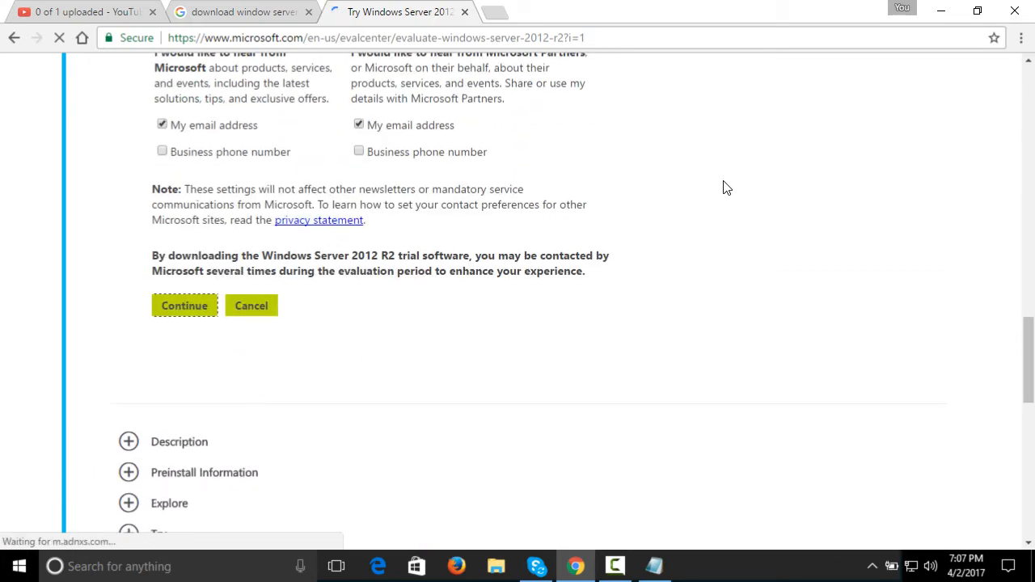
scroll(726, 187, up, 2)
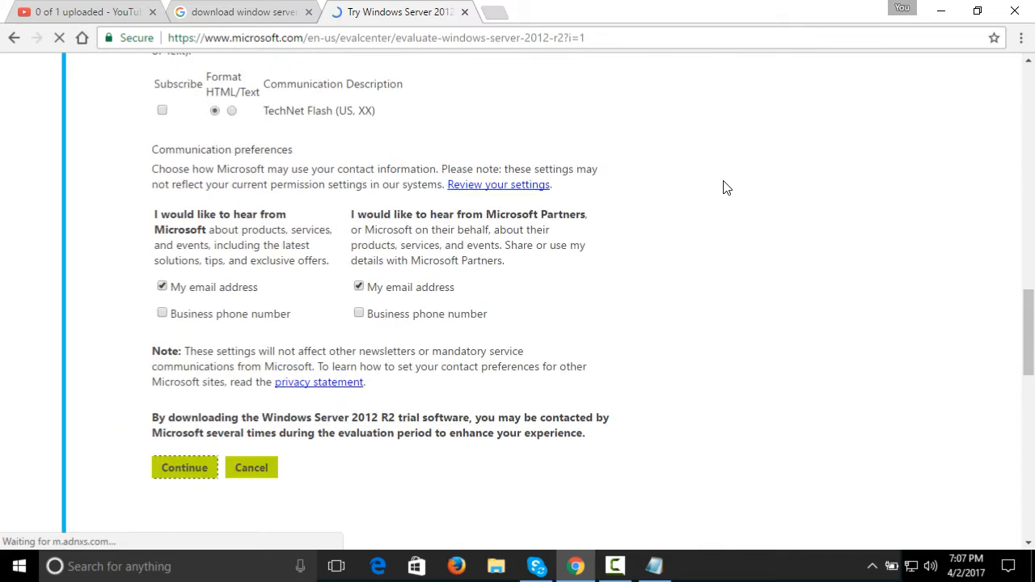
scroll(726, 188, up, 3)
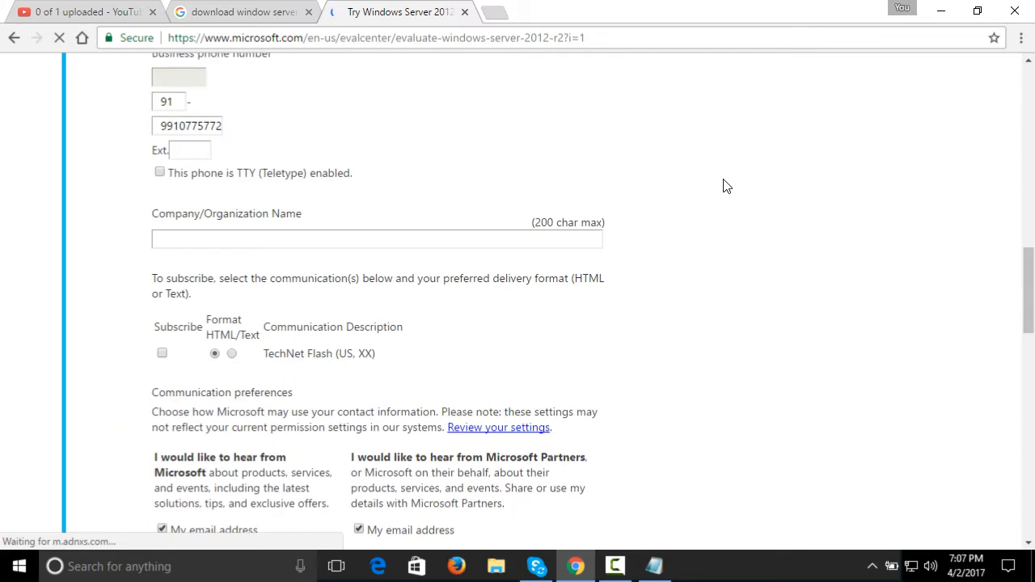
scroll(722, 178, up, 5)
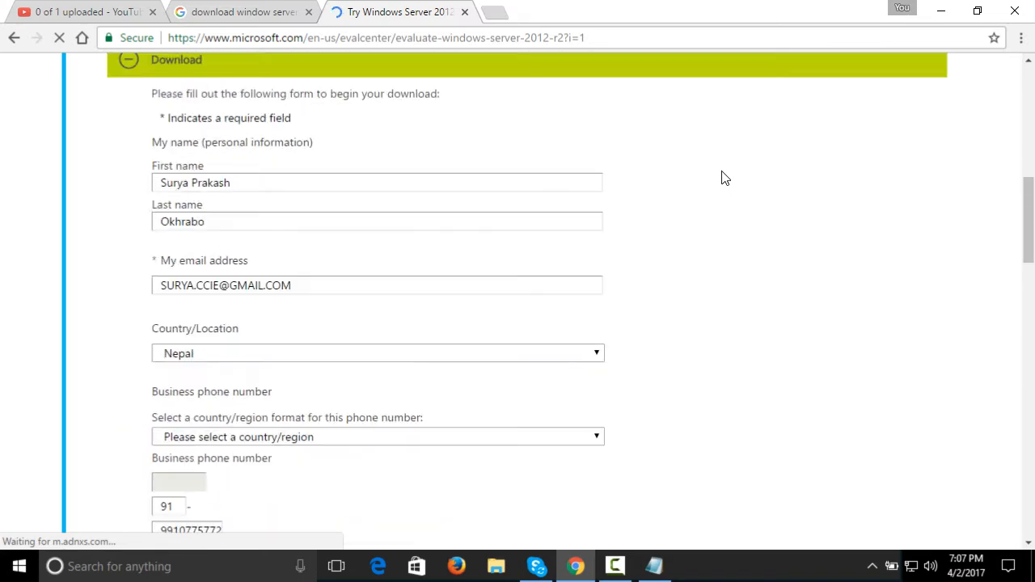
scroll(381, 143, up, 2)
scroll(383, 165, down, 6)
scroll(383, 164, down, 5)
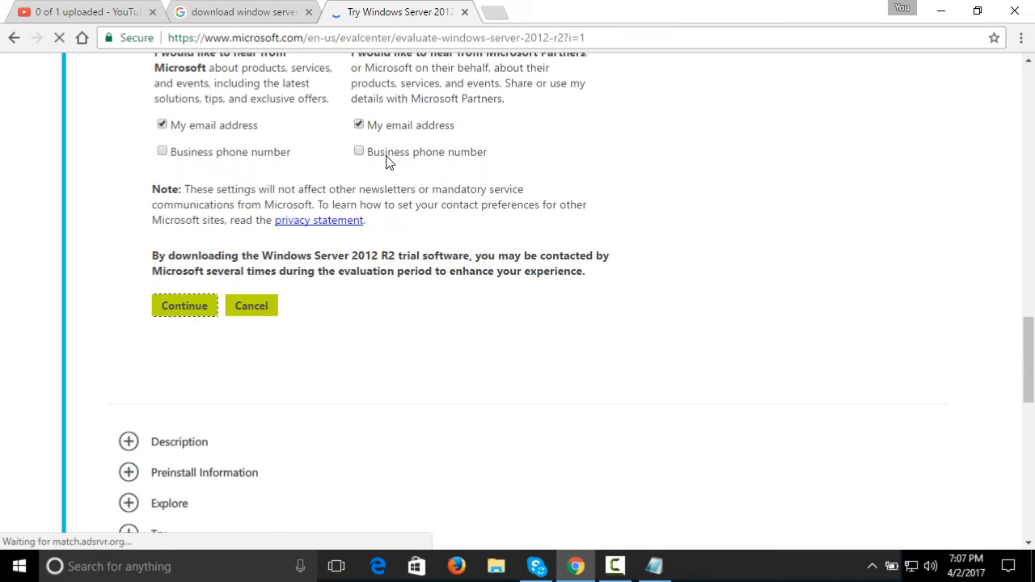
scroll(386, 162, up, 3)
scroll(399, 153, up, 10)
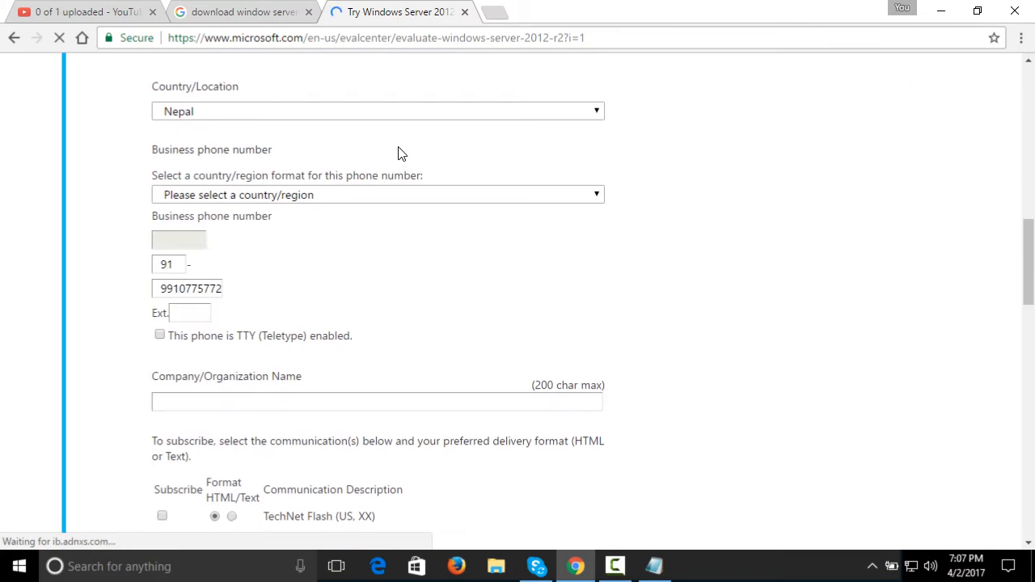
scroll(240, 208, down, 3)
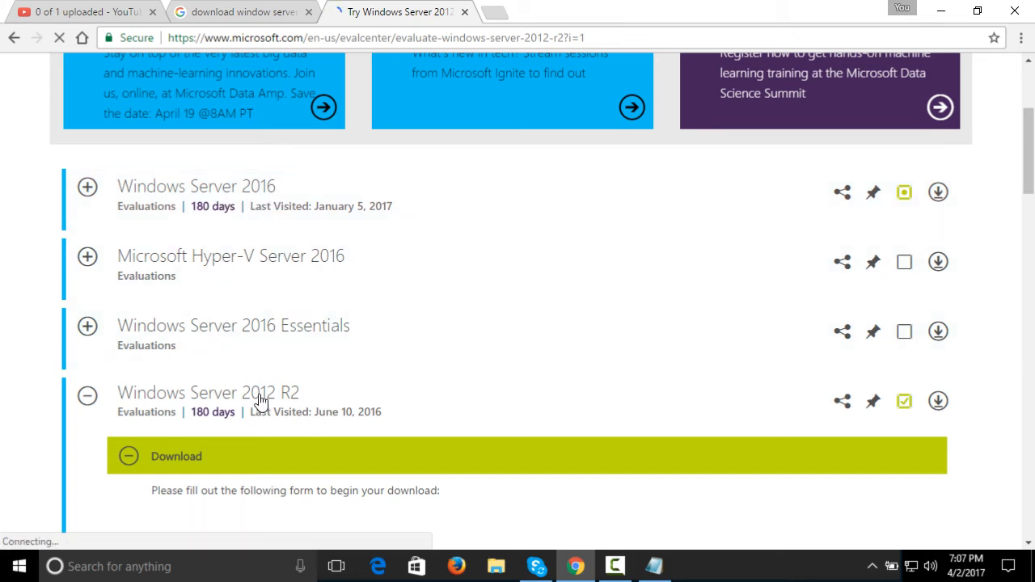
Look through the list of server evaluations and the file types offered for the Windows Server 2012 R2 download
scroll(353, 383, down, 8)
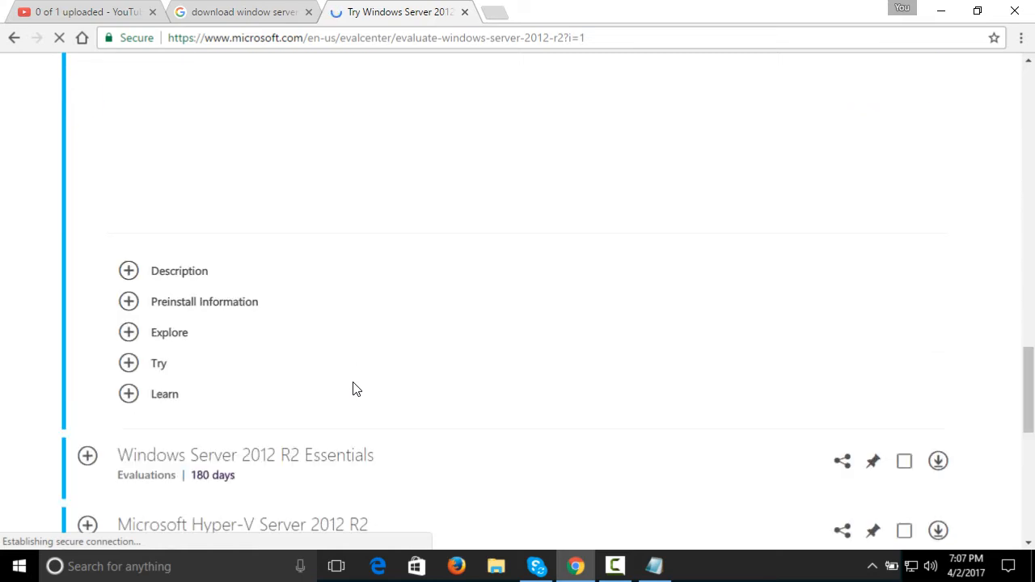
scroll(353, 387, down, 4)
scroll(353, 387, up, 3)
scroll(323, 400, down, 3)
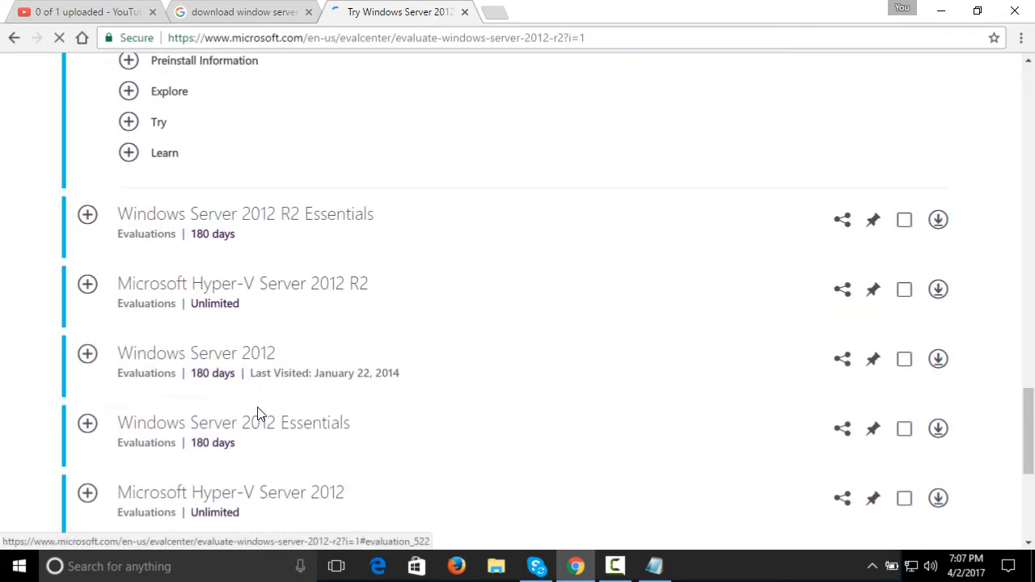
scroll(373, 392, down, 3)
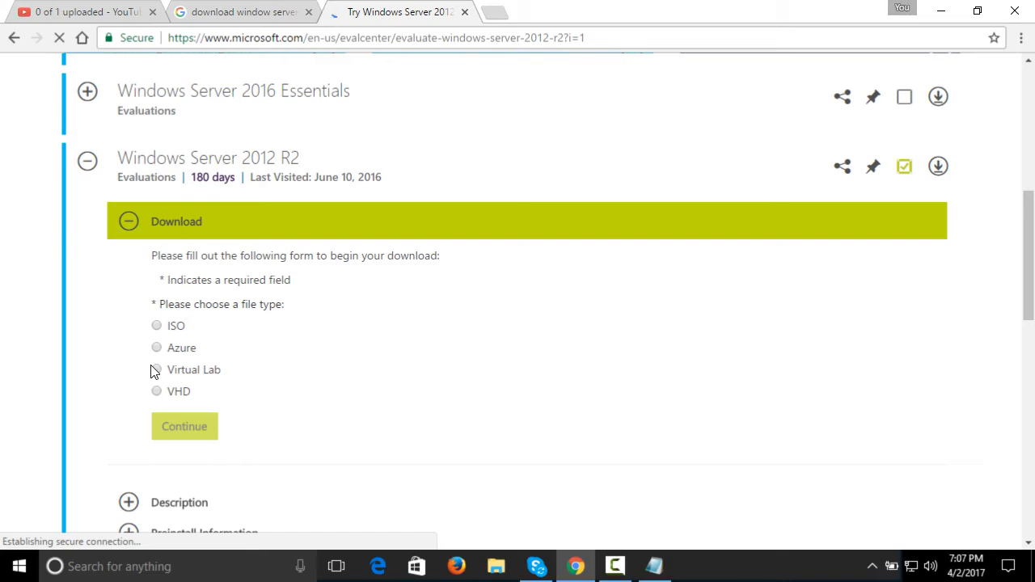
scroll(210, 305, up, 5)
scroll(243, 291, down, 14)
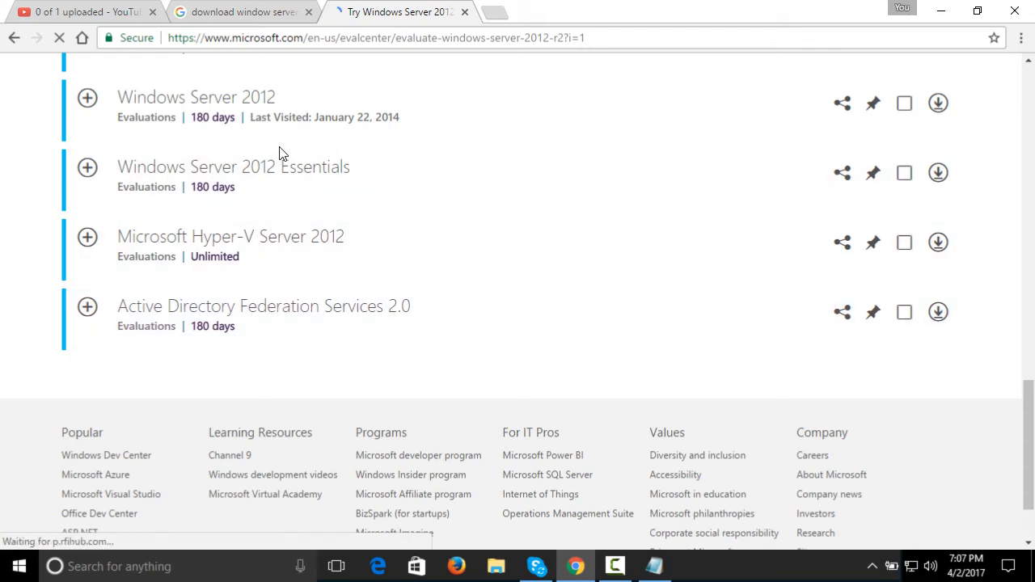
scroll(281, 153, up, 8)
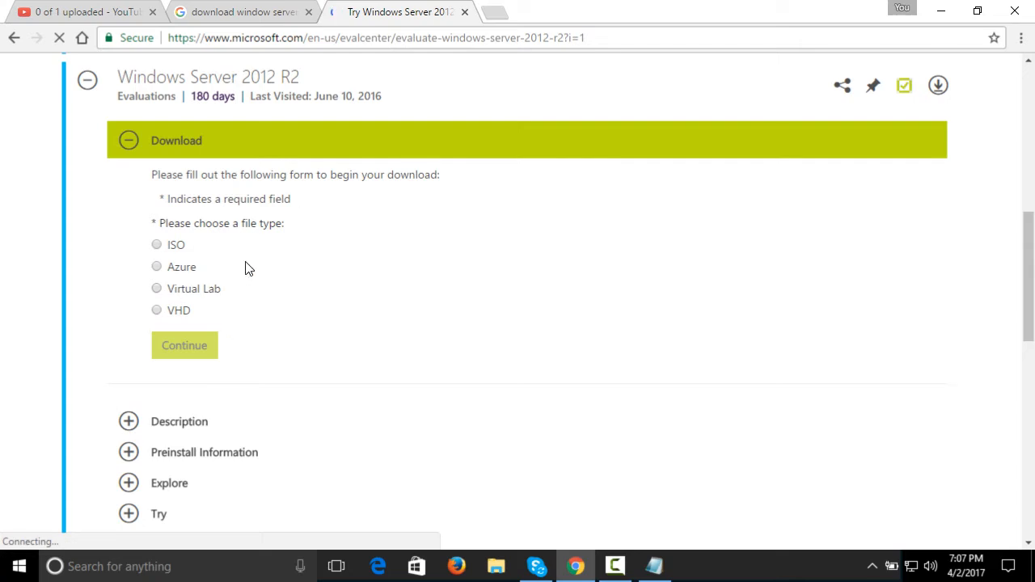
Go through the VHD, Virtual Lab and Azure file types and choose ISO for the Windows Server 2012 R2 download
click(158, 312)
click(158, 289)
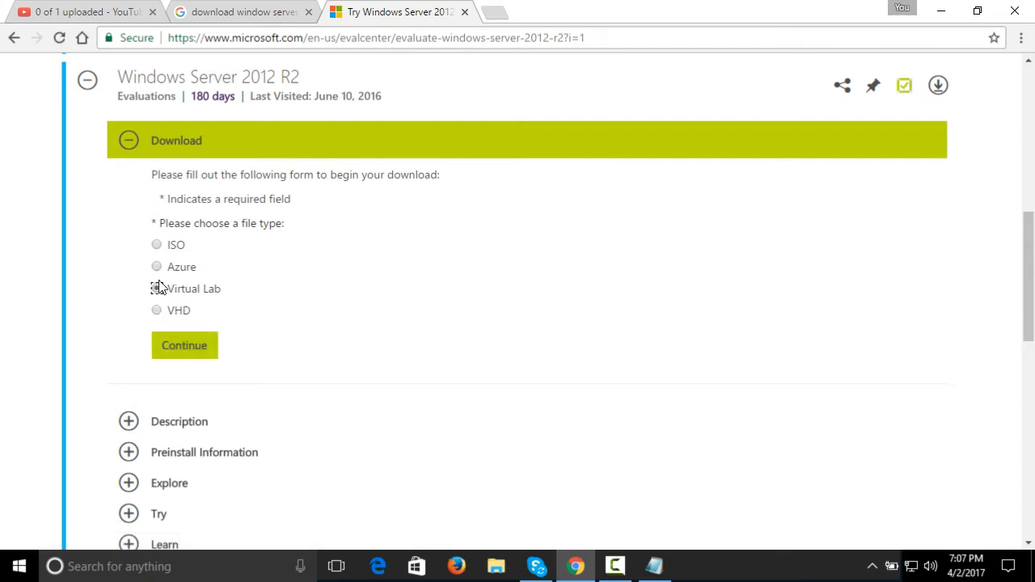
click(158, 268)
click(157, 245)
scroll(173, 342, up, 5)
scroll(273, 351, down, 11)
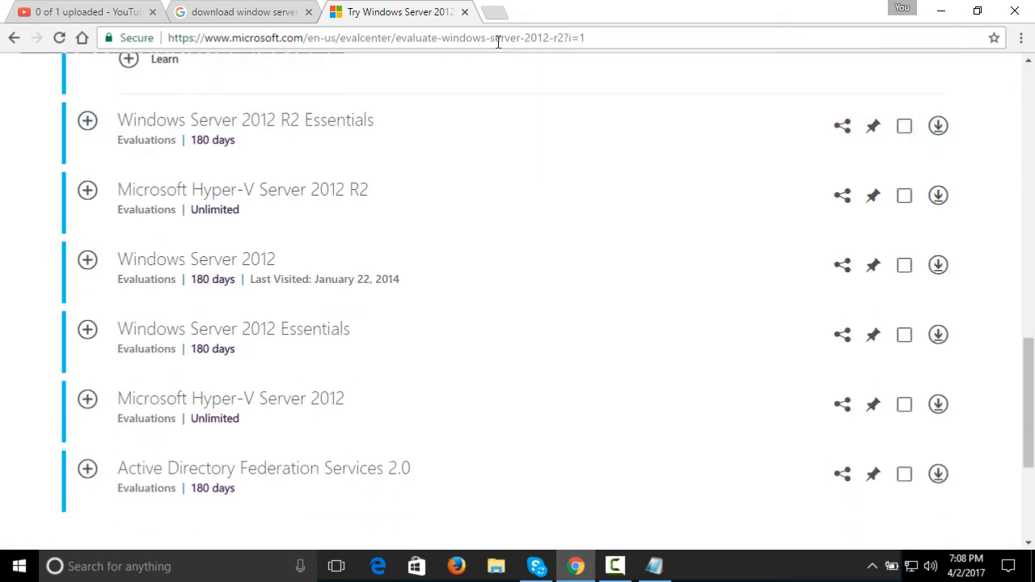
Minimize the browser, switch to File Explorer, and open the New Volume (F:) drive
click(941, 11)
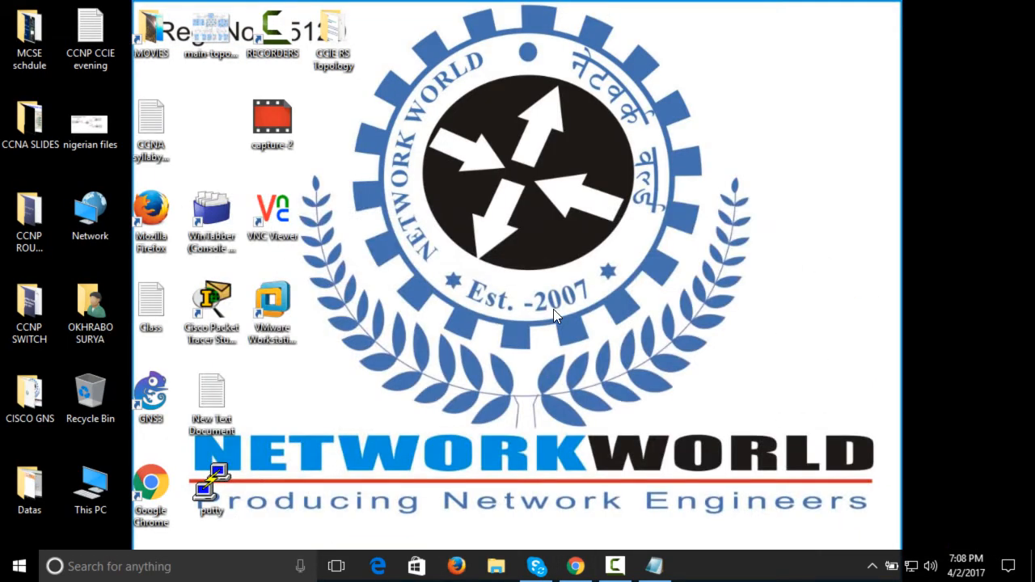
click(475, 558)
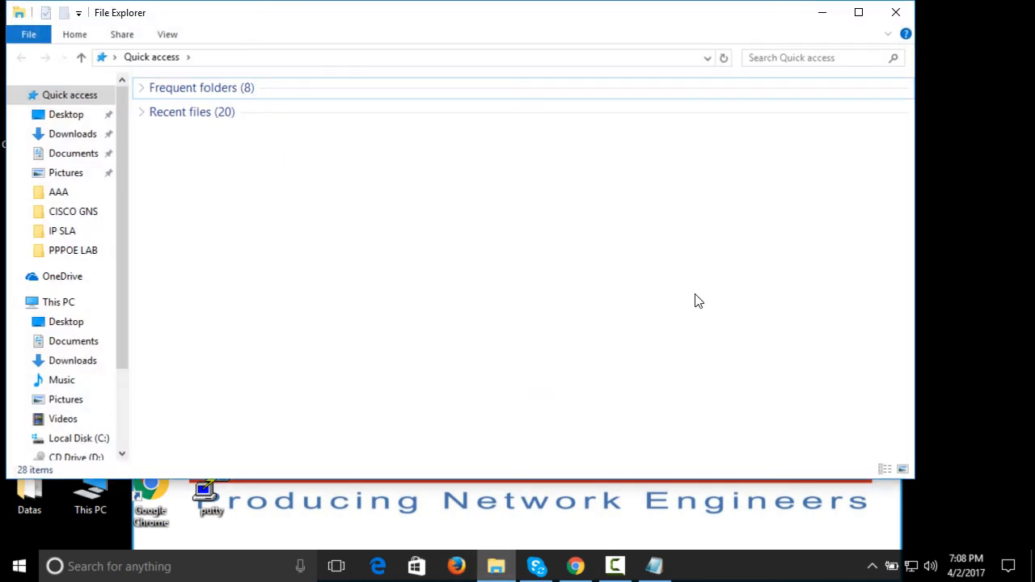
scroll(102, 361, down, 2)
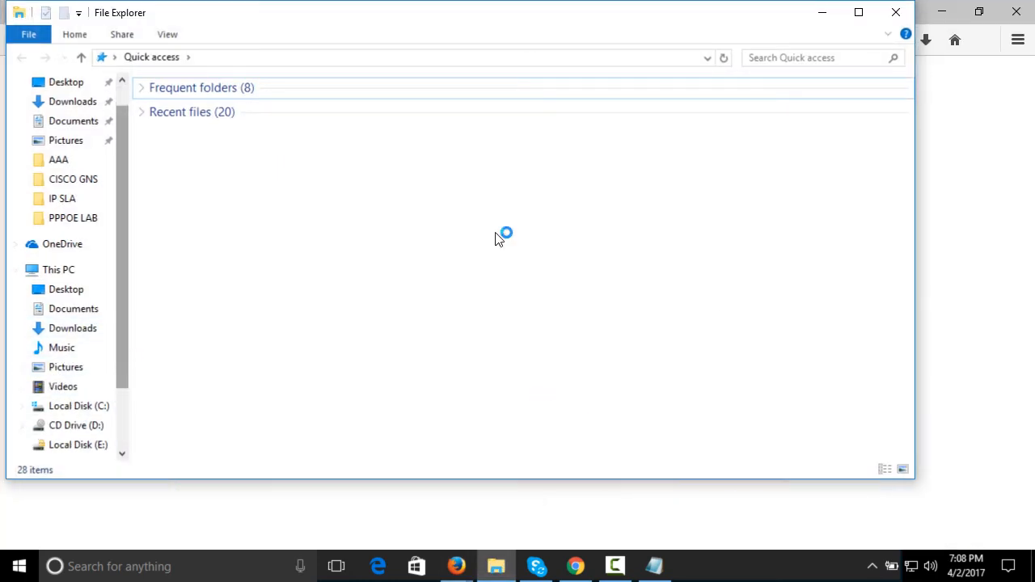
click(1020, 13)
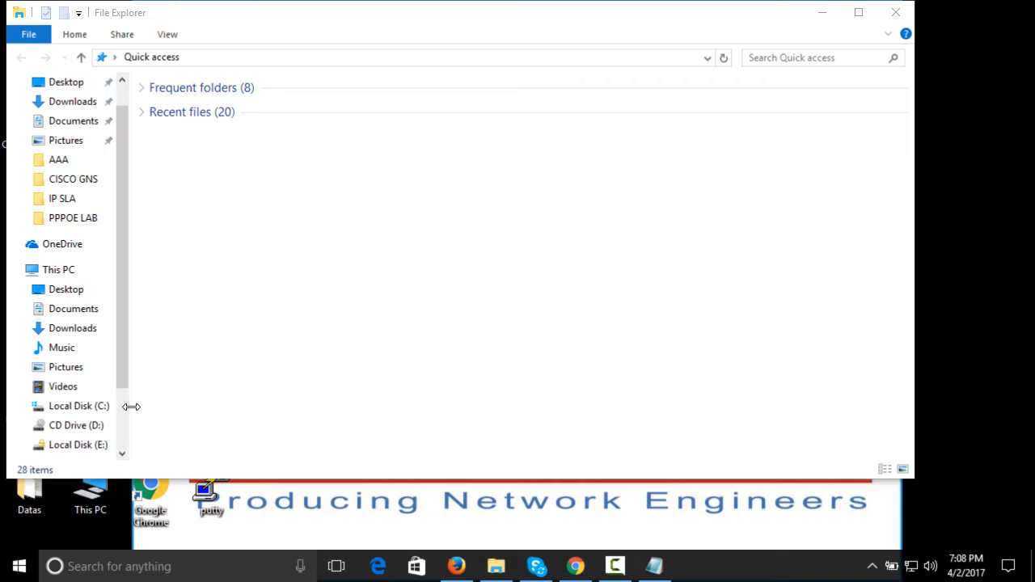
scroll(118, 406, down, 3)
click(106, 390)
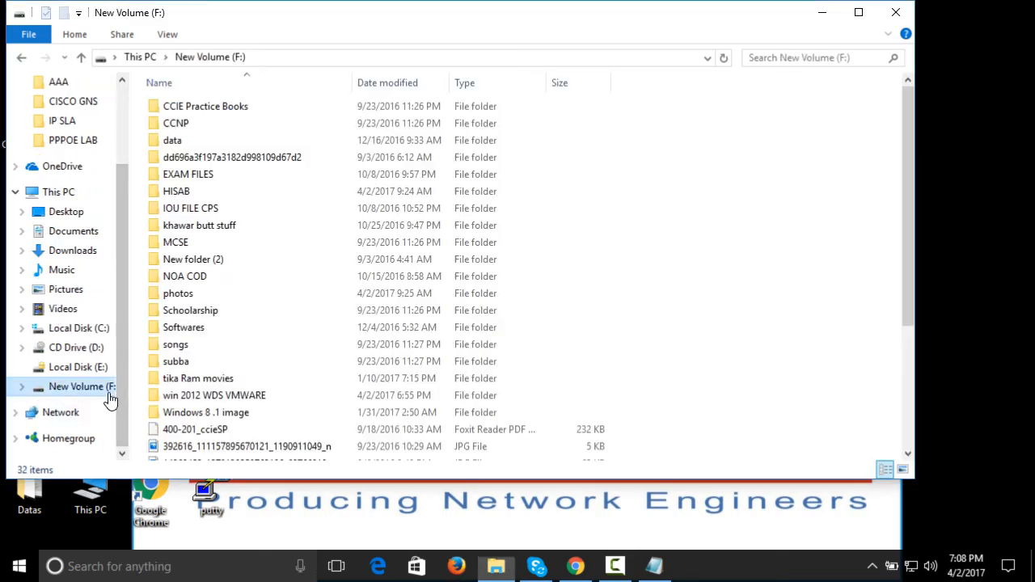
Maximize the File Explorer window and search the F: drive's folders, including win 2012 WDS VMWARE, for the server image
click(282, 312)
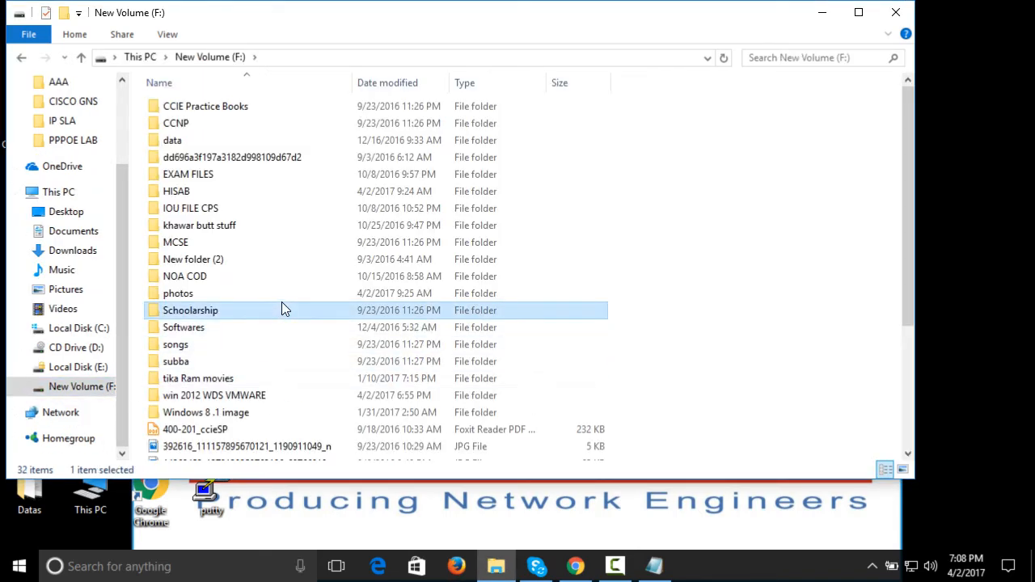
double_click(457, 27)
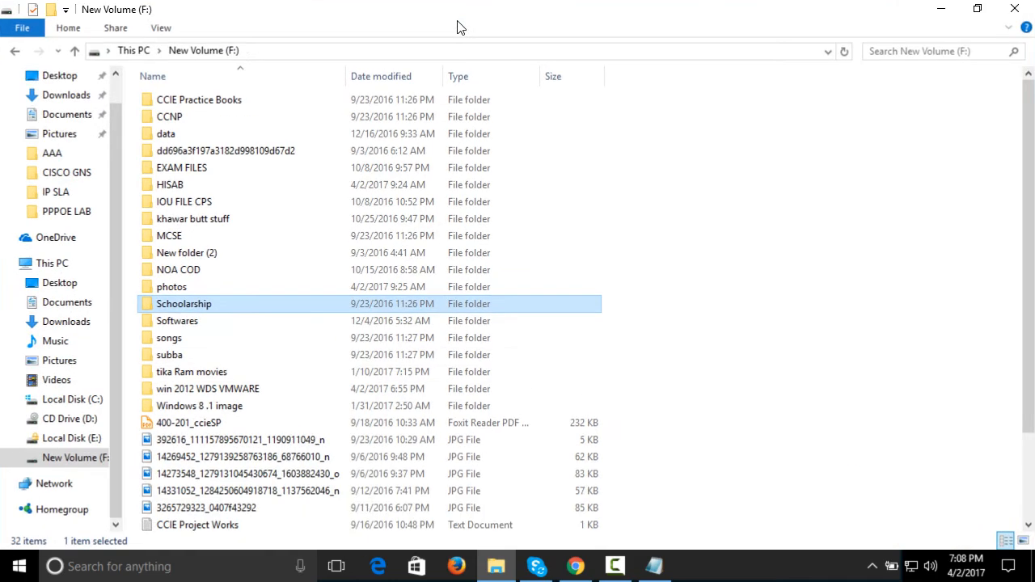
scroll(484, 132, down, 3)
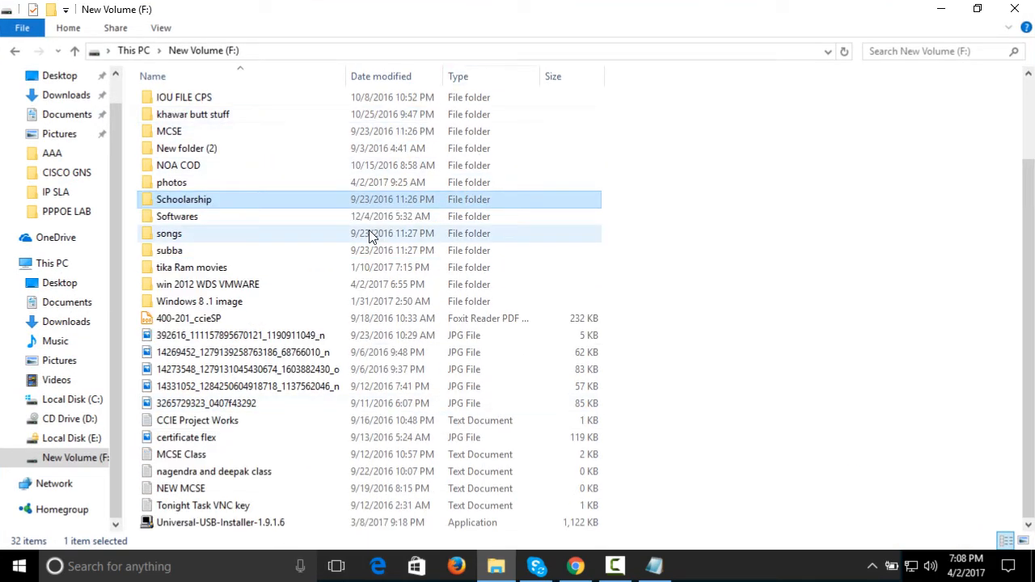
click(255, 308)
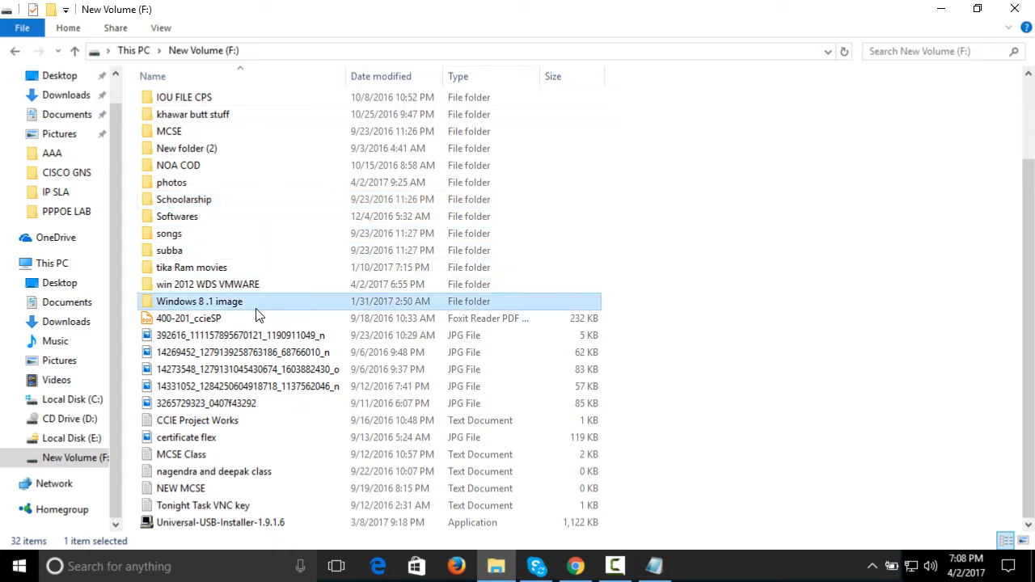
click(262, 290)
scroll(262, 298, up, 2)
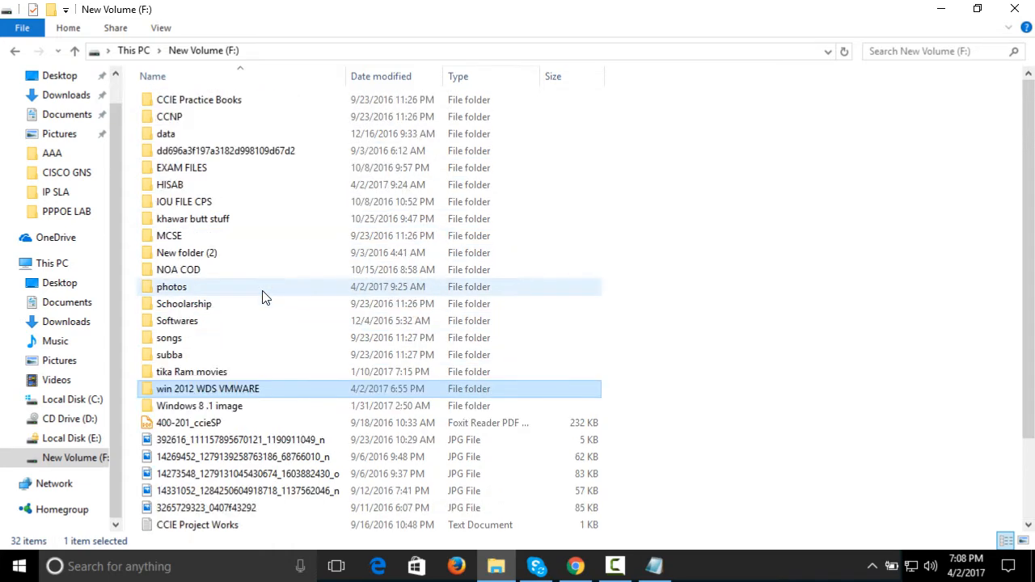
scroll(262, 298, down, 2)
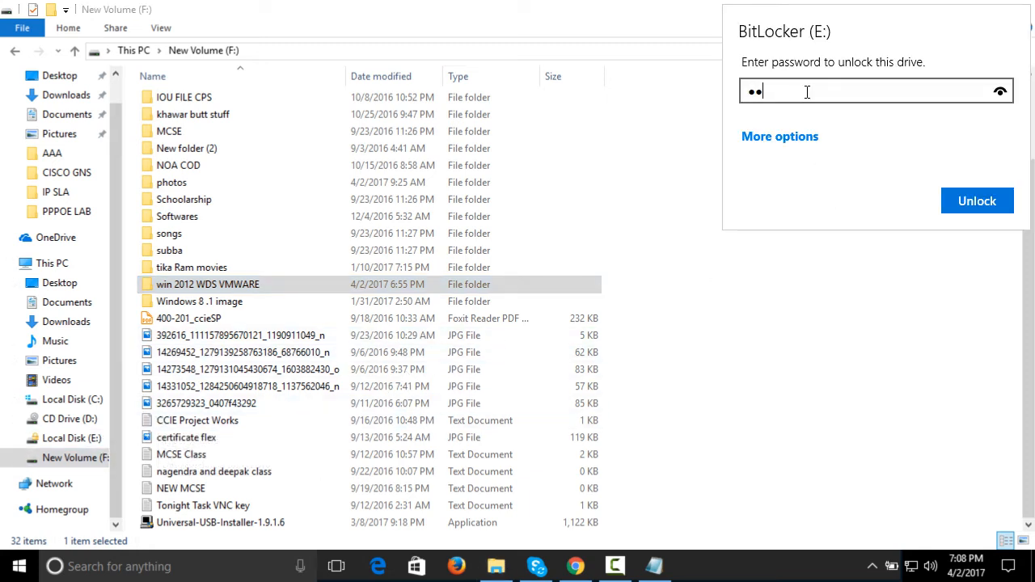
Unlock the BitLocker-protected E: drive with its password and open the drive's ISO folder
text(•••)
click(974, 209)
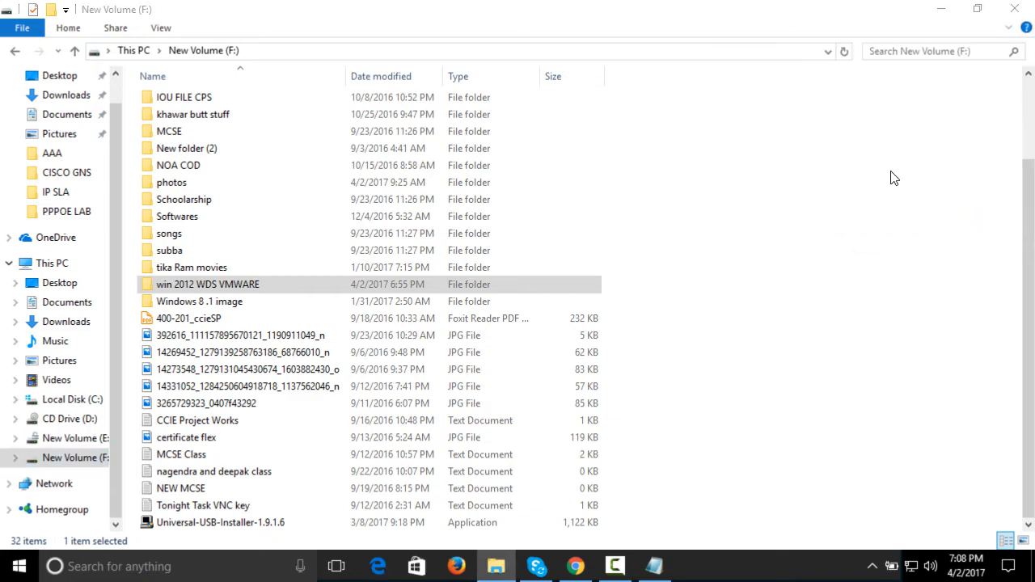
double_click(317, 198)
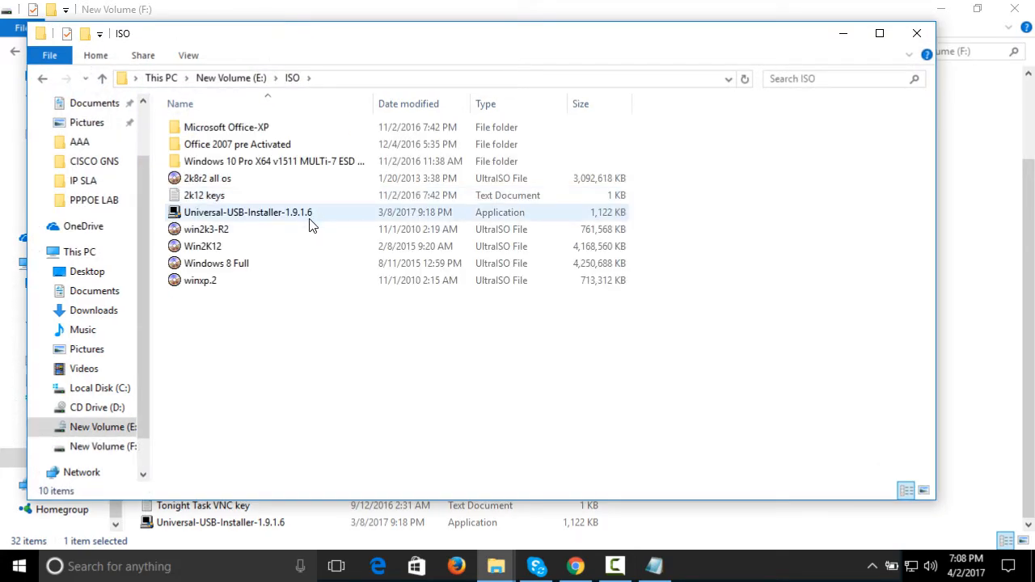
Point out the 2k8r2 all os and win2k3-R2 images, select the Win2K12 image, and maximize the ISO folder window
click(220, 180)
click(209, 230)
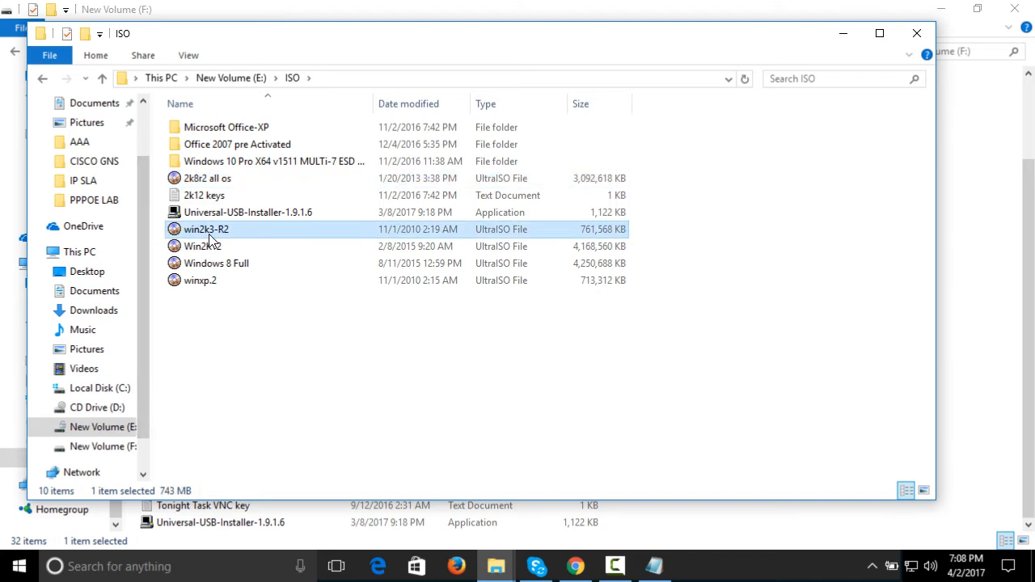
click(271, 247)
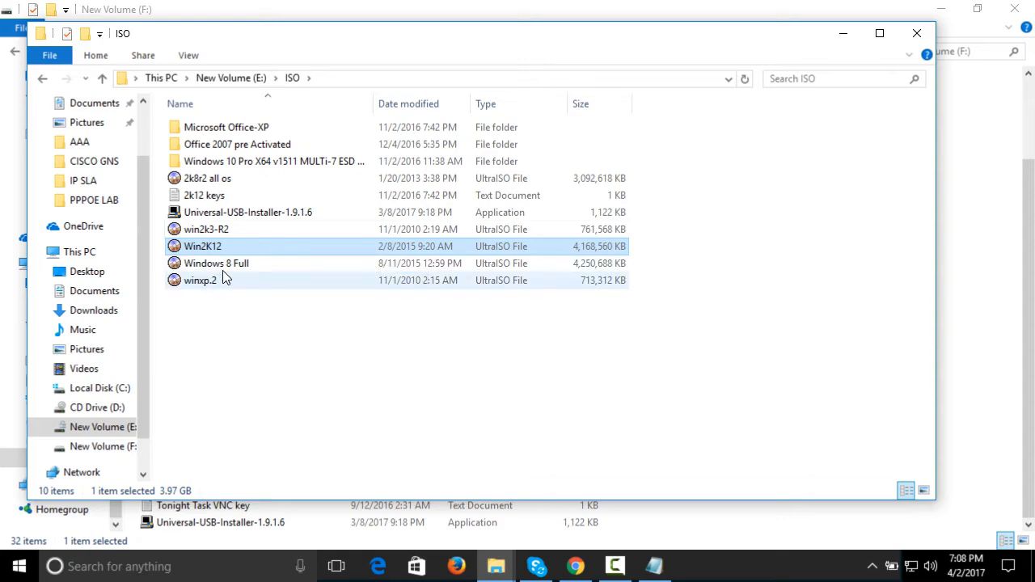
click(879, 34)
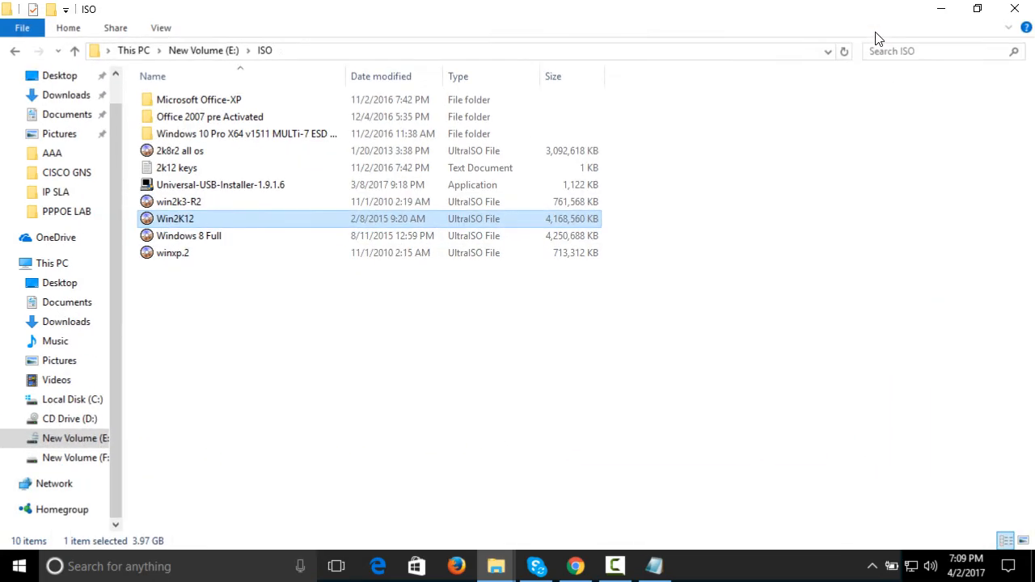
Minimize both File Explorer windows and launch VMware Workstation from the desktop
click(939, 10)
click(941, 9)
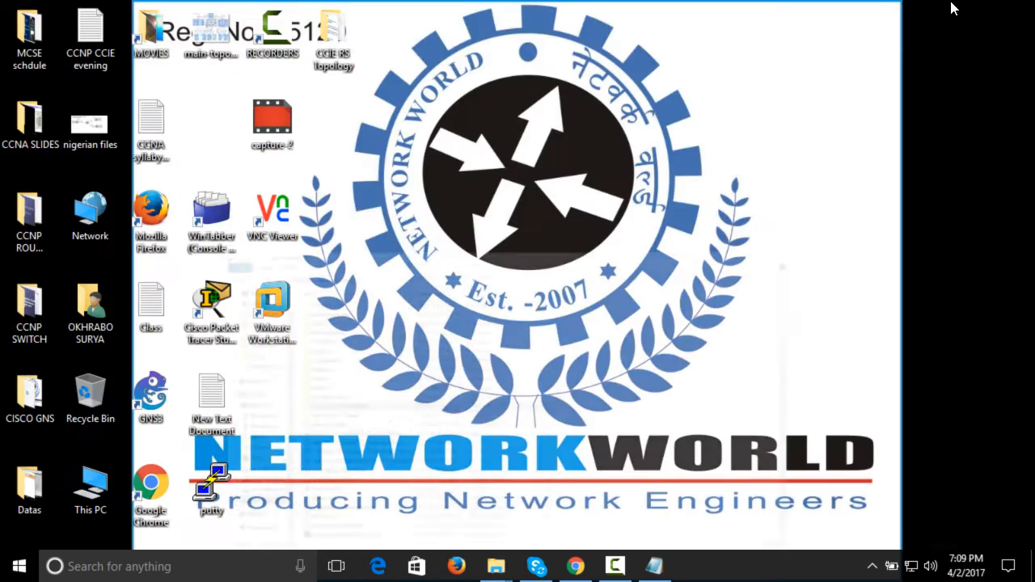
double_click(294, 323)
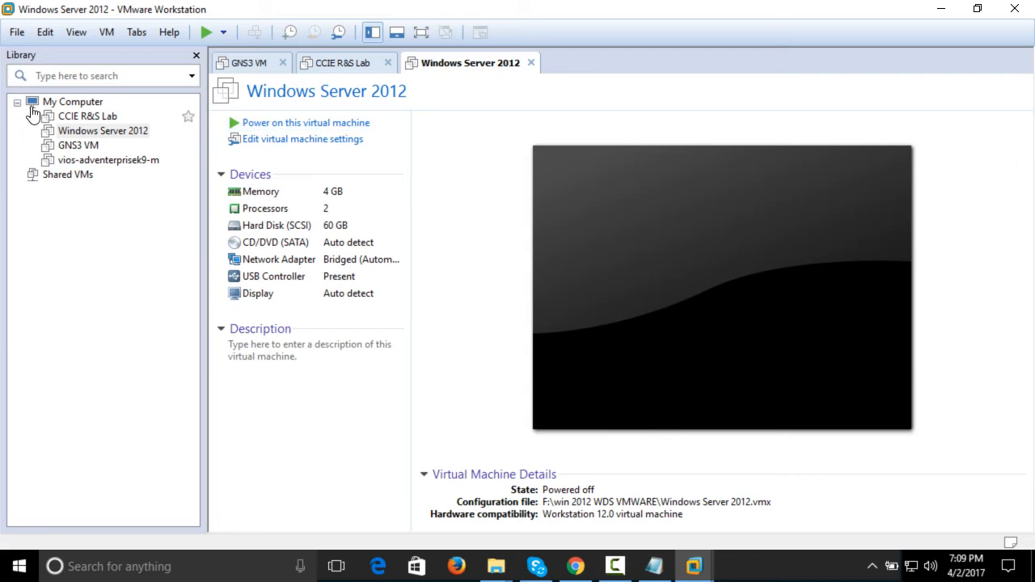
Start a new virtual machine with the Custom (advanced) configuration and Workstation 12.0 hardware compatibility
click(25, 34)
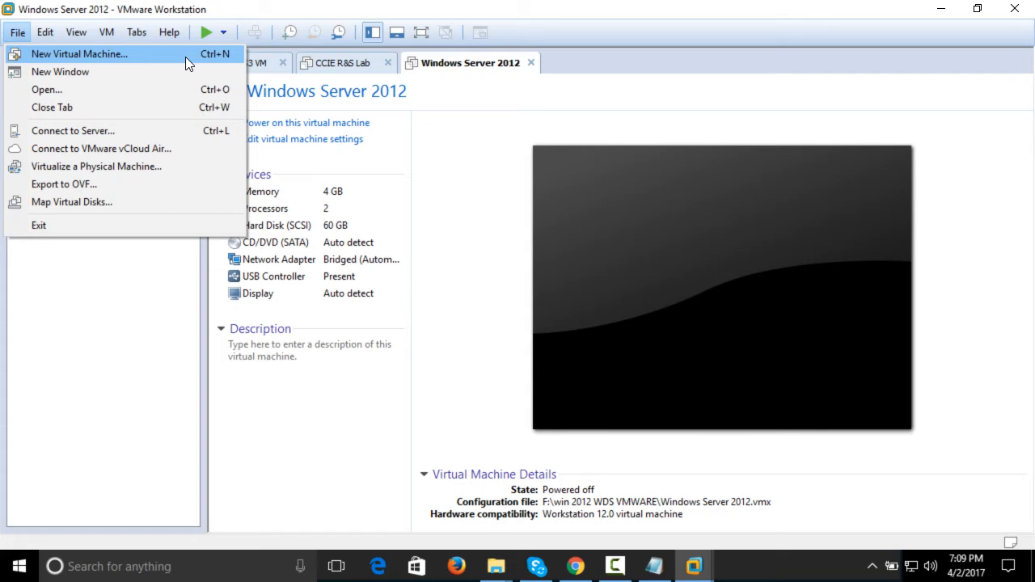
click(185, 56)
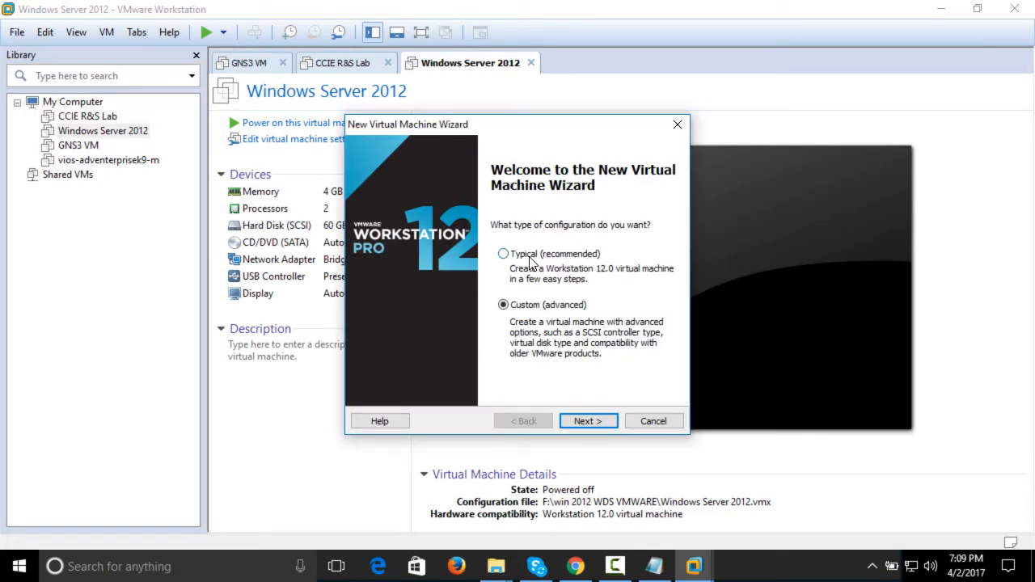
click(588, 421)
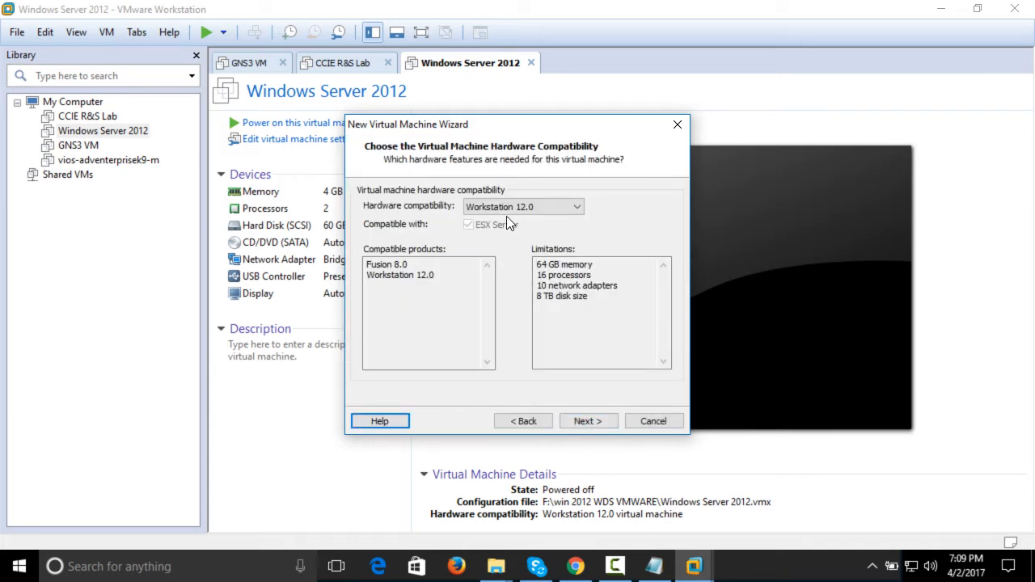
click(586, 421)
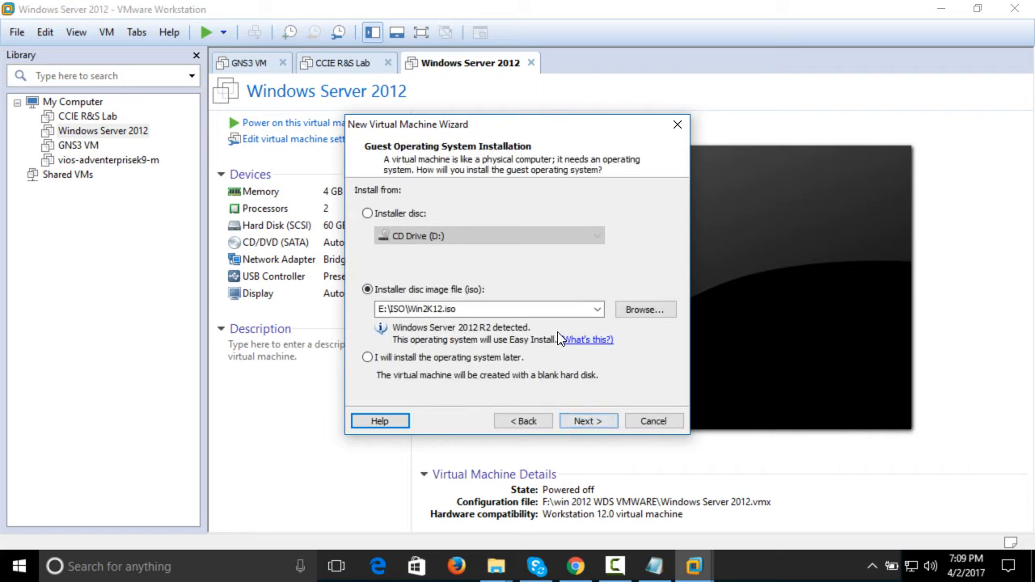
Choose to install the operating system later and accept Microsoft Windows, version Windows Server 2012, as the guest system
click(367, 357)
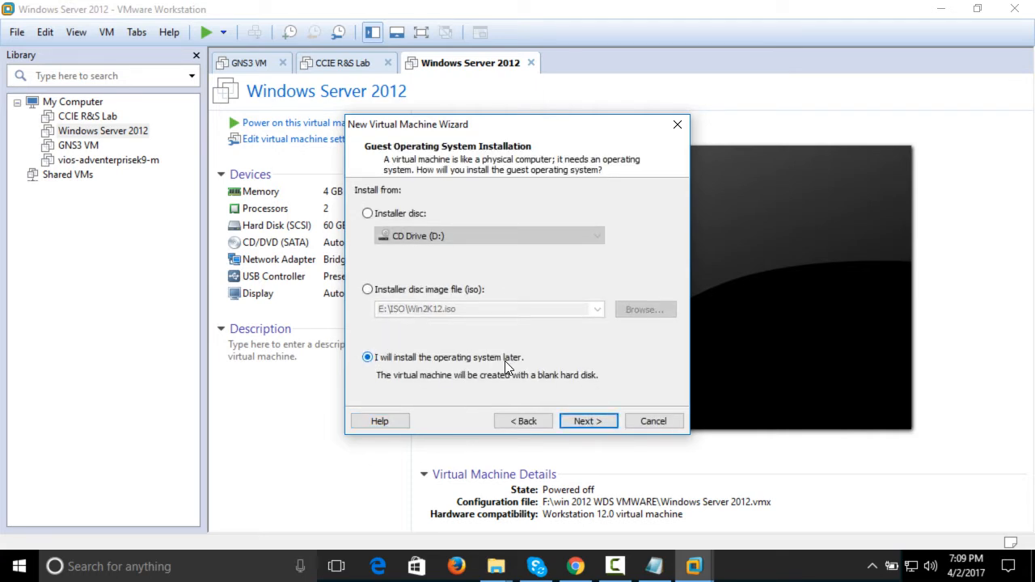
click(583, 420)
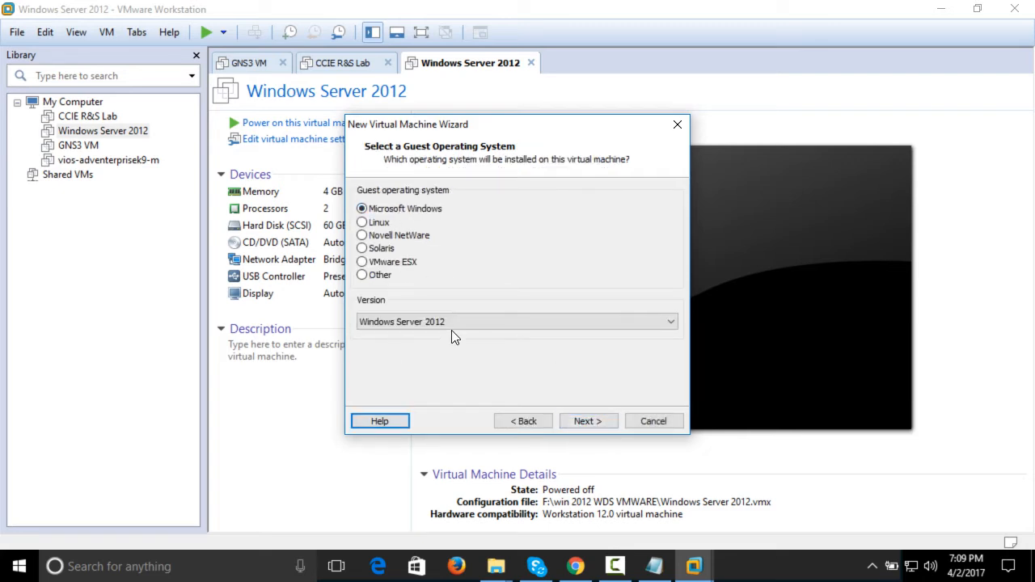
click(590, 417)
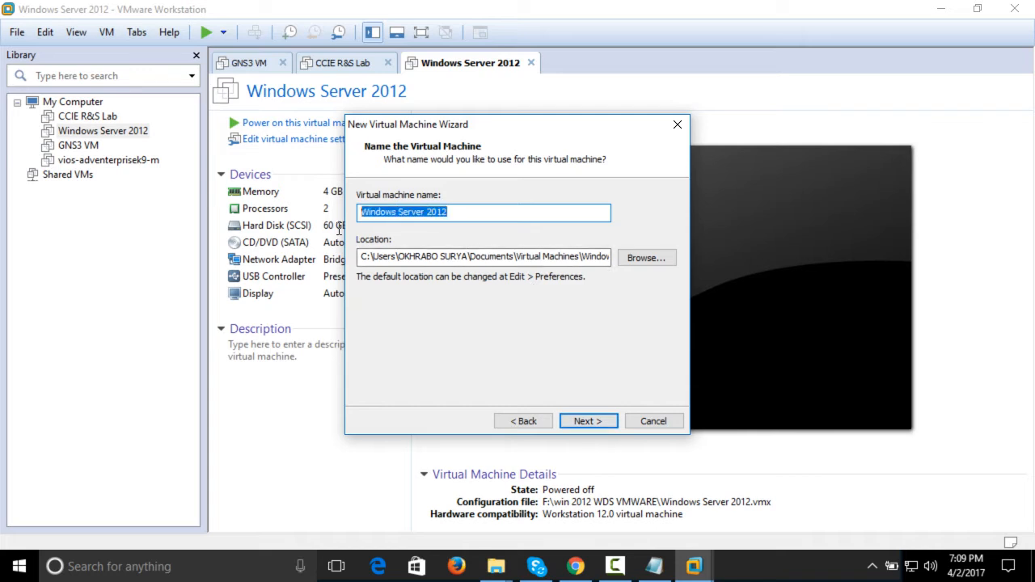
Name the virtual machine Windows Server 2012 Demo and store it in a new VM 2012 Demo folder on the F: drive
click(463, 212)
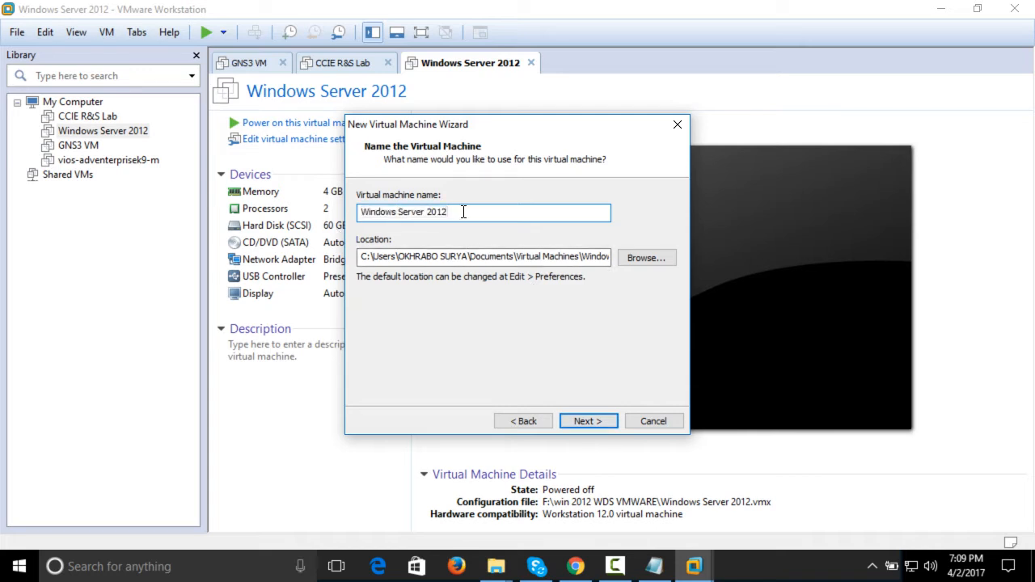
click(657, 261)
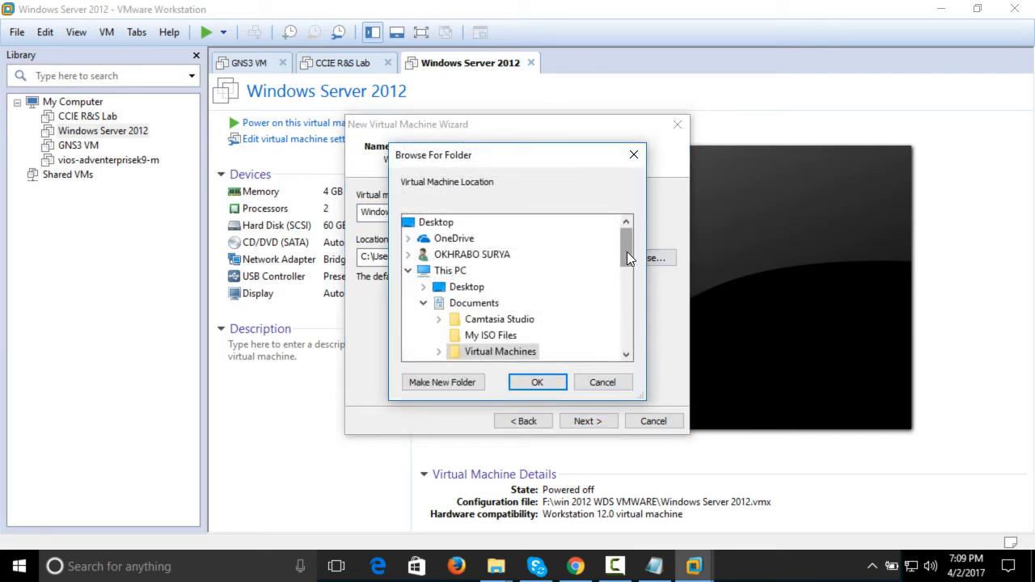
drag(627, 251, 620, 288)
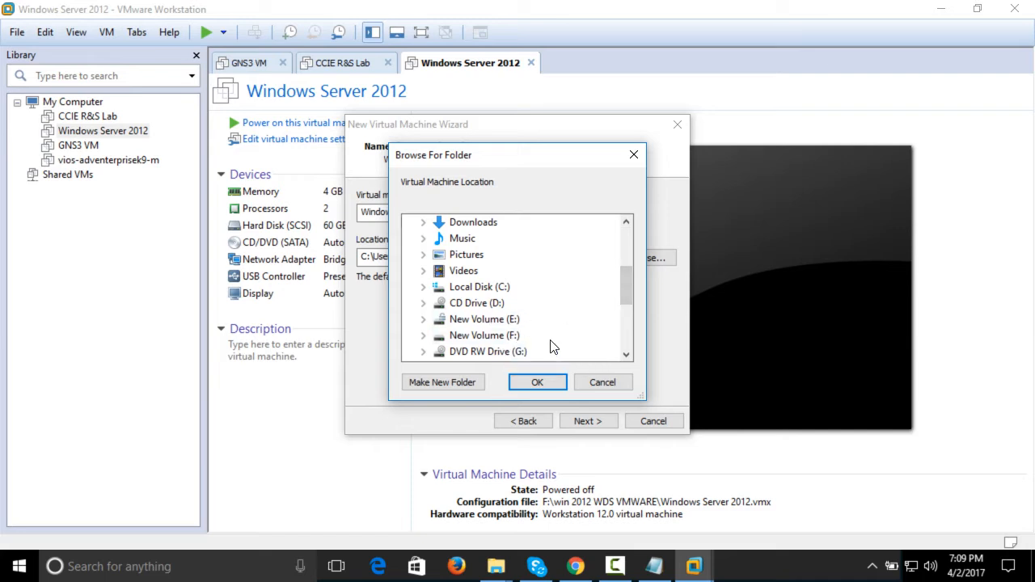
scroll(518, 339, down, 1)
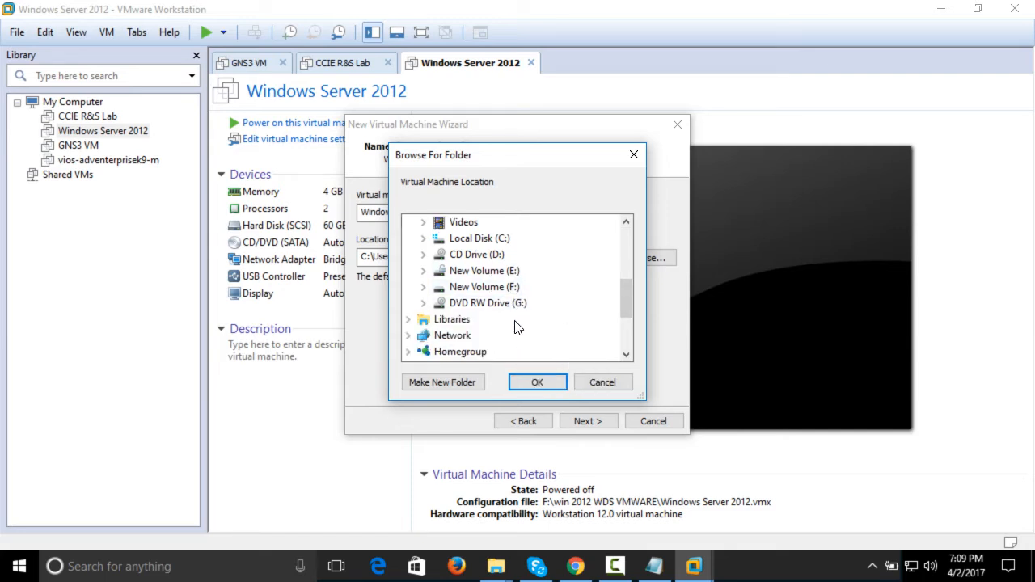
double_click(484, 287)
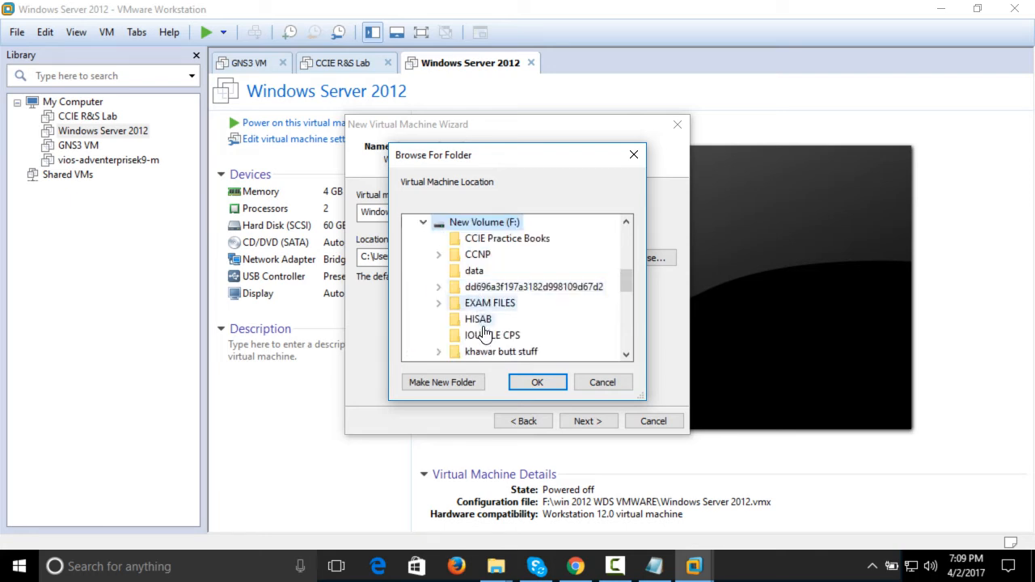
click(478, 386)
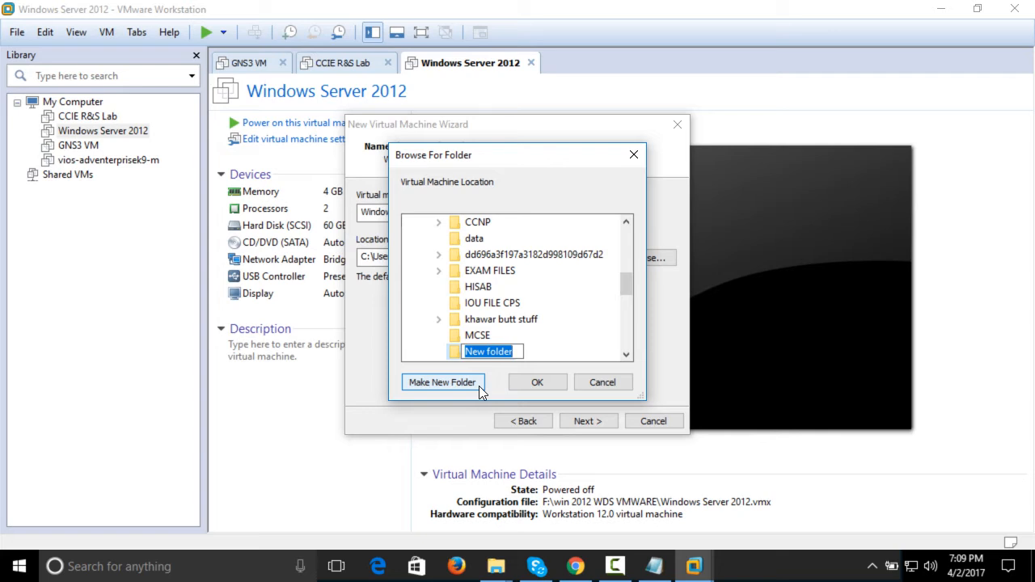
key(BackSpace)
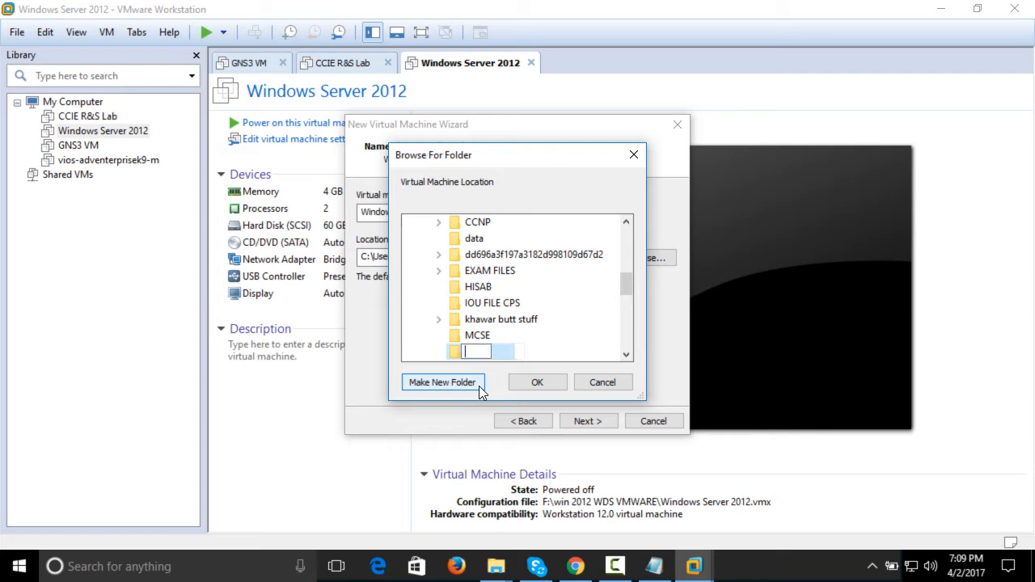
text(VM 2012 Demo)
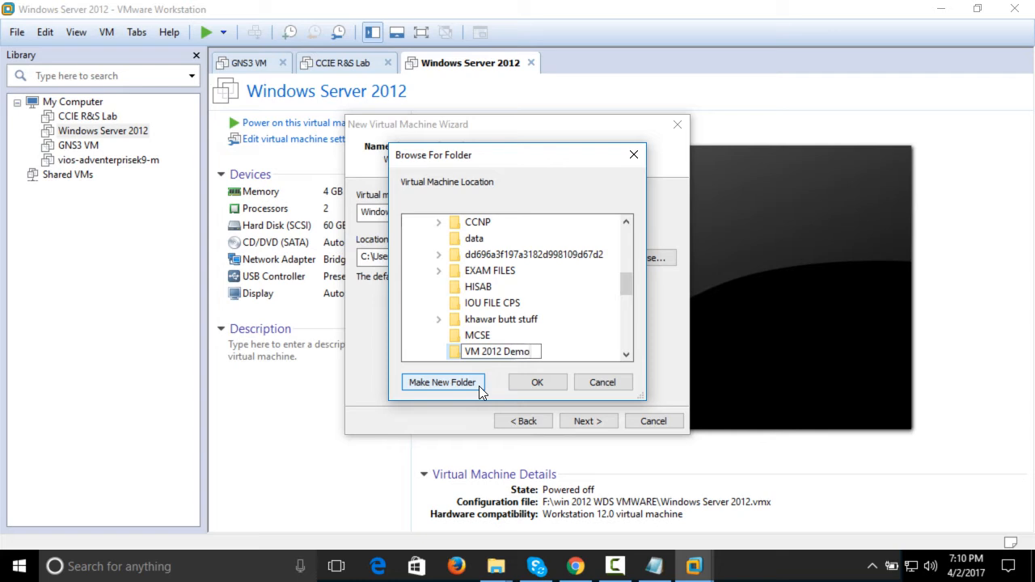
click(542, 391)
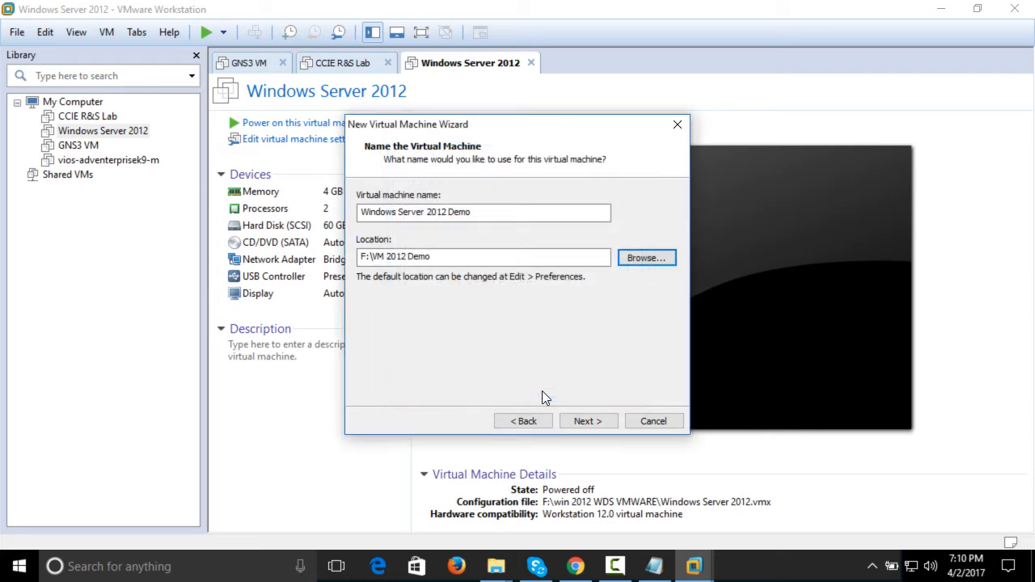
click(612, 420)
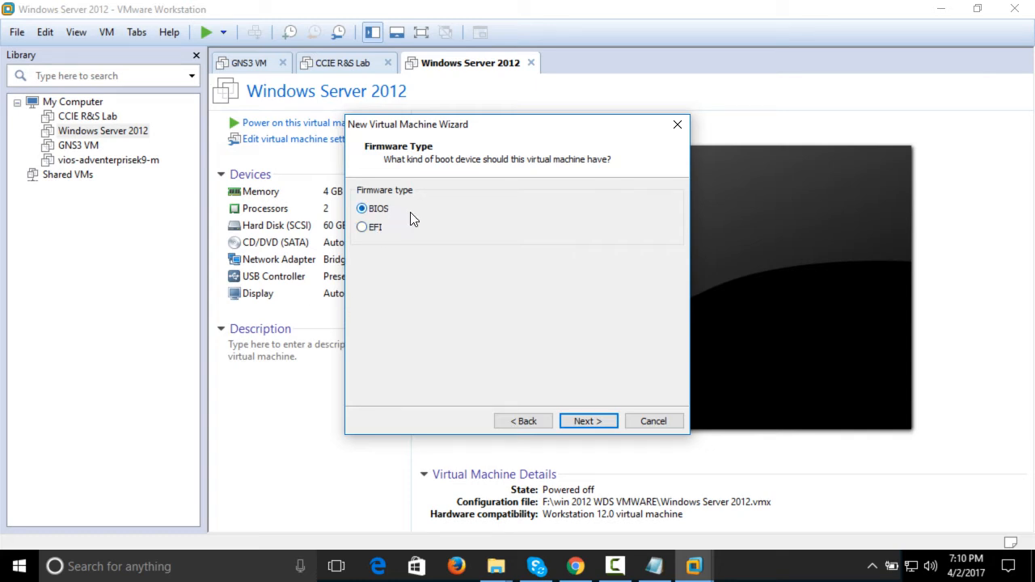
Accept BIOS as the firmware type and assign two processors with one core each
click(594, 418)
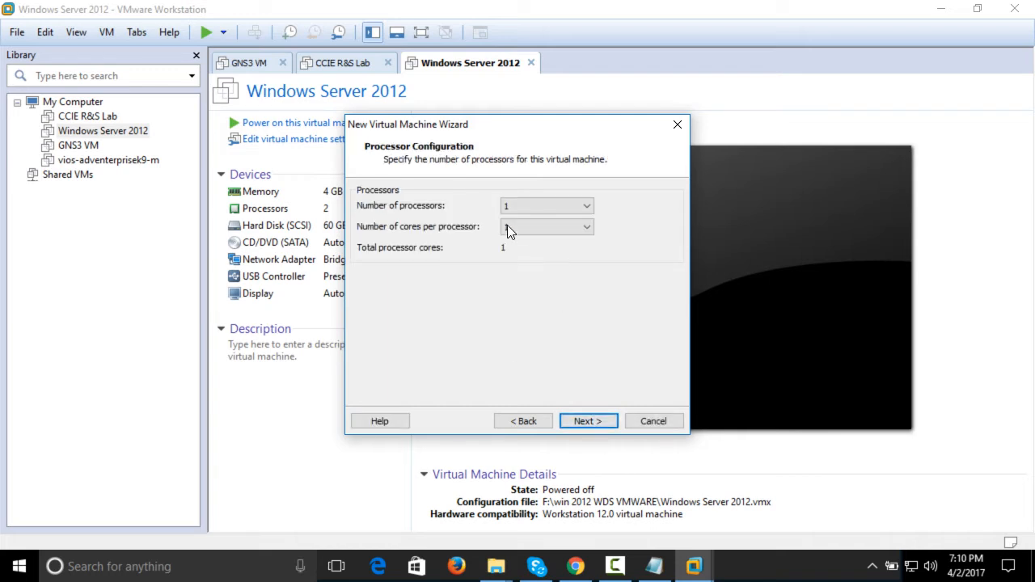
click(515, 198)
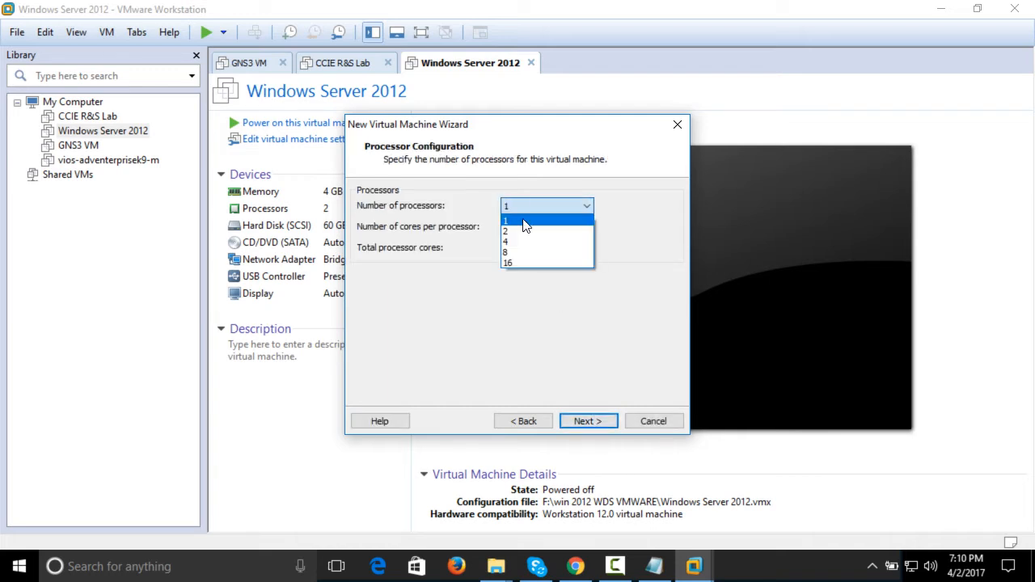
click(526, 228)
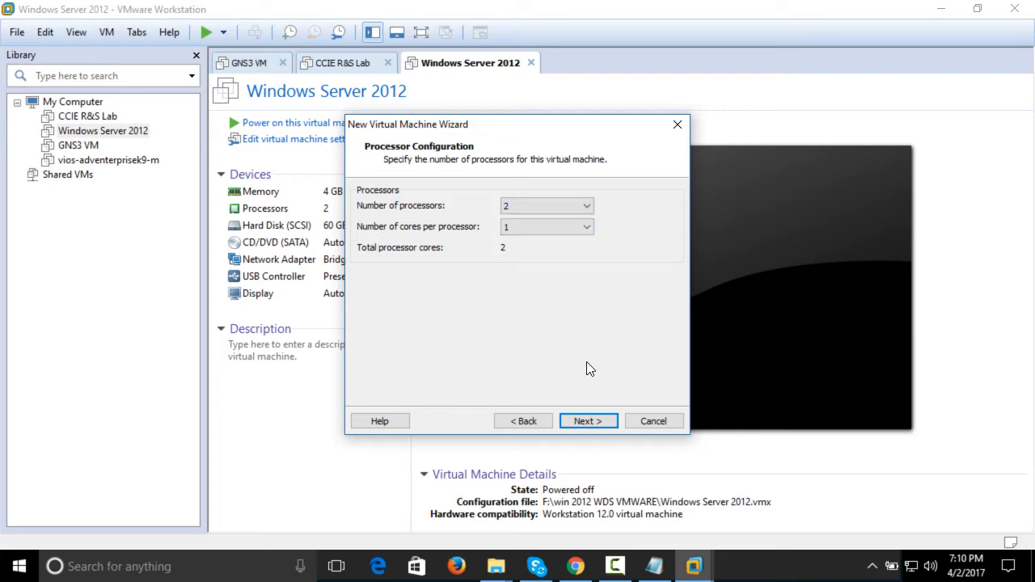
click(616, 422)
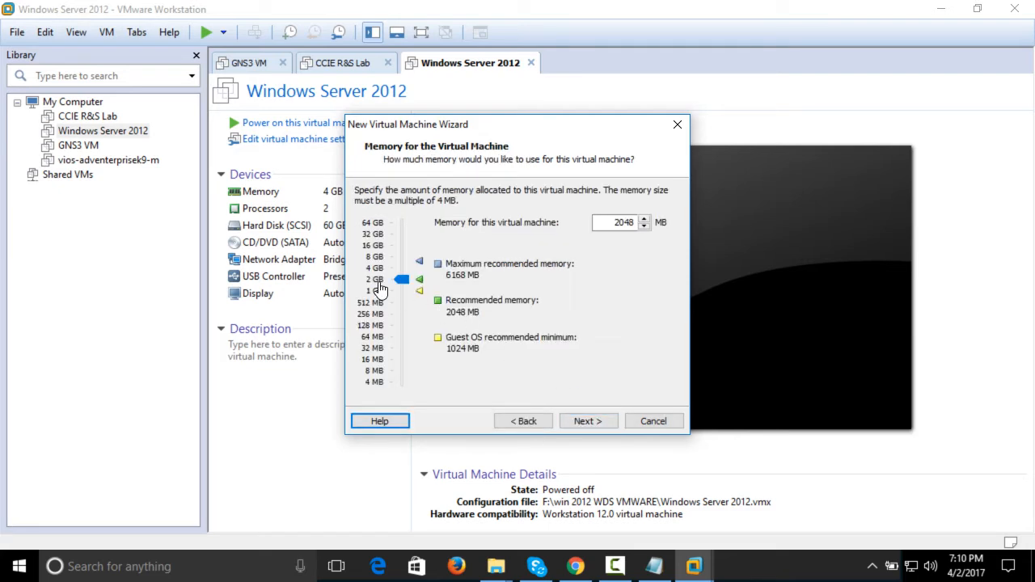
Allocate 4388 MB of memory to the virtual machine and select bridged networking
drag(402, 273, 403, 264)
click(602, 421)
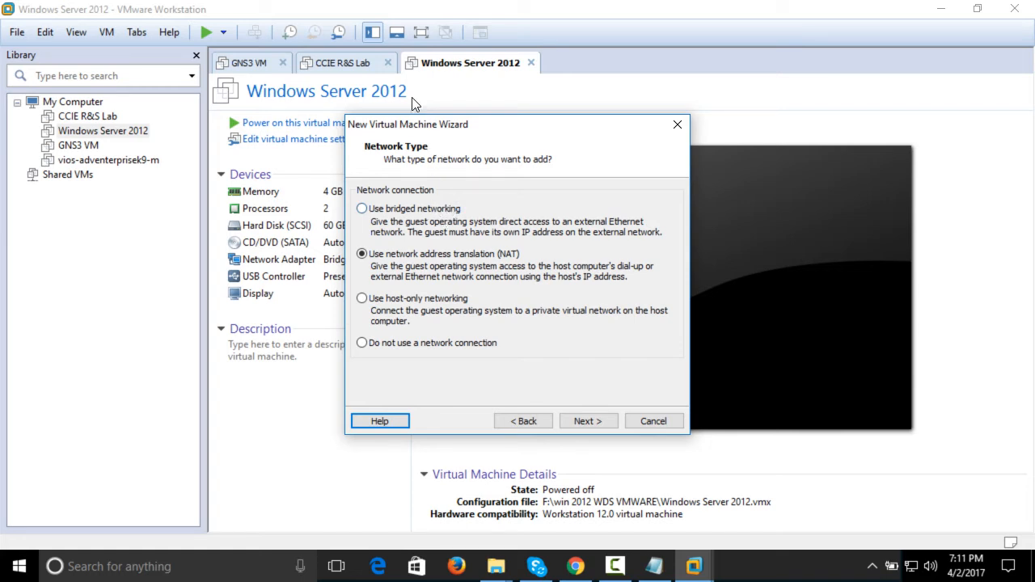
click(383, 213)
click(577, 413)
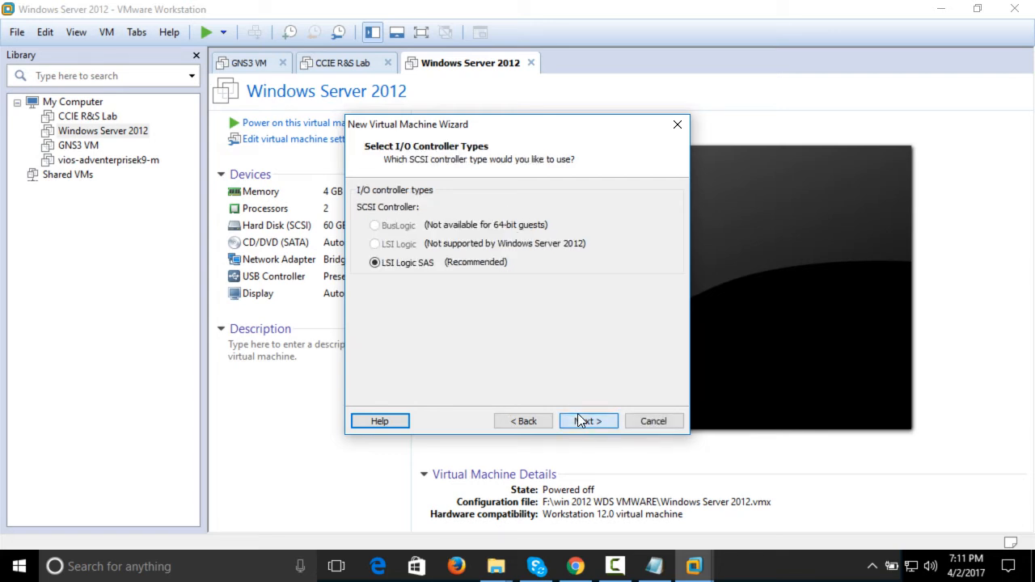
Accept the LSI Logic SAS controller and set up a new 60 GB virtual disk stored as a single file
click(577, 413)
click(579, 419)
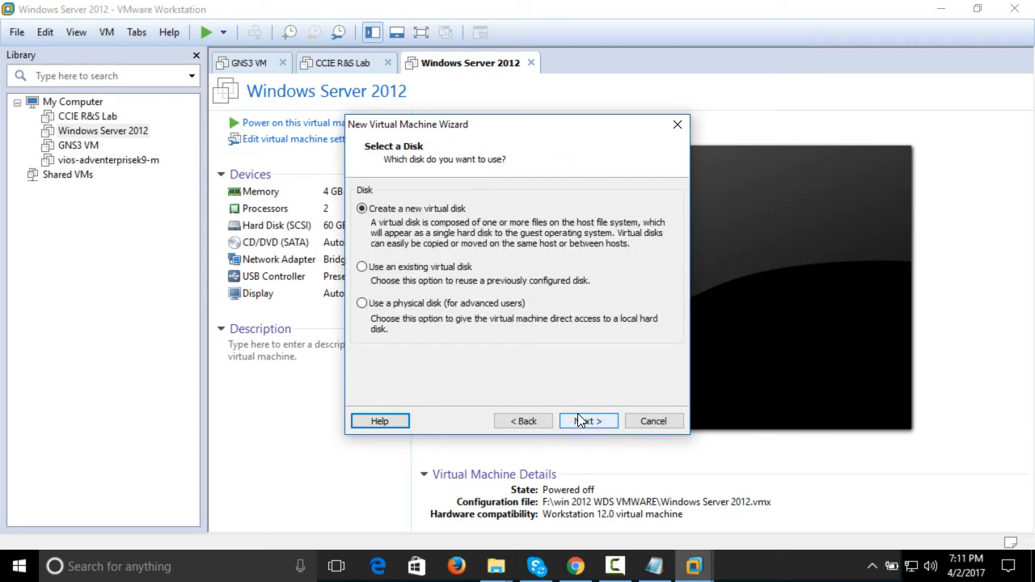
click(578, 420)
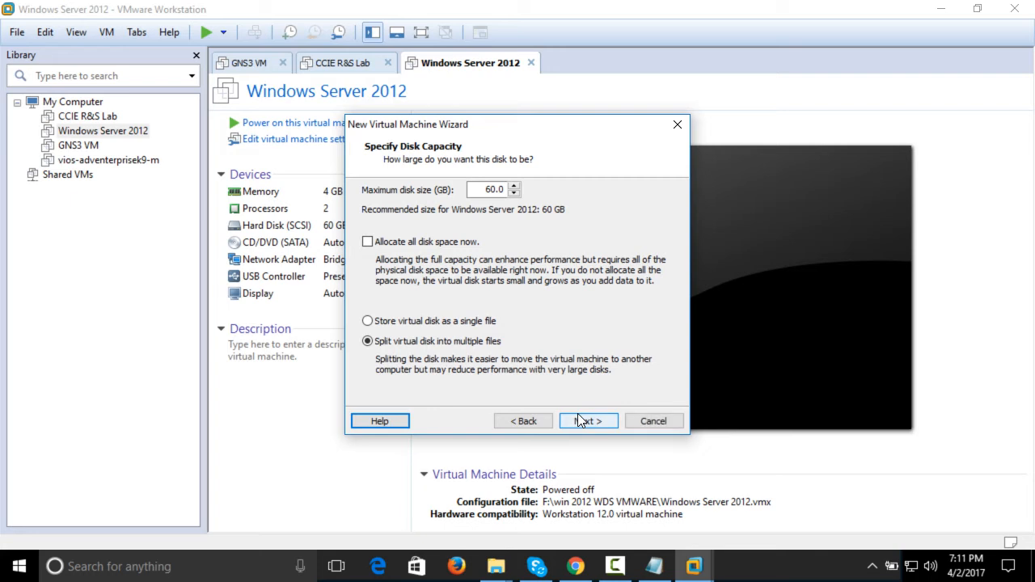
click(485, 330)
click(591, 417)
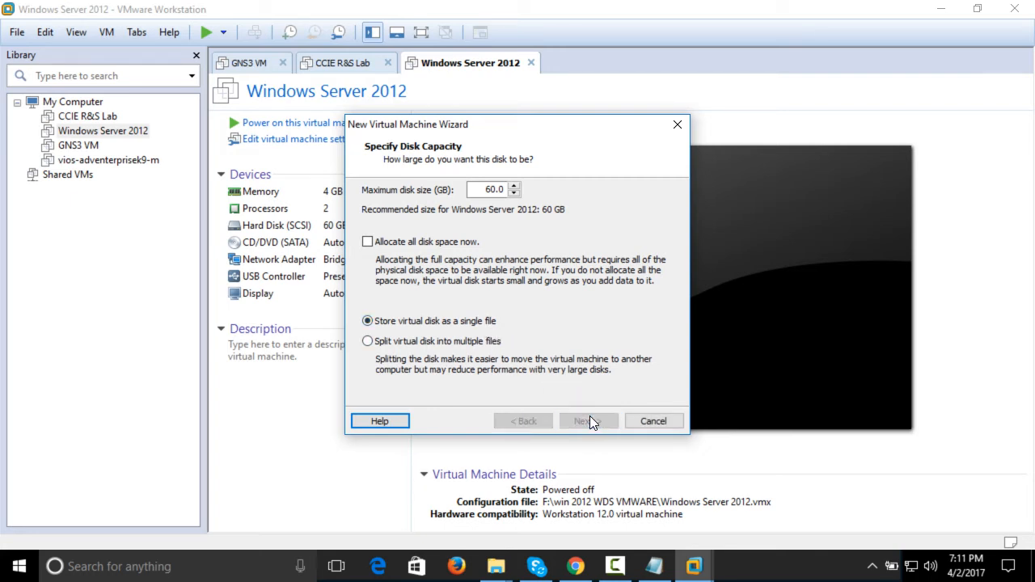
click(589, 418)
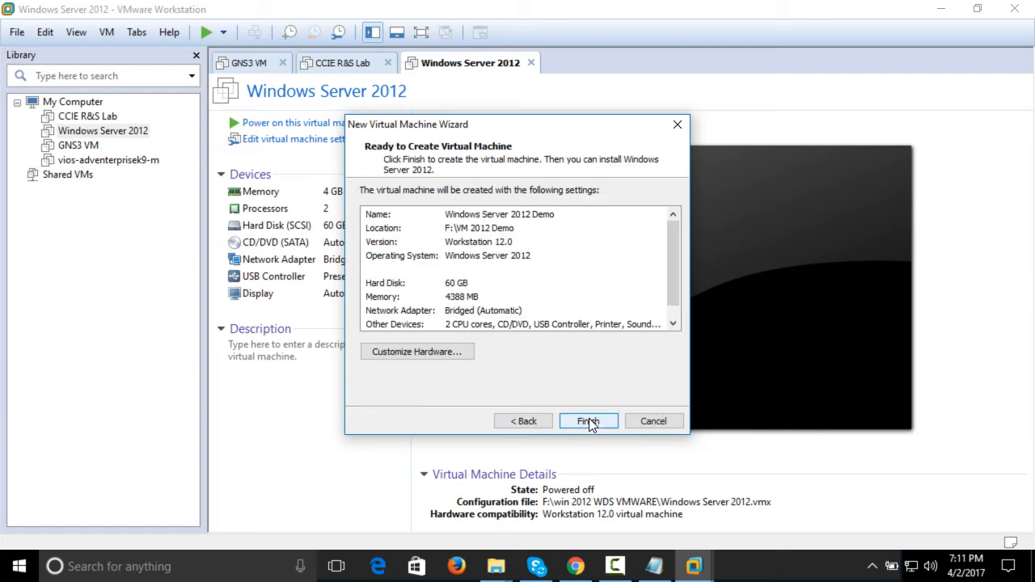
Customize the hardware so the new CD/DVD drive uses the ISO image E:\ISO\Win2K12.iso
click(455, 353)
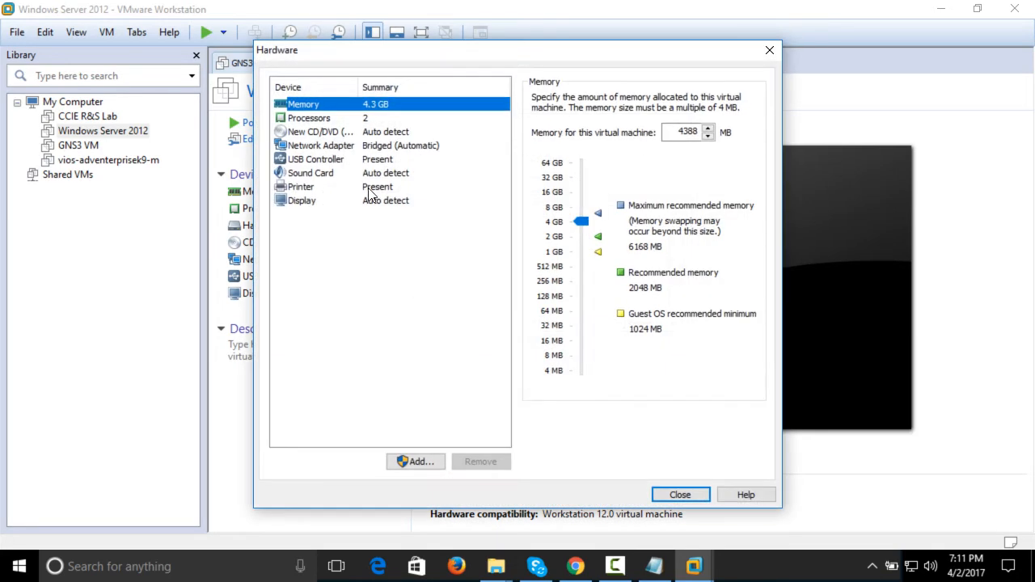
click(373, 133)
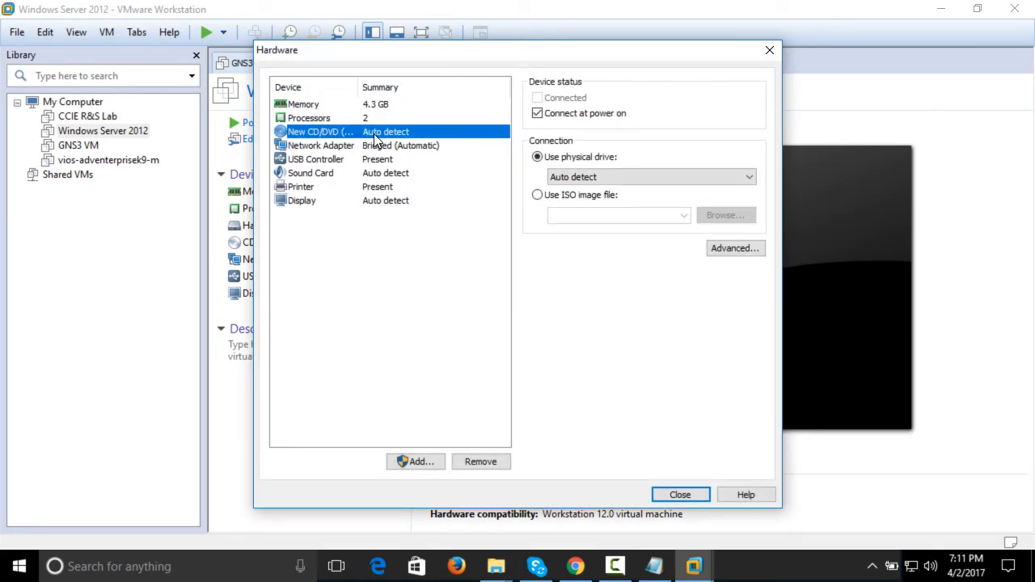
click(576, 198)
click(702, 215)
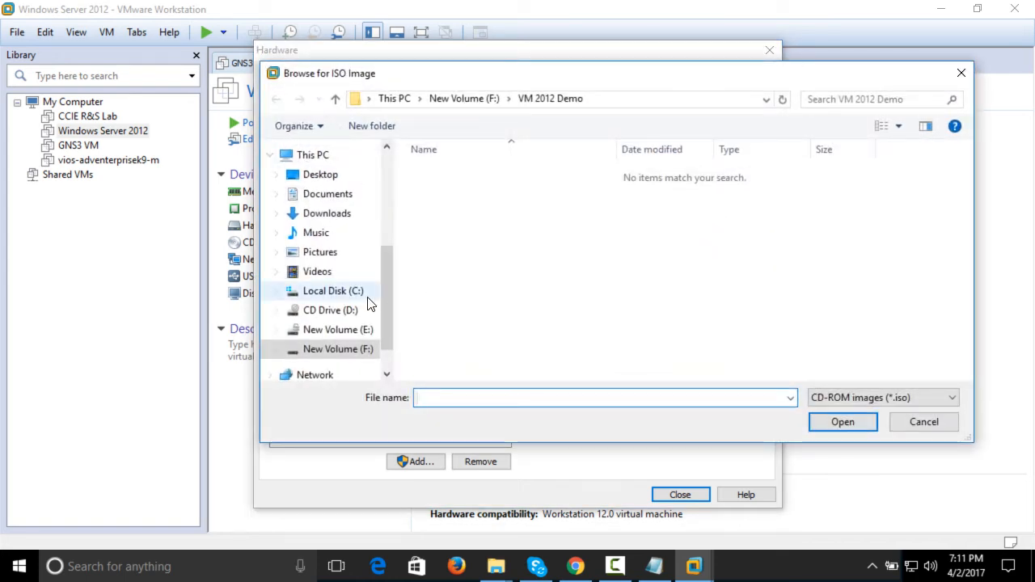
click(360, 330)
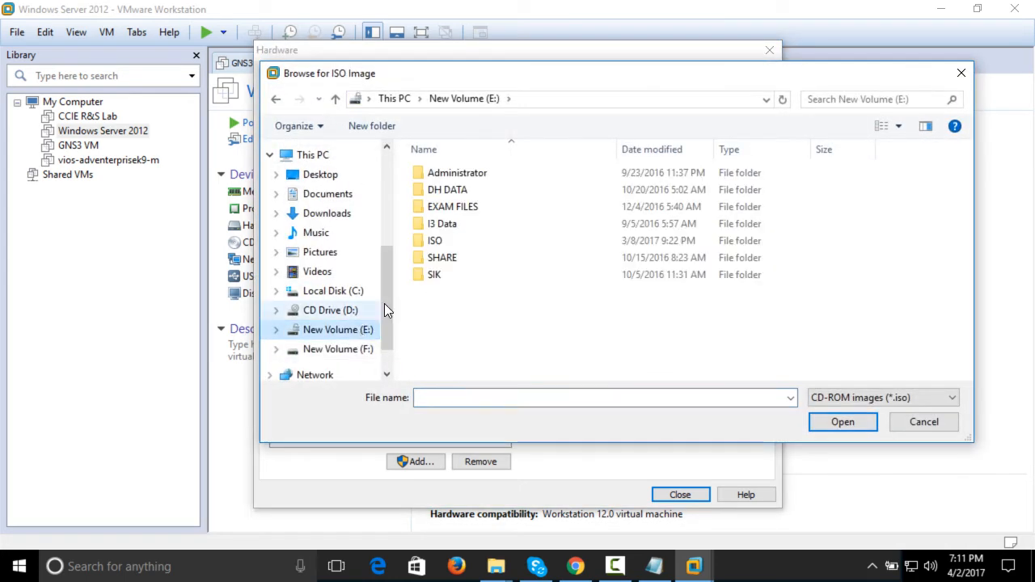
double_click(439, 245)
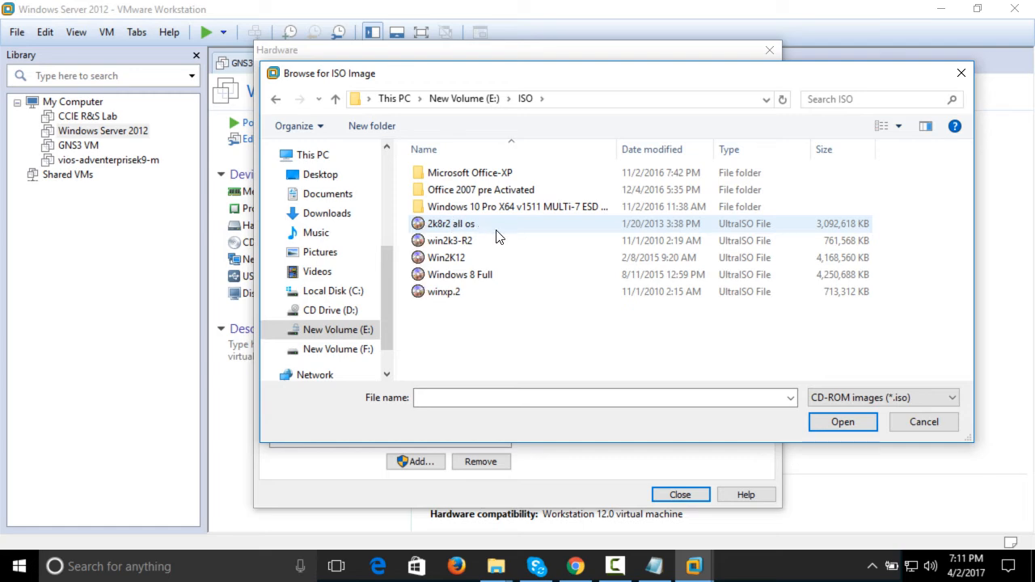
click(484, 259)
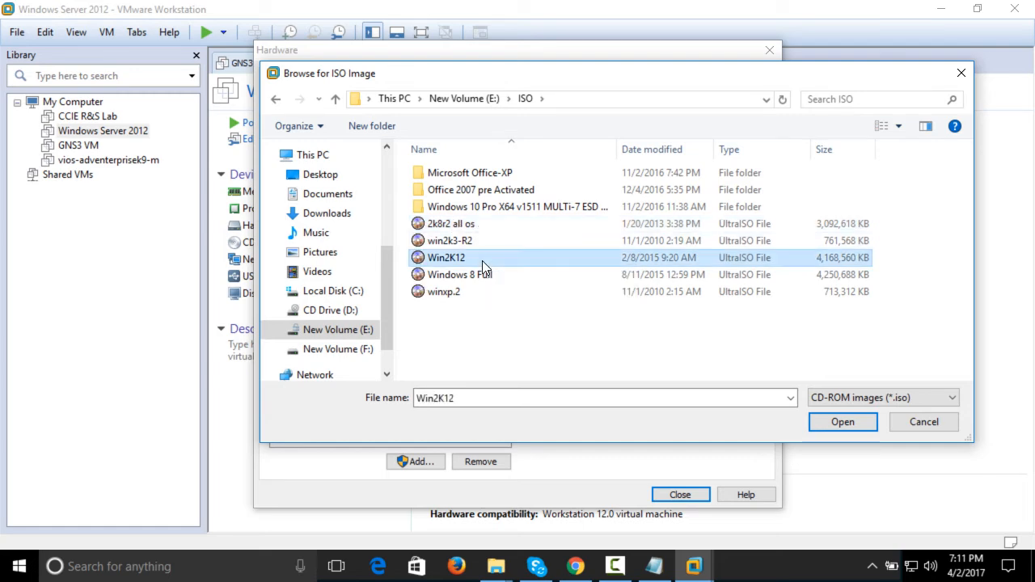
click(826, 426)
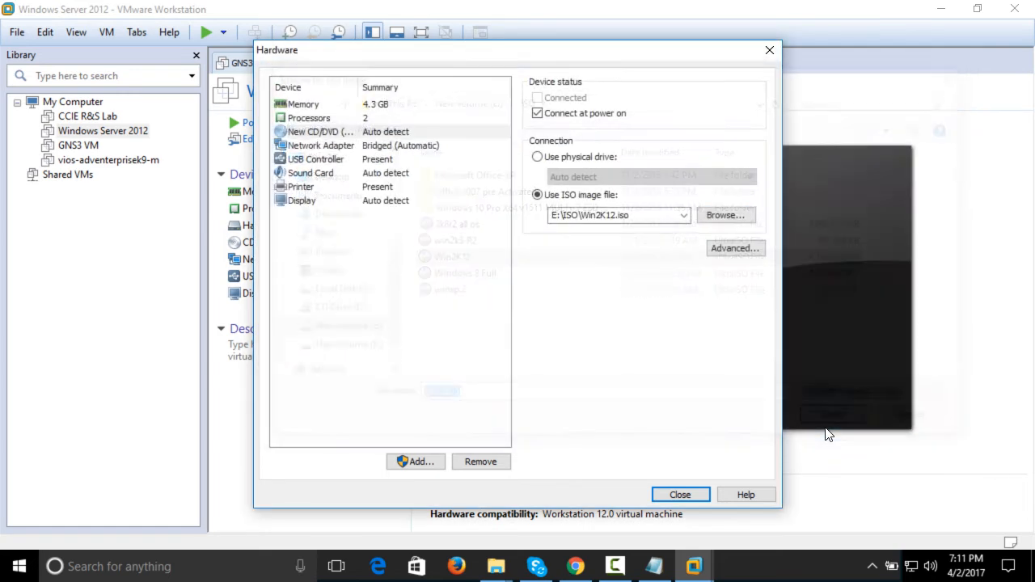
click(680, 495)
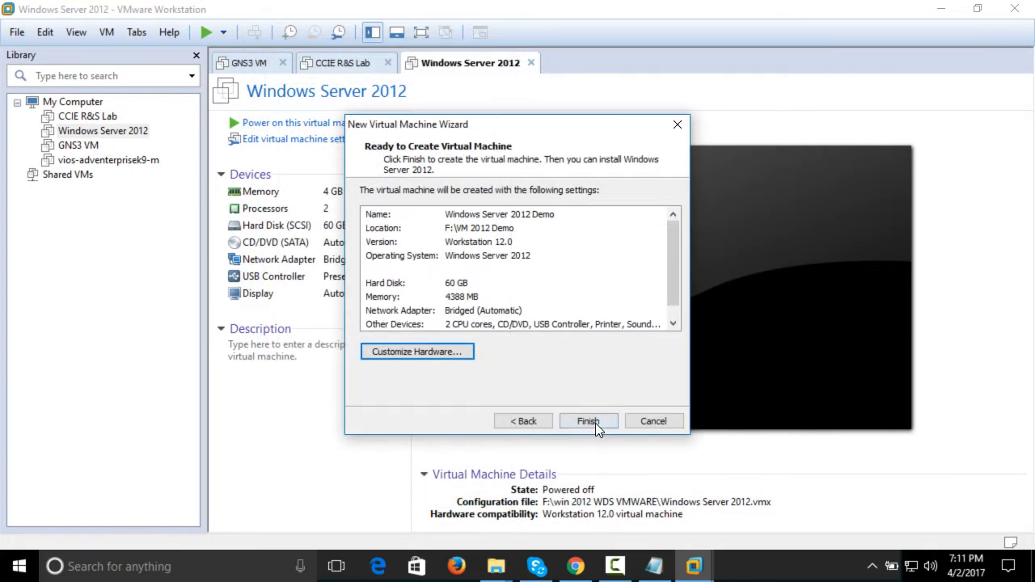
Finish creating the Windows Server 2012 Demo virtual machine, power it on and dismiss the installation hint
click(595, 423)
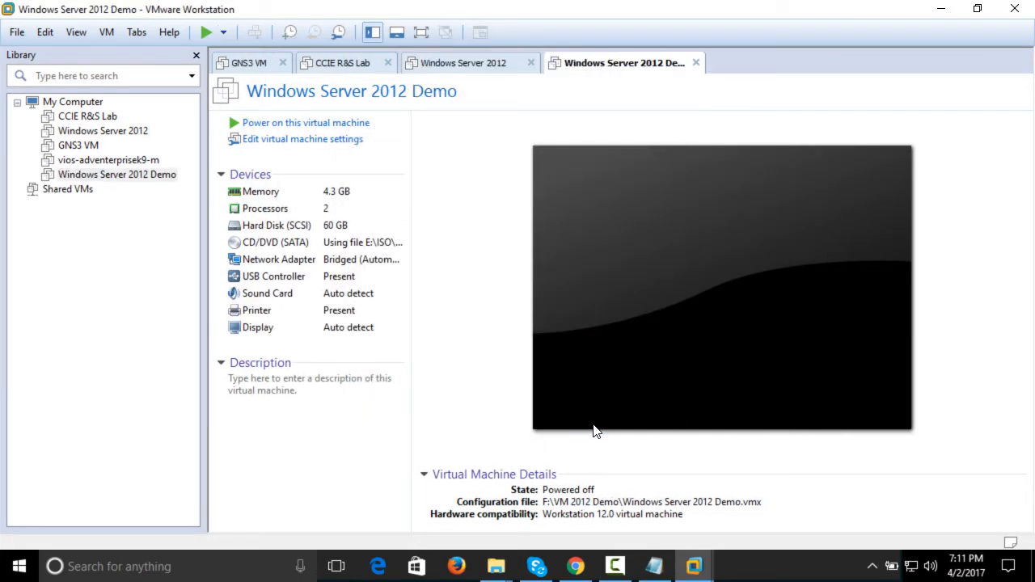
click(251, 123)
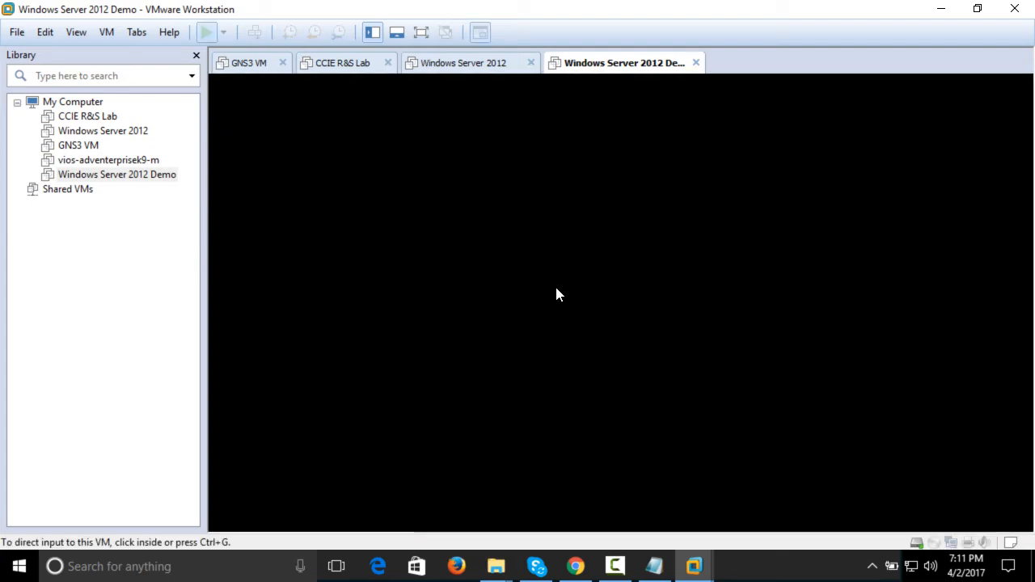
click(614, 368)
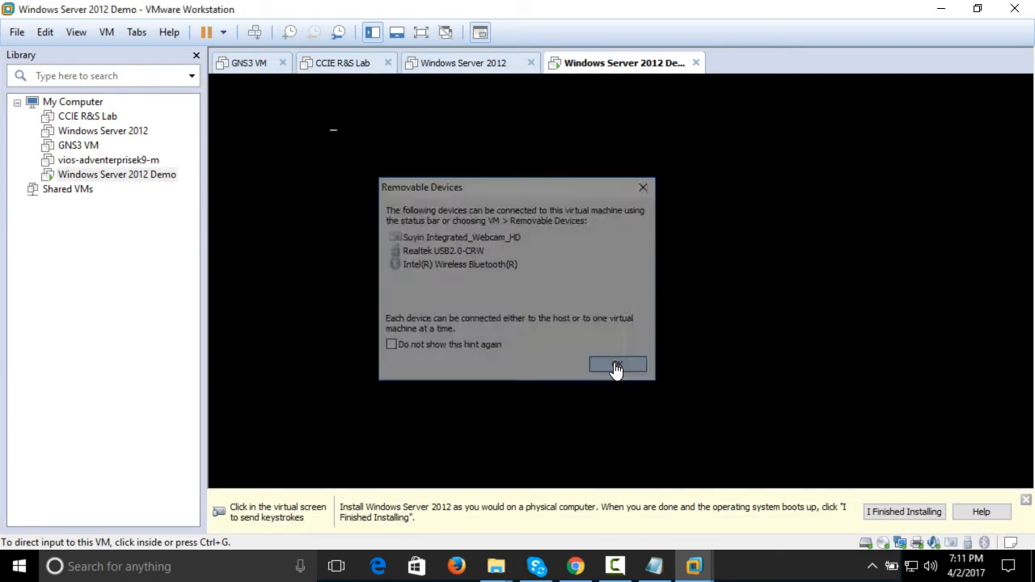
click(1026, 500)
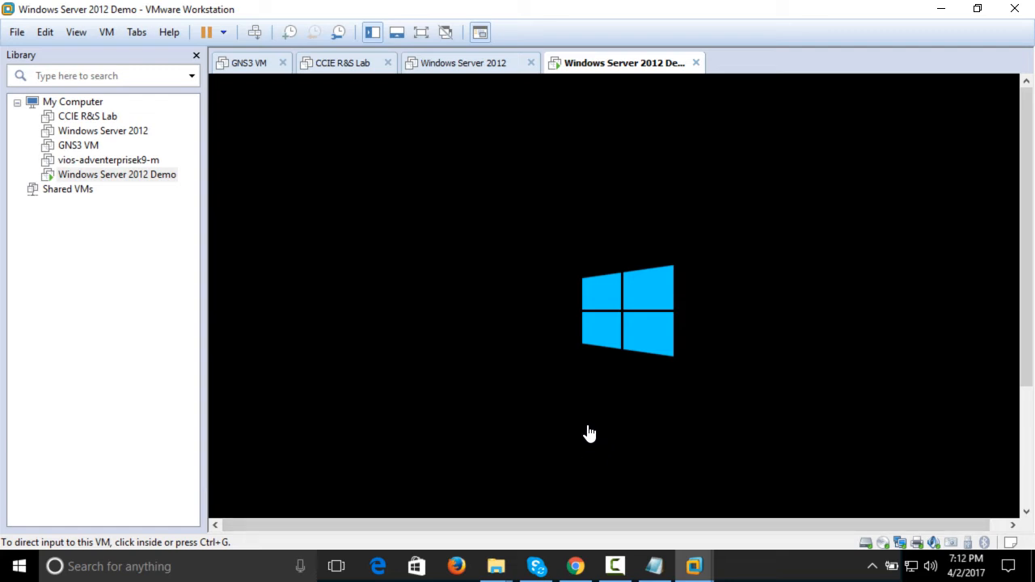
Show the virtual machine full screen and start the installation with English (United States) language and format and the US keyboard
click(77, 31)
click(79, 50)
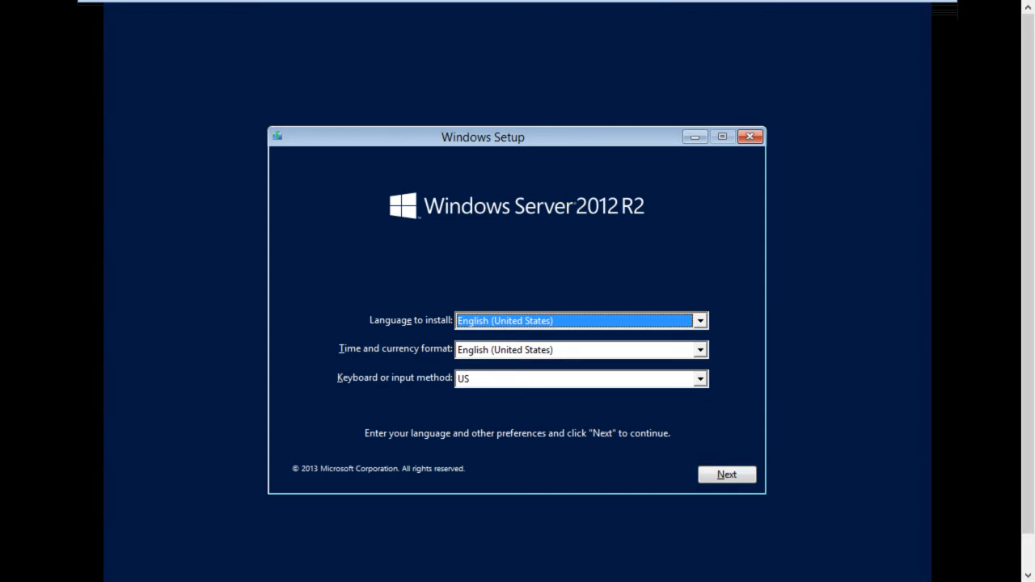
click(512, 395)
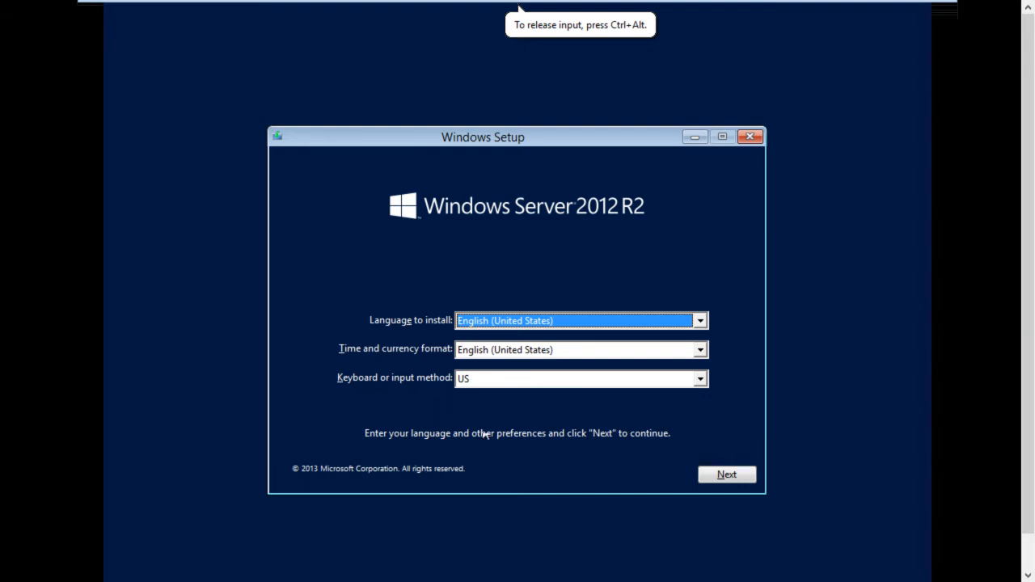
click(727, 476)
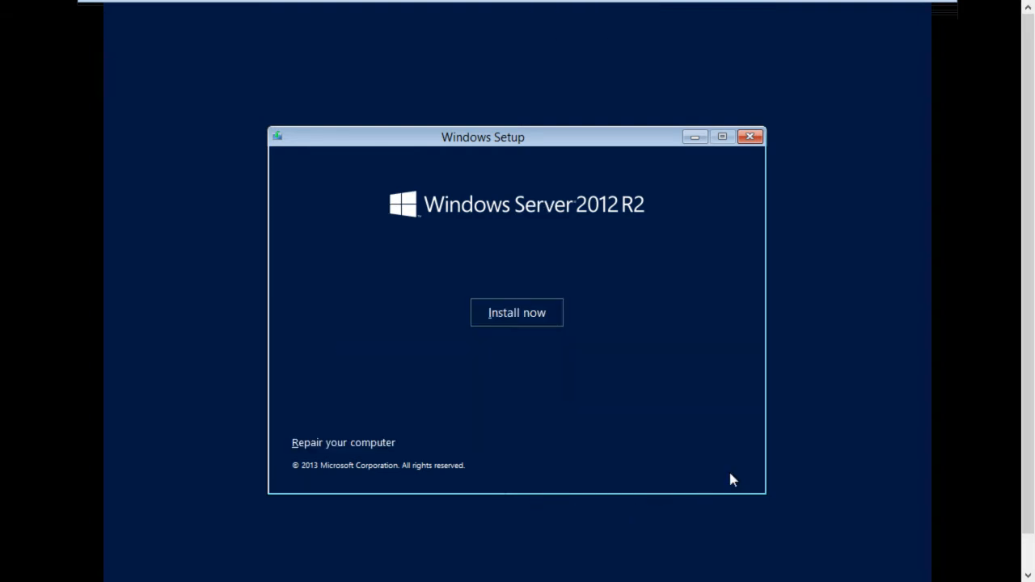
click(497, 312)
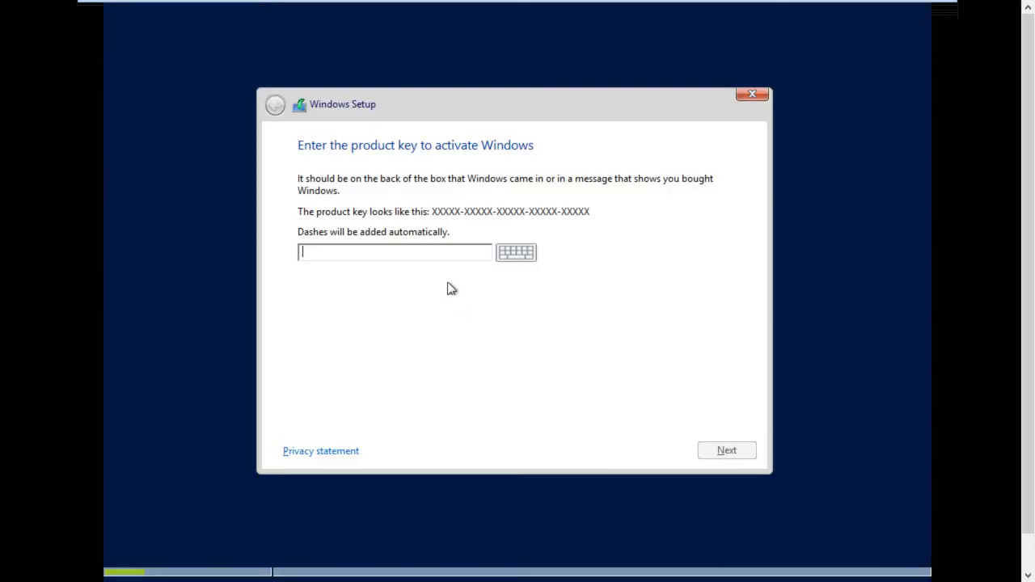
Leave full screen mode, release input from the virtual machine and open the 2k12 keys text file in the host's E:\ISO folder
mouse_move(912, 7)
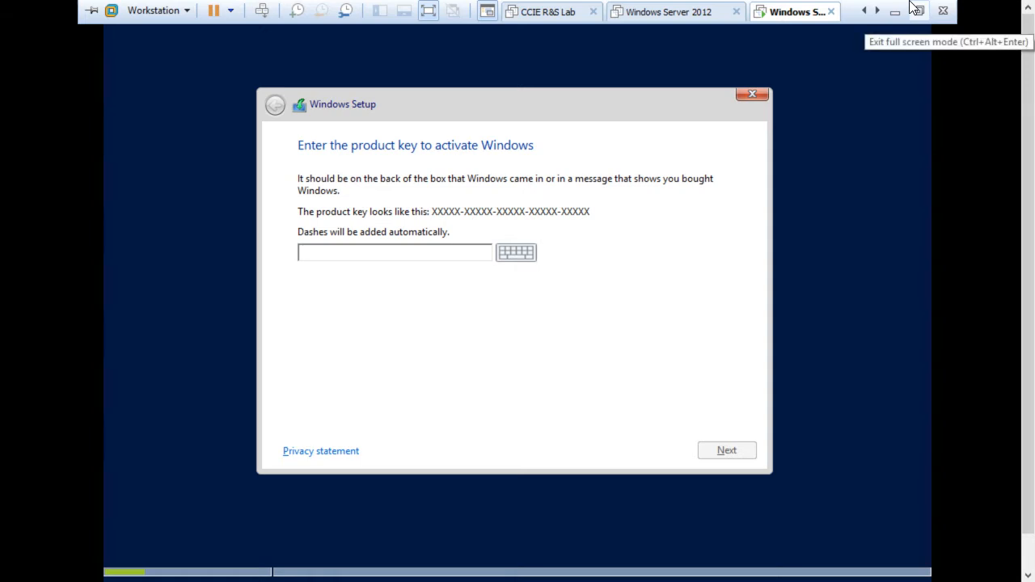
click(916, 10)
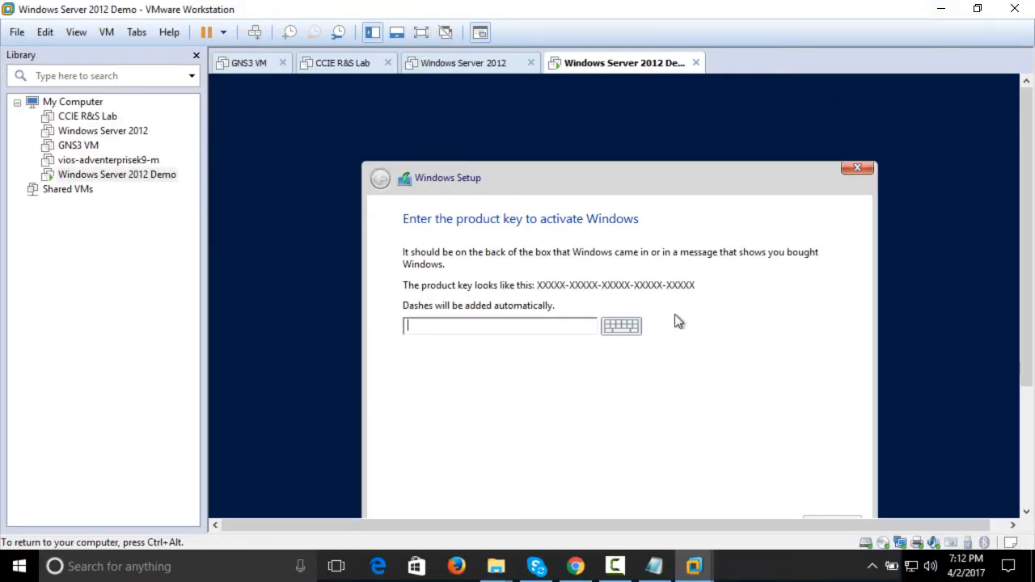
key(ctrl+alt)
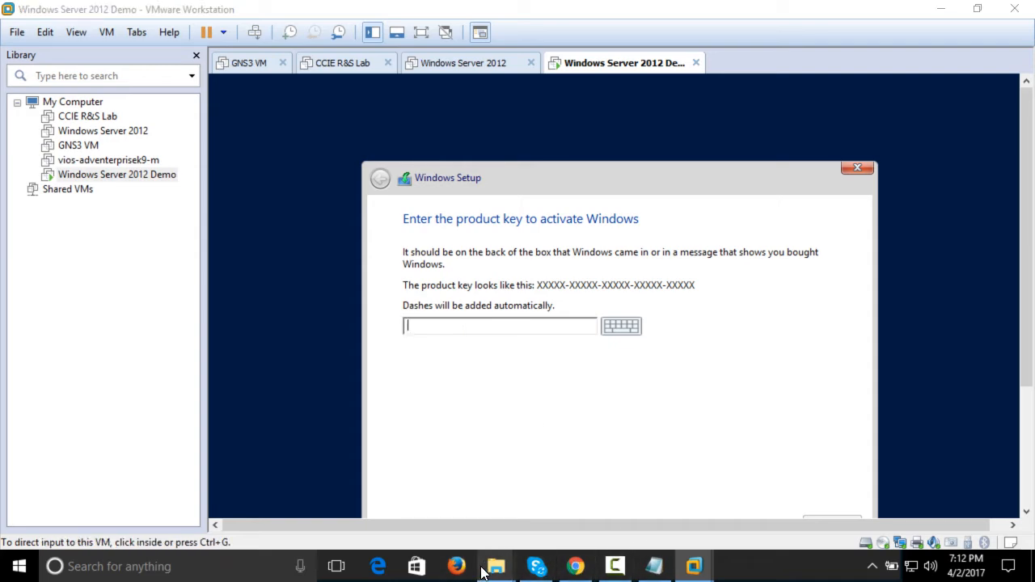
mouse_move(484, 571)
click(538, 525)
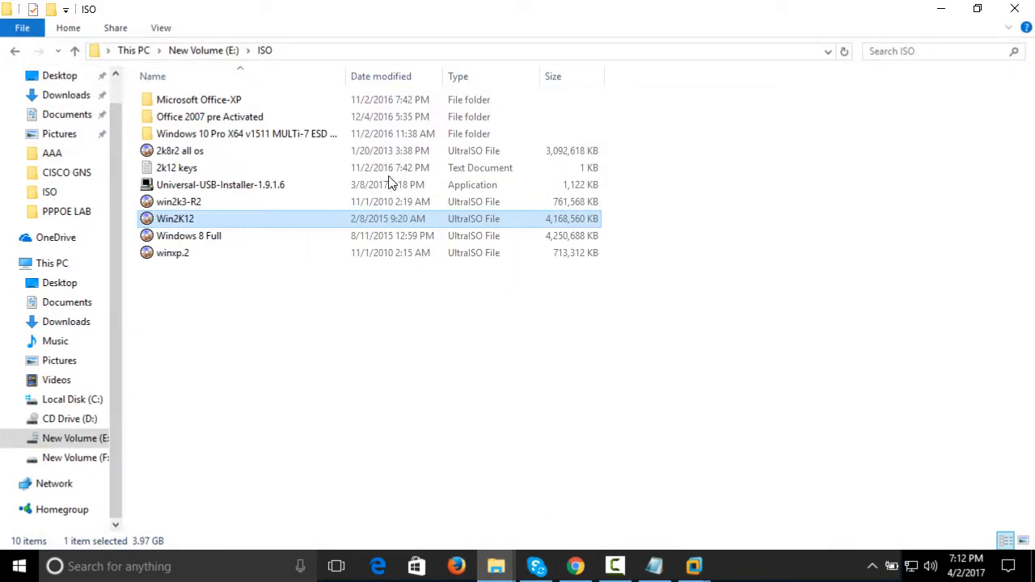
double_click(240, 169)
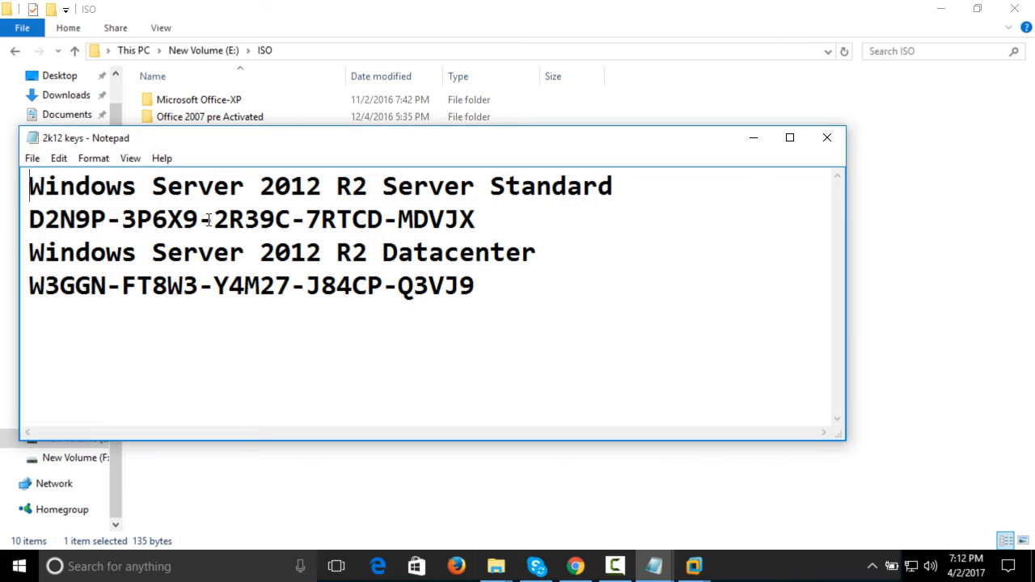
Highlight the Windows Server 2012 R2 Datacenter key and arrange Notepad and a smaller VMware Workstation window so both the key and its entry field show
drag(475, 219, 28, 217)
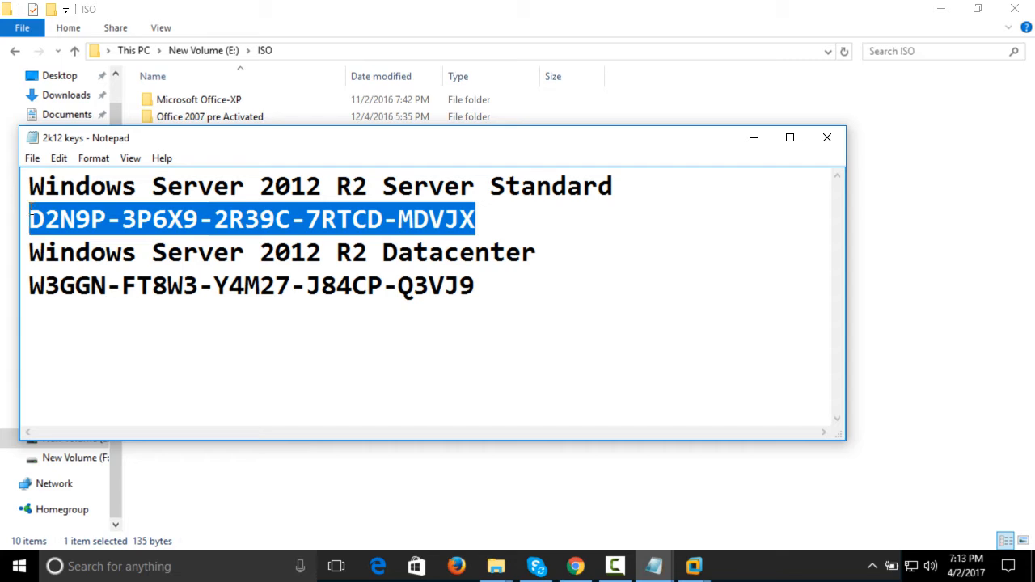
drag(475, 284, 7, 295)
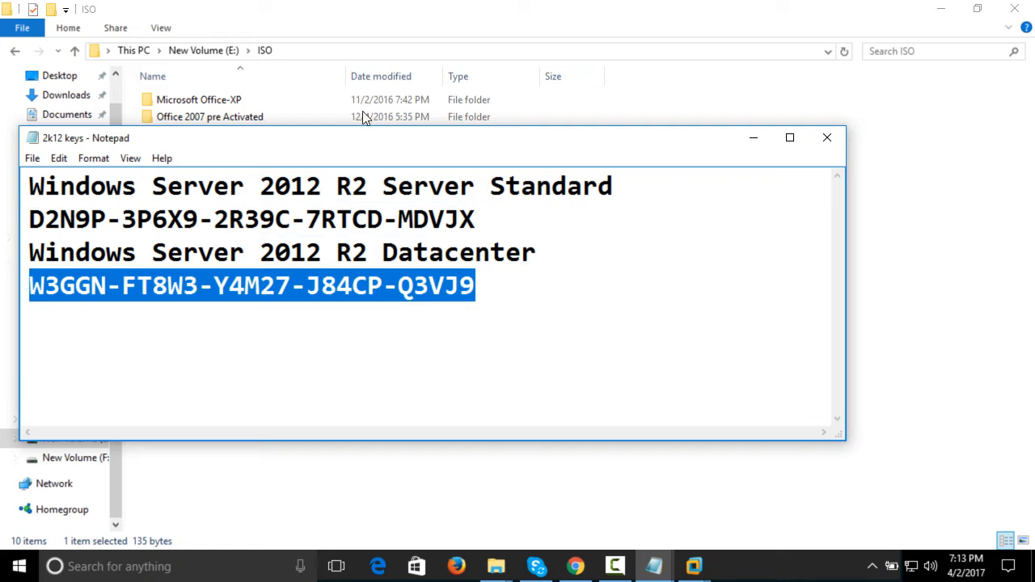
drag(430, 147, 449, 31)
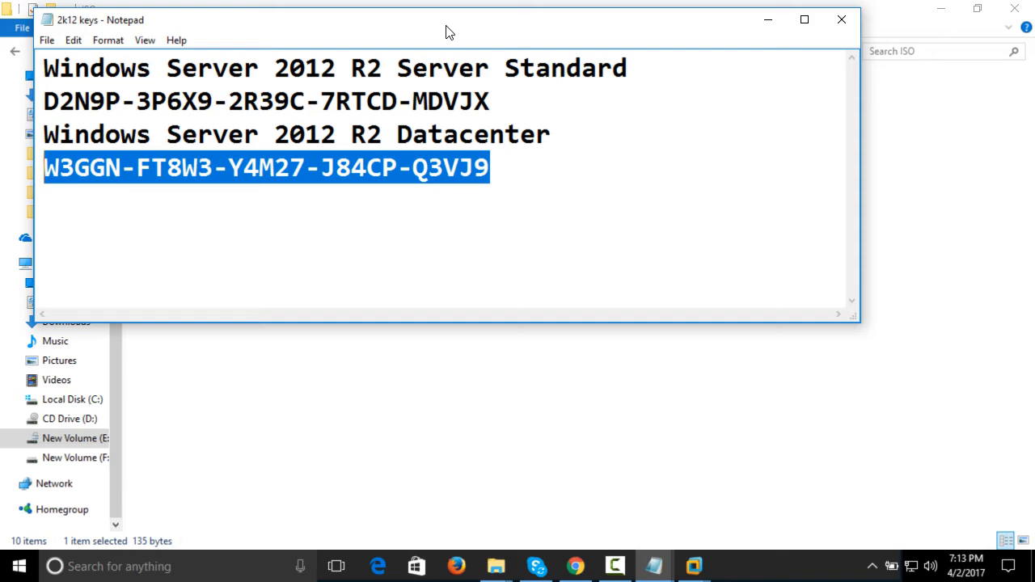
click(697, 565)
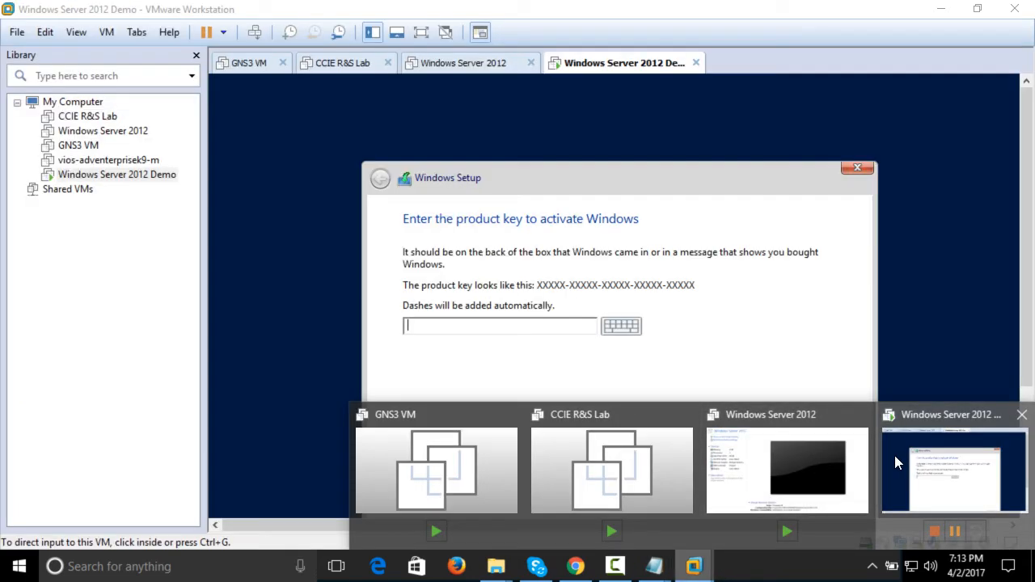
click(894, 455)
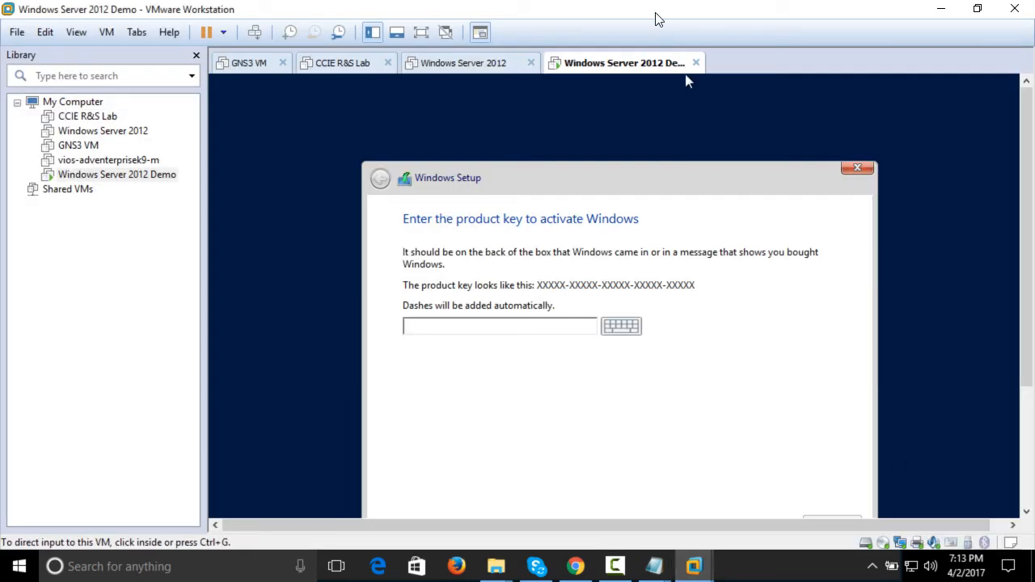
double_click(655, 17)
drag(571, 96, 526, 220)
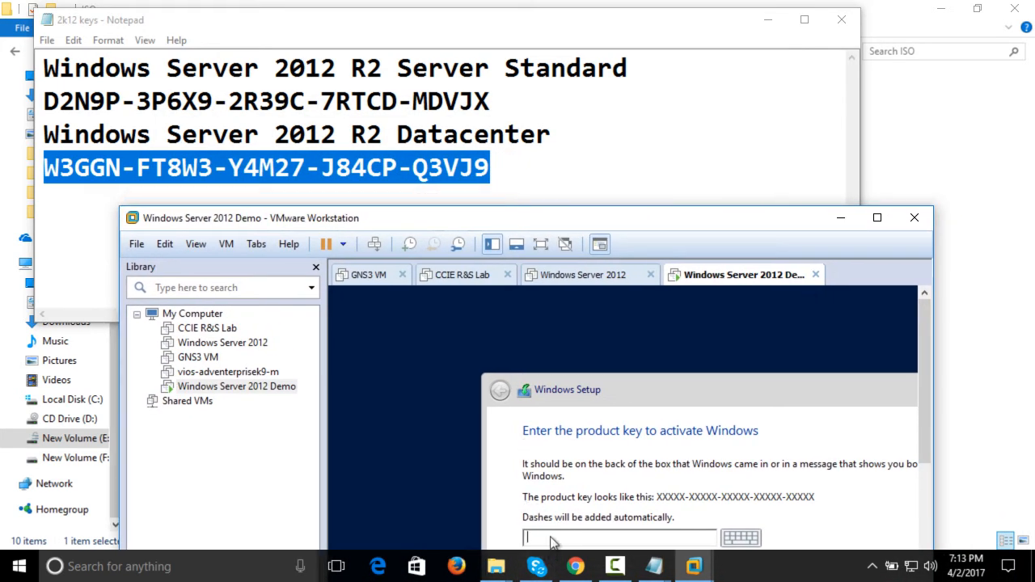
Enter the Datacenter product key in Windows Setup, maximize the VMware Workstation window and continue to the operating system selection
text(W3GGN-FT8W3-Y4M27)
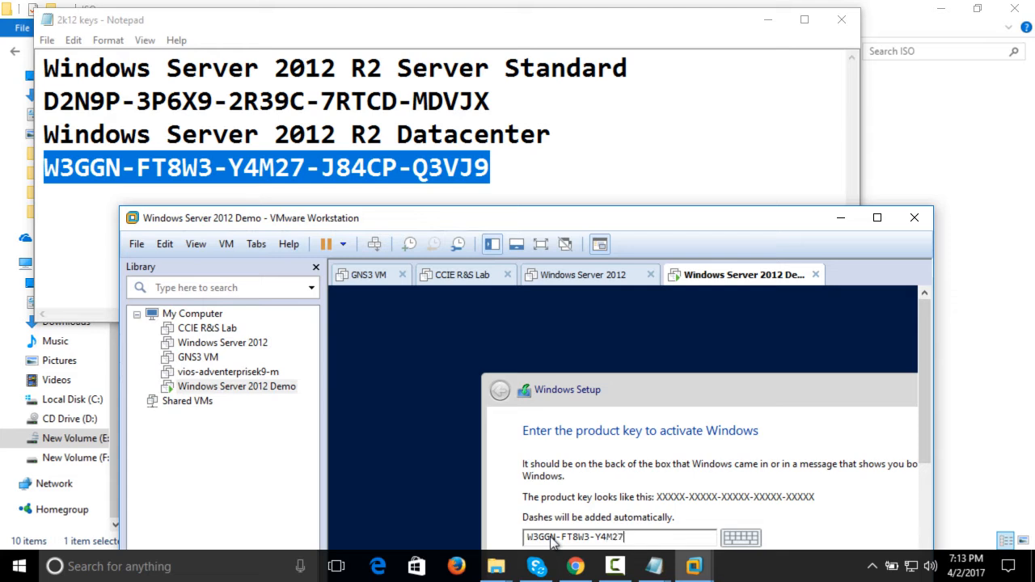
text(-J84CP-Q3VJ9)
click(879, 221)
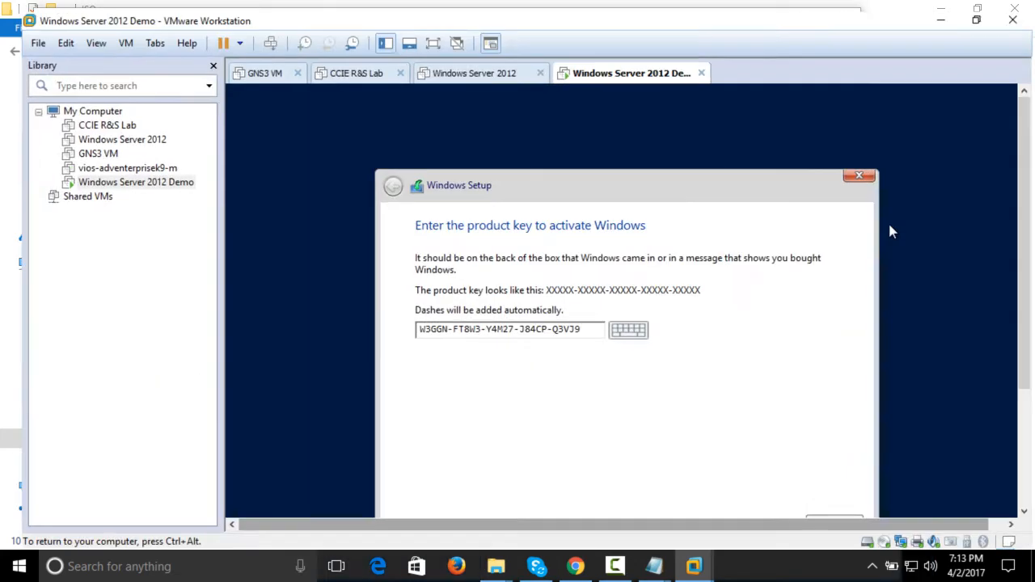
drag(1030, 190, 1034, 215)
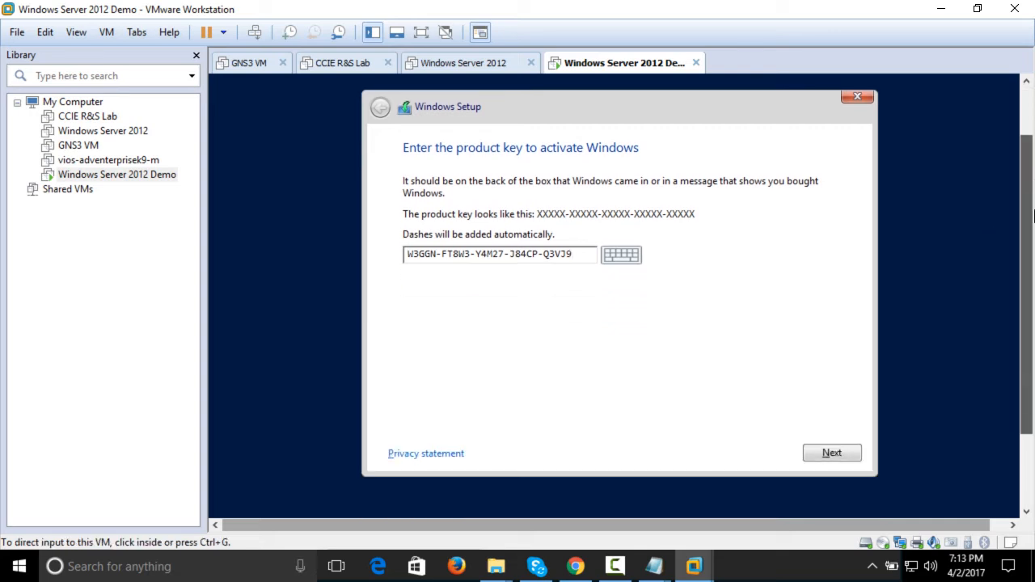
click(844, 454)
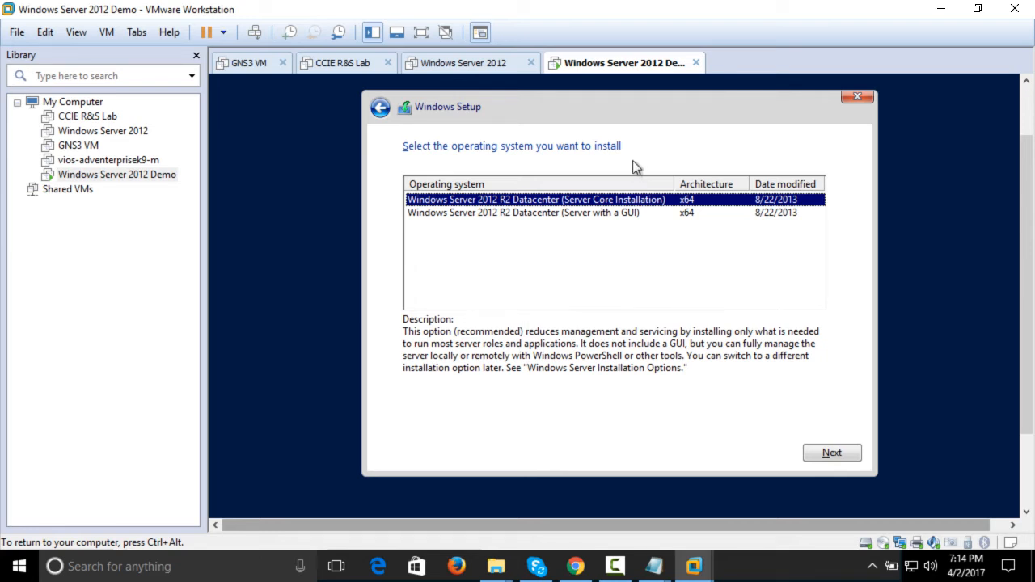
Select Windows Server 2012 R2 Datacenter (Server with a GUI) as the operating system and accept the license terms
click(583, 214)
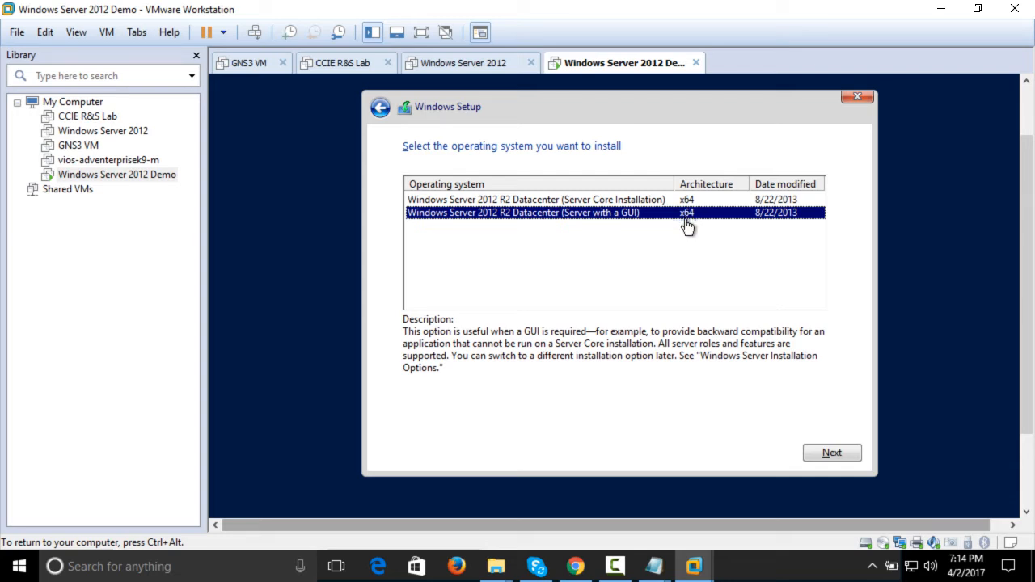
click(832, 453)
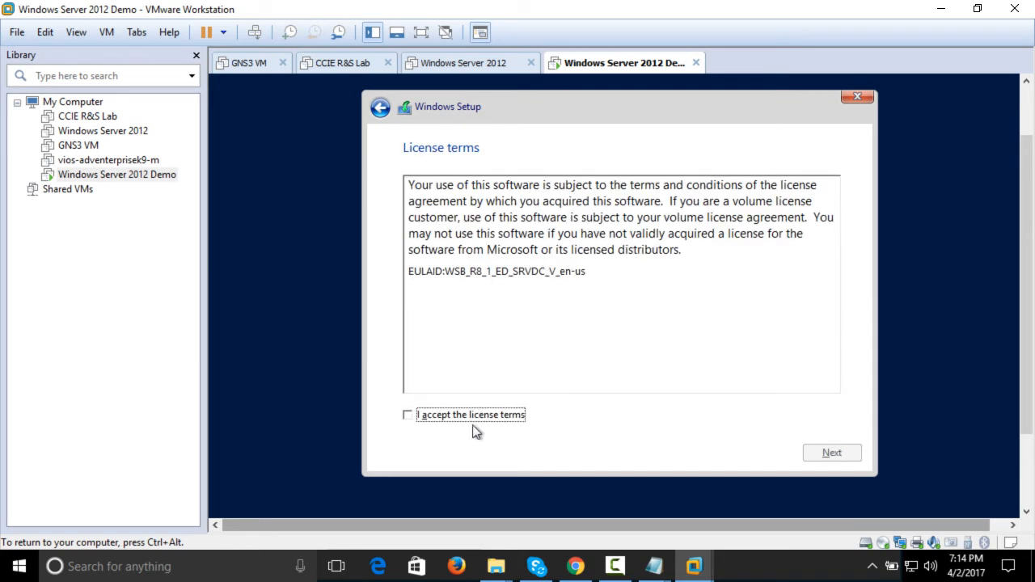
click(477, 417)
drag(590, 274, 380, 170)
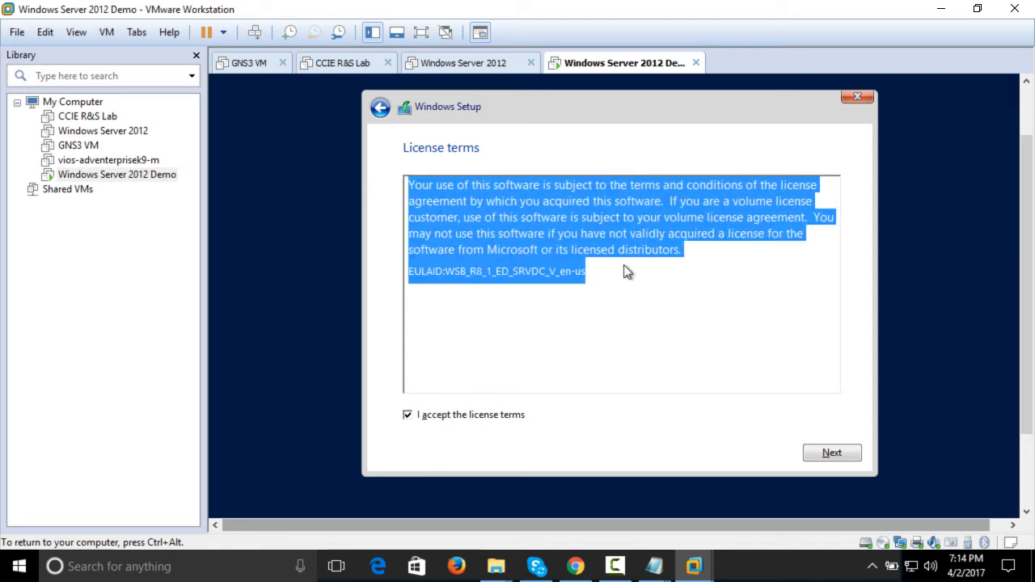
click(836, 455)
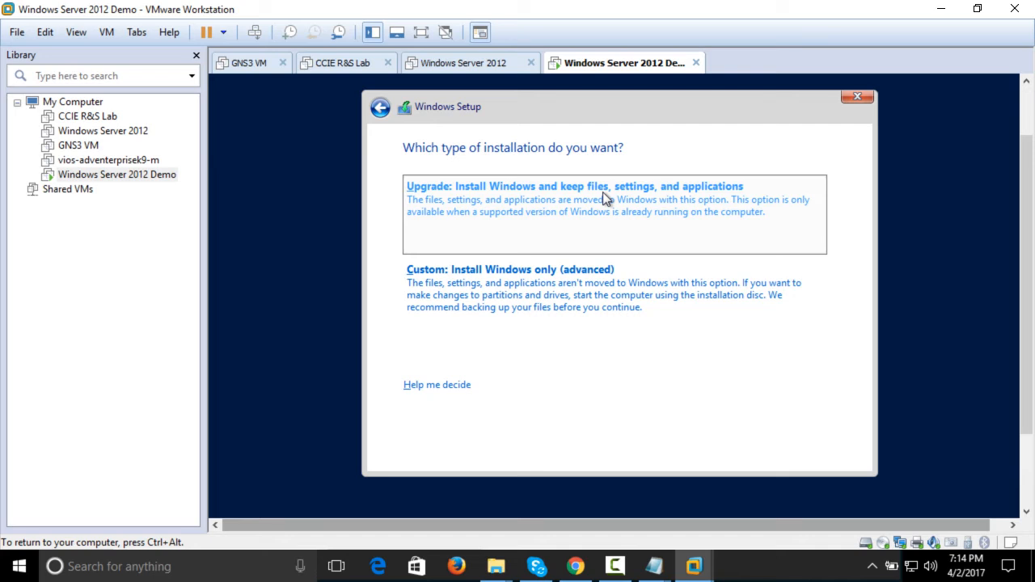
Choose the custom installation type and install Windows on a new 30000 MB partition created from Drive 0's unallocated space
click(459, 320)
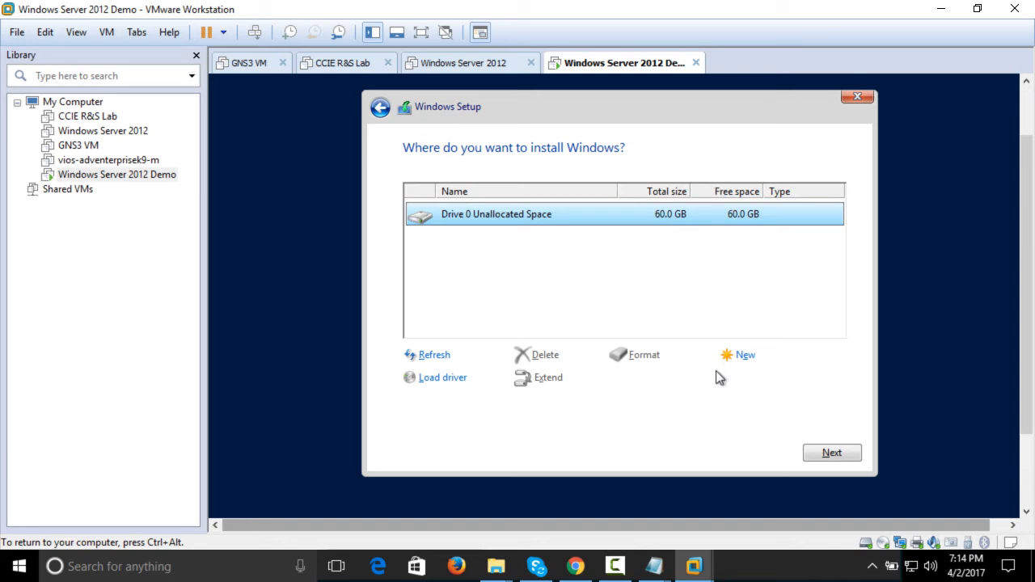
click(739, 365)
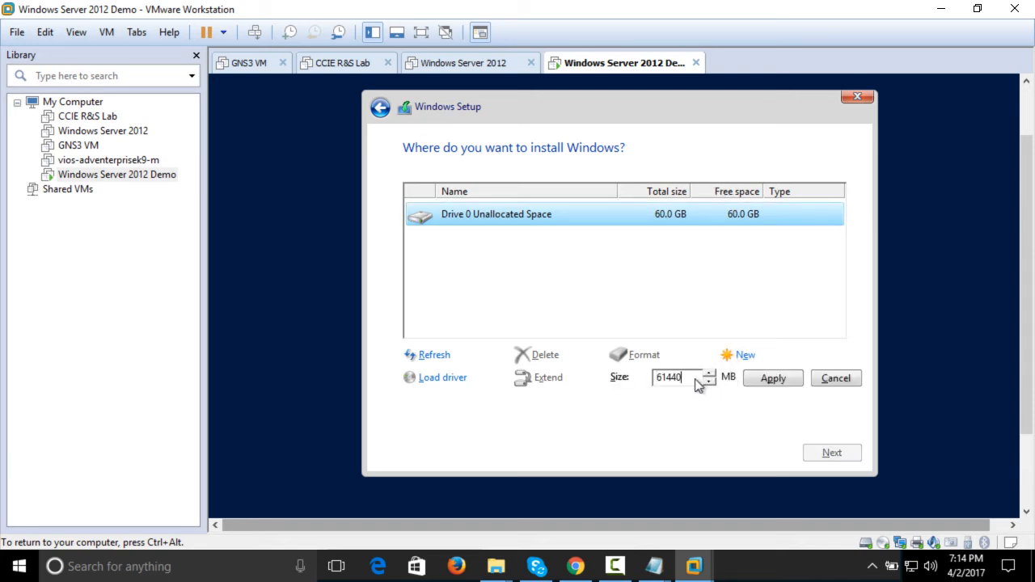
key(BackSpace)
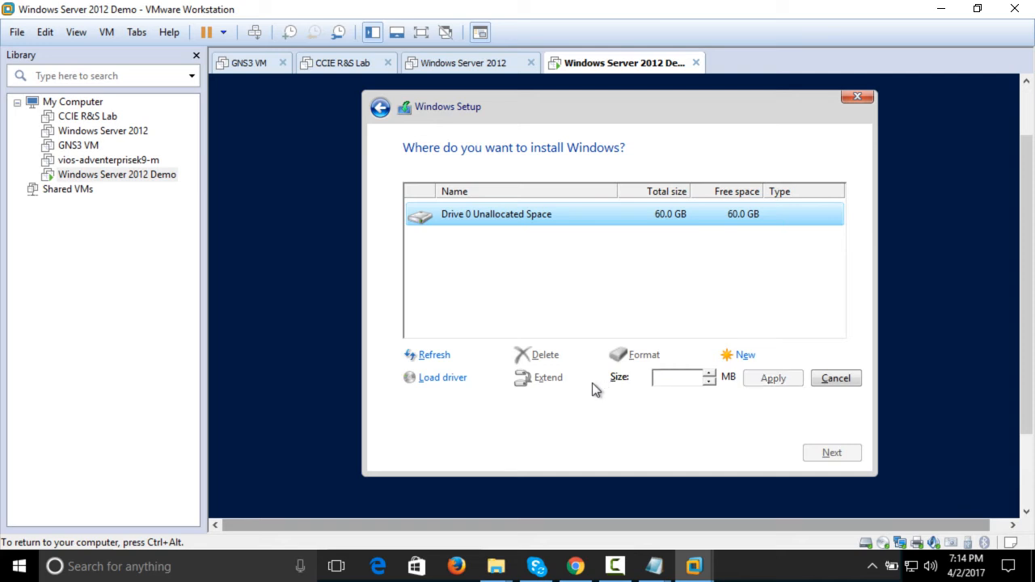
text(30000)
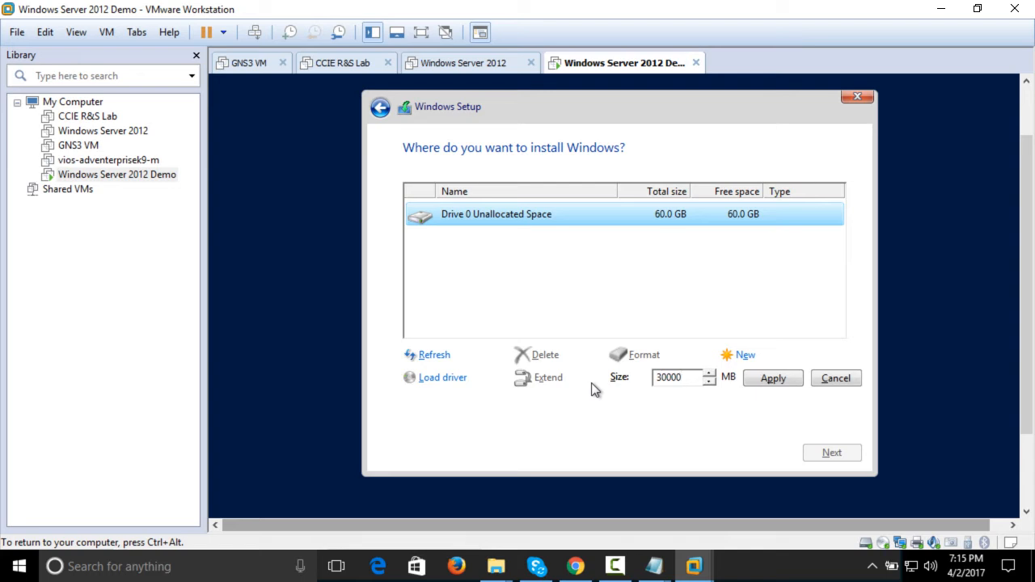
click(768, 385)
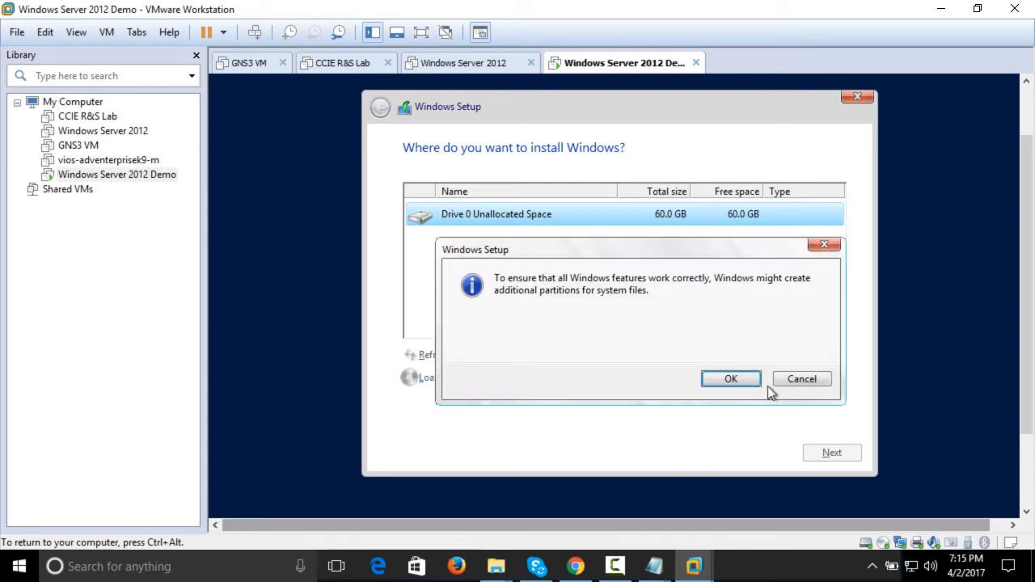
click(751, 380)
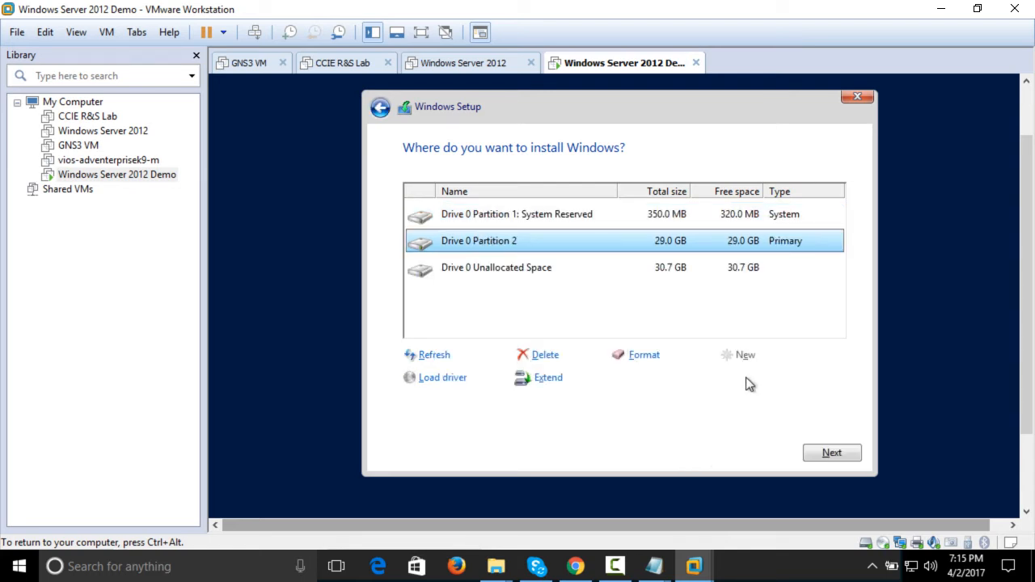
click(815, 453)
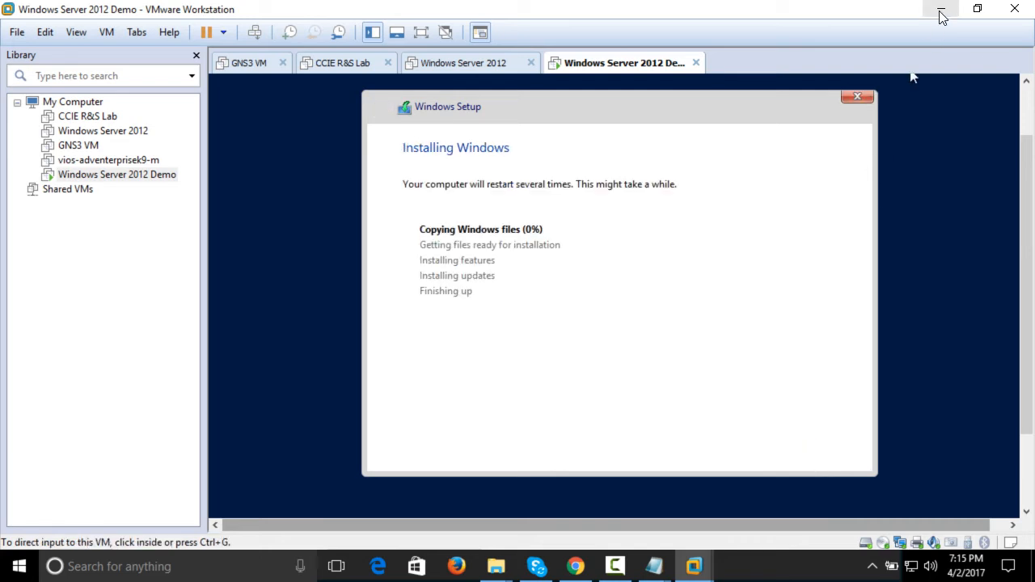
click(630, 566)
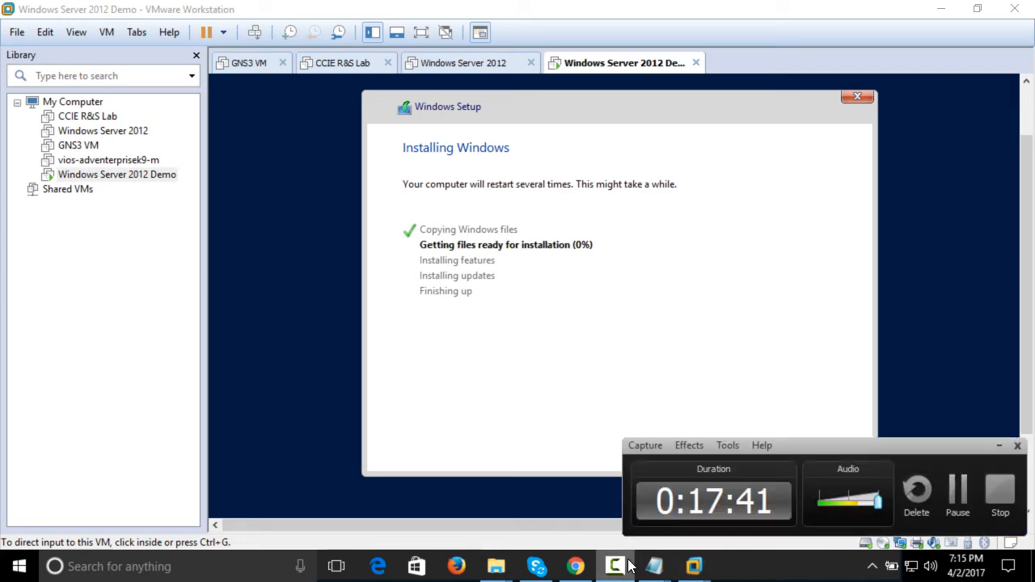
click(956, 503)
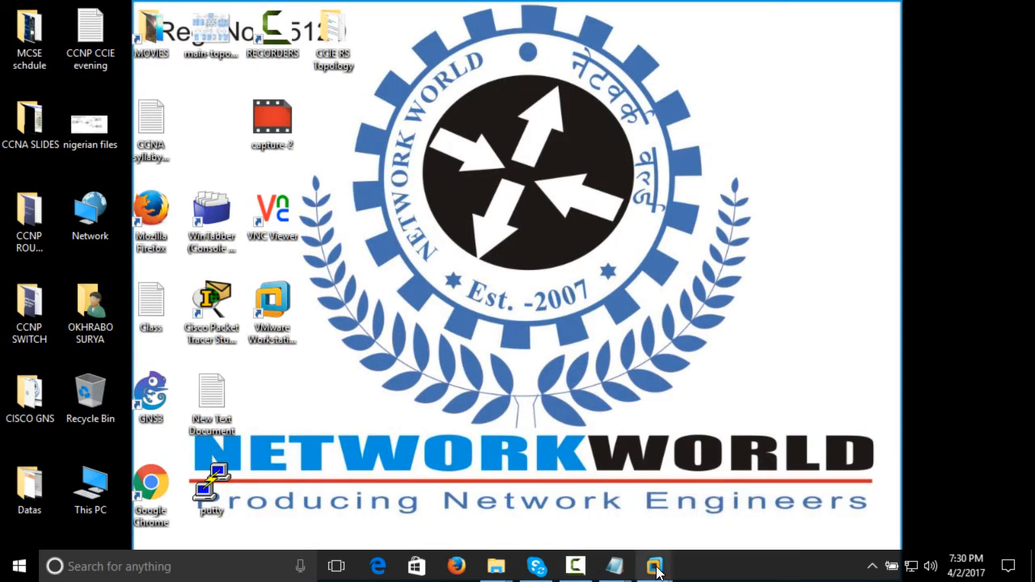
mouse_move(654, 566)
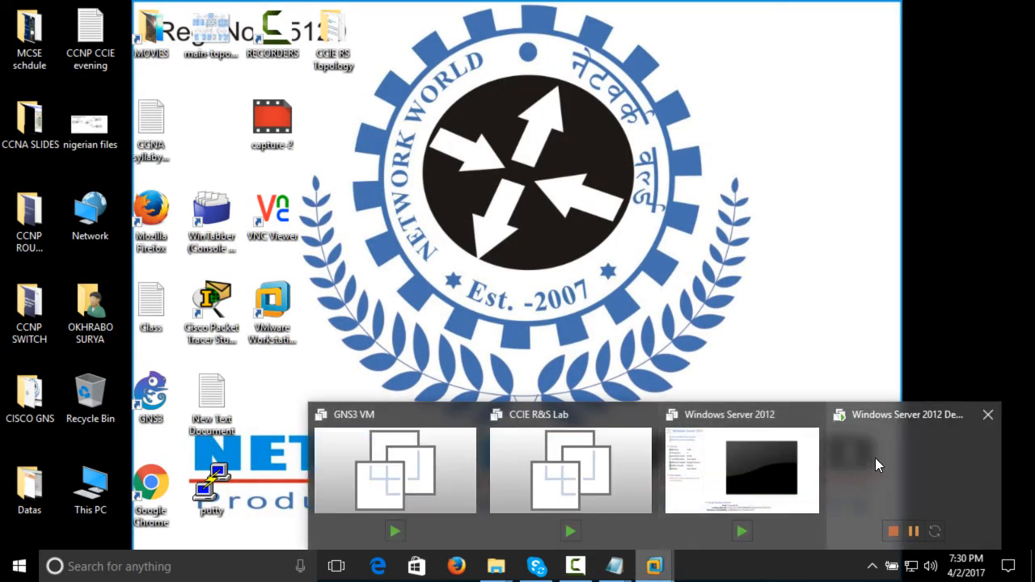
Switch to the Windows Server 2012 Demo virtual machine and close the Windows Server 2012, CCIE R&S Lab and GNS3 VM tabs
click(875, 458)
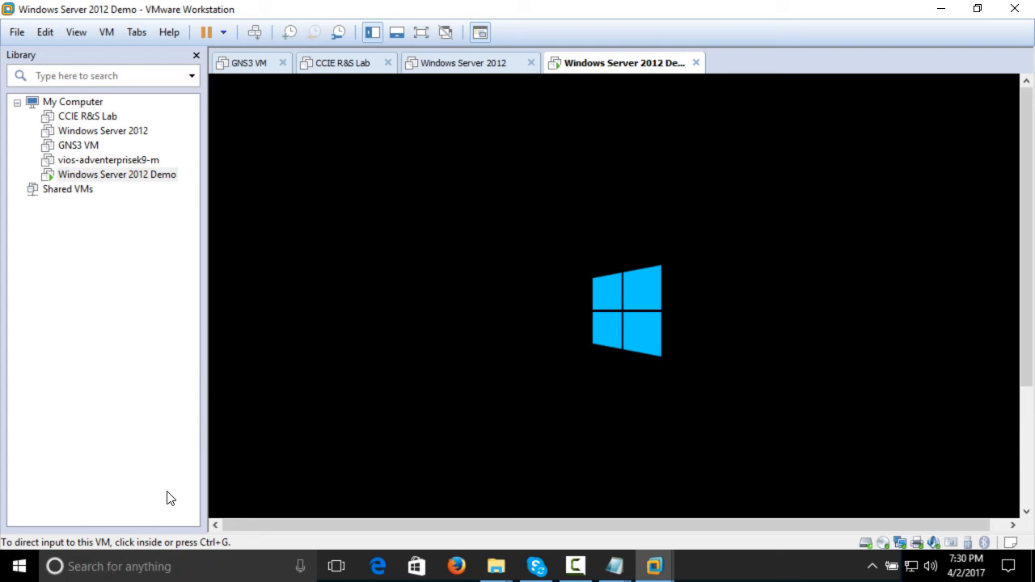
key(ctrl+g)
key(ctrl+alt)
click(448, 69)
right_click(462, 69)
click(467, 72)
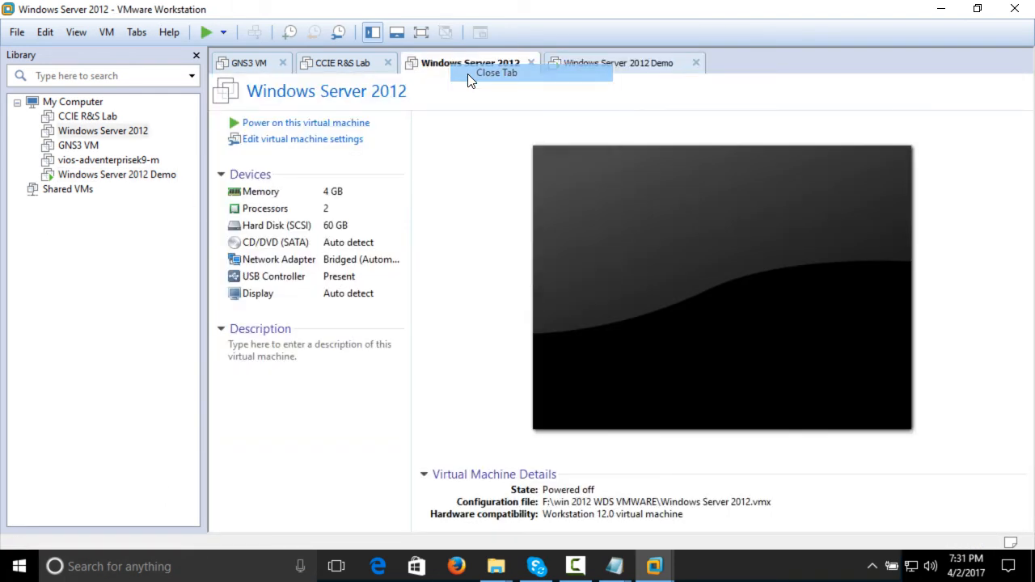
right_click(346, 66)
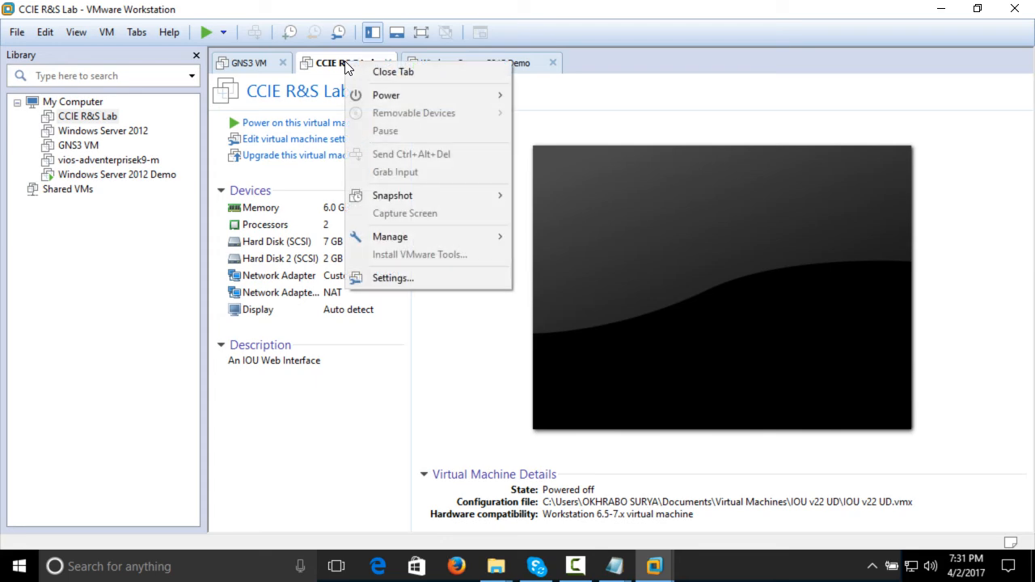
click(398, 71)
right_click(269, 65)
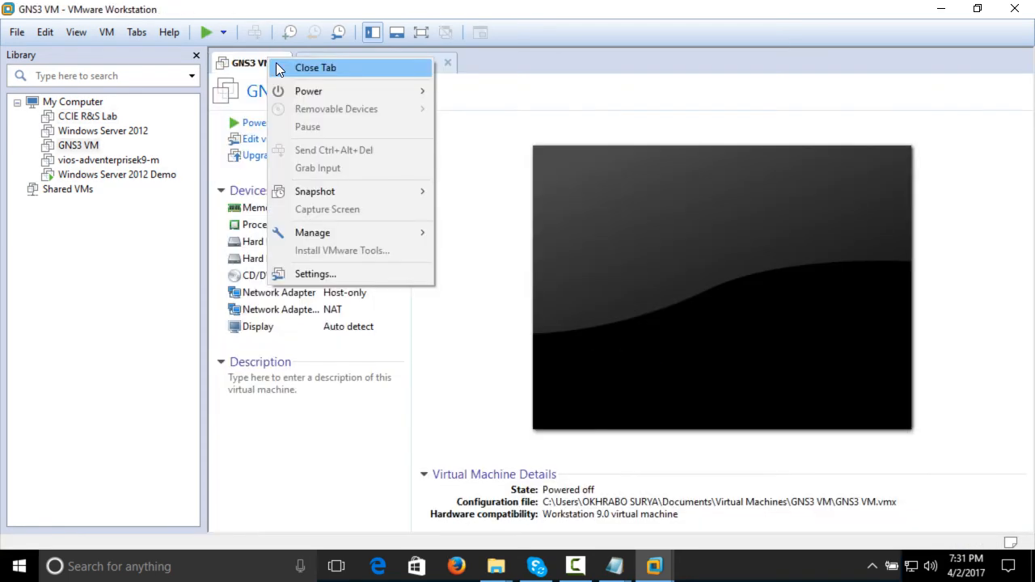
click(280, 70)
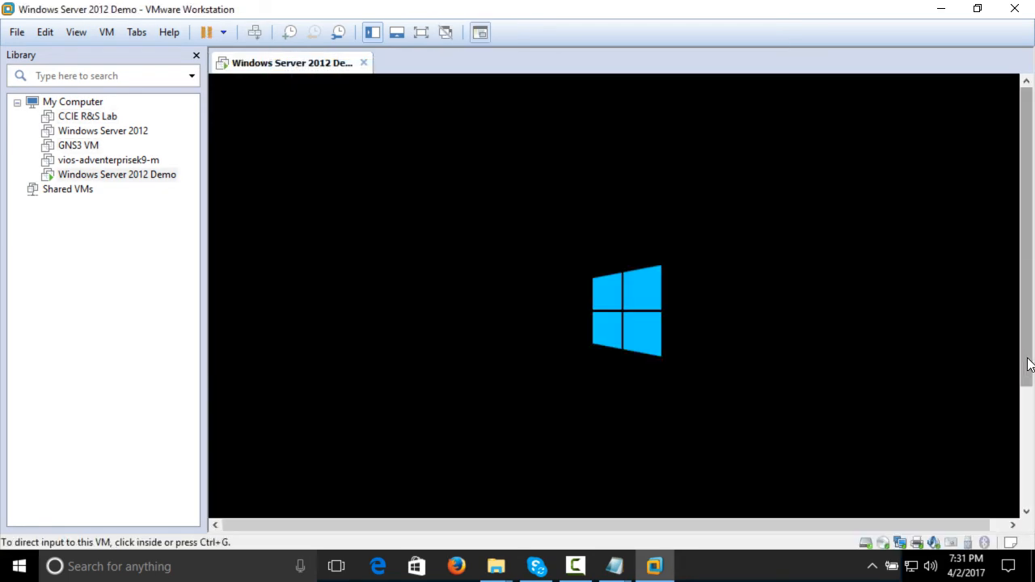
View the demo virtual machine's startup progress in full screen, and return to the windowed view
drag(1027, 356, 1034, 463)
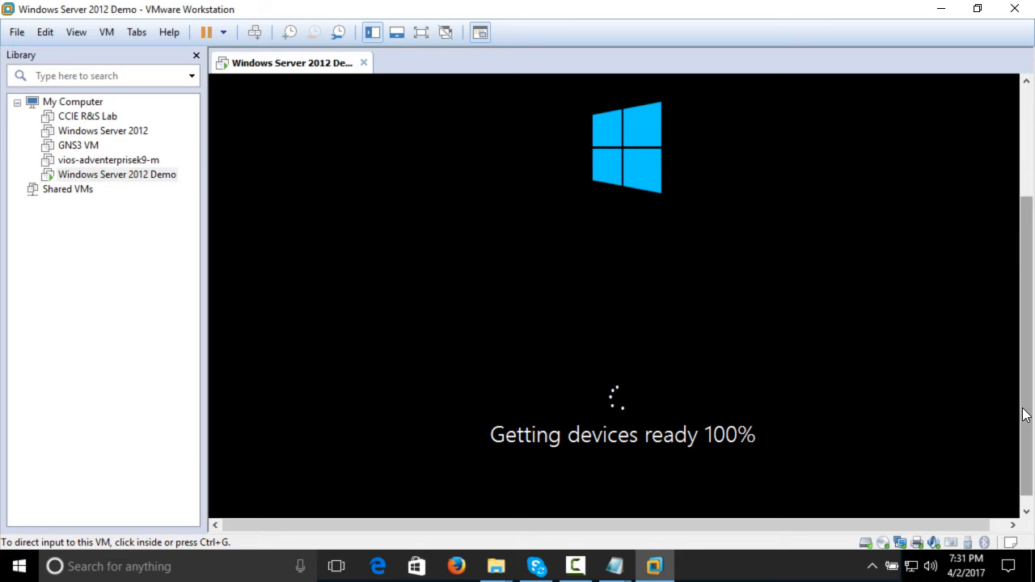
click(76, 31)
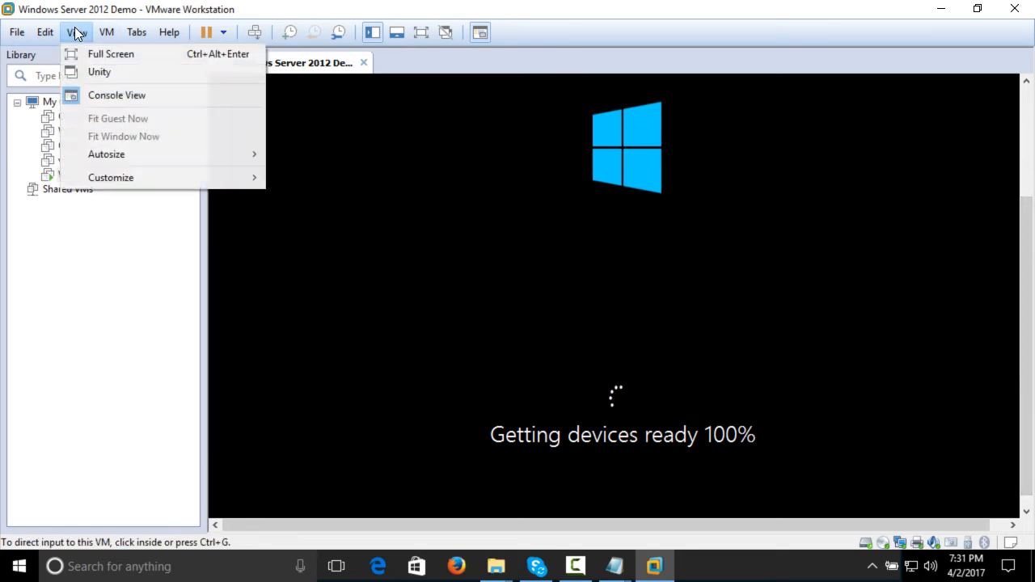
click(85, 54)
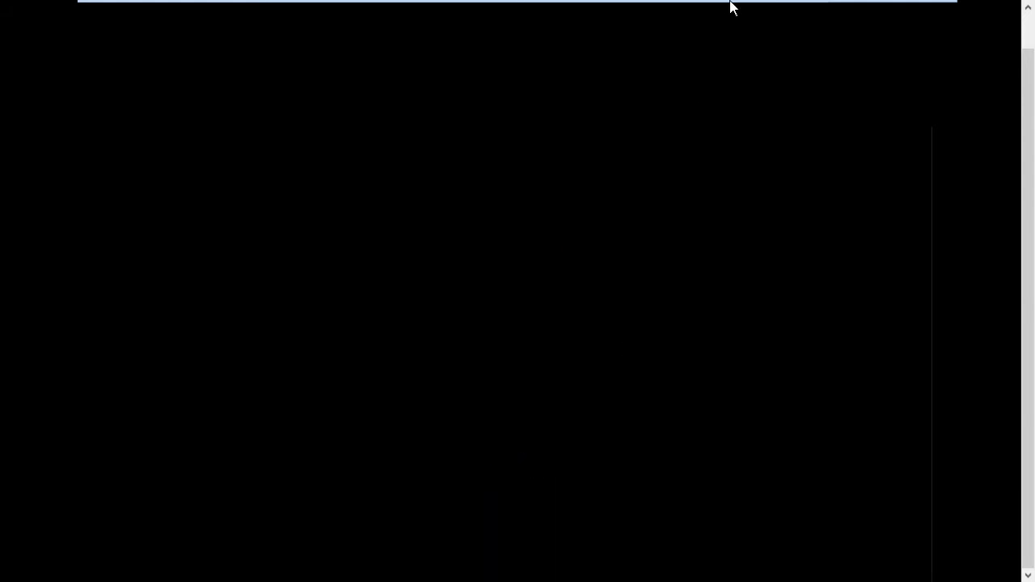
mouse_move(730, 5)
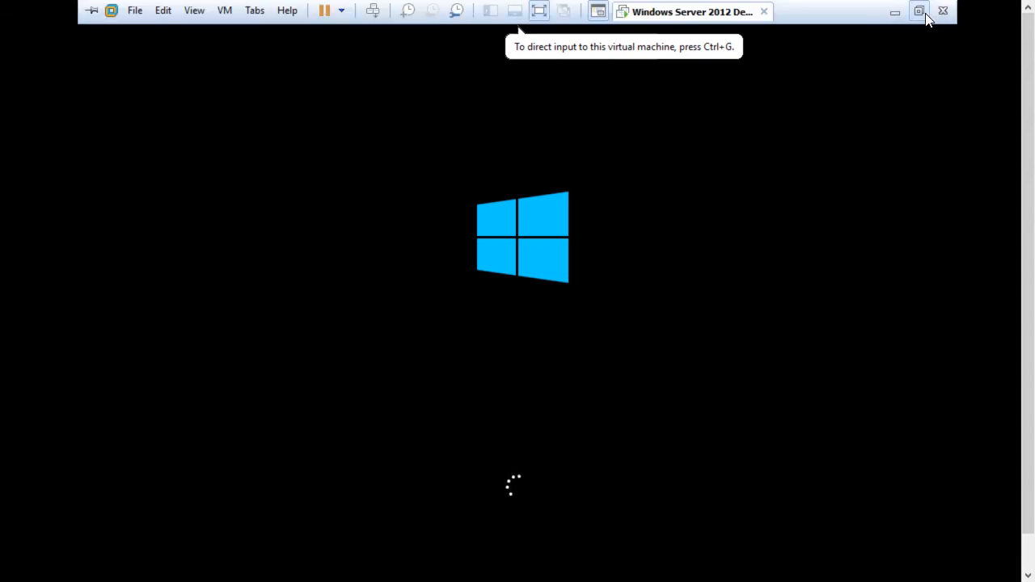
click(920, 11)
drag(1030, 237, 1017, 283)
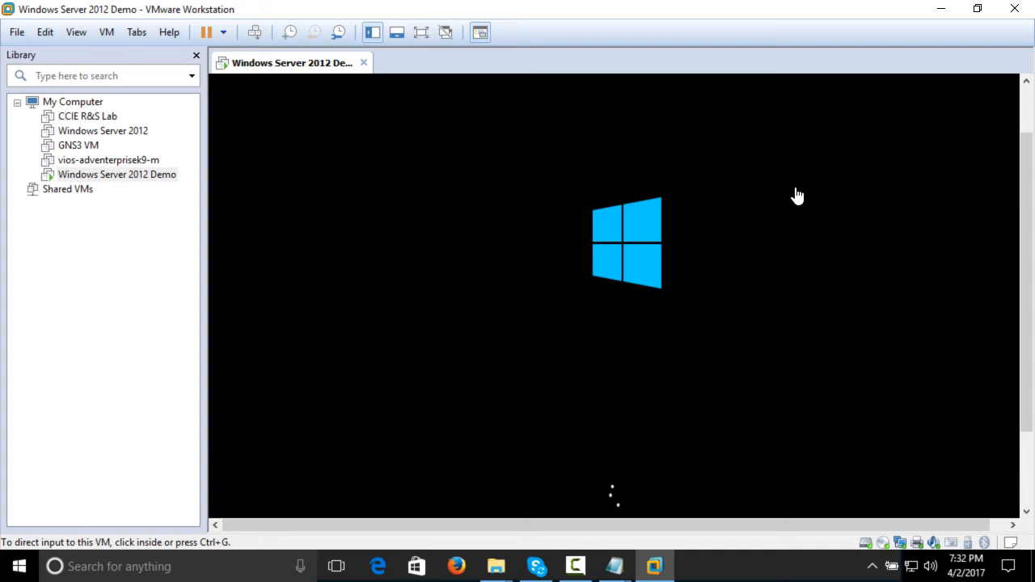
click(571, 571)
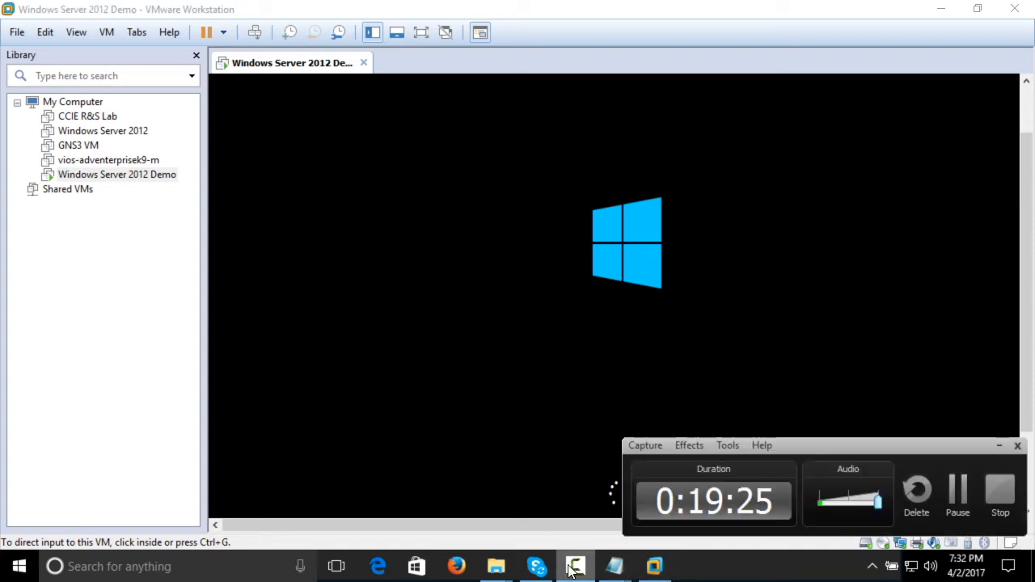
click(655, 571)
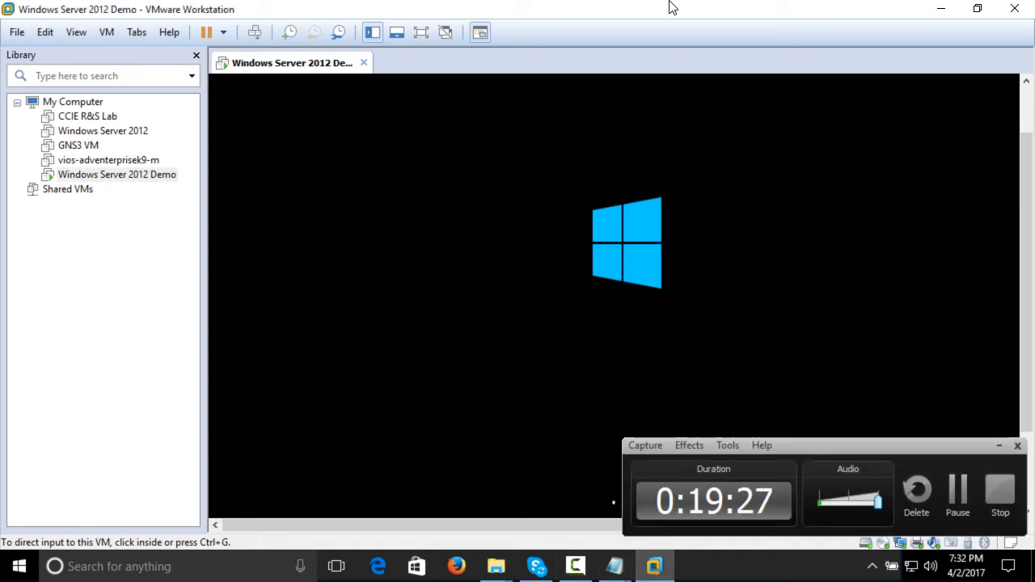
click(1000, 446)
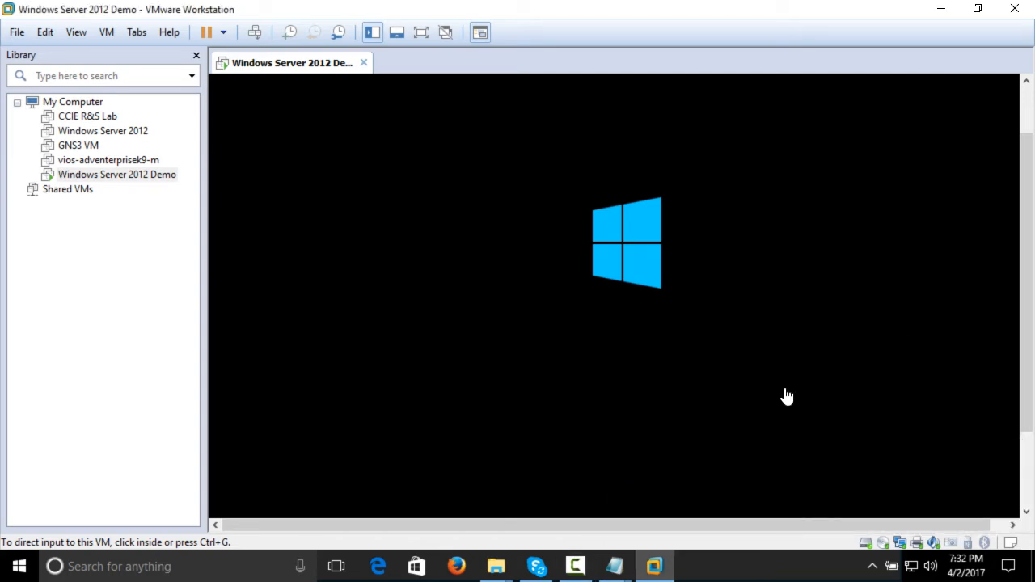
click(655, 567)
click(655, 567)
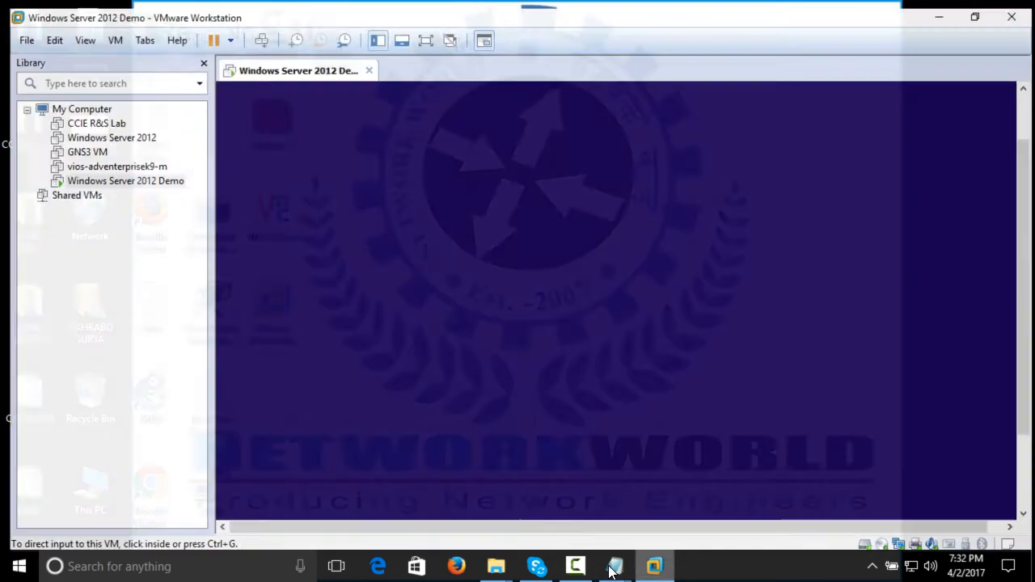
click(574, 566)
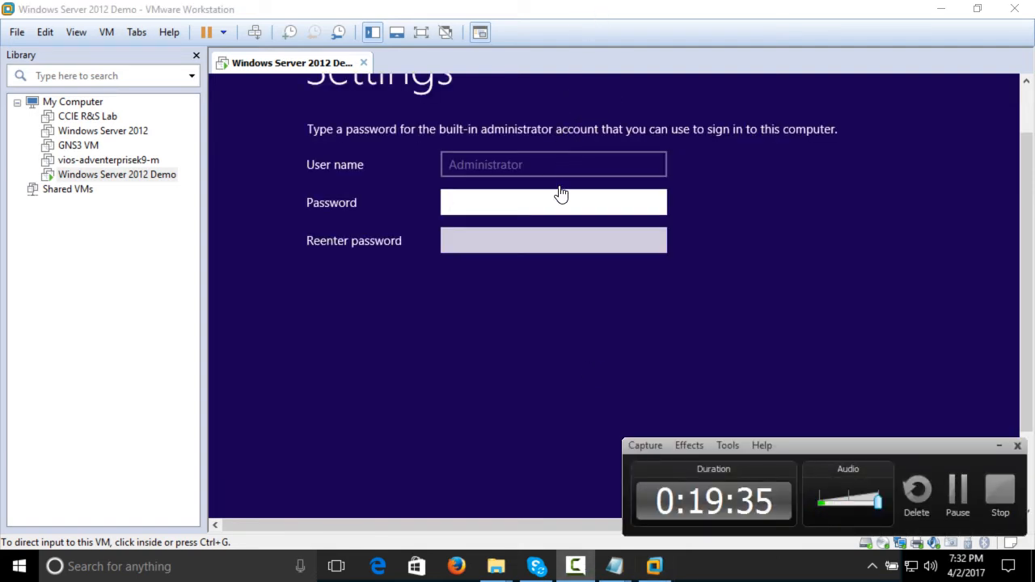
Try to set the built-in Administrator account's password by filling in the password and its confirmation in the virtual machine
click(723, 224)
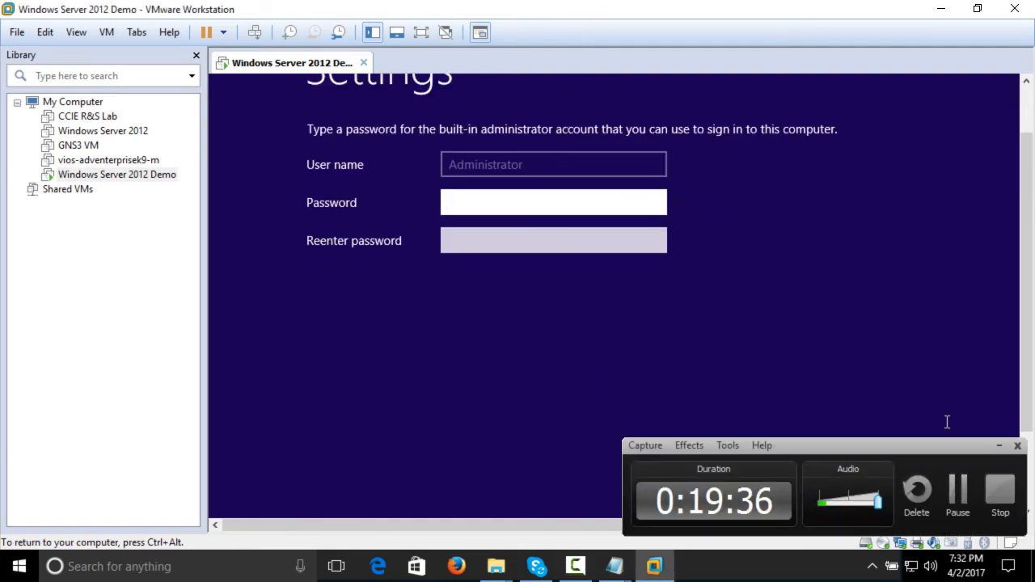
click(1000, 445)
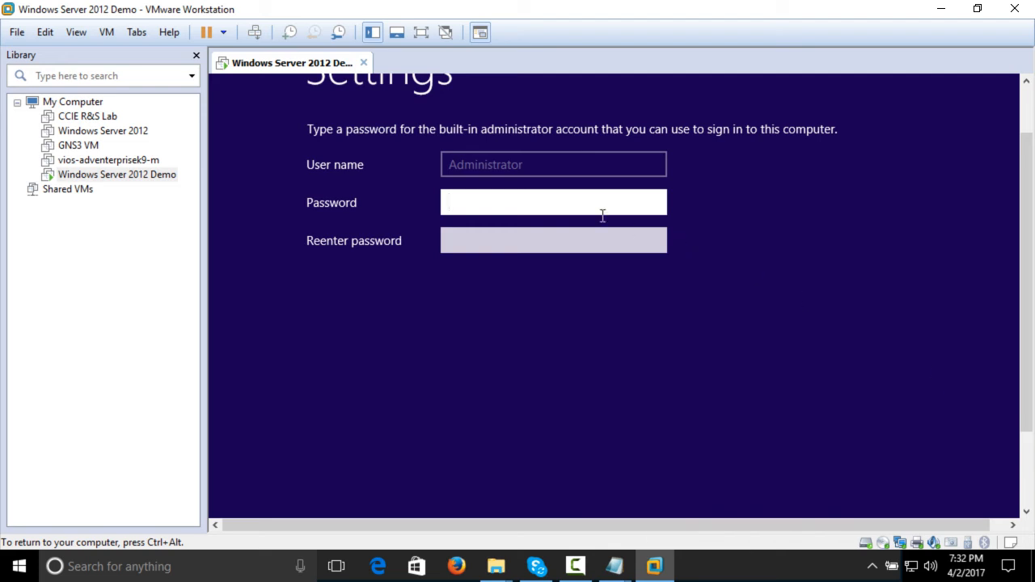
text(**********)
key(Tab)
text(*********)
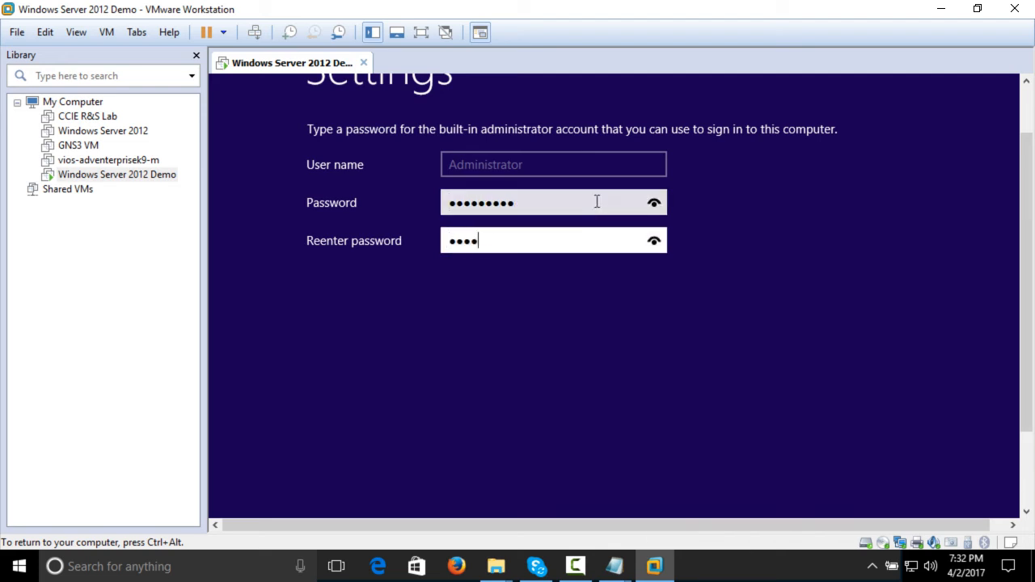
key(Return)
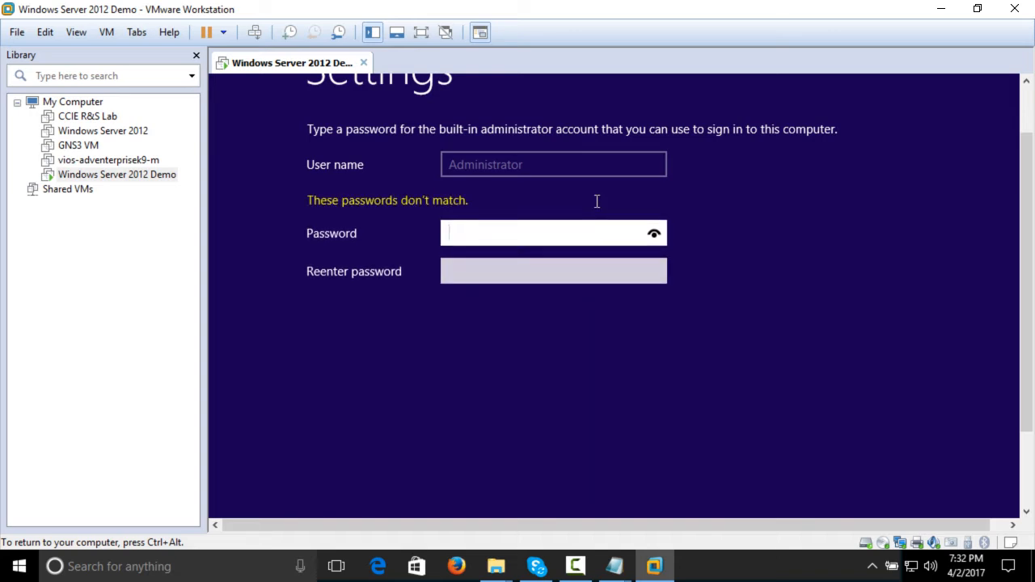
Enter the Administrator account password again with a matching confirmation and submit the Windows Server settings
text(*********)
key(Tab)
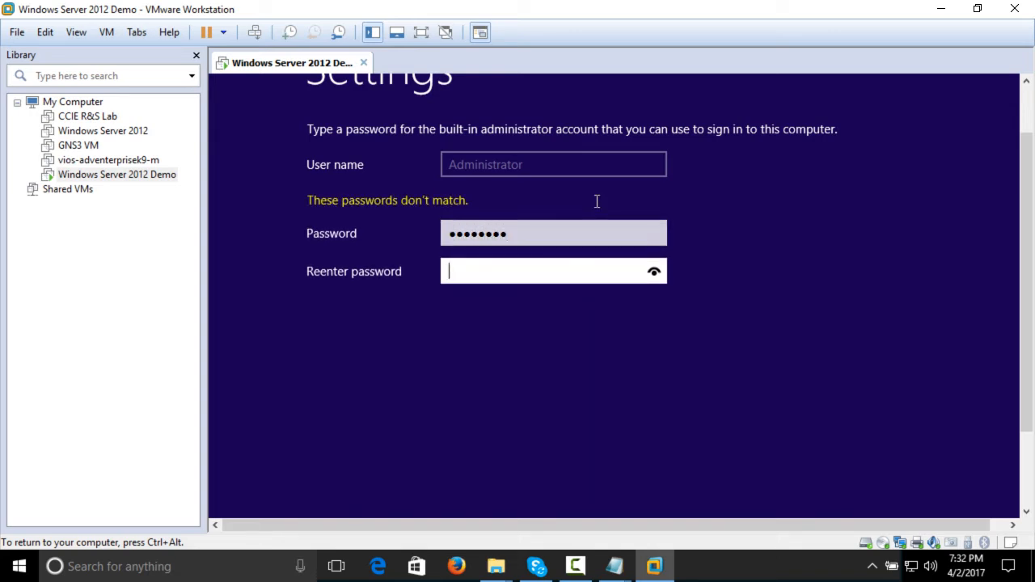
text(*********)
key(Return)
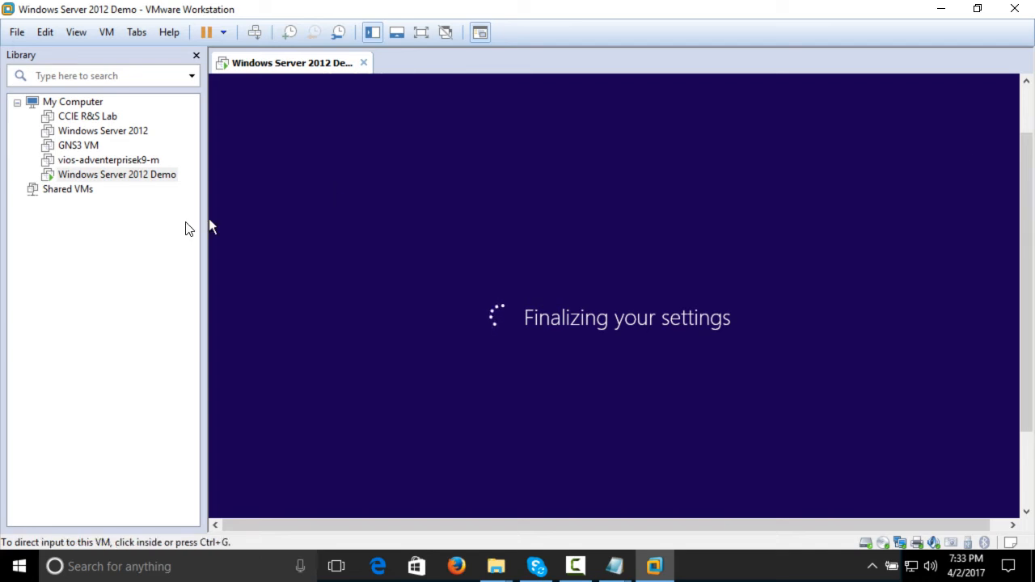
Display the Windows Server 2012 Demo virtual machine in full screen
click(76, 33)
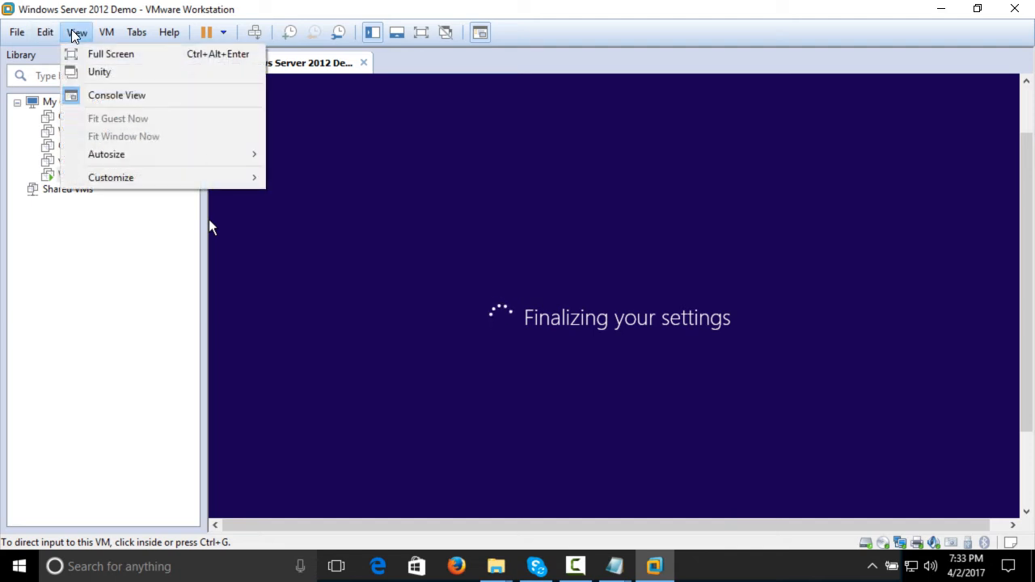
click(89, 53)
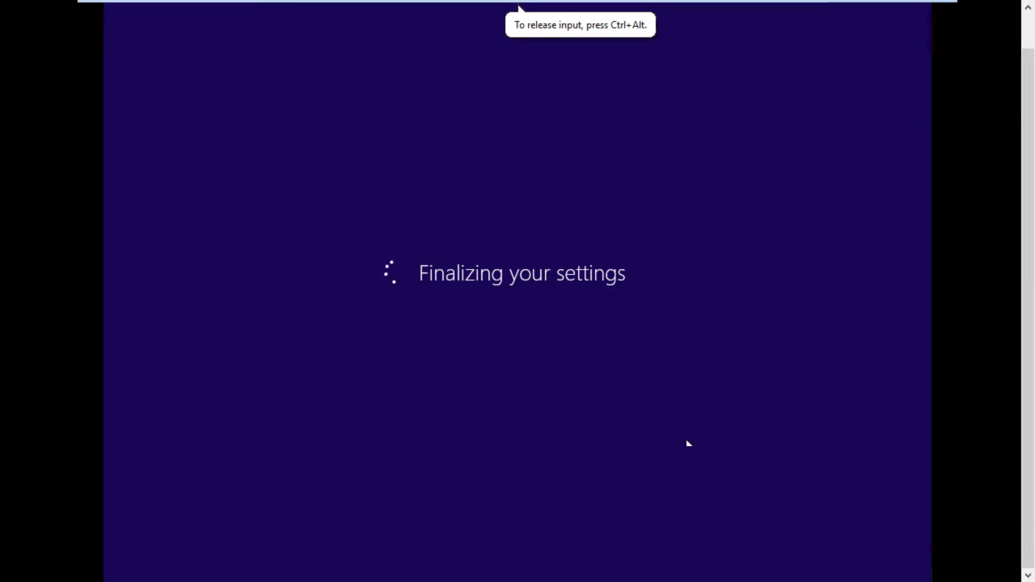
mouse_move(692, 4)
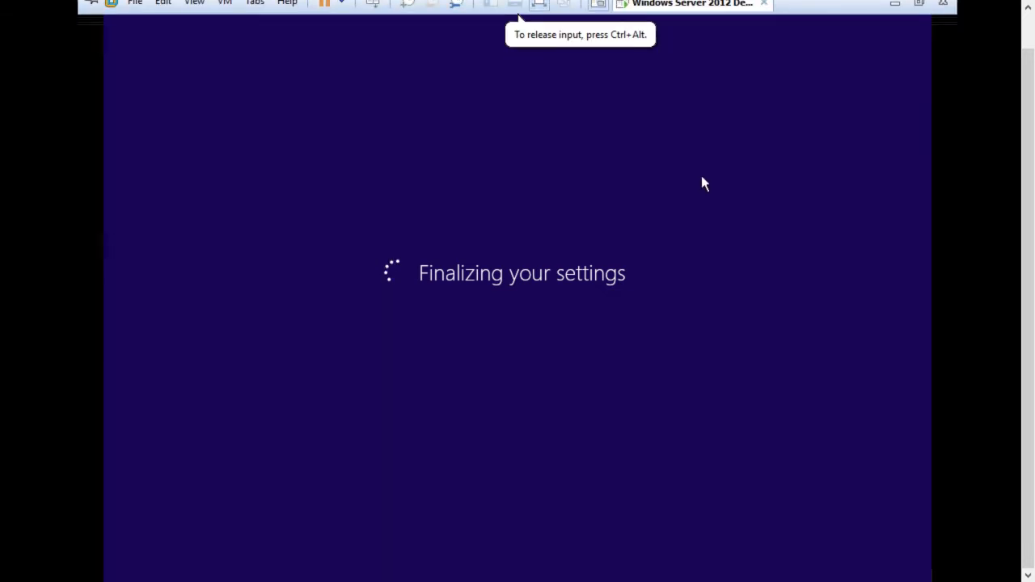
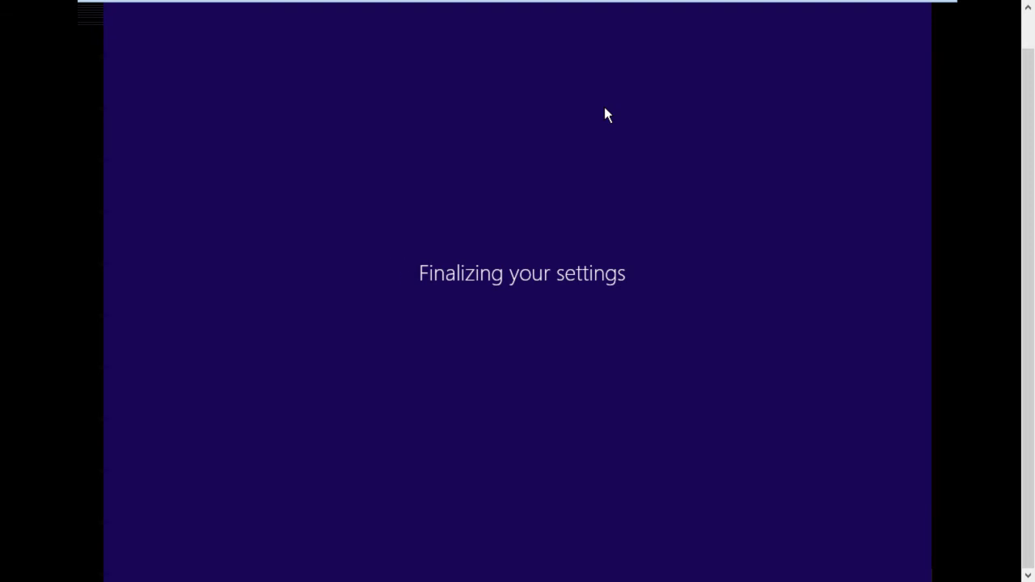
Return the virtual machine from full screen to the windowed view and release its input back to the host
mouse_move(866, 6)
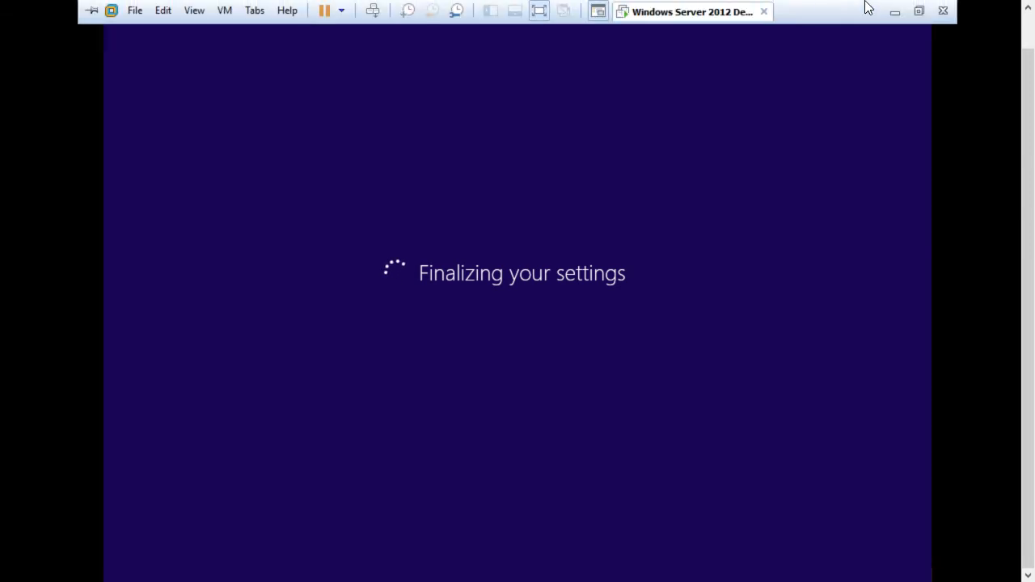
click(919, 11)
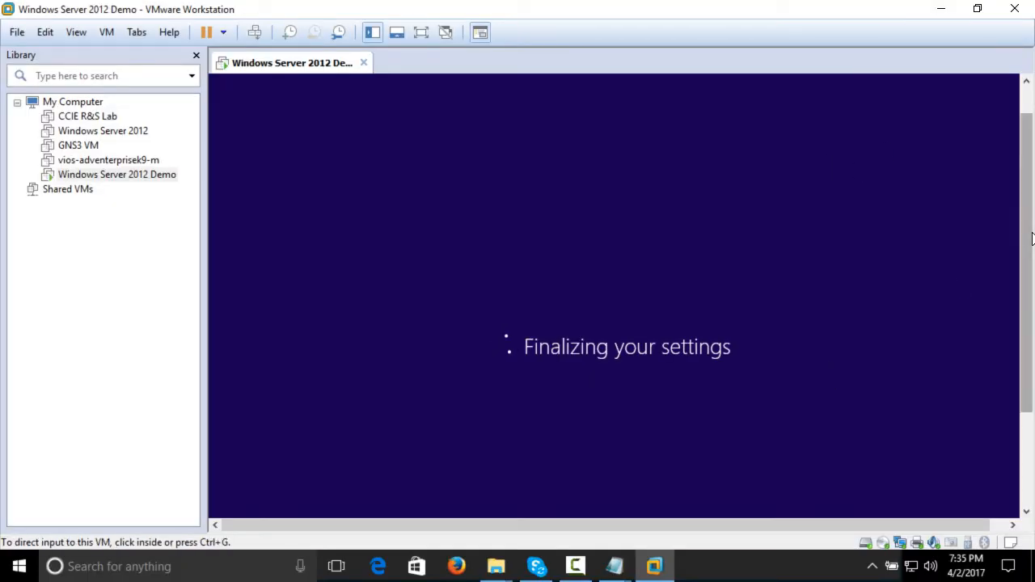
drag(1031, 243, 1029, 283)
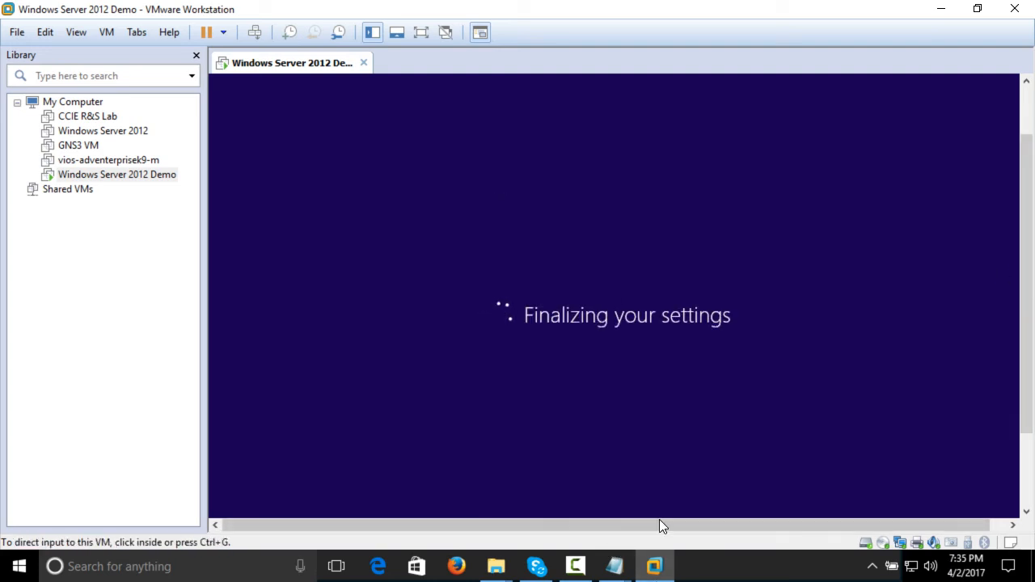
click(709, 443)
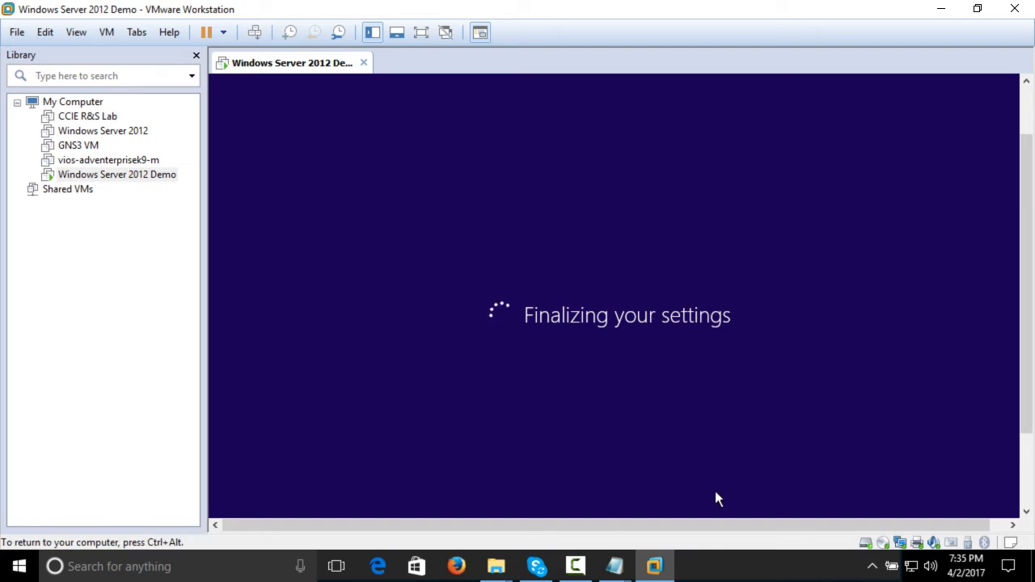
key(ctrl+alt)
Bring up the 2k12 keys file in Notepad and close it
mouse_move(621, 565)
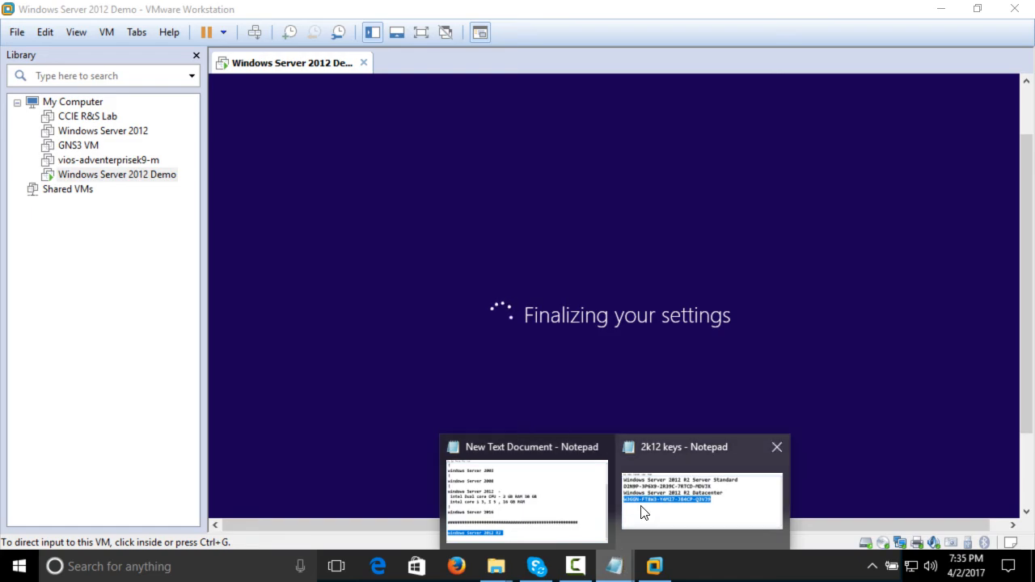
click(642, 509)
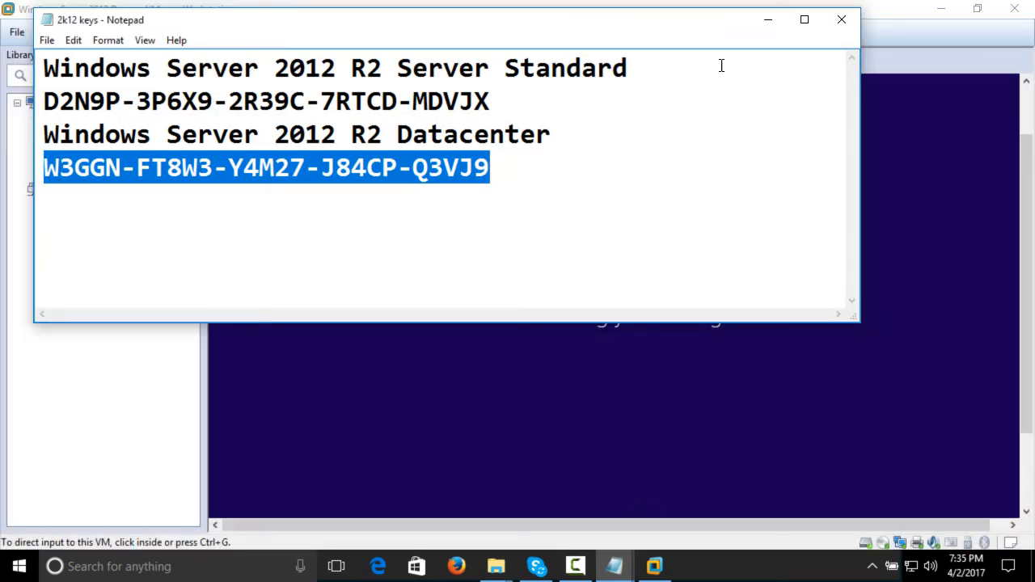
click(810, 18)
click(1012, 9)
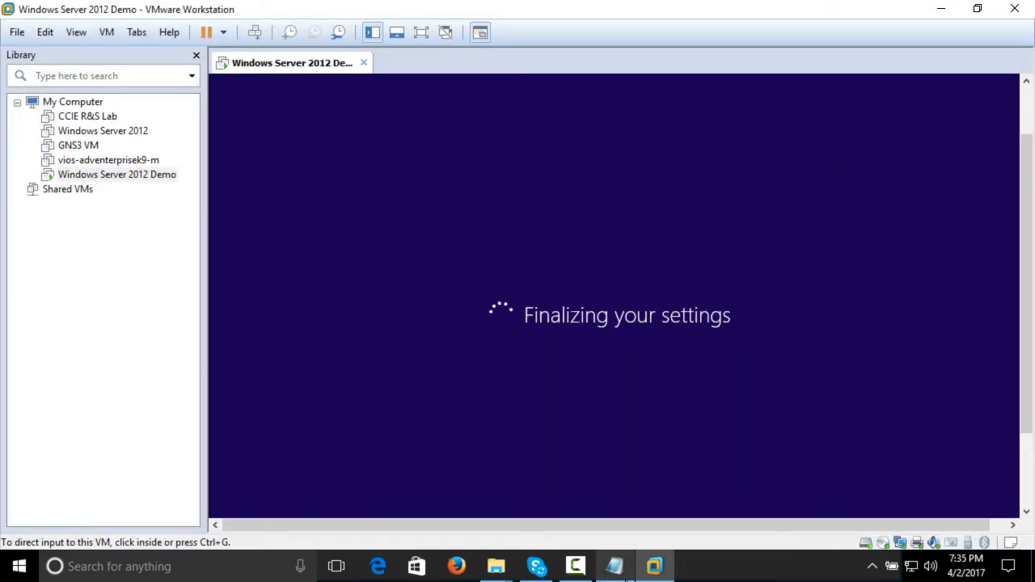
Switch to the New Text Document notes in Notepad and, a few lines below "windows Server 2012 R2", add "-Rename Computer name"
click(615, 566)
click(605, 469)
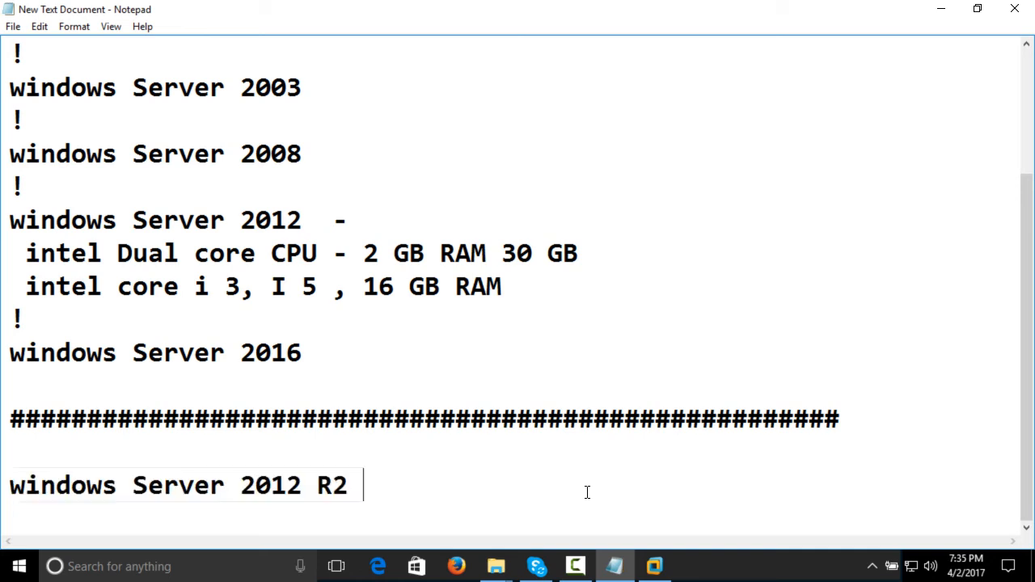
key(Return)
key(Return)
key(Return)
key(Return)
text(-)
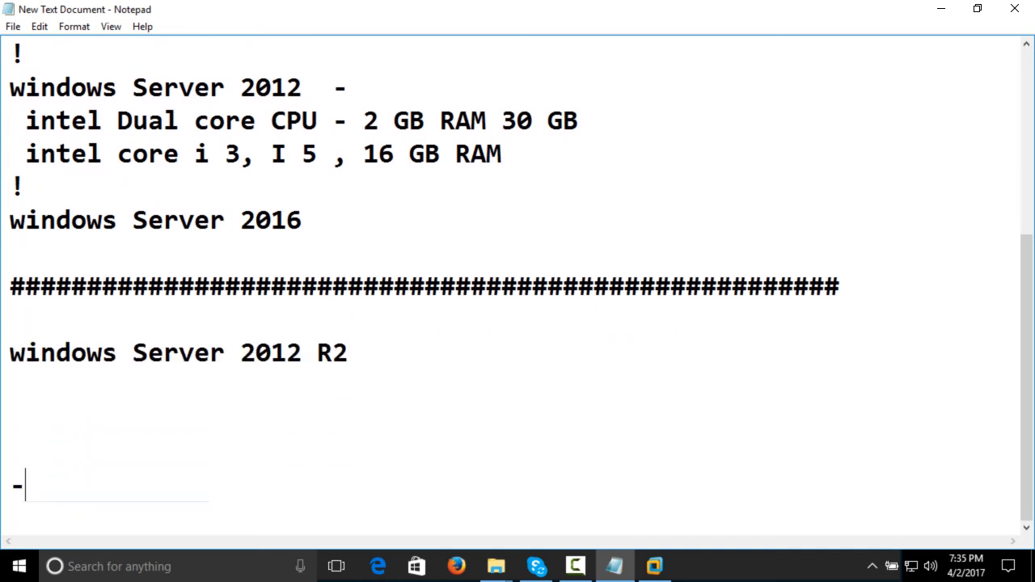
text(Rename )
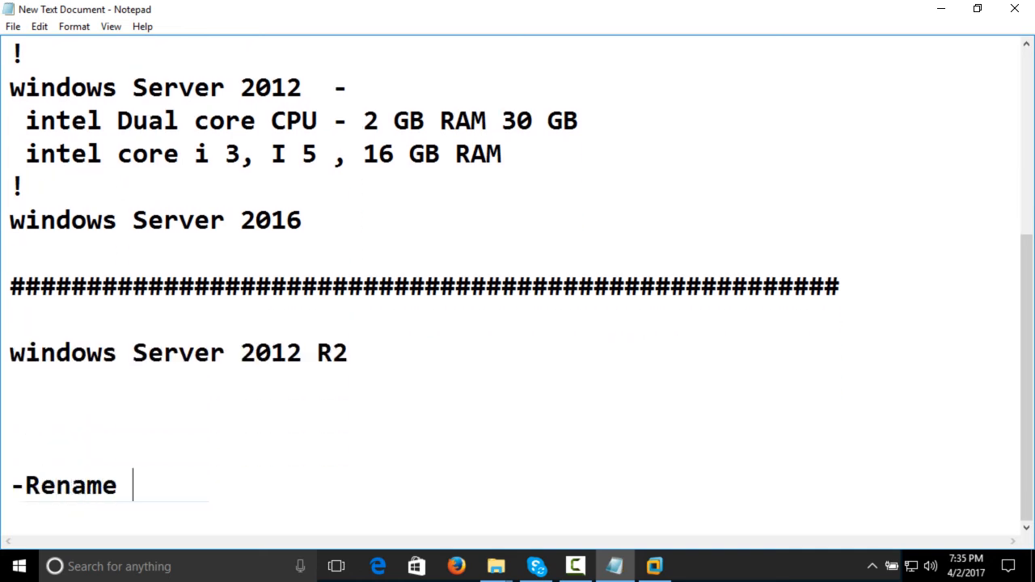
text(Computer )
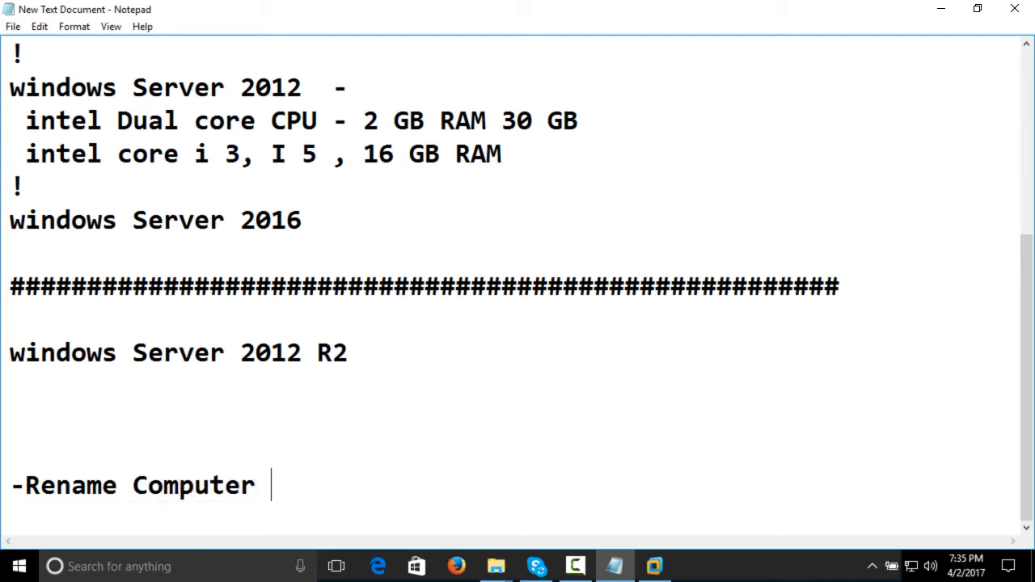
text(name)
key(Return)
Add the line "-Assign IP address" below the rename item in the notes
text(-A)
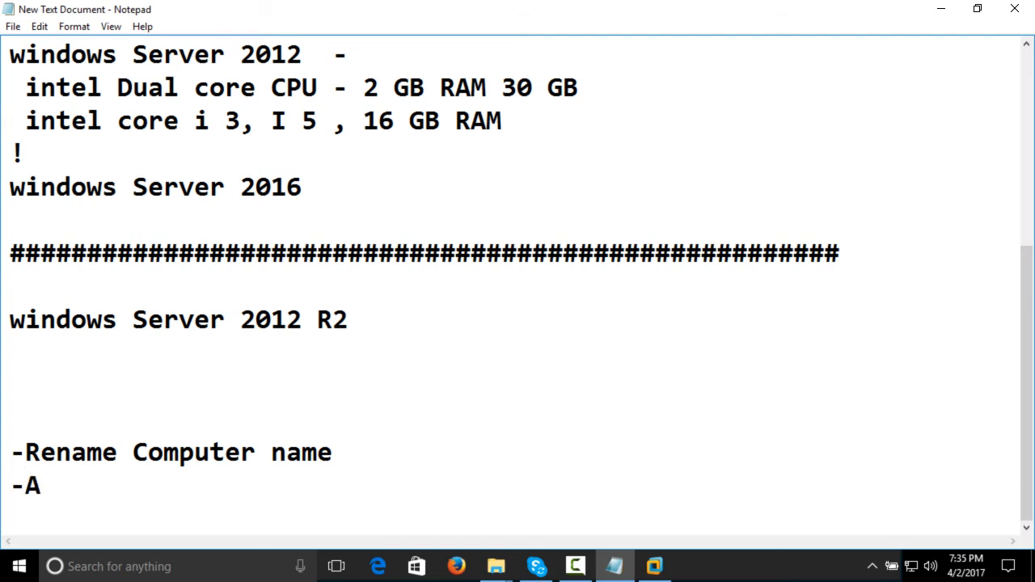
text(ssin)
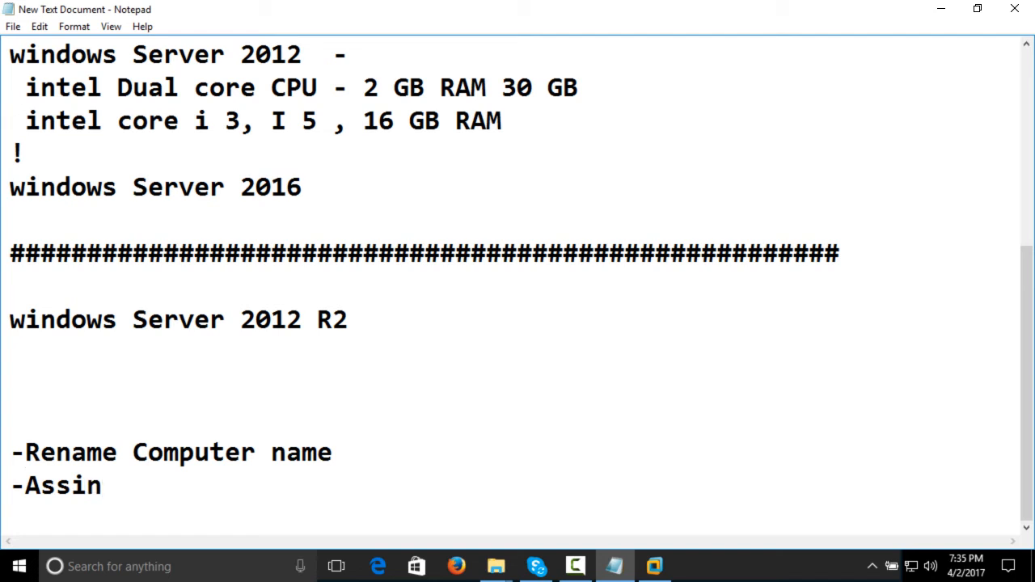
key(BackSpace)
text(fn)
key(BackSpace)
key(BackSpace)
key(BackSpace)
text(gn i)
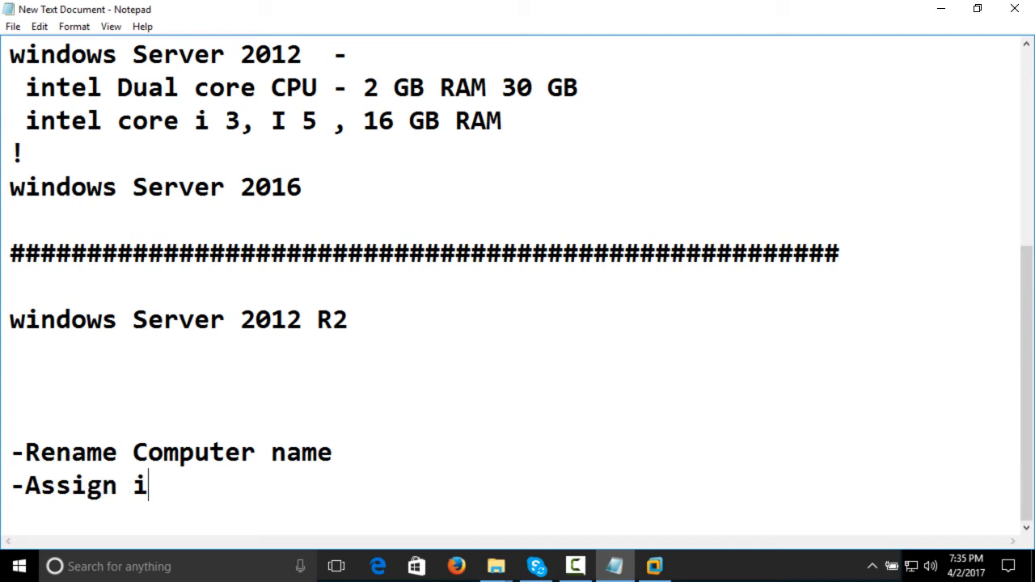
text(P aD)
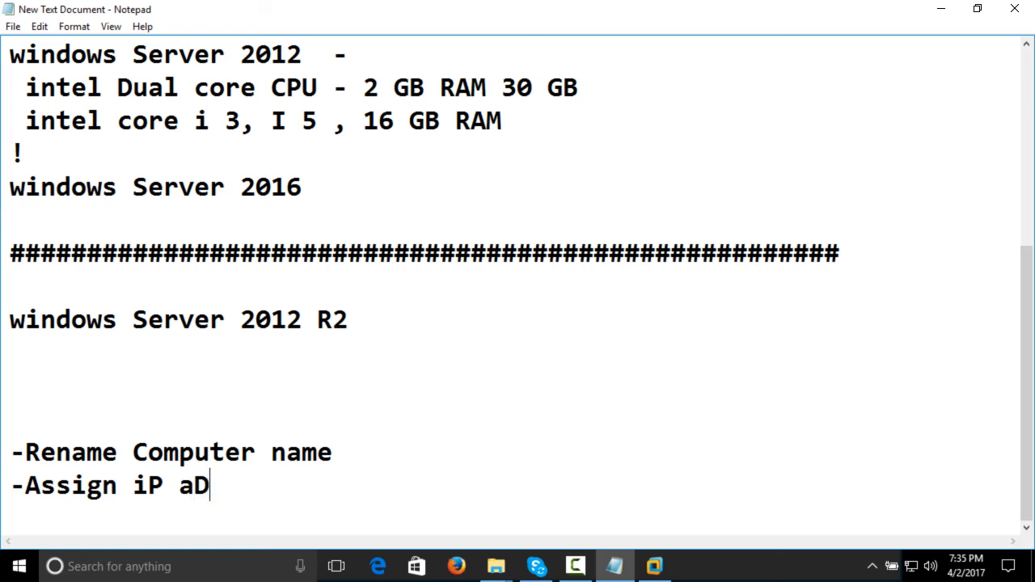
key(BackSpace)
text(ddress)
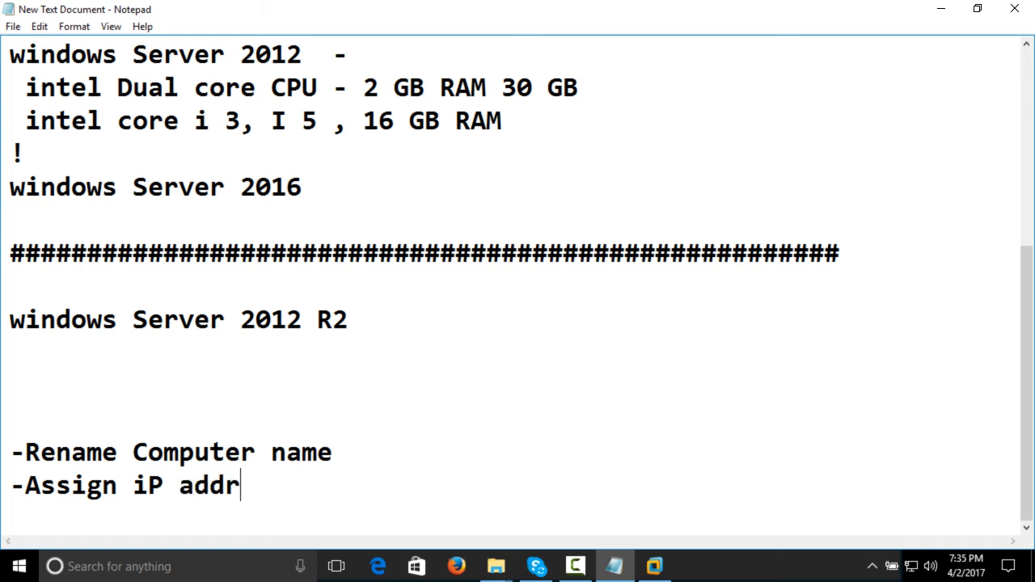
key(Left)
key(Left)
key(Left)
key(Left)
key(Left)
key(Left)
key(Left)
key(Left)
key(Left)
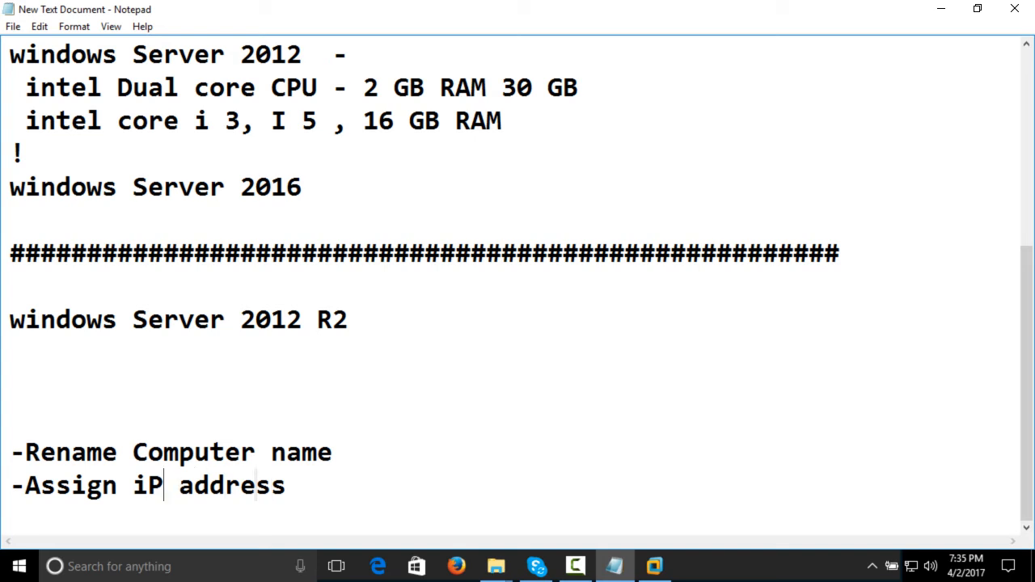
key(BackSpace)
text(I)
key(Right)
key(Right)
key(Right)
key(Right)
key(Right)
key(Right)
key(Right)
key(Right)
key(Right)
key(Return)
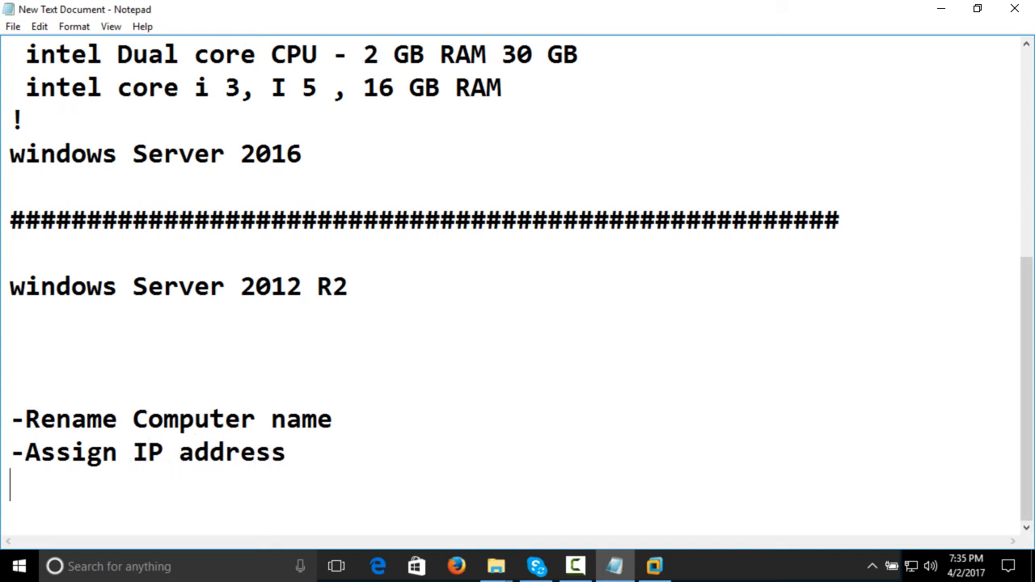
Add the line "-Reboot" below the IP address item, followed by a blank line
text(-reboot)
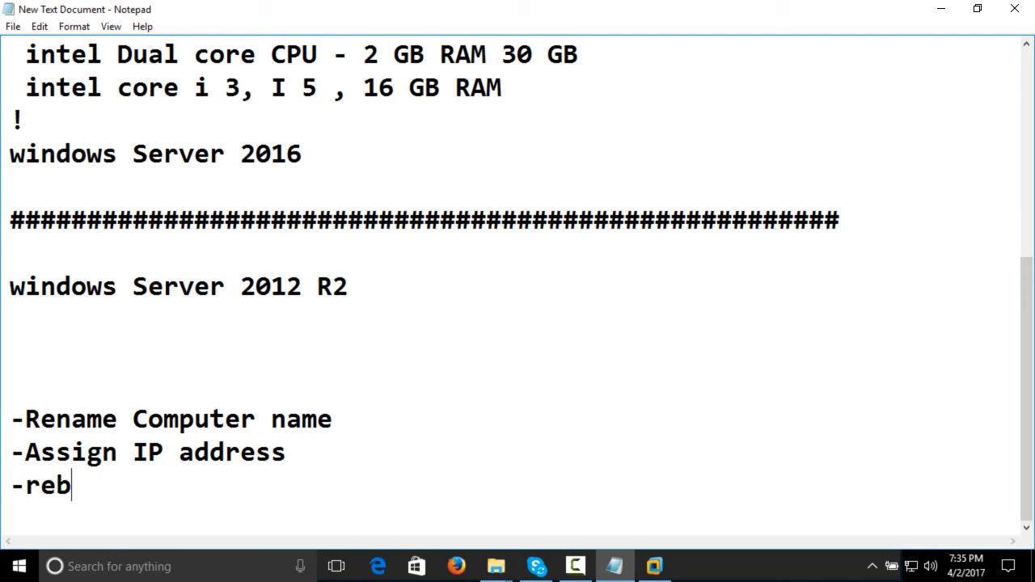
key(Left)
key(Left)
key(Left)
key(Left)
key(Left)
key(Left)
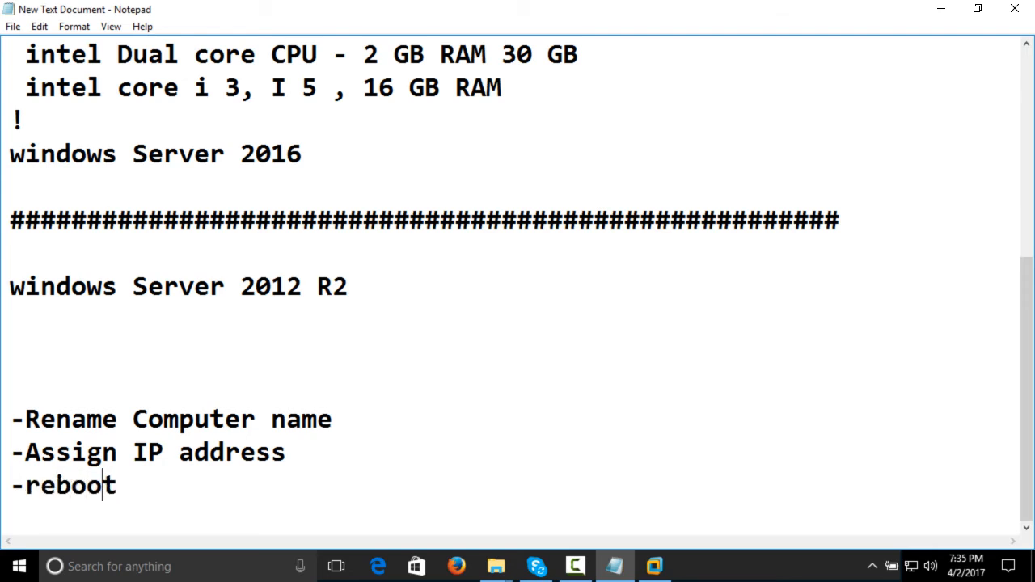
key(BackSpace)
text(R)
key(Right)
key(Right)
key(Right)
key(Right)
key(Right)
key(Return)
key(Return)
Add the indented line "-upgrading windows server 2012 R2 to ADDS / Domain controller" below the blank line and start a new line
text(-)
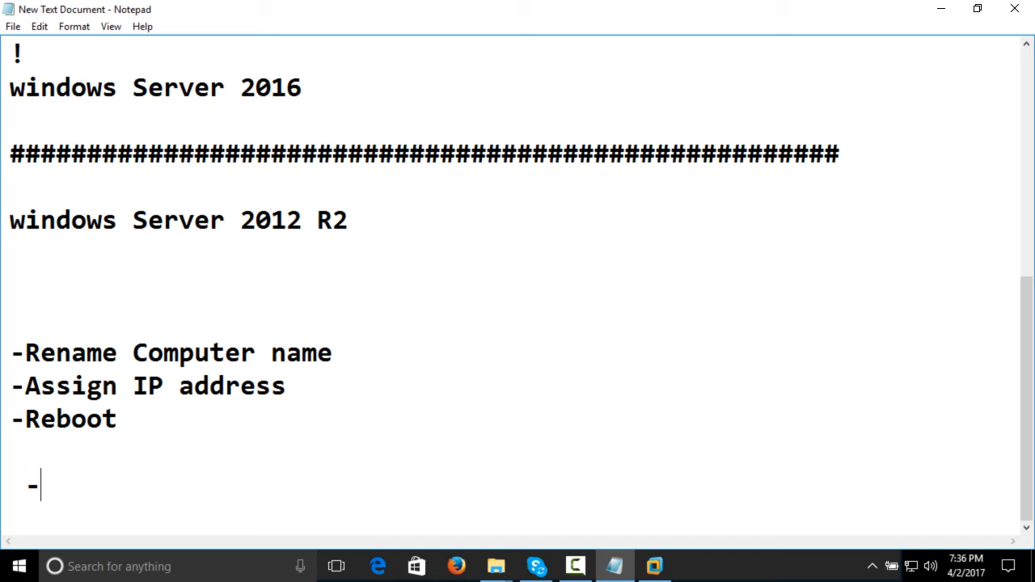
text(upd)
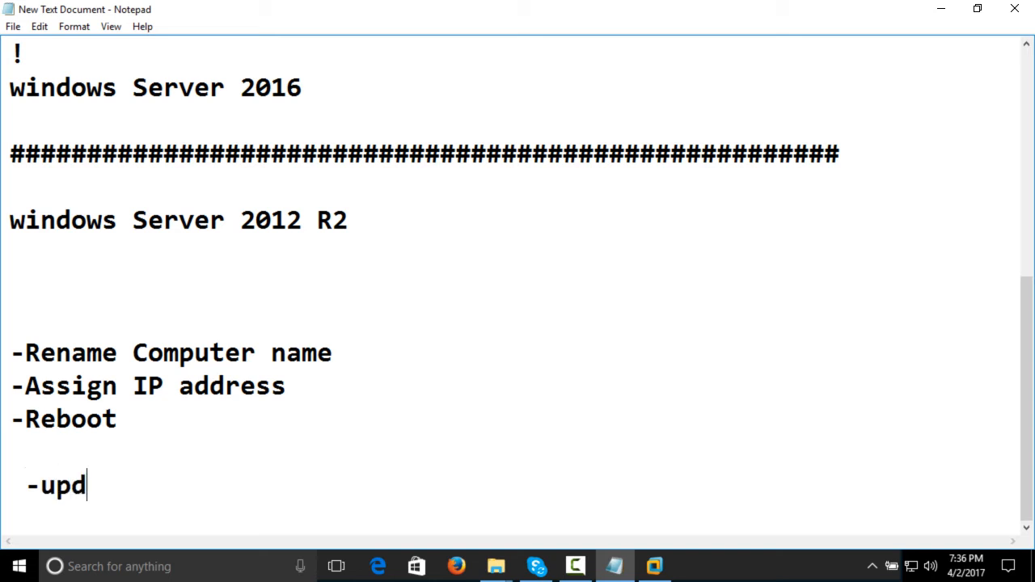
text(atinf)
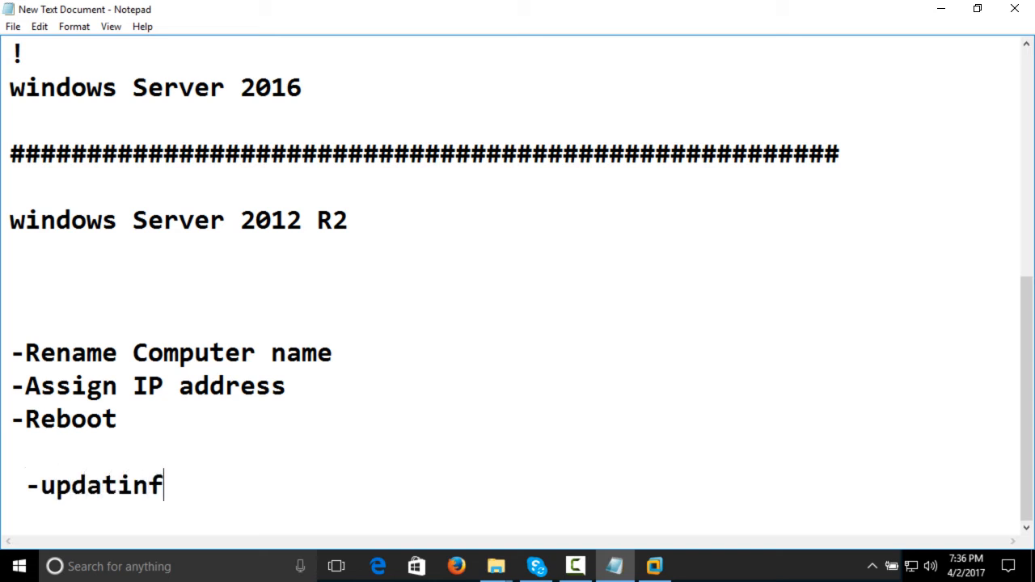
key(BackSpace)
key(BackSpace)
key(BackSpace)
key(BackSpace)
key(BackSpace)
key(BackSpace)
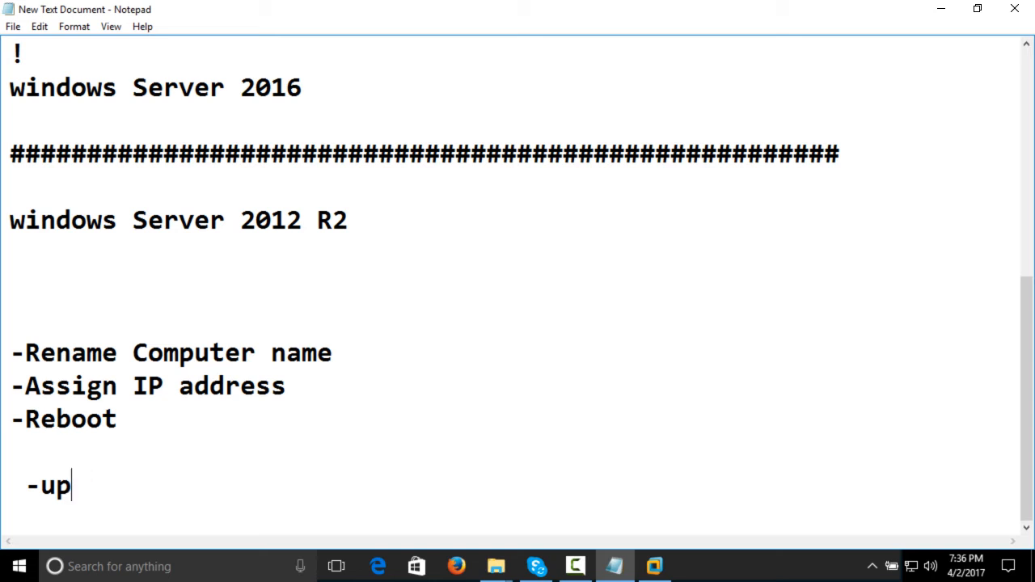
text(frading)
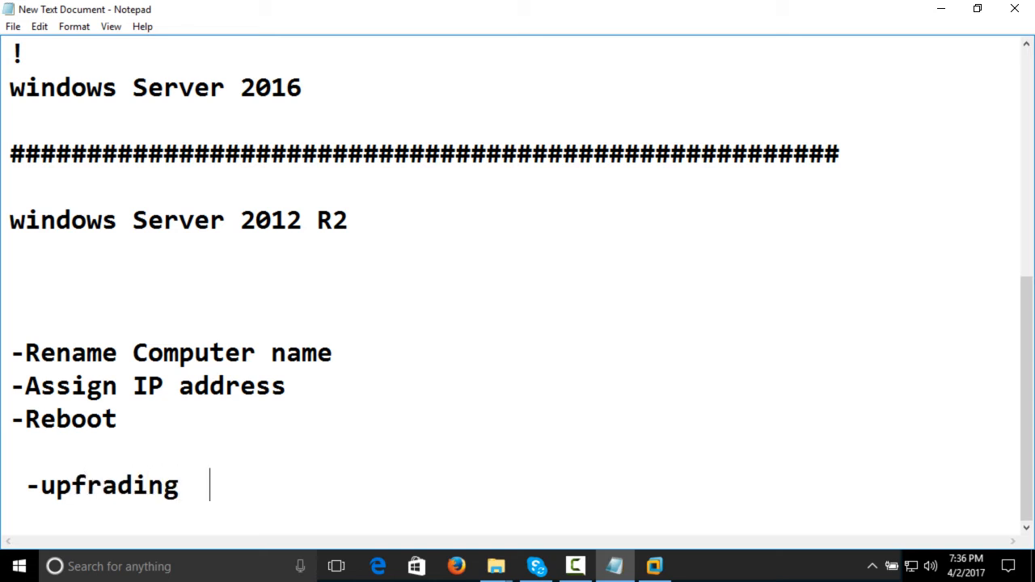
key(BackSpace)
key(BackSpace)
key(BackSpace)
key(BackSpace)
key(BackSpace)
key(BackSpace)
key(BackSpace)
key(BackSpace)
key(BackSpace)
key(BackSpace)
text(p)
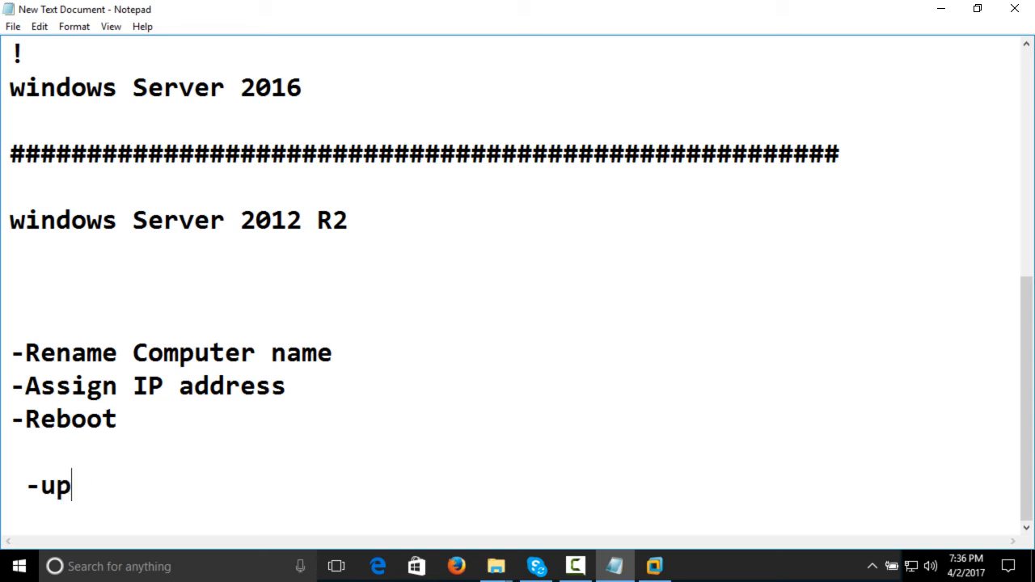
text(grading)
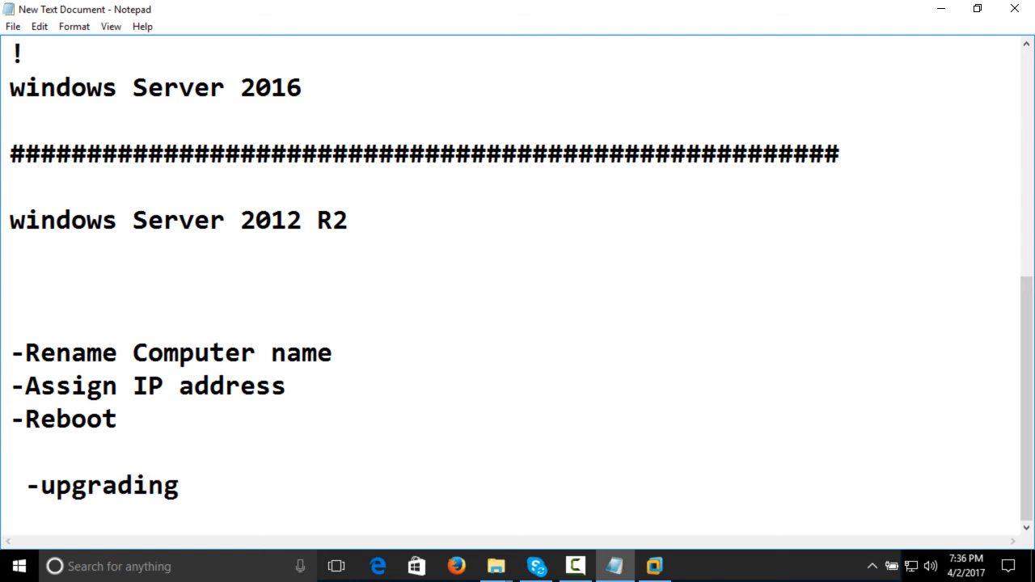
text( windows)
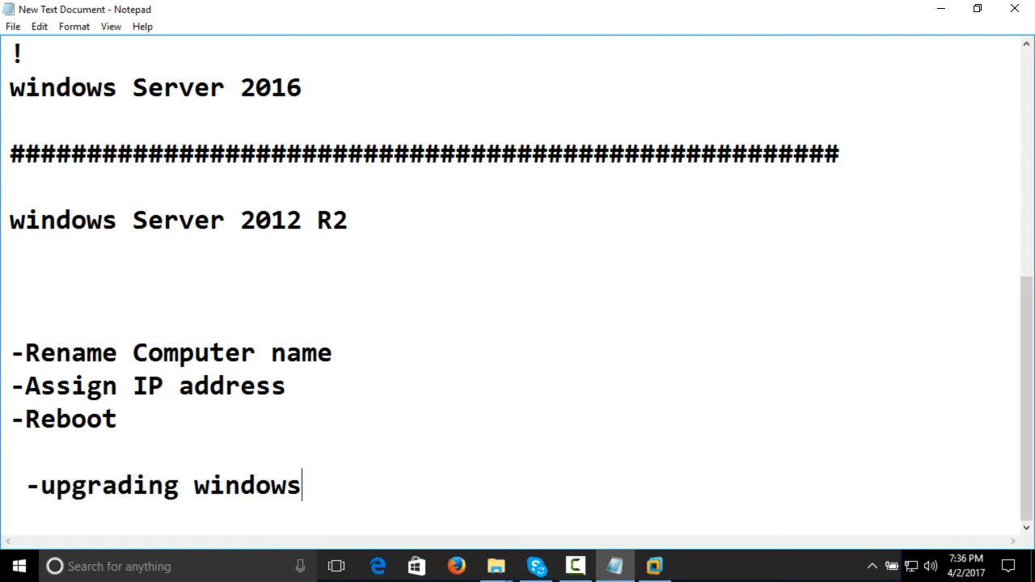
text( server 201)
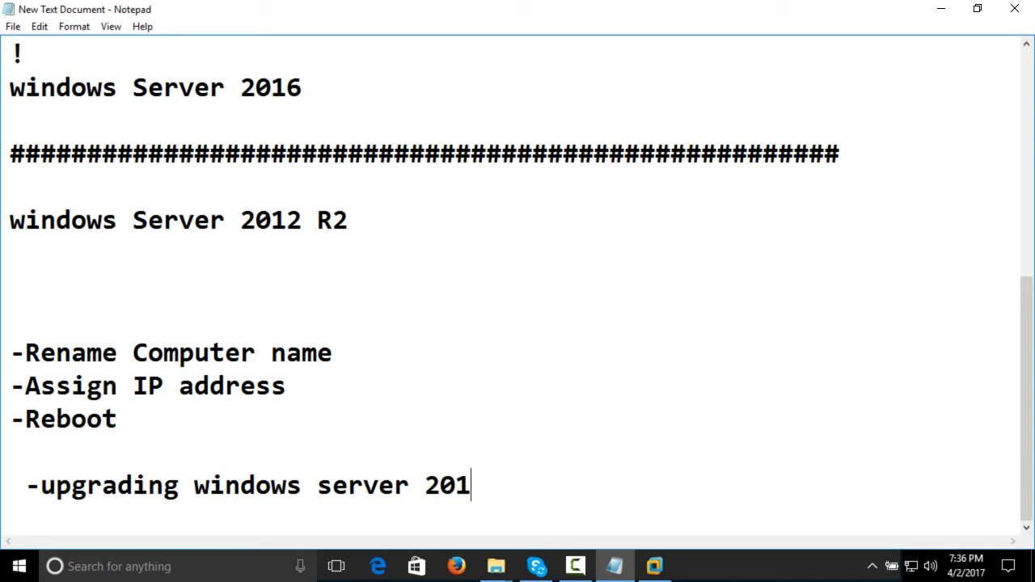
text(2 R2 to )
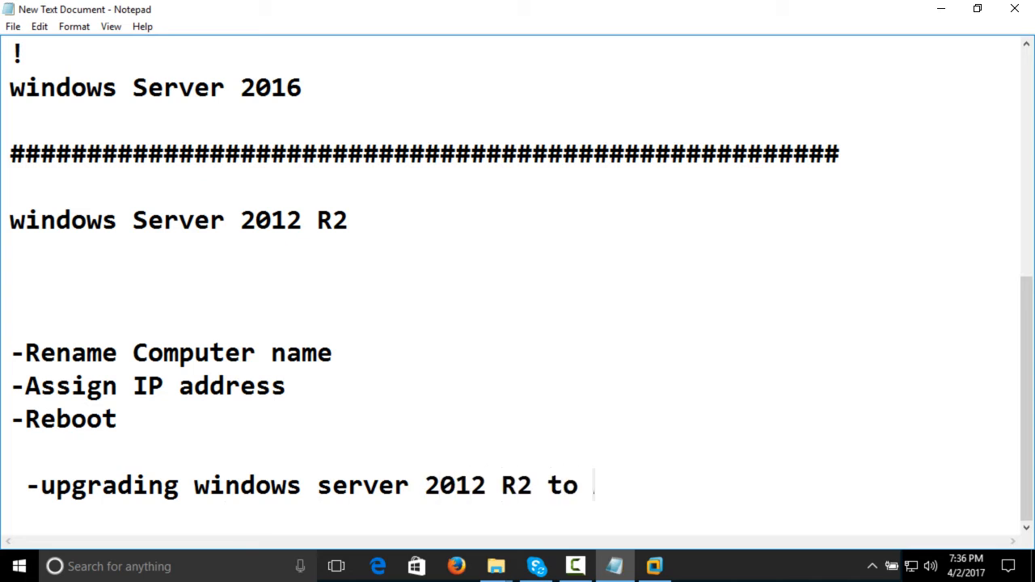
text(Add)
key(BackSpace)
key(BackSpace)
text(DDS)
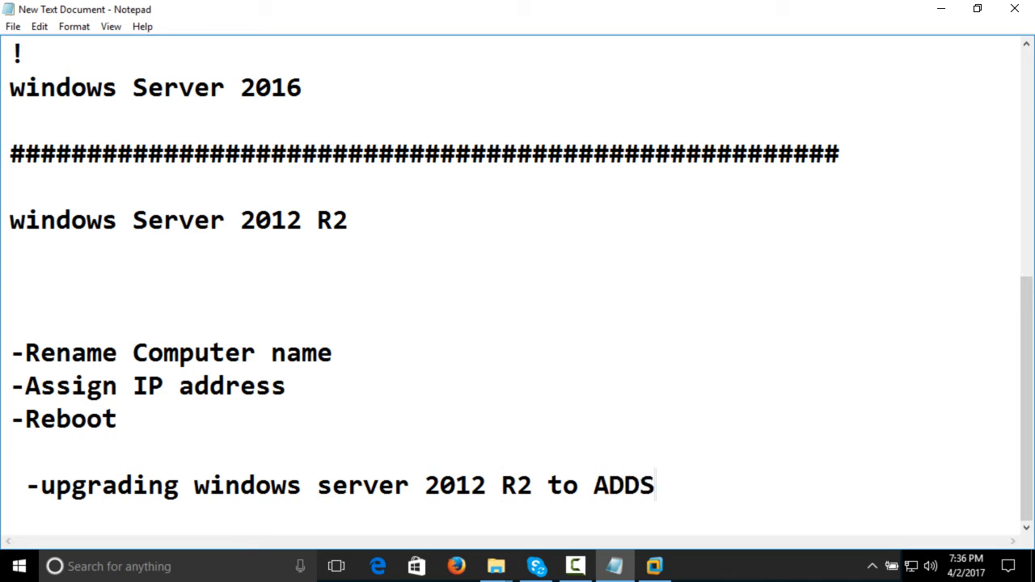
text( / Do)
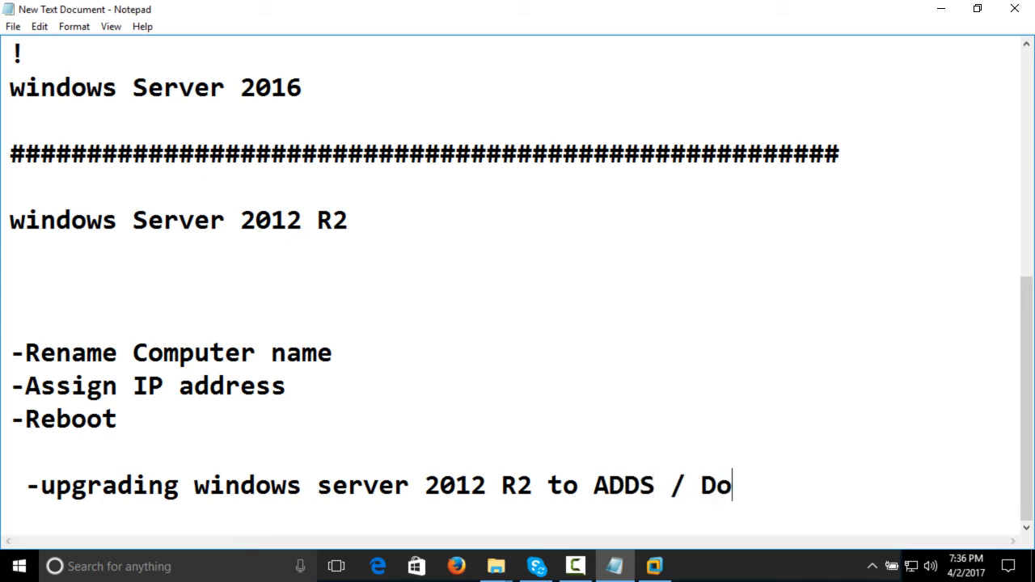
text(main cont)
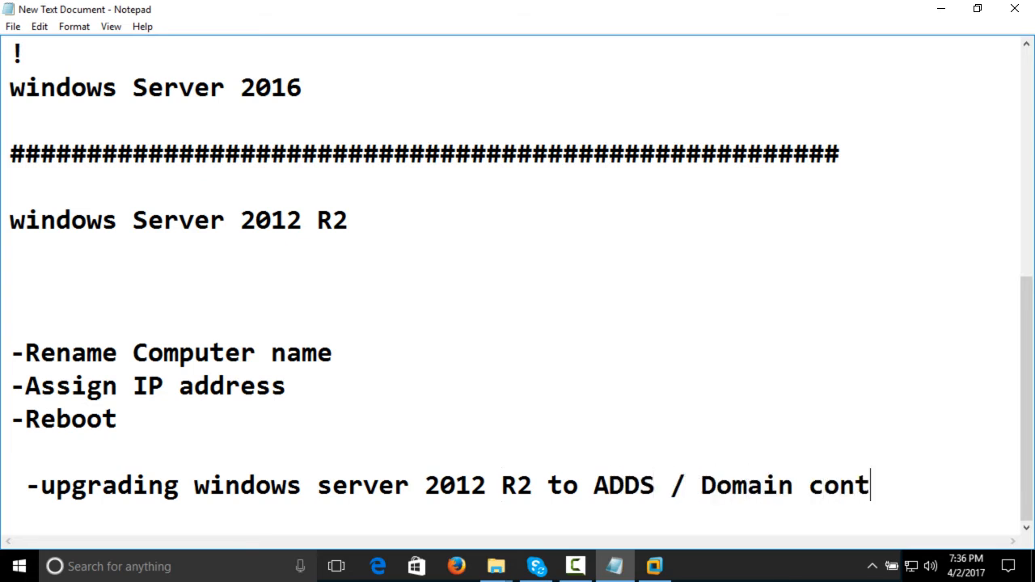
text(roller)
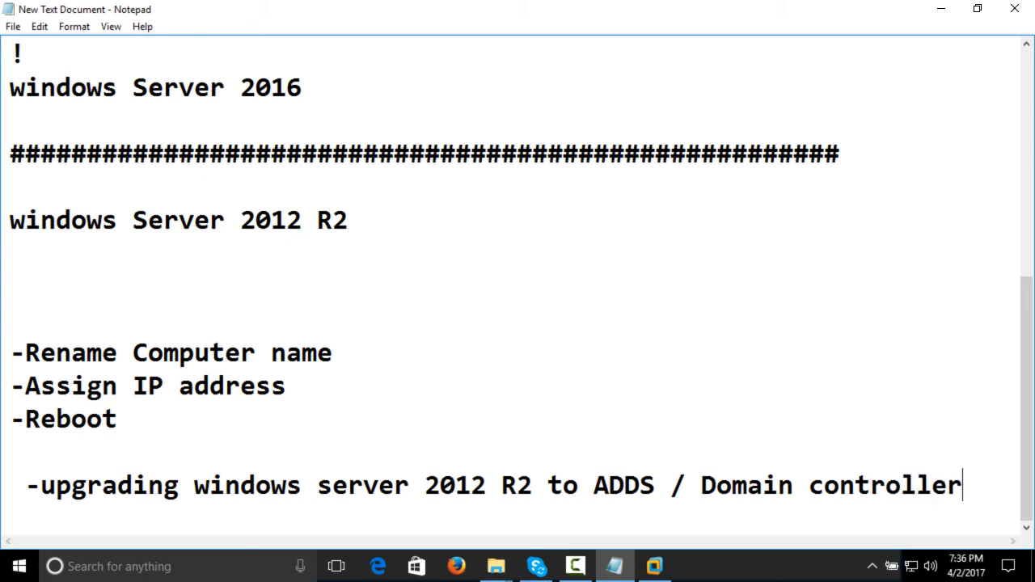
key(Return)
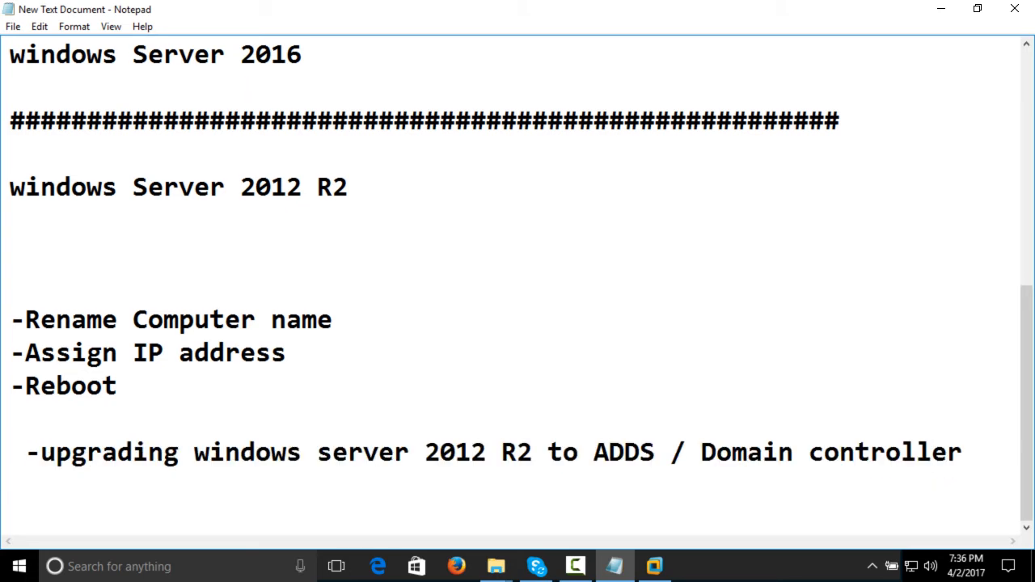
Switch to the Windows Server 2012 Demo virtual machine in VMware Workstation, unlock it, and sign in as Administrator with the account password
click(653, 567)
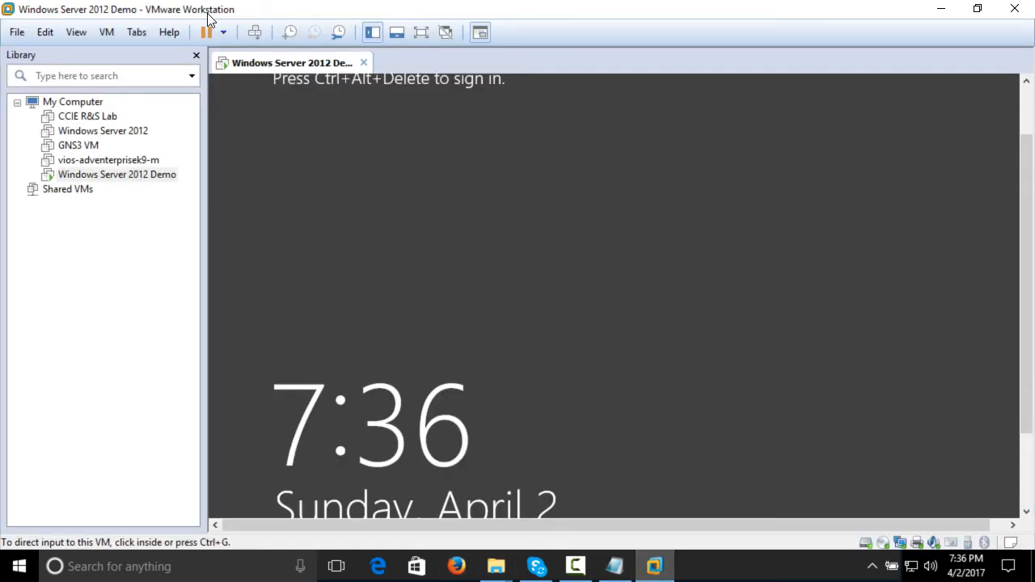
click(88, 32)
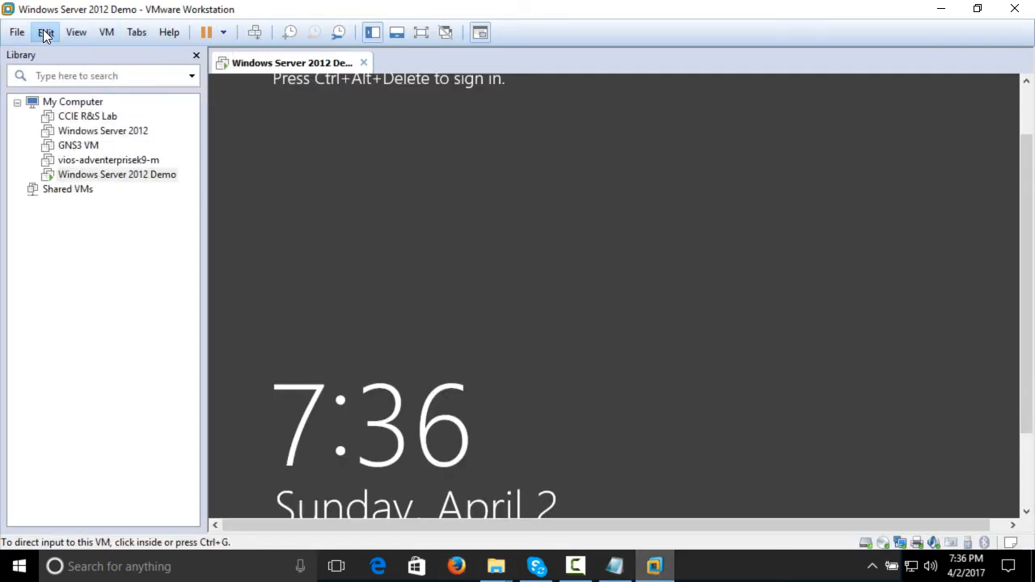
click(17, 32)
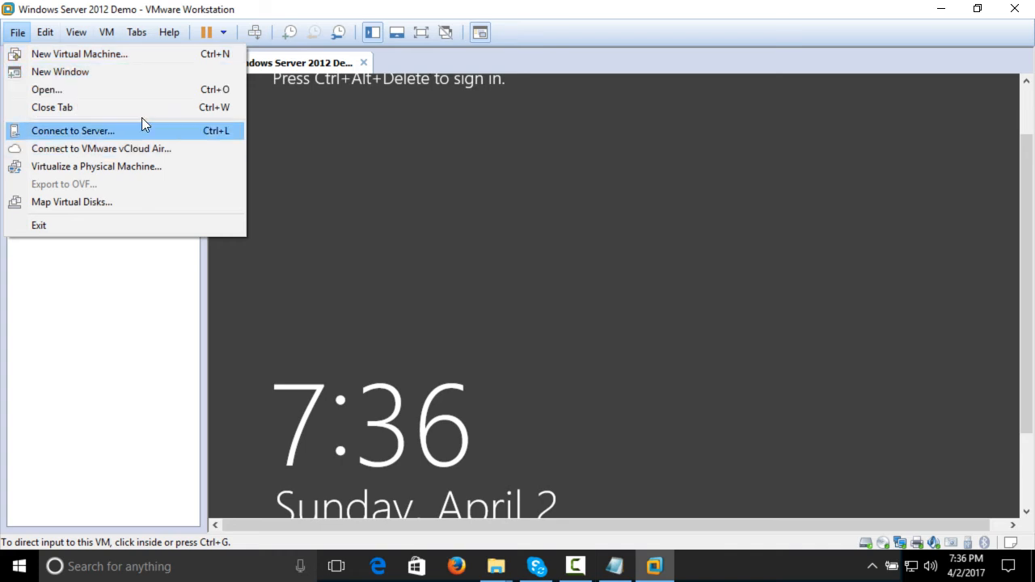
mouse_move(118, 30)
click(129, 116)
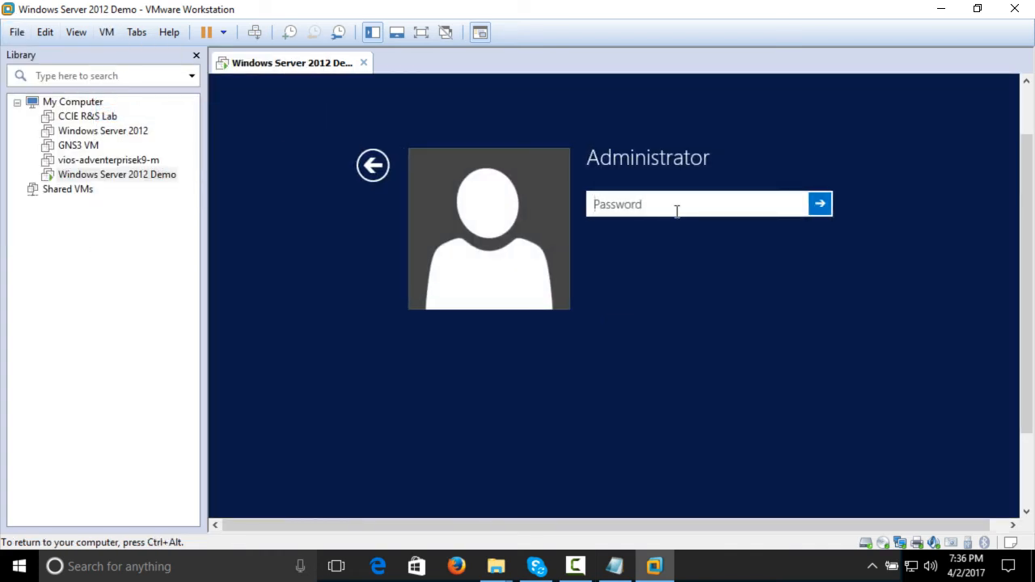
text(P@ssw0rd)
key(Return)
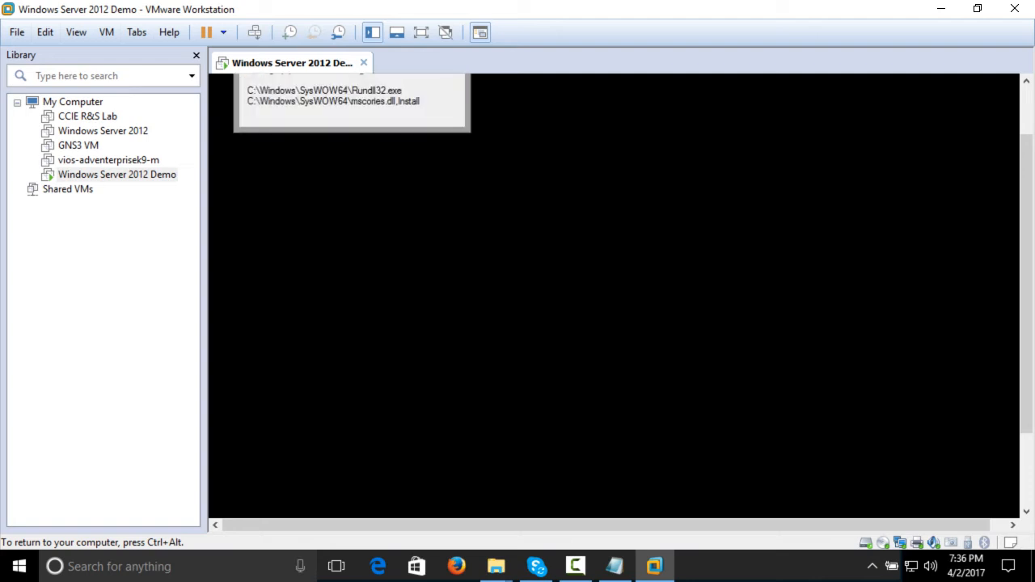
Release the input from the virtual machine, show it in full screen, and pin the full-screen toolbar
key(ctrl+alt)
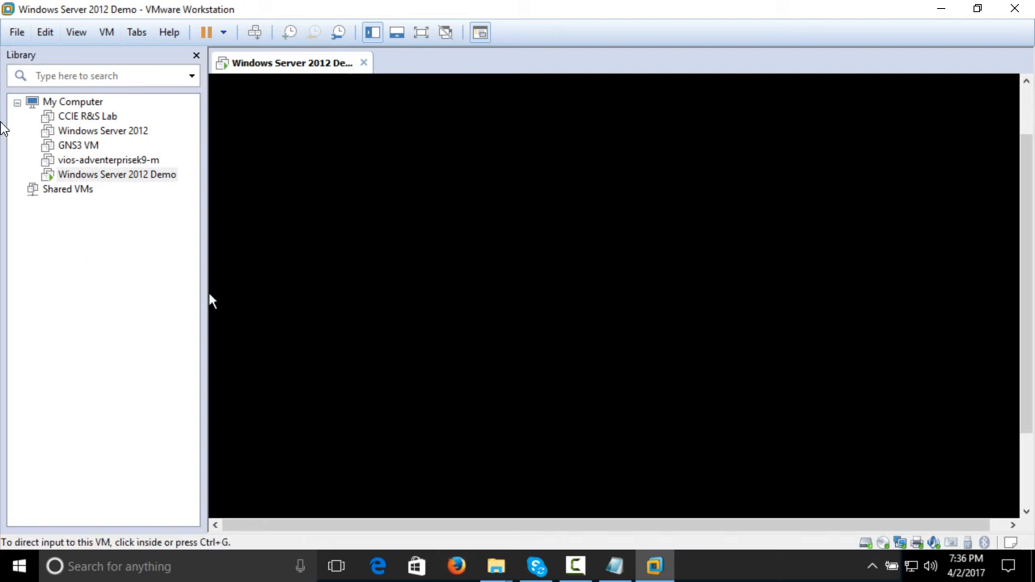
click(76, 32)
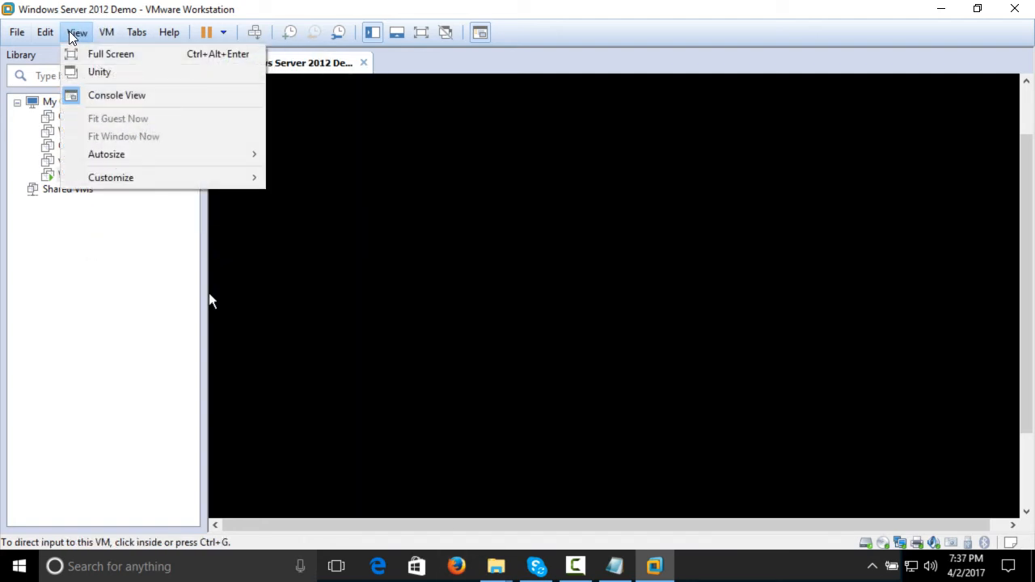
click(129, 54)
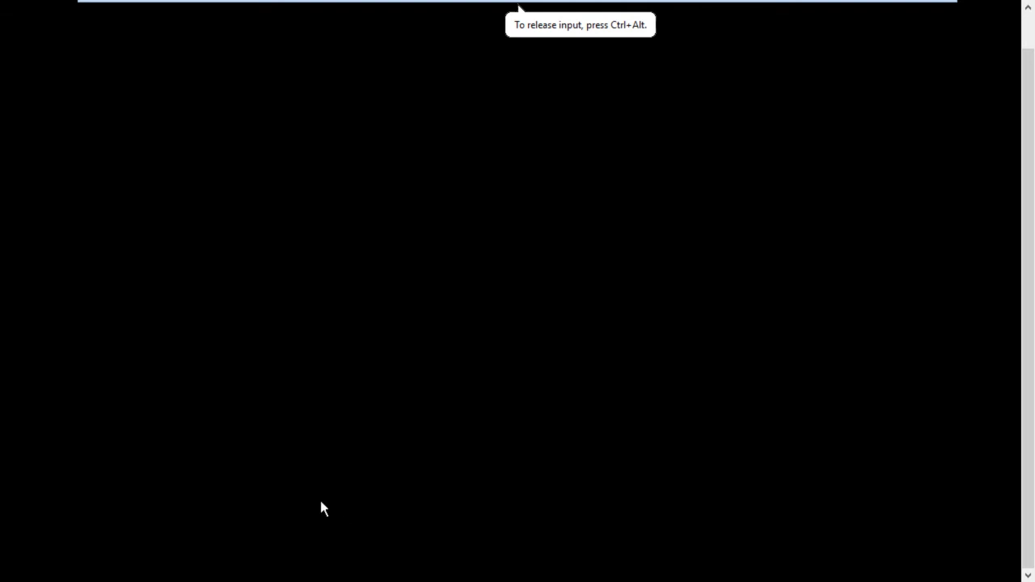
mouse_move(149, 4)
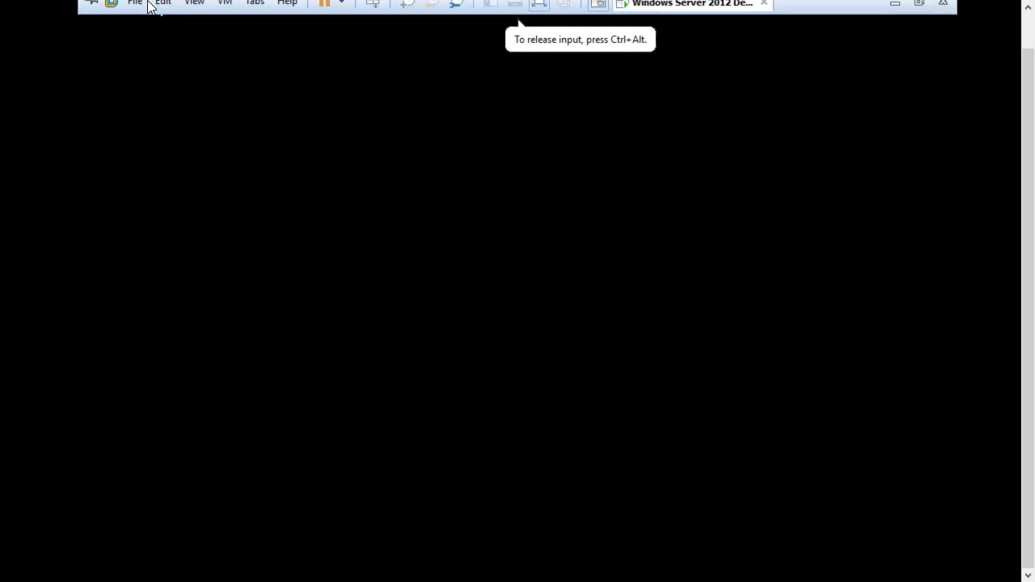
click(93, 12)
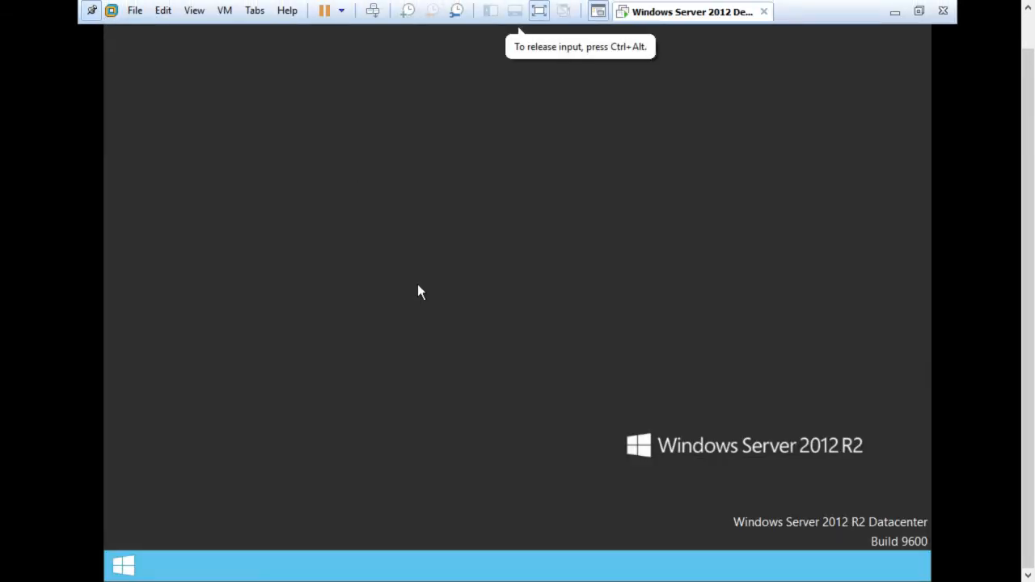
right_click(463, 339)
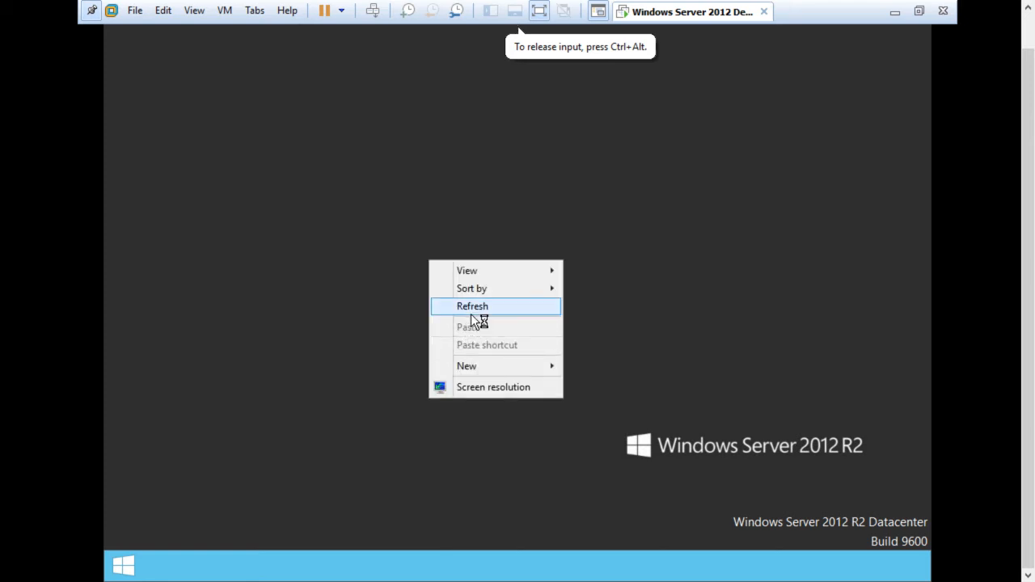
click(471, 312)
right_click(458, 283)
click(487, 328)
right_click(481, 304)
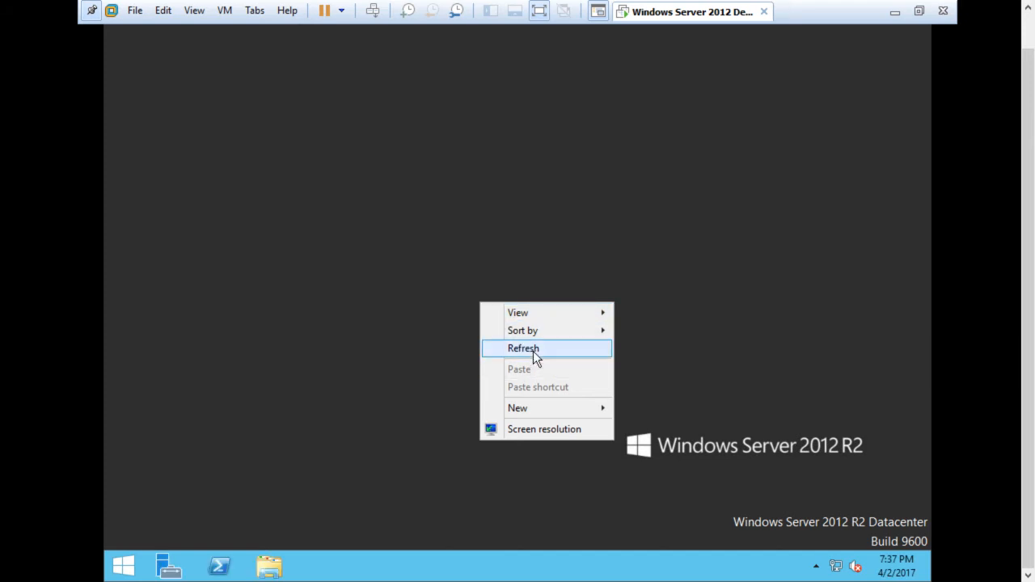
click(533, 351)
right_click(500, 292)
click(534, 338)
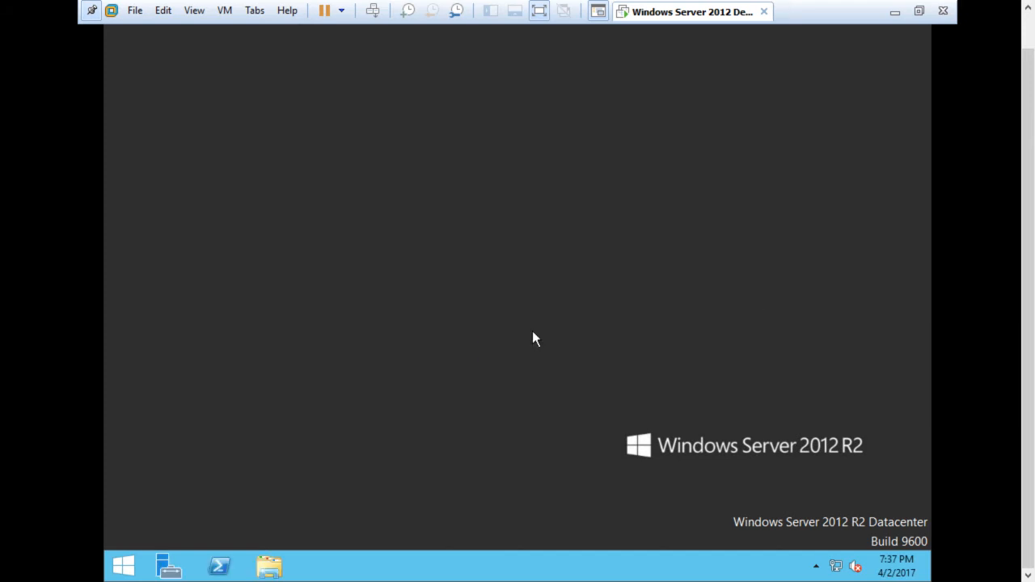
right_click(472, 194)
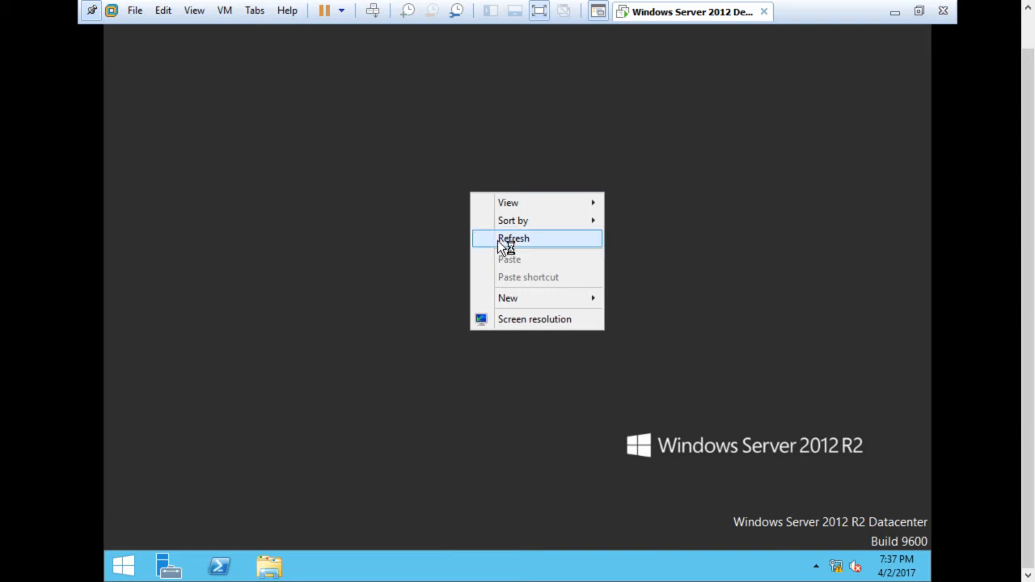
click(502, 239)
right_click(488, 211)
click(535, 260)
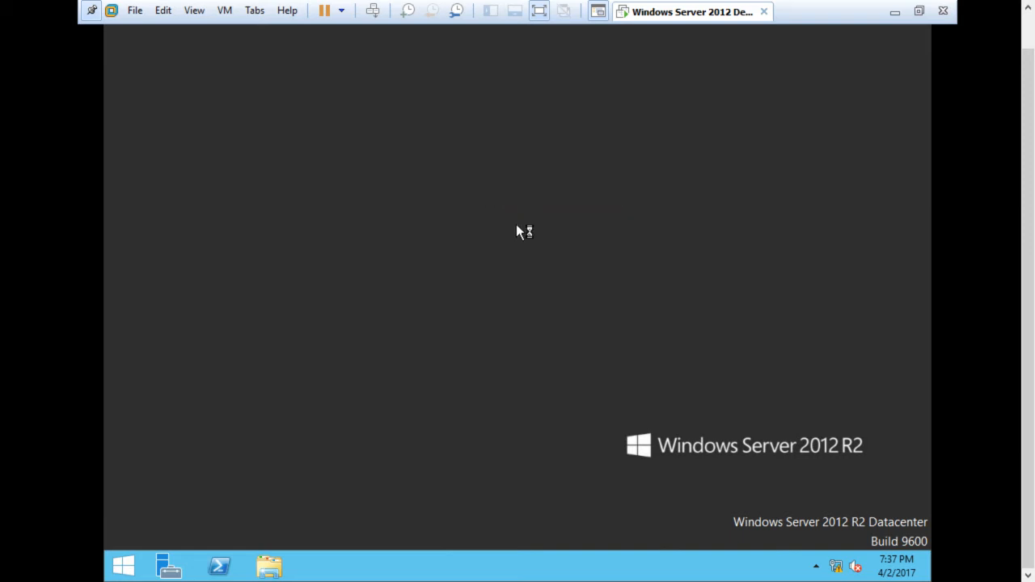
right_click(516, 224)
click(533, 272)
Open the system properties of This PC from the server's Start screen
click(122, 566)
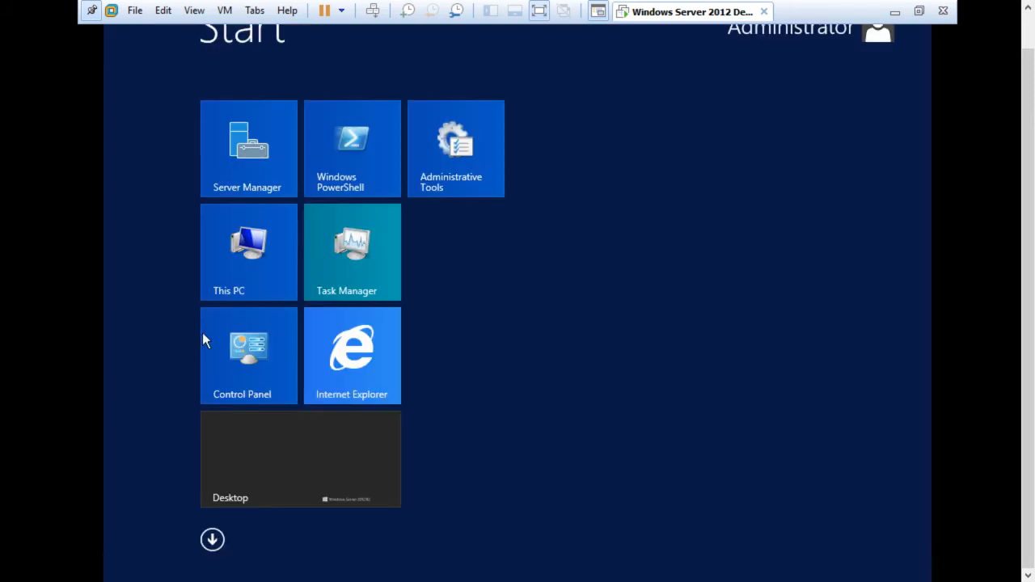
right_click(221, 249)
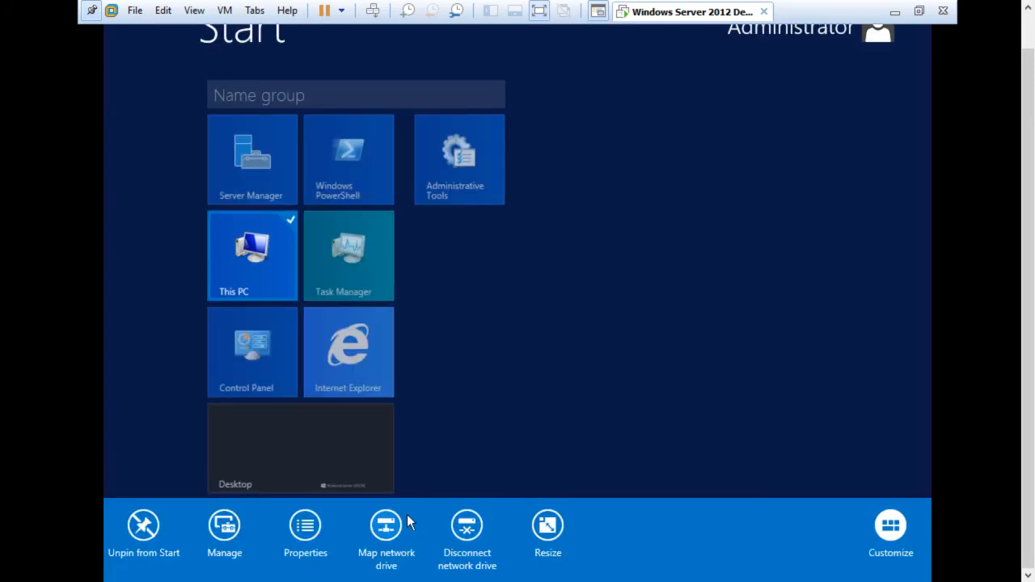
click(308, 531)
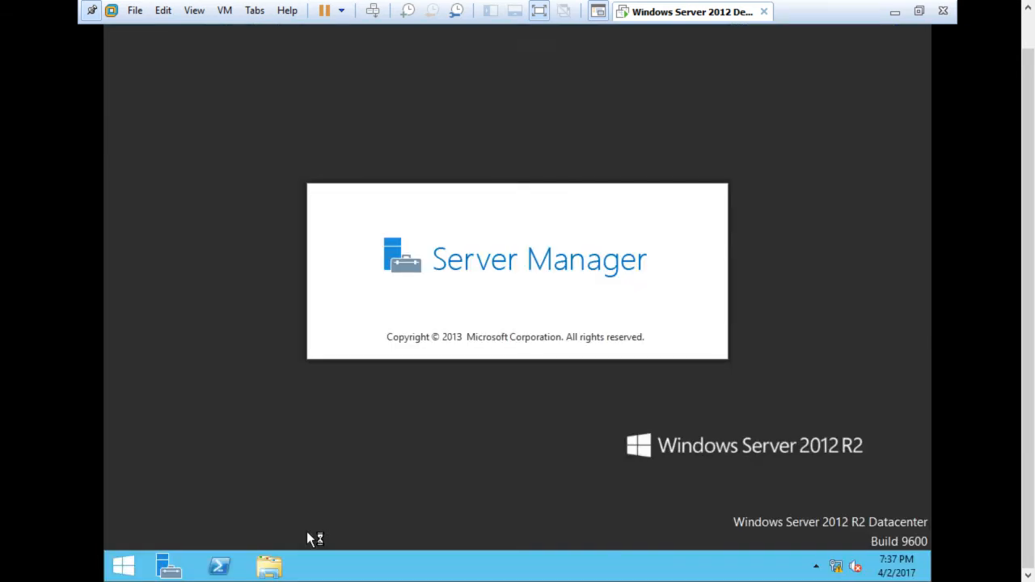
right_click(843, 185)
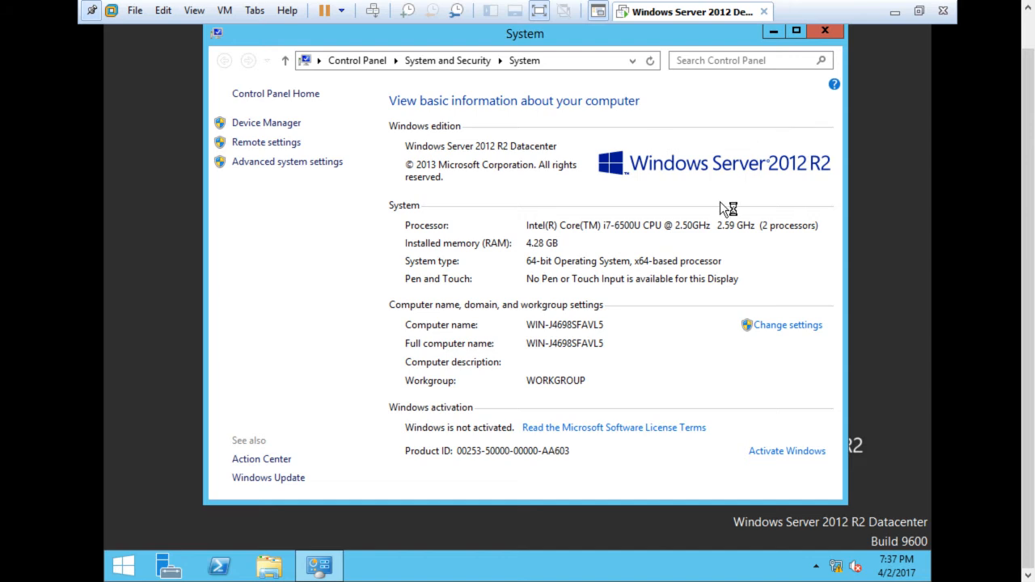
Change the computer name to SRV10, keep the WORKGROUP membership, and acknowledge the restart notice
click(765, 329)
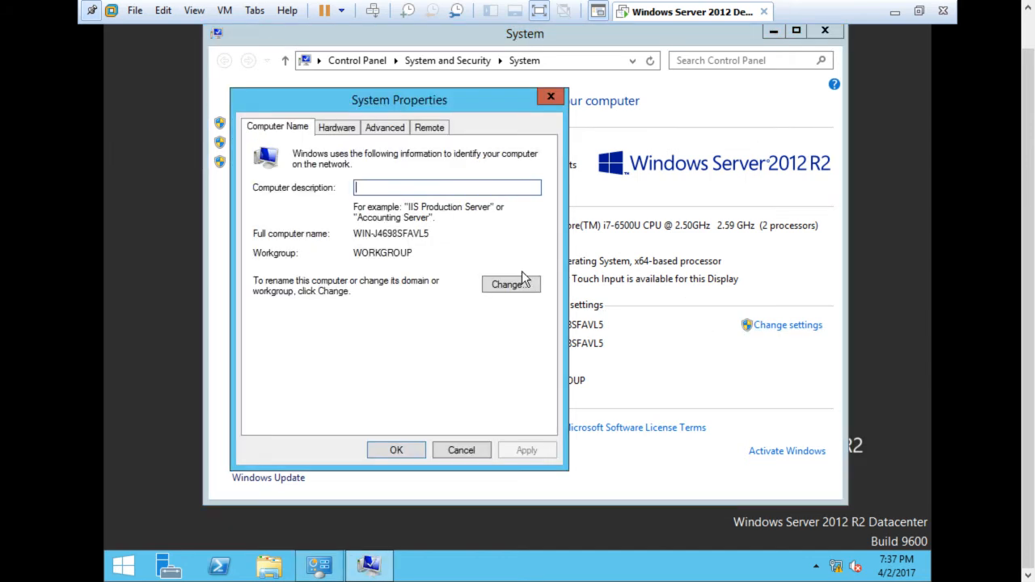
click(512, 284)
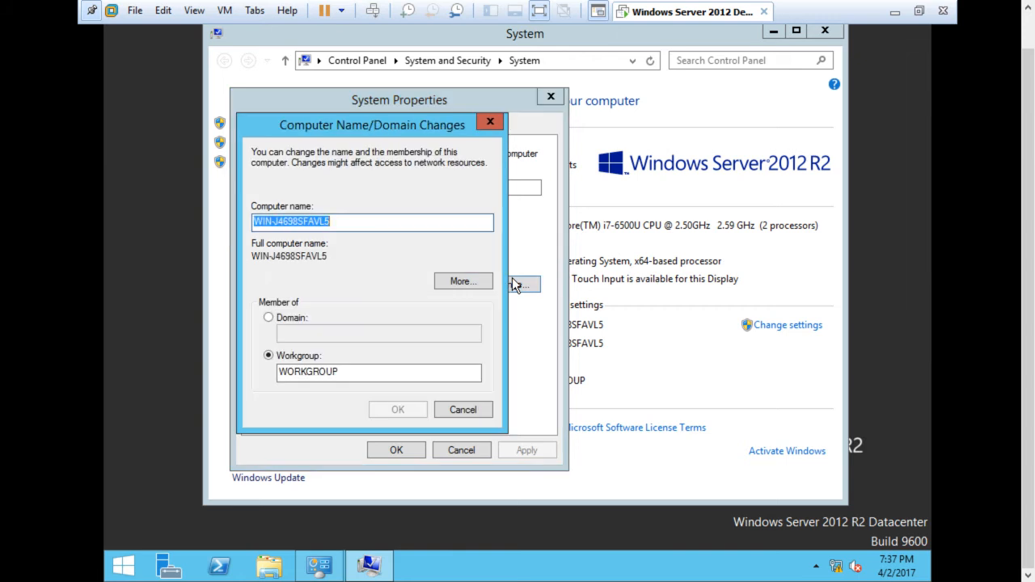
key(BackSpace)
text(SRV10)
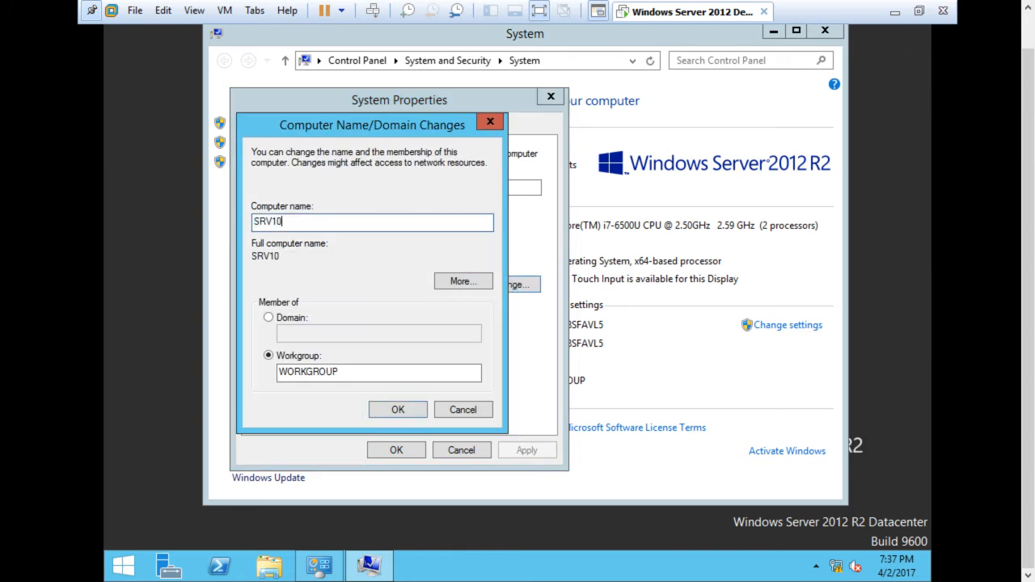
click(401, 414)
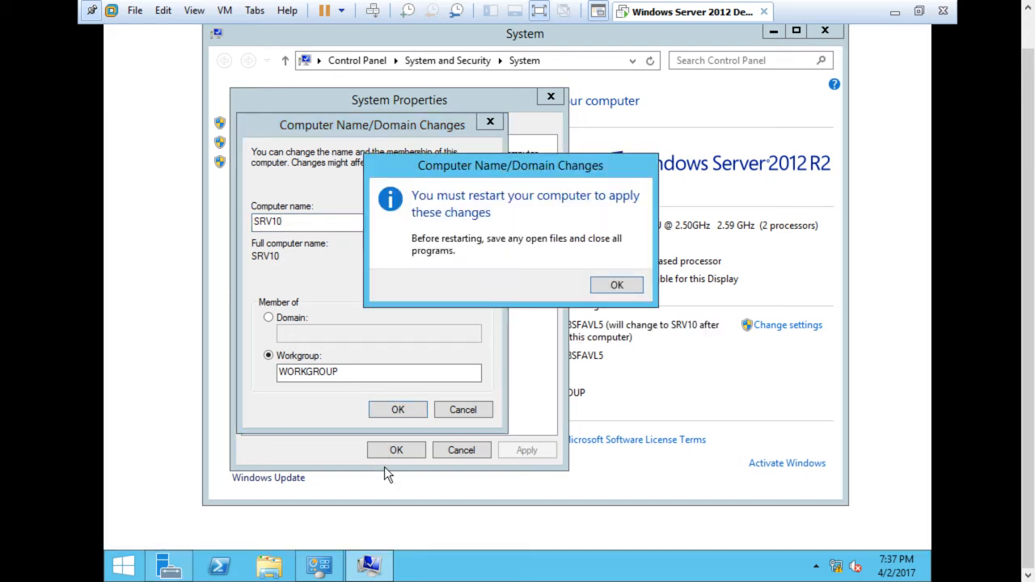
click(610, 292)
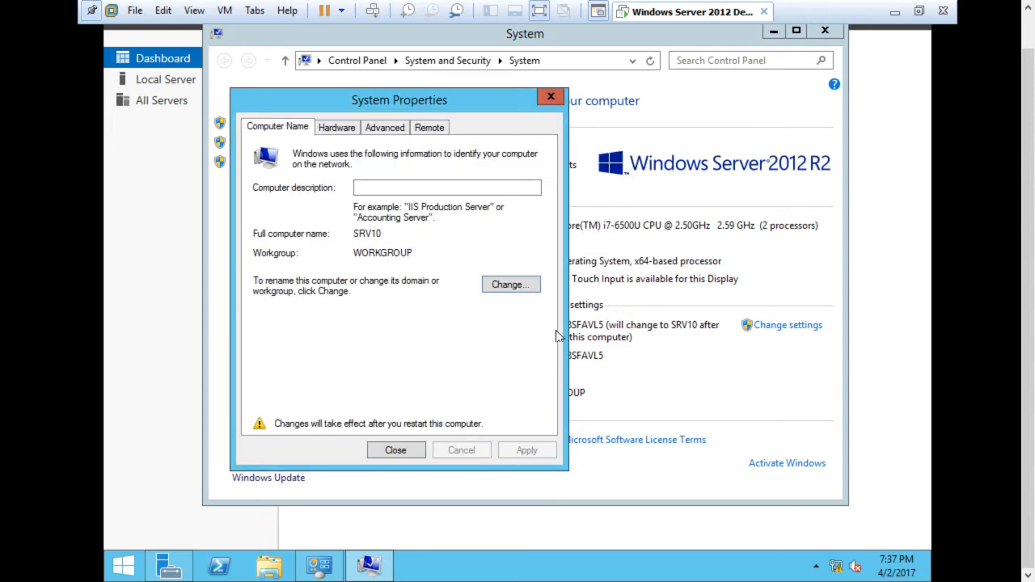
Close System Properties, postpone the restart, and close the System window
click(396, 451)
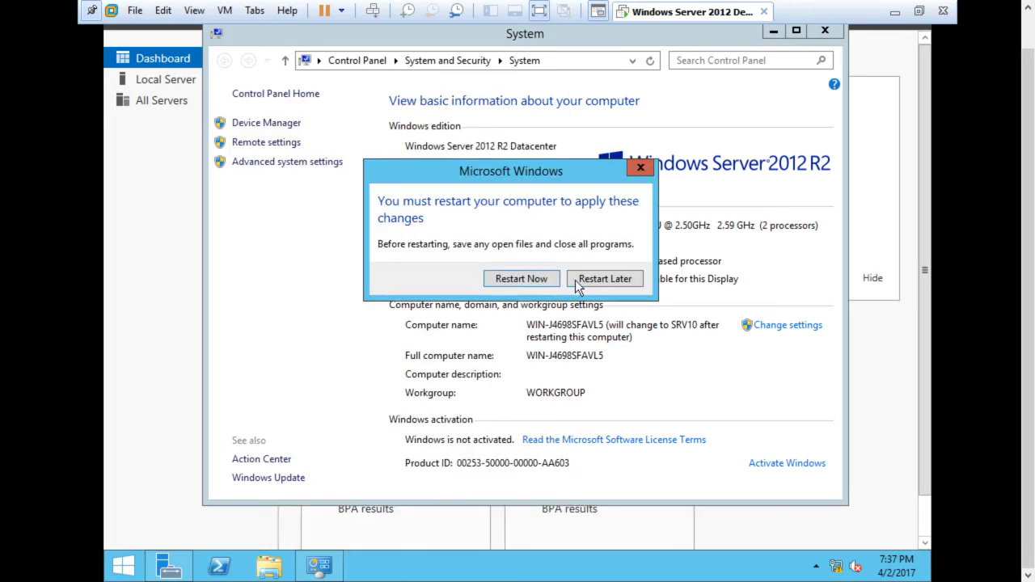
click(579, 280)
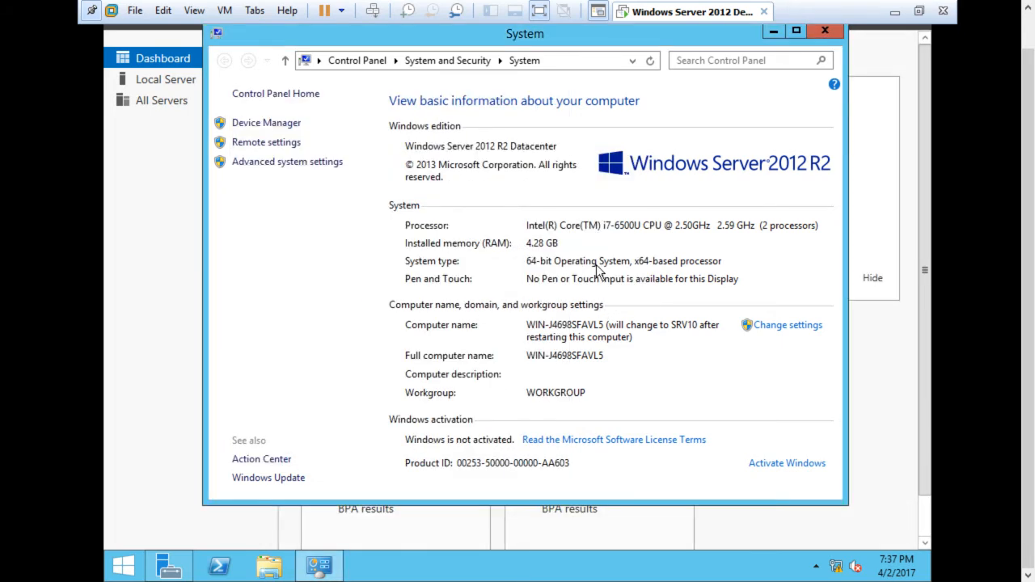
click(811, 33)
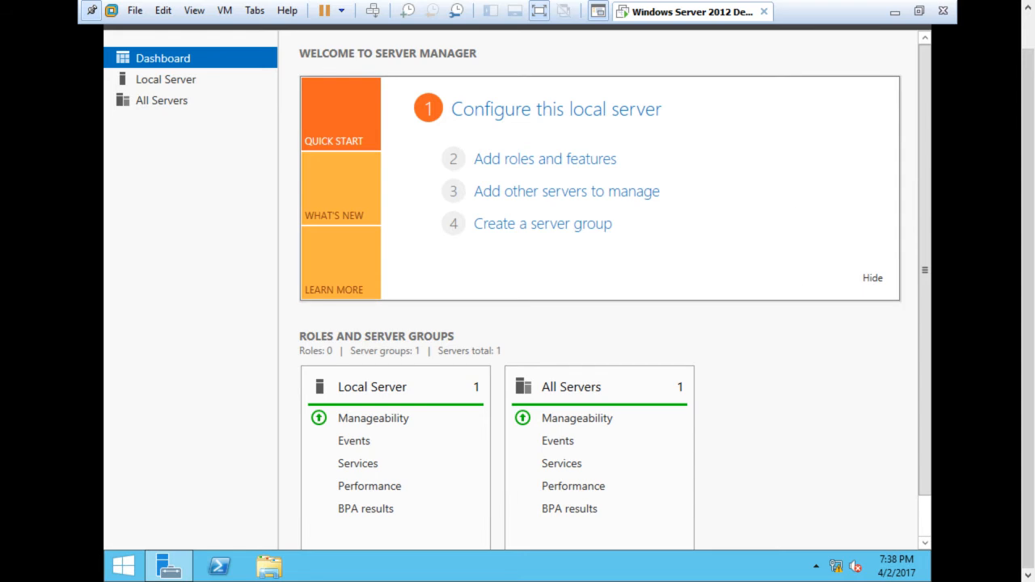
Open the Internet Protocol Version 4 (TCP/IPv4) properties of the Ethernet0 adapter through Network and Sharing Center
right_click(841, 570)
key(Escape)
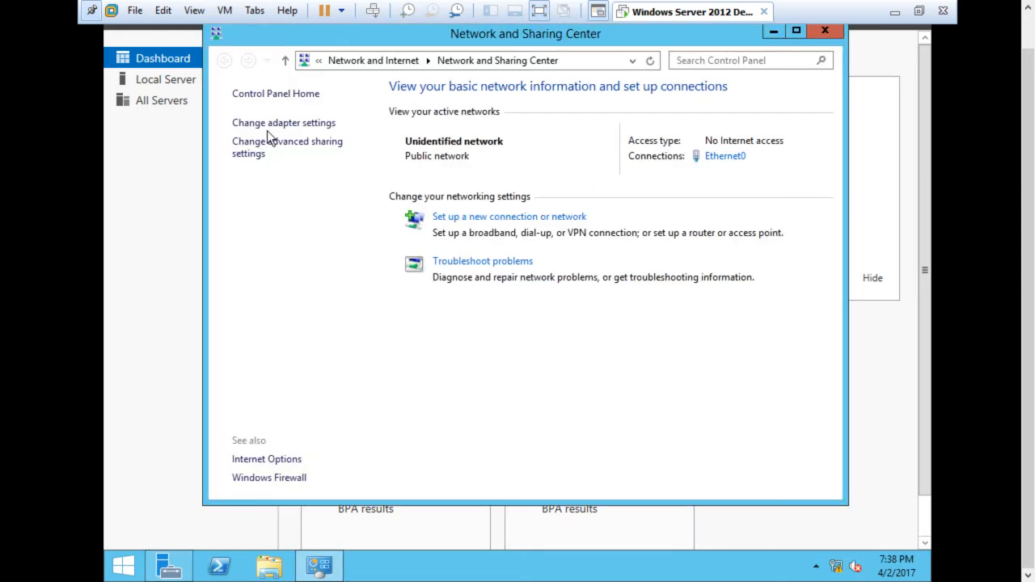
click(272, 123)
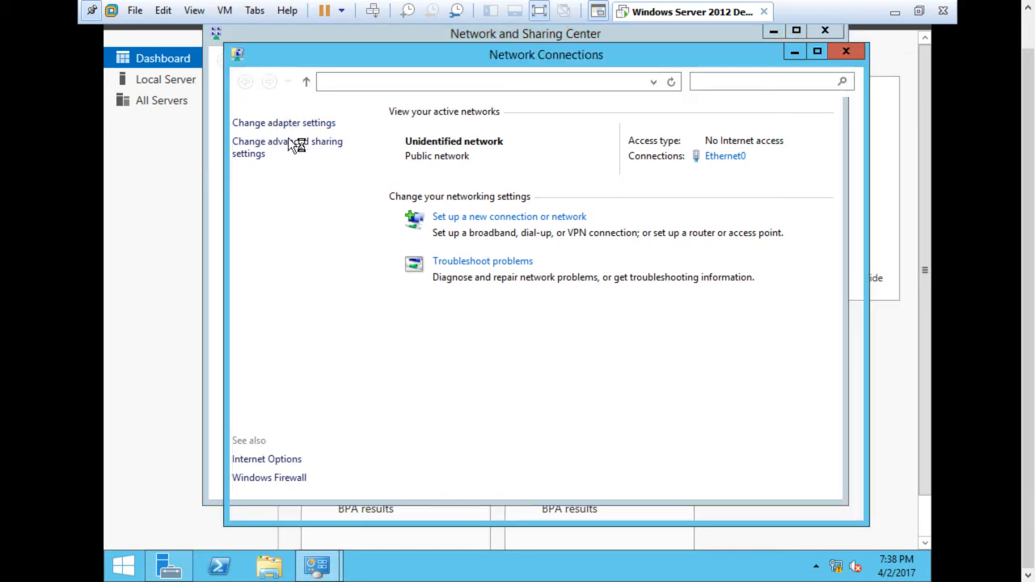
right_click(288, 140)
click(315, 284)
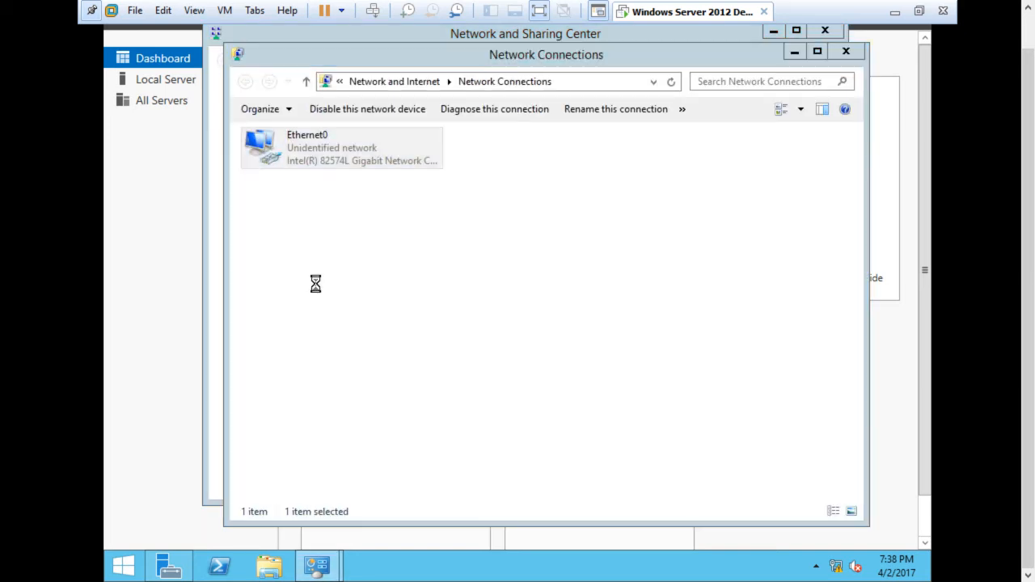
double_click(404, 346)
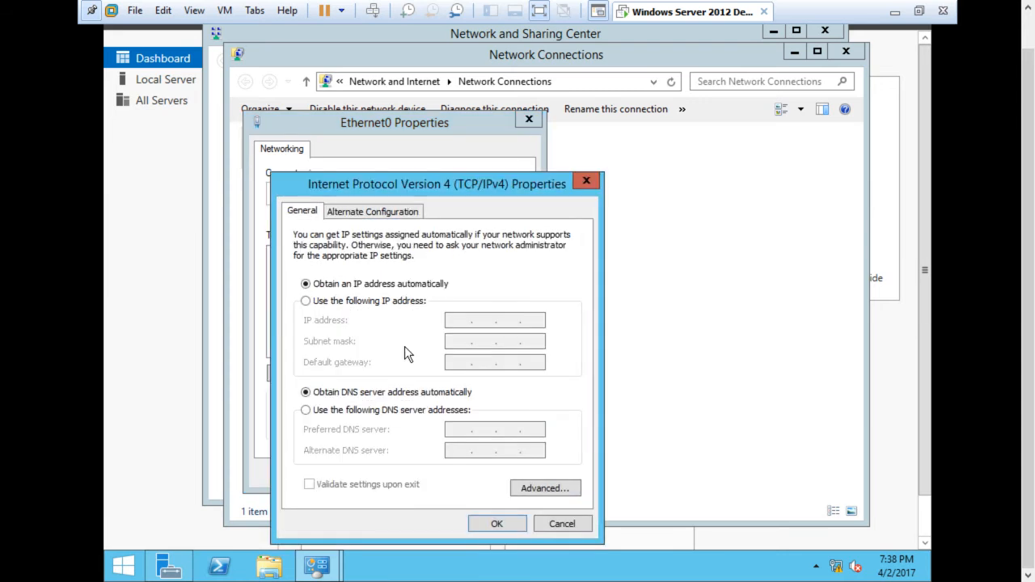
Assign Ethernet0 the static IP address 23.1.1.1 with subnet mask 255.0.0.0
click(382, 302)
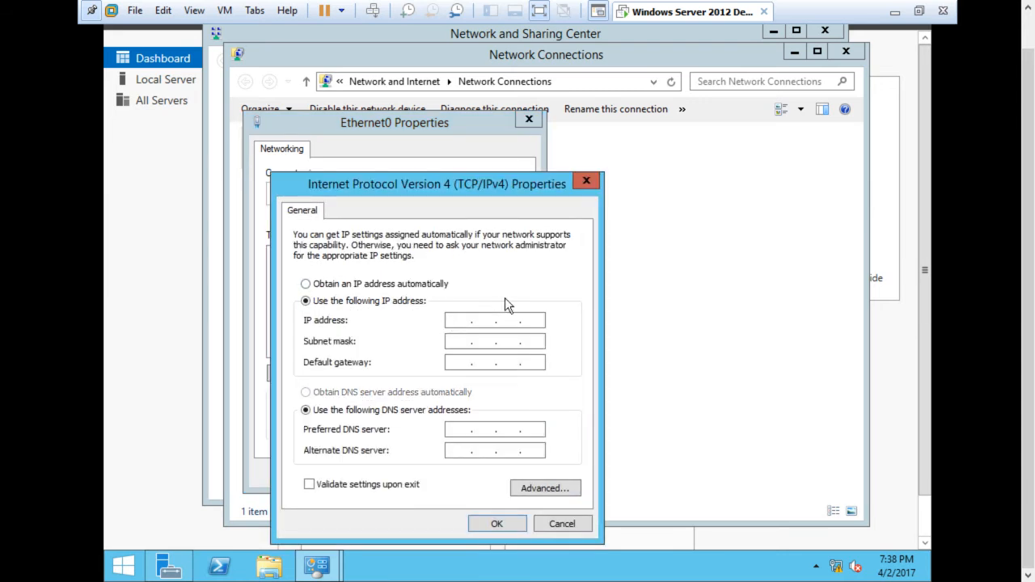
text(23 . 1 . 1 . 1)
key(Tab)
key(Tab)
key(Tab)
key(Tab)
Leave the default gateway empty, set the preferred DNS server to 127.0.0.1, and accept the IPv4 settings
text(127.0.0.0)
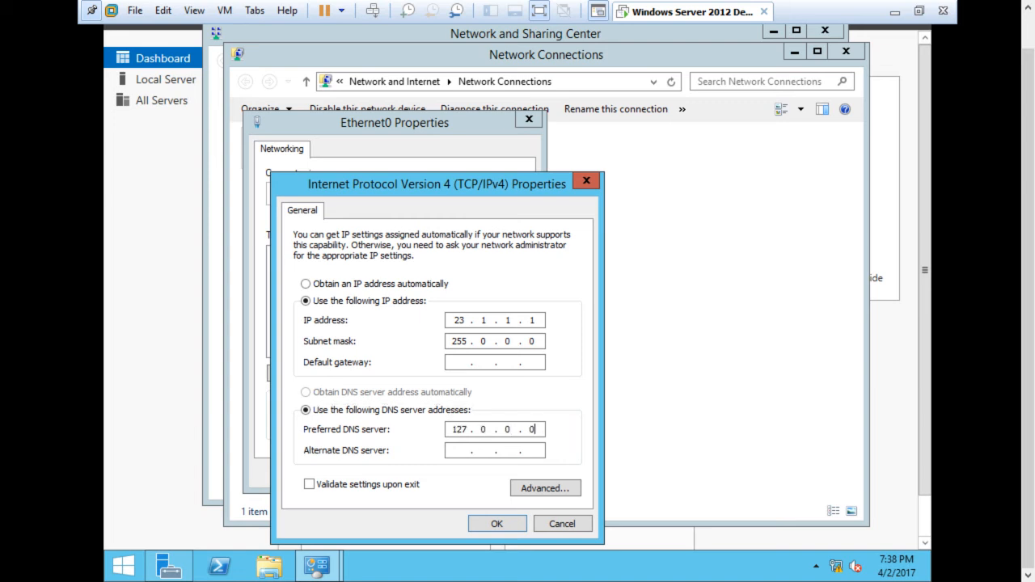
key(BackSpace)
text(1)
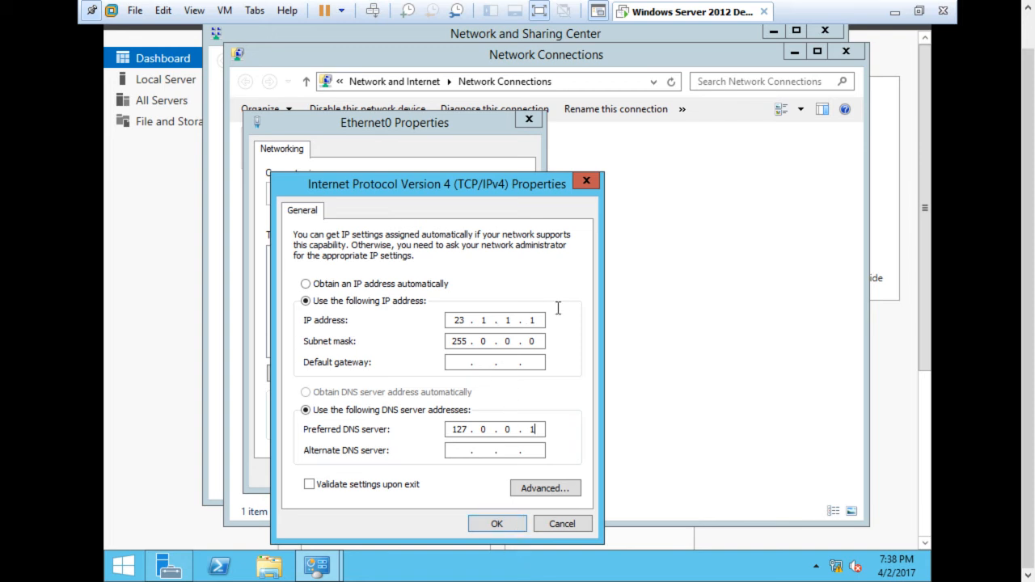
click(485, 530)
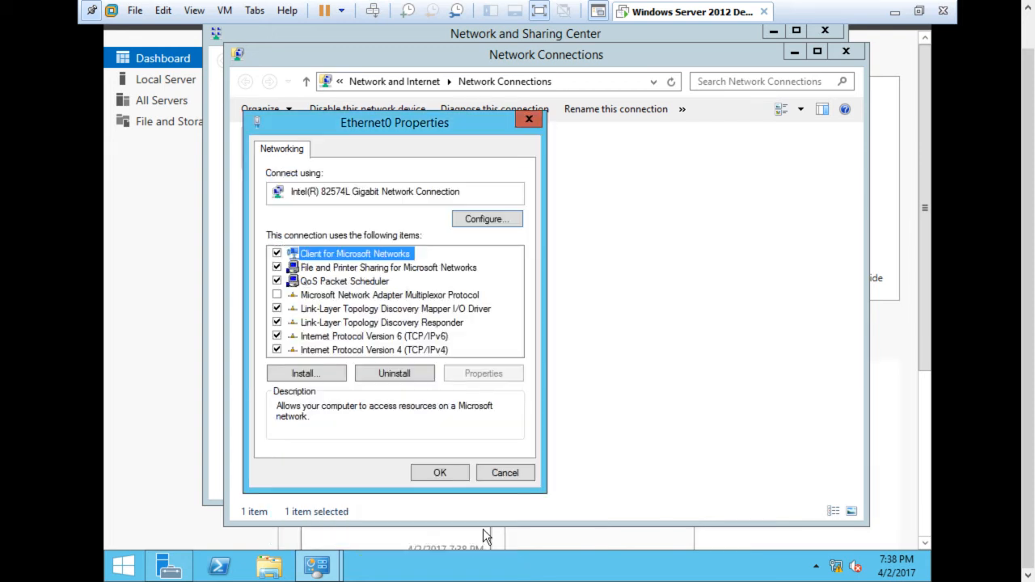
Accept the Ethernet0 properties and close the Network Connections and Network and Sharing Center windows
click(437, 472)
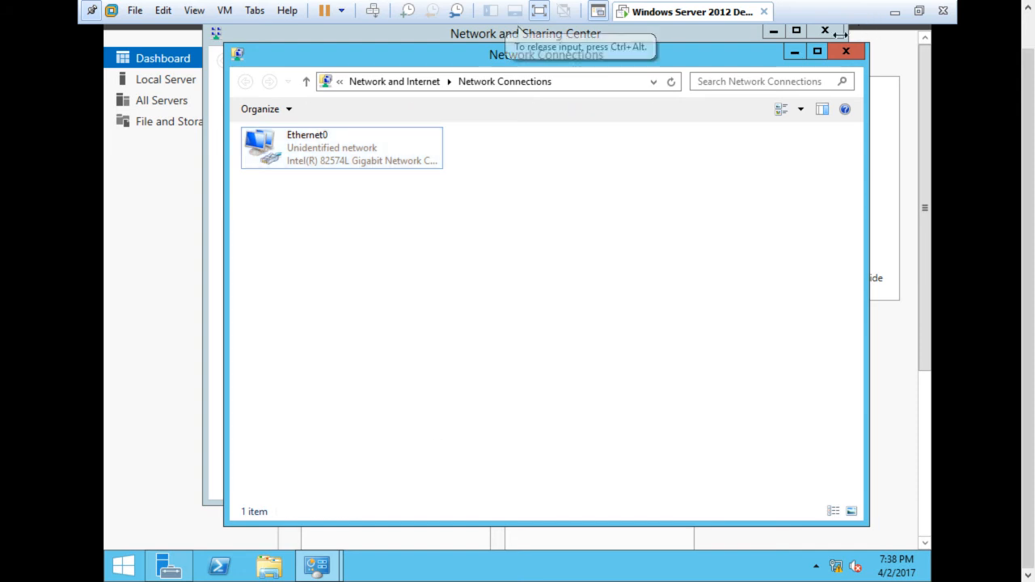
click(841, 52)
click(837, 33)
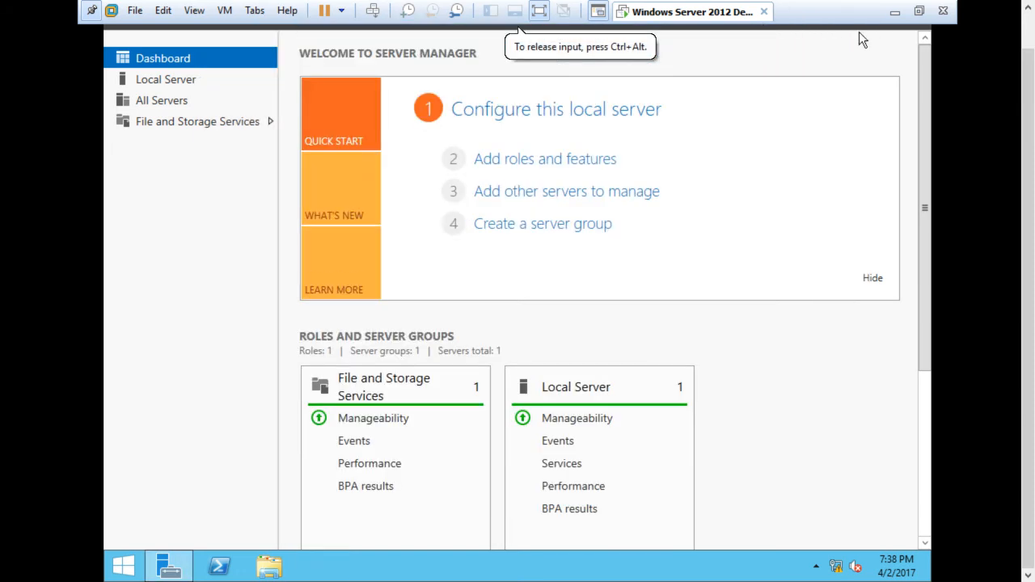
Restart the server with Other (Unplanned) as the shutdown reason
right_click(140, 568)
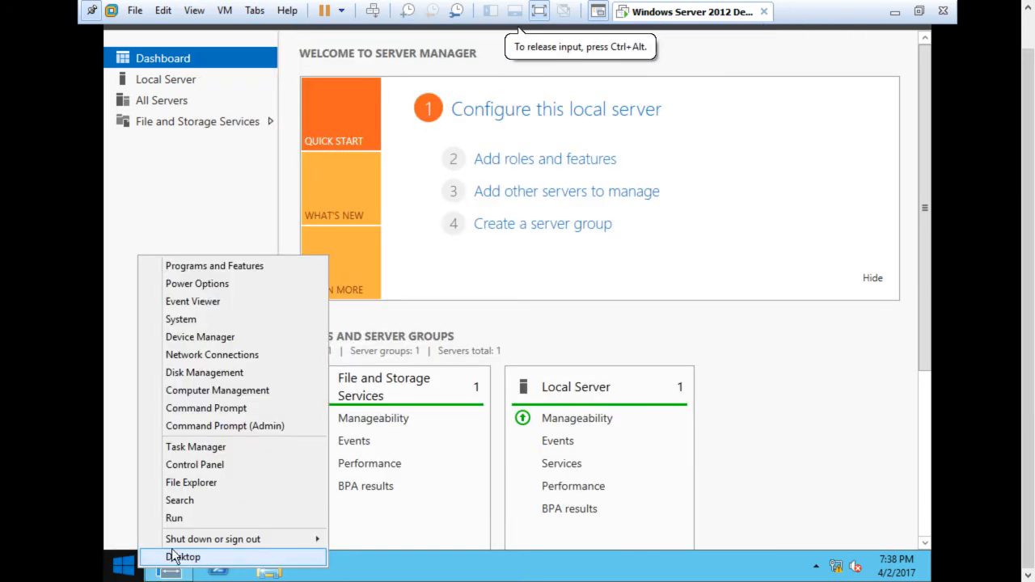
mouse_move(237, 539)
click(363, 539)
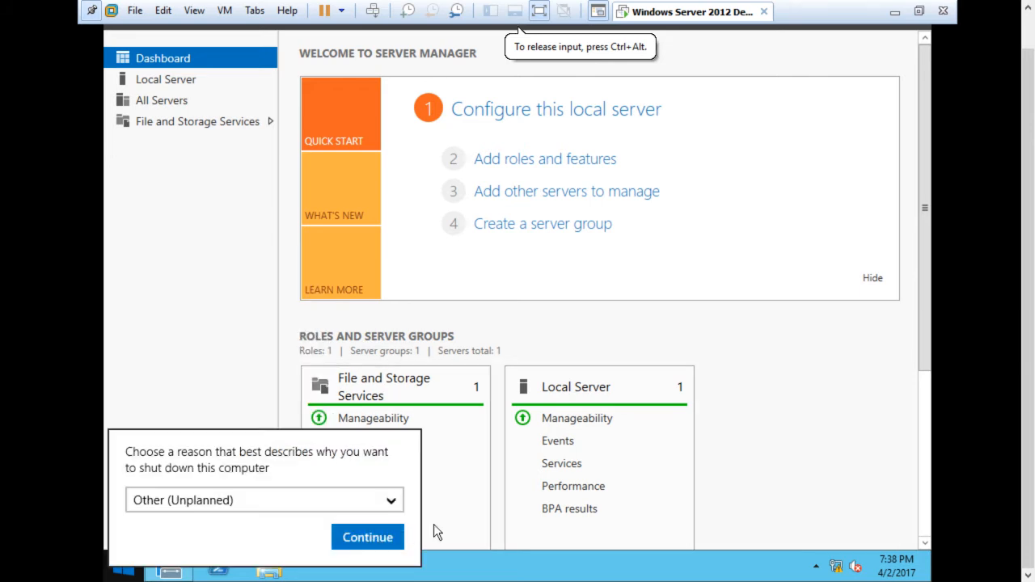
click(388, 537)
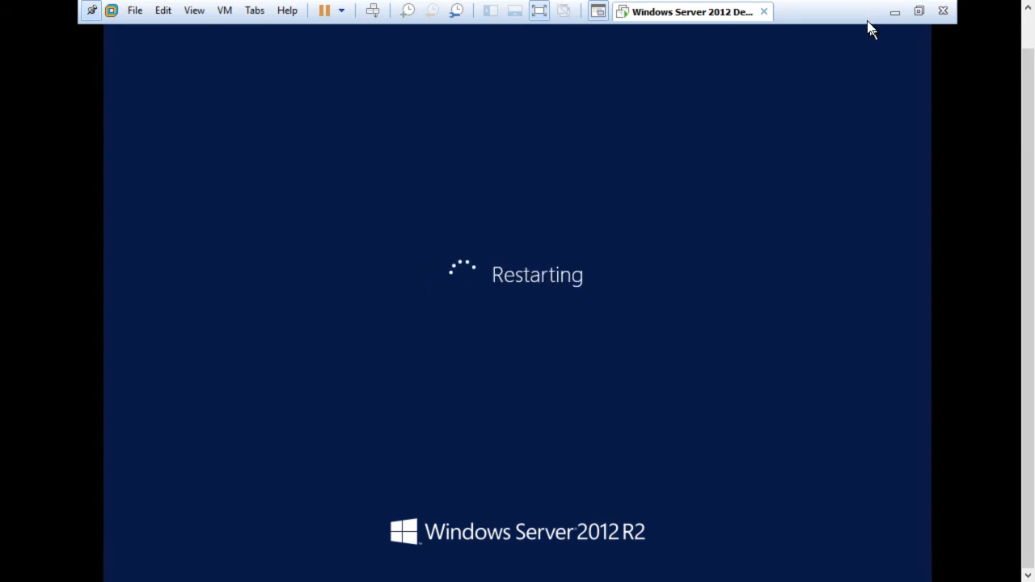
Switch to the Notepad outline, review the item about upgrading Windows Server 2012 R2 to a domain controller, and minimize Notepad
click(892, 10)
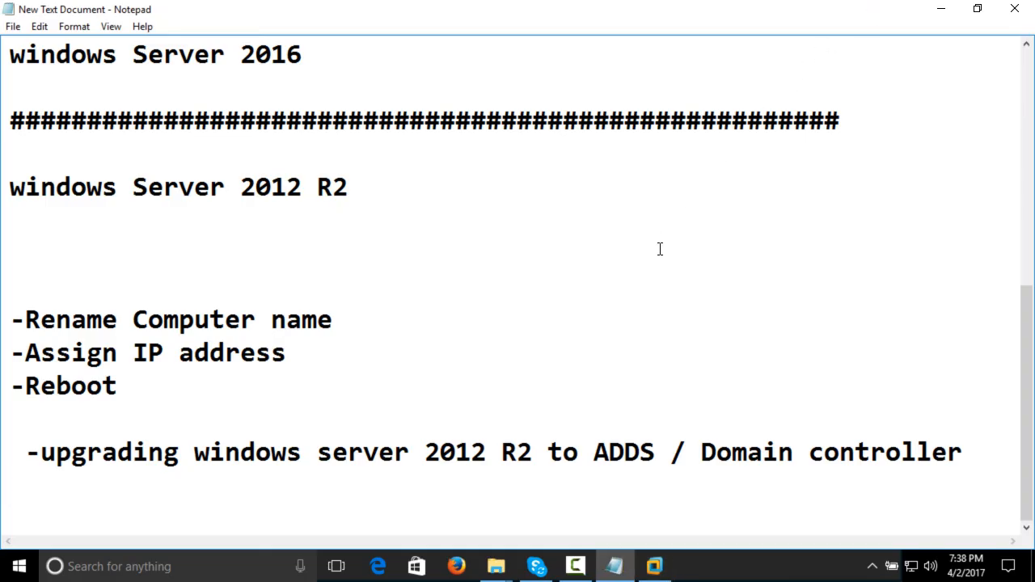
drag(977, 455, 2, 402)
click(51, 489)
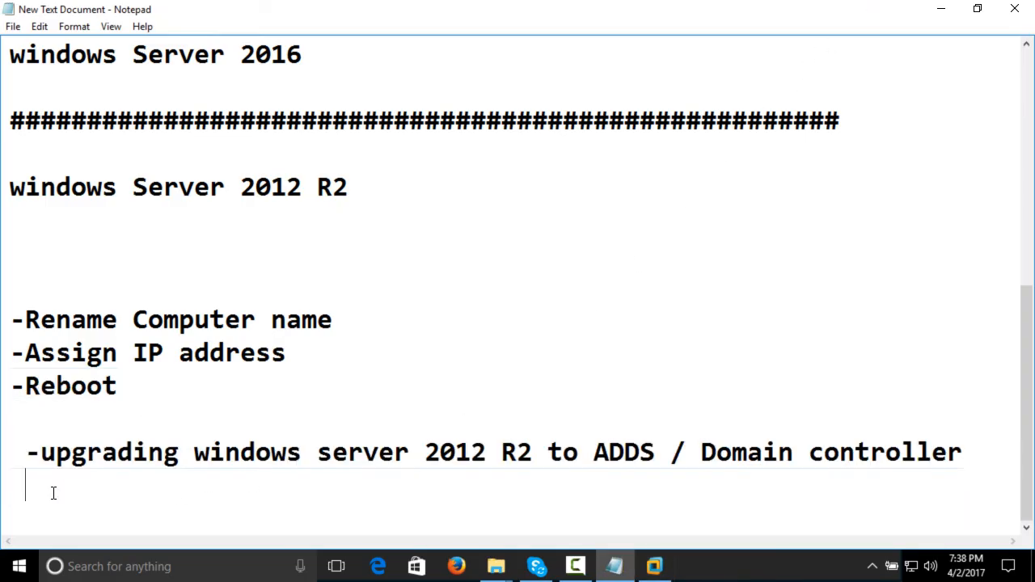
drag(39, 452, 968, 462)
click(968, 461)
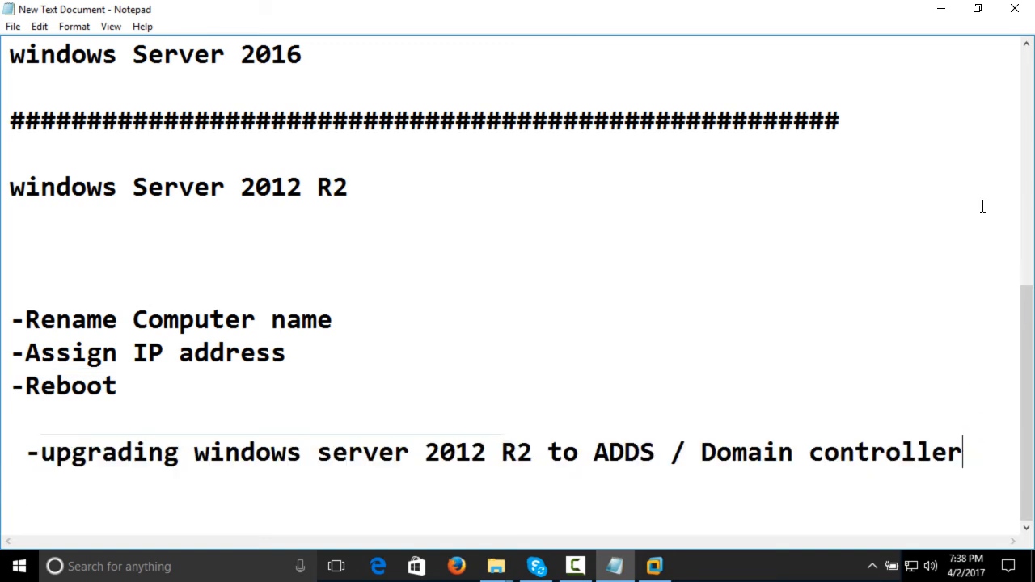
click(938, 17)
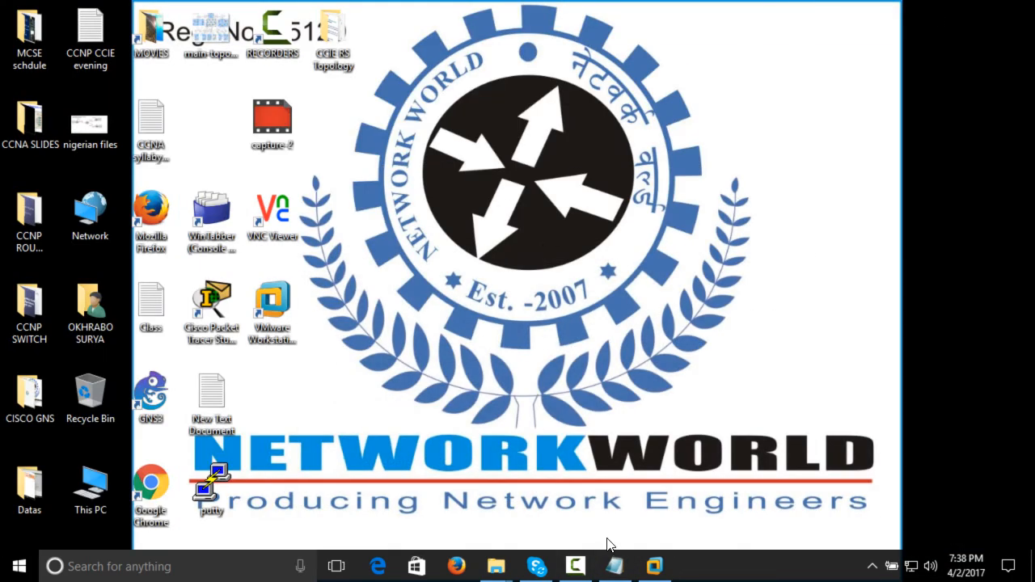
Return to the VMware virtual machine, open its sign-in prompt, and sign in as Administrator with the account password
click(654, 566)
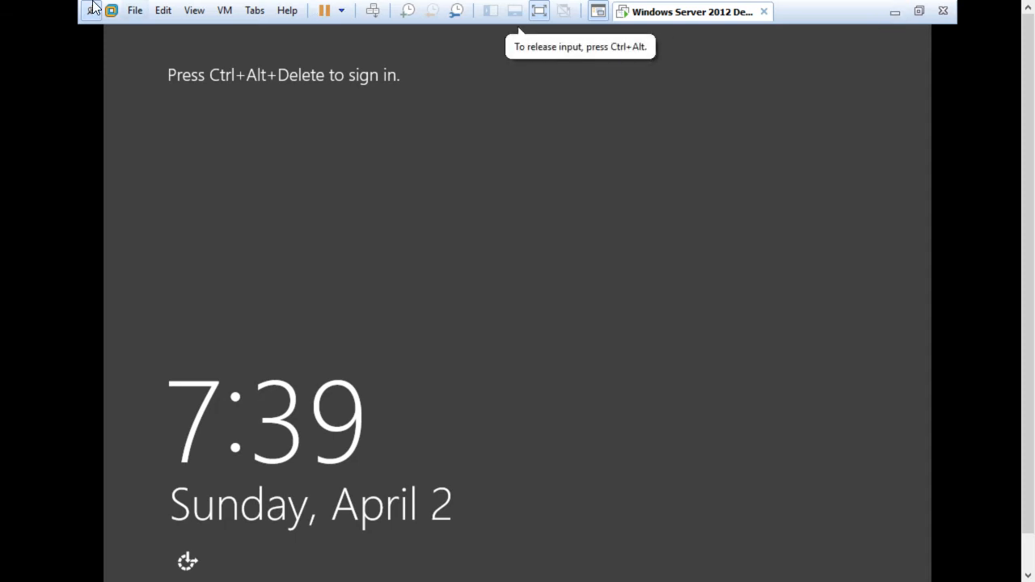
click(159, 11)
mouse_move(184, 10)
mouse_move(225, 10)
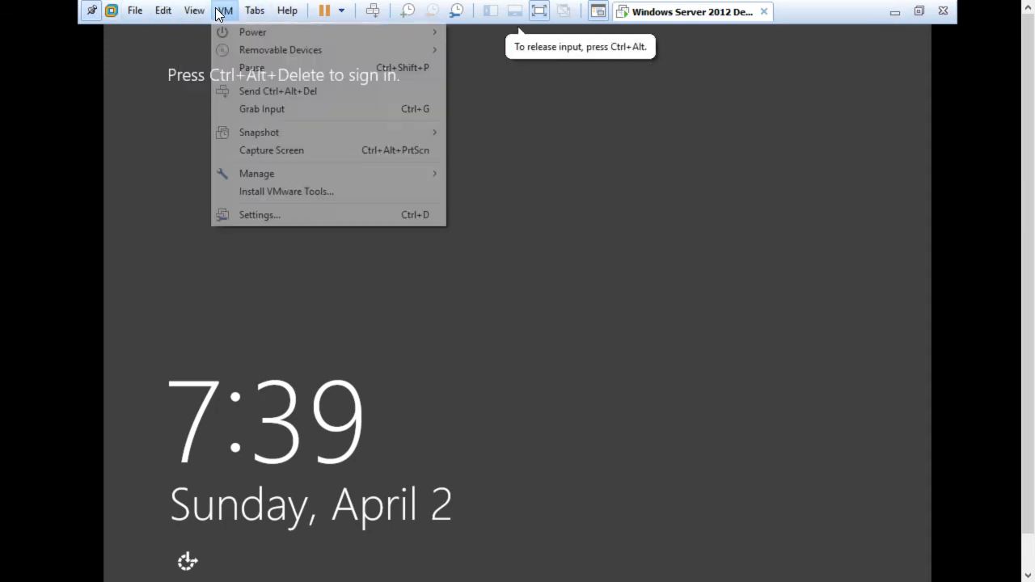
click(273, 91)
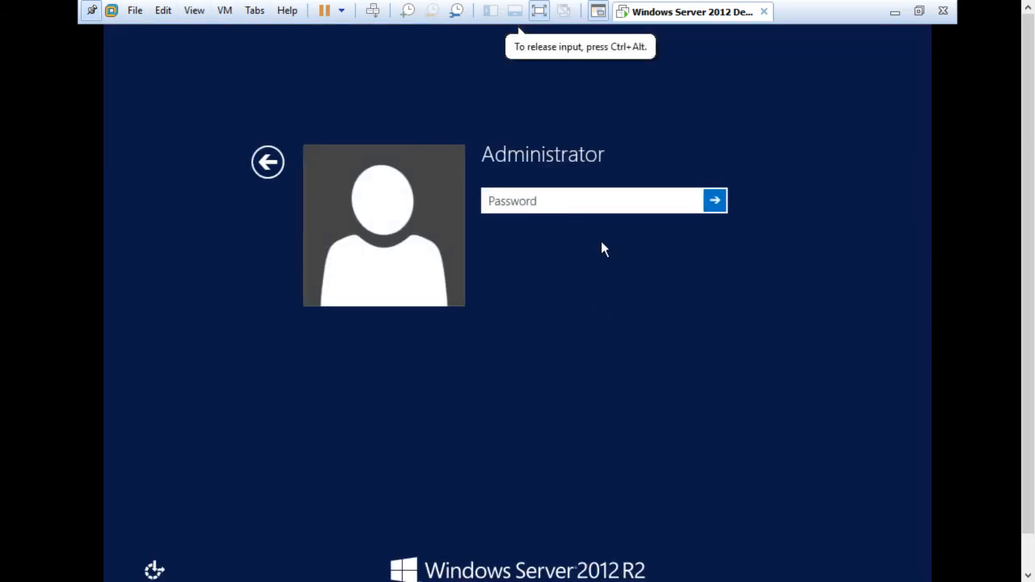
text(P@ssw0rd)
key(Return)
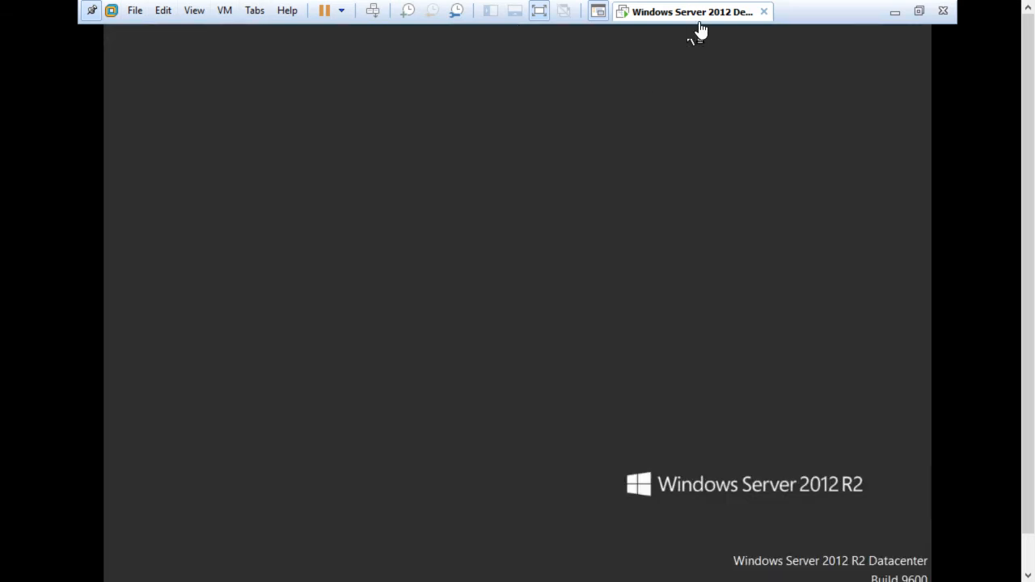
Refresh the server desktop while it loads and unpin the virtual machine's full-screen toolbar
click(705, 27)
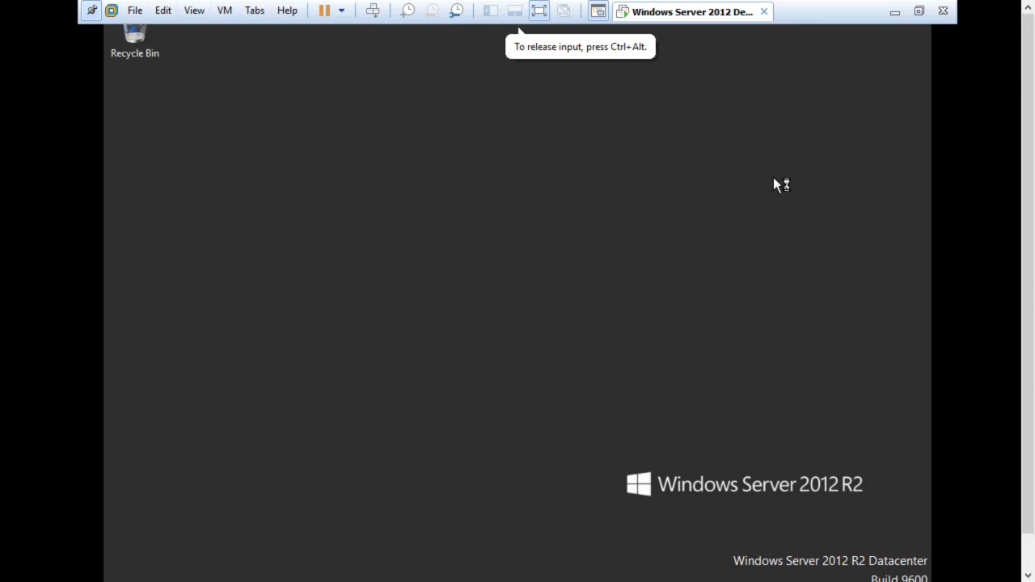
right_click(448, 255)
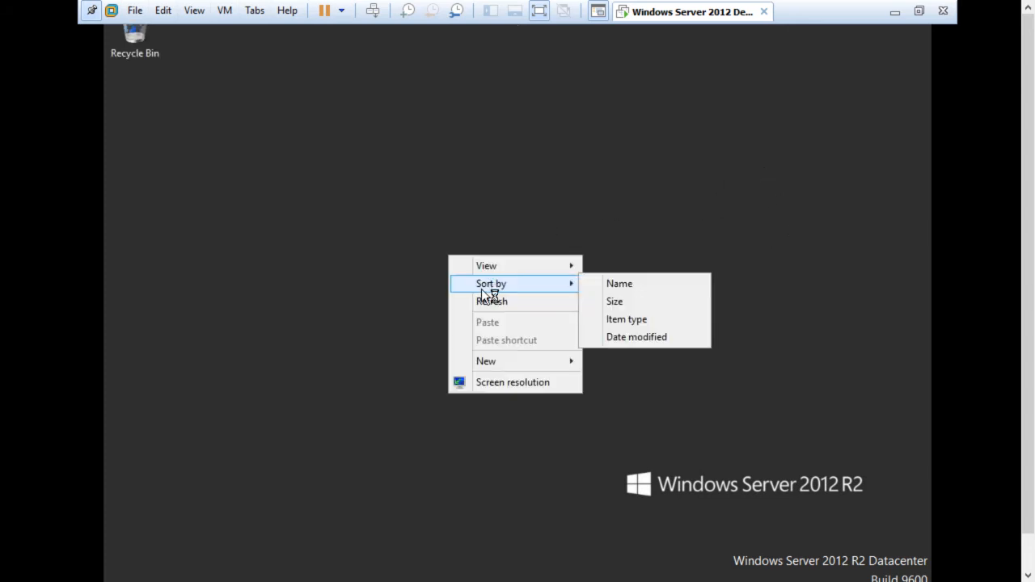
click(483, 296)
right_click(410, 170)
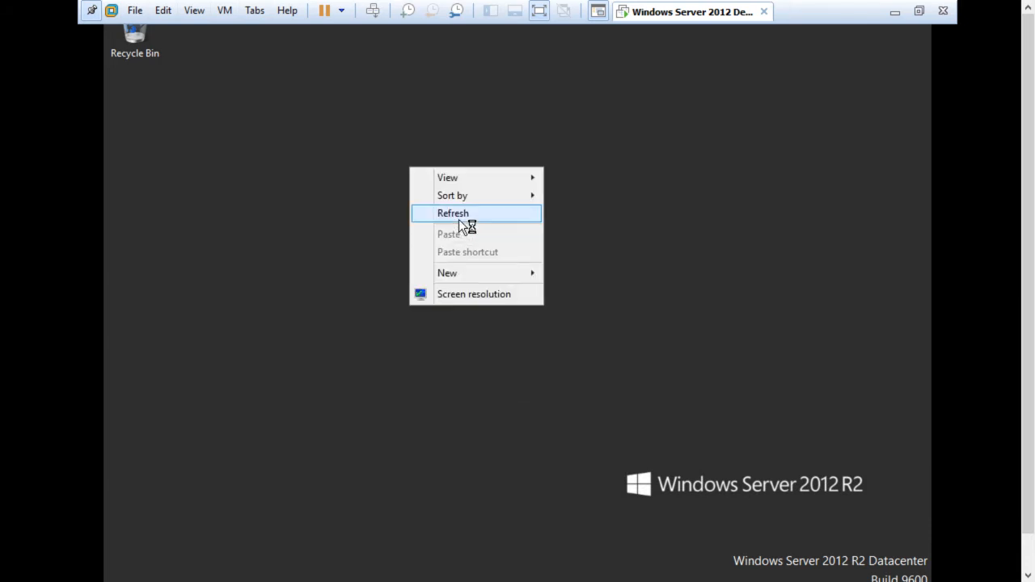
click(462, 214)
click(92, 11)
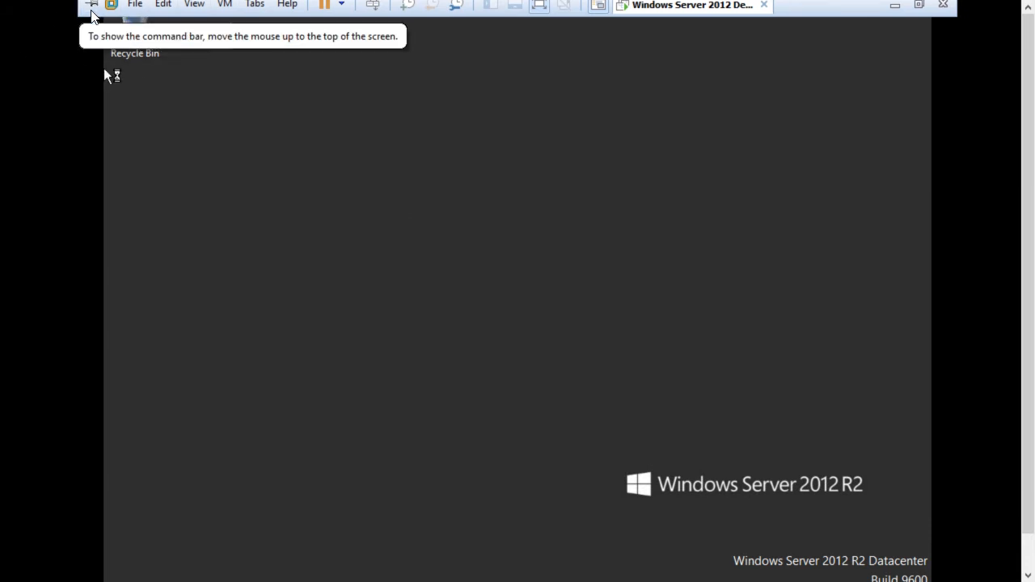
right_click(257, 127)
click(343, 175)
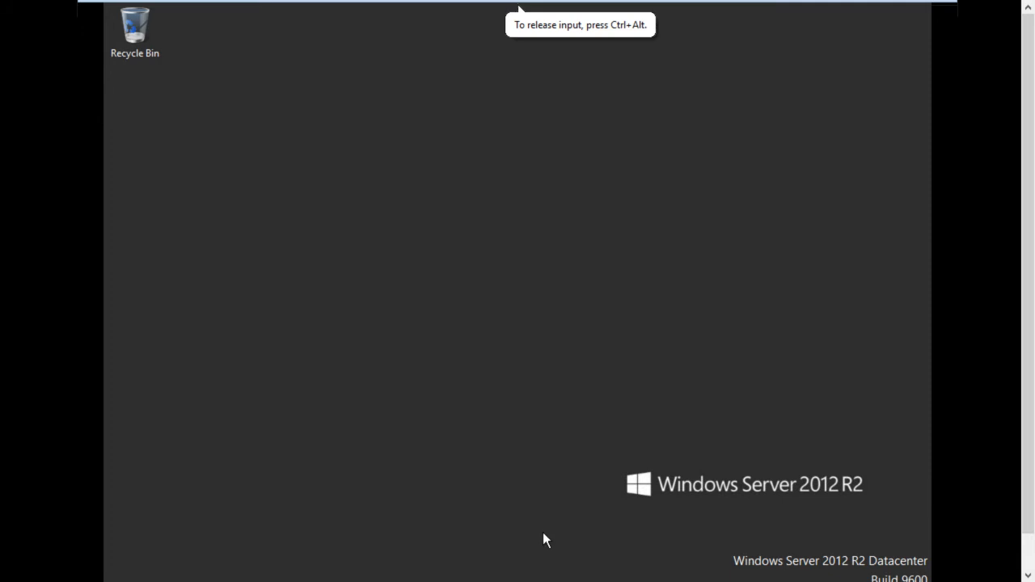
right_click(904, 163)
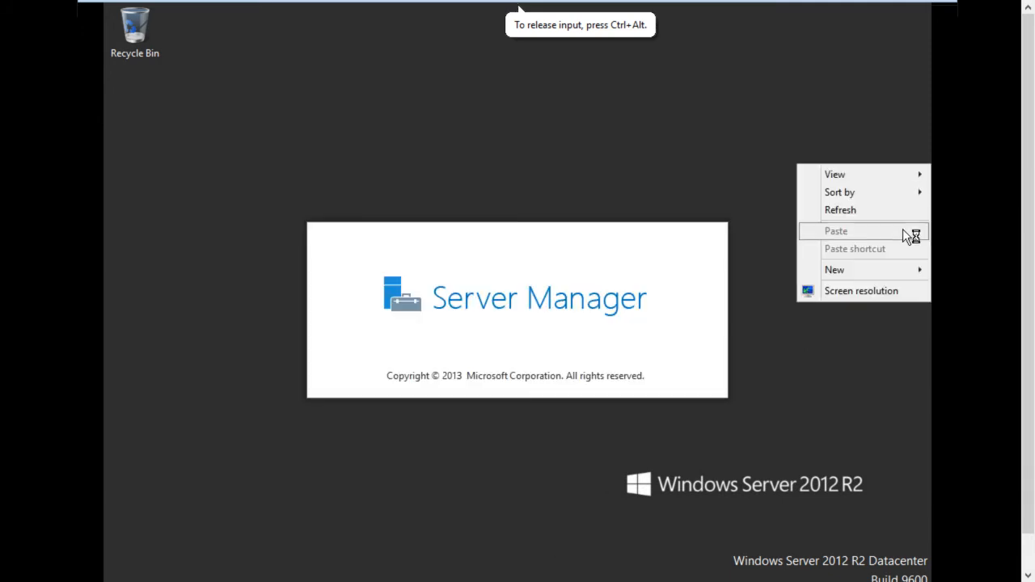
click(903, 206)
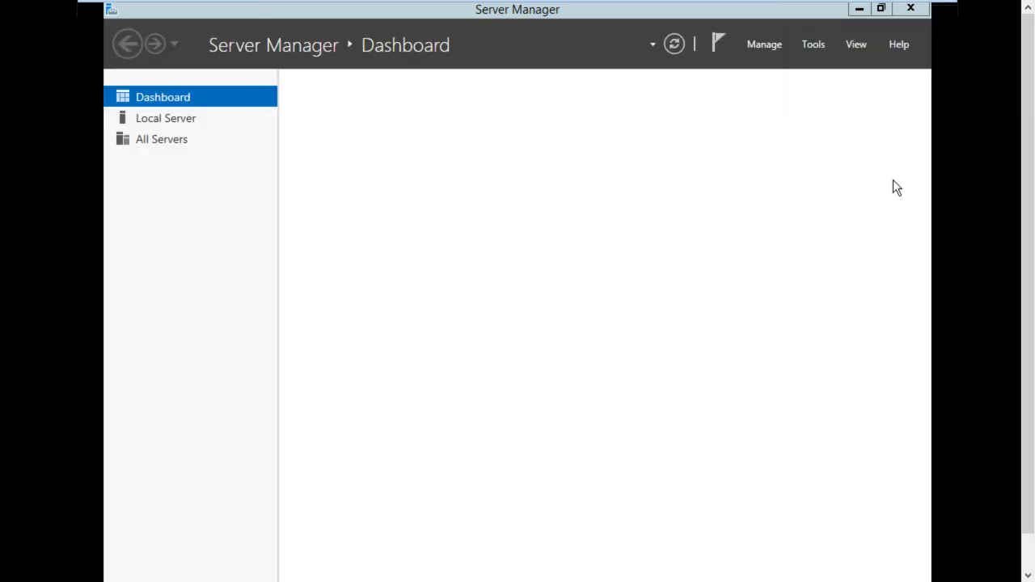
click(881, 8)
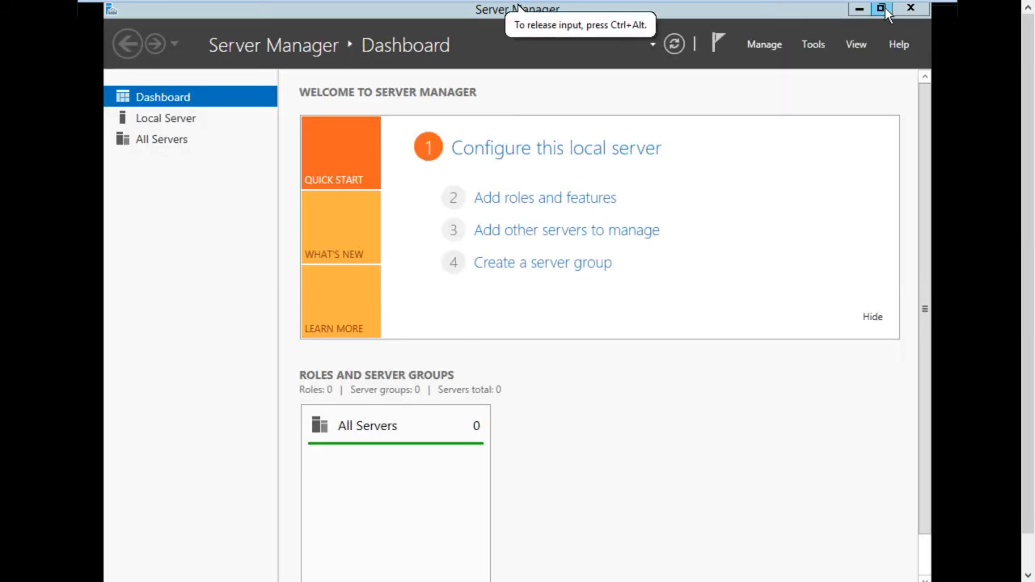
click(881, 8)
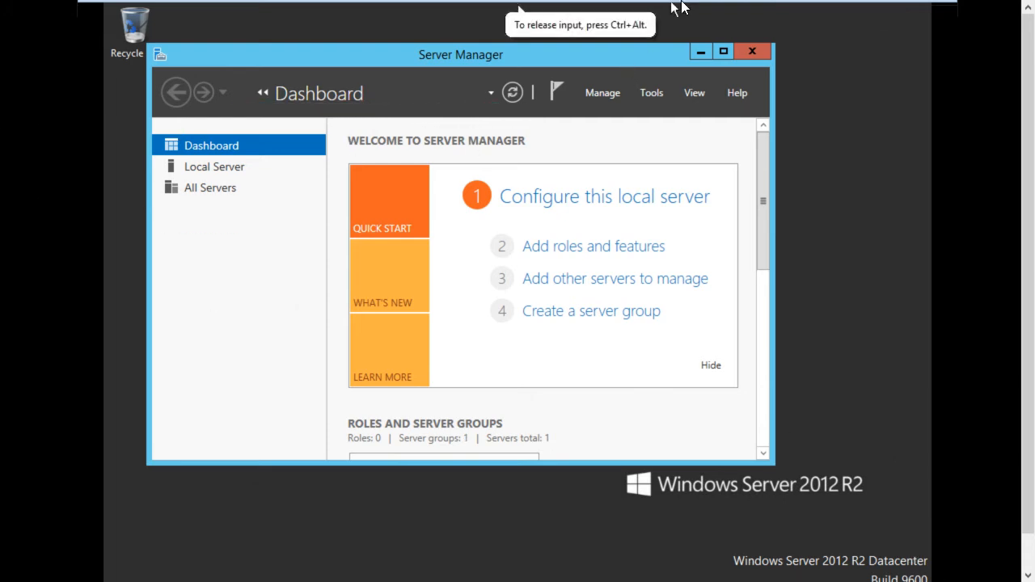
click(728, 51)
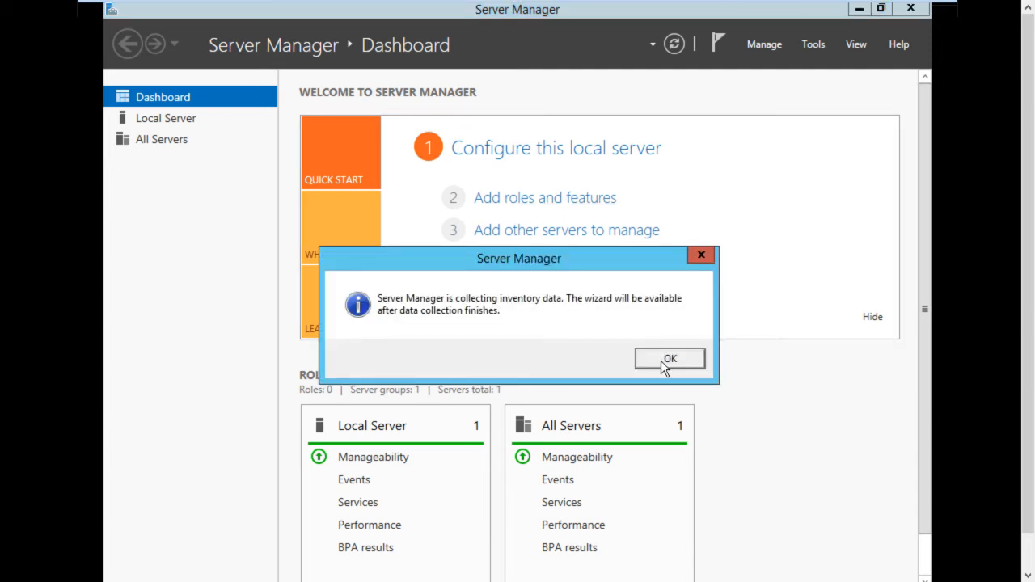
Dismiss the data collection notice, start Add Roles and Features, and proceed with role-based installation on SRV10 to the server roles page
click(668, 357)
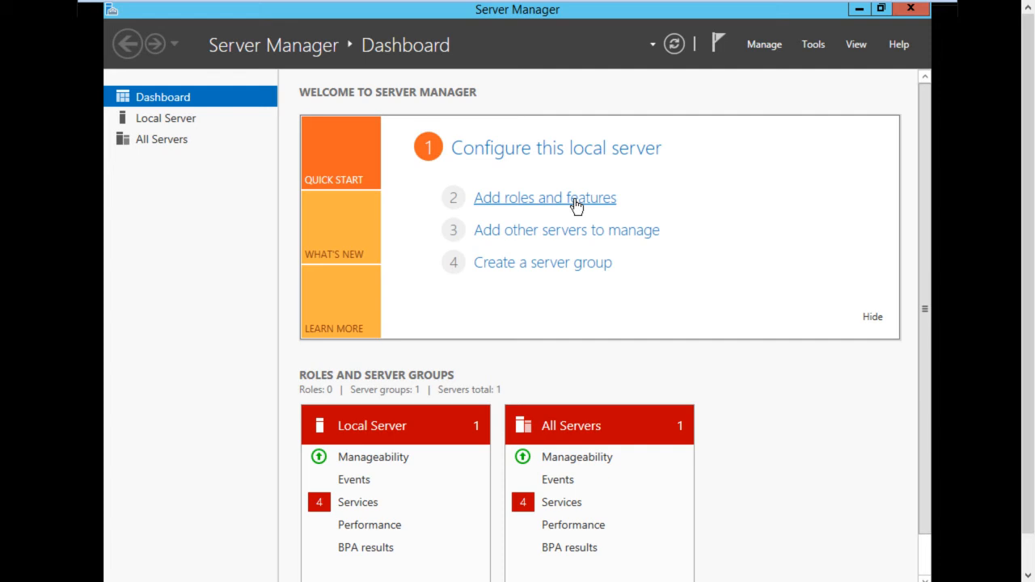
click(576, 206)
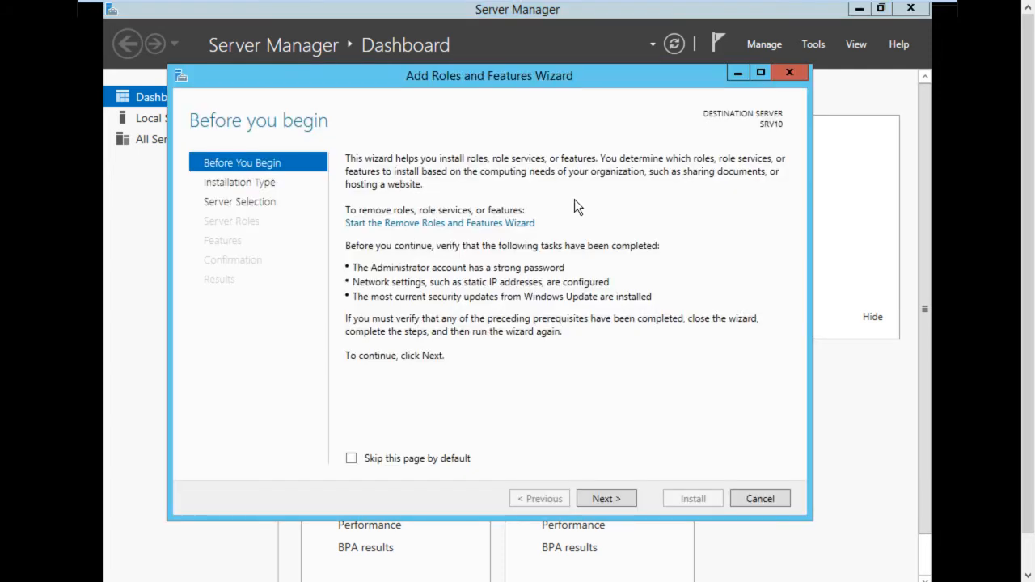
click(616, 498)
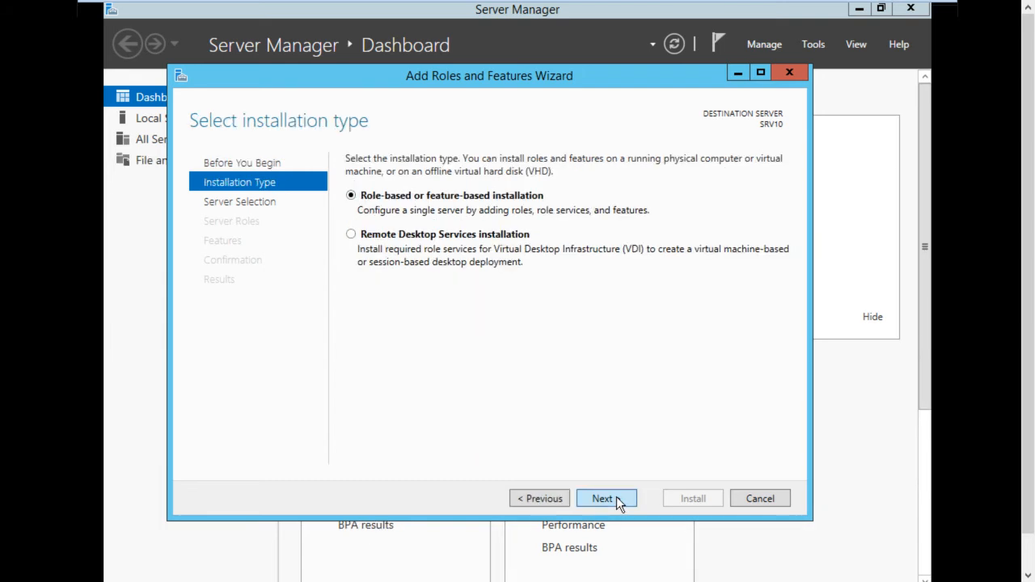
click(616, 498)
click(616, 498)
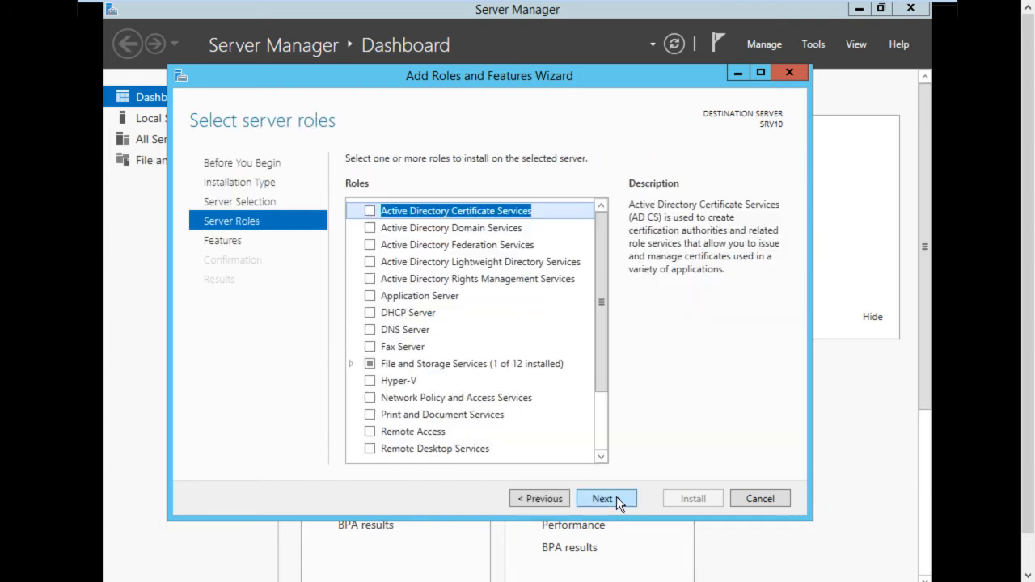
Select the Active Directory Domain Services role with its required features and continue to the installation confirmation
click(506, 228)
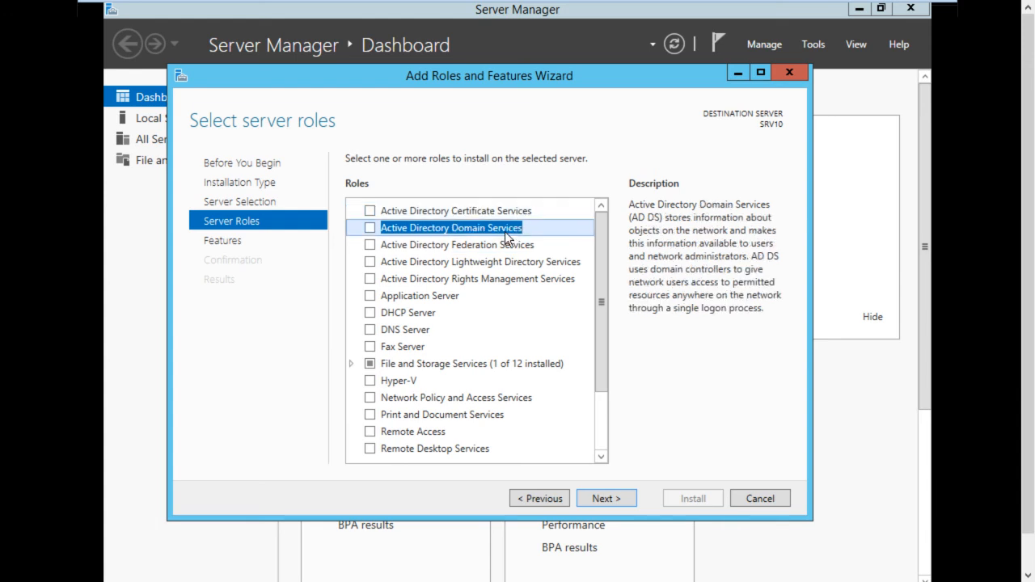
click(373, 230)
click(538, 434)
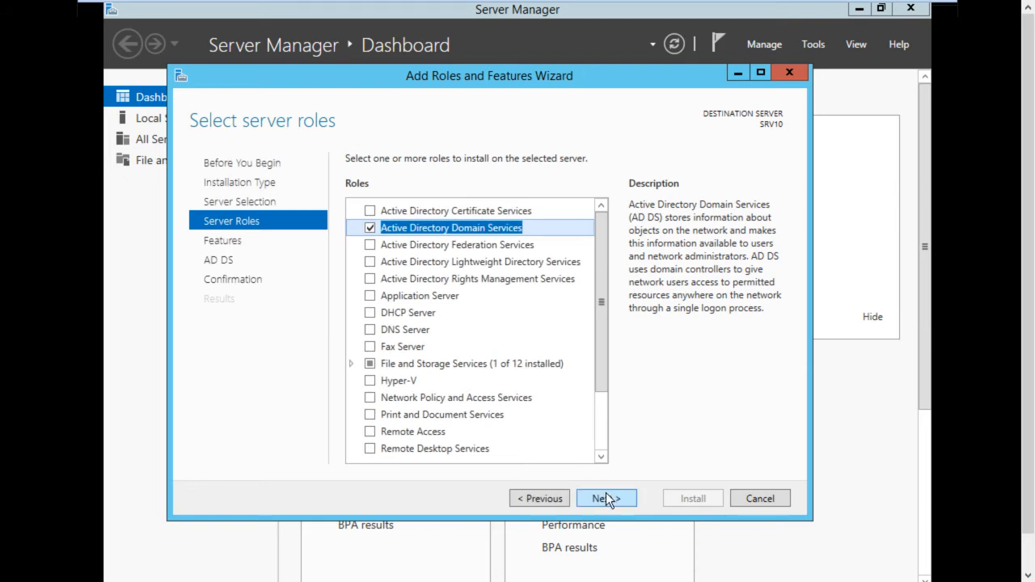
click(605, 494)
click(605, 494)
click(604, 493)
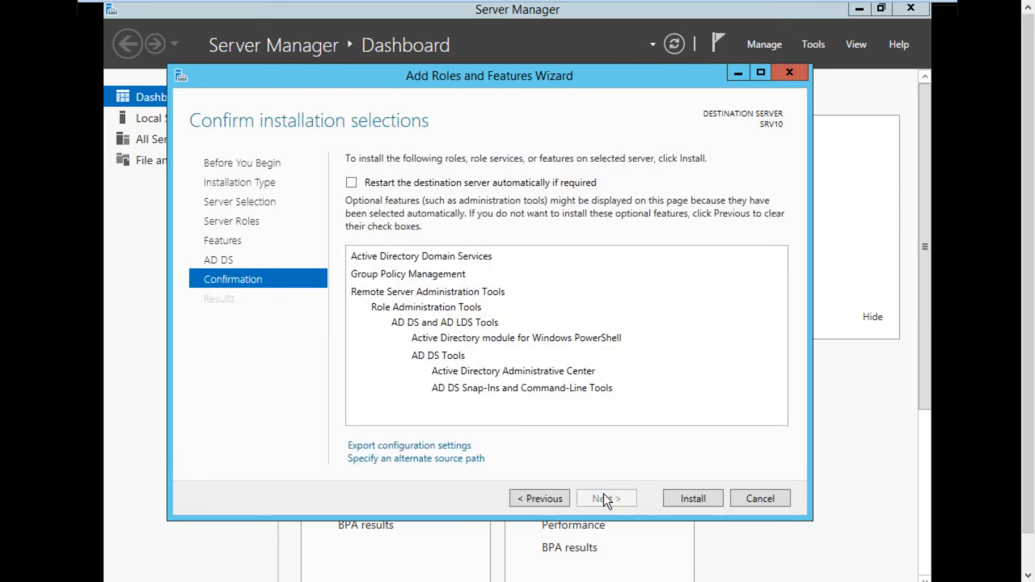
Allow automatic restart of the destination server, and install the selected roles and features with the wizard maximized
click(510, 179)
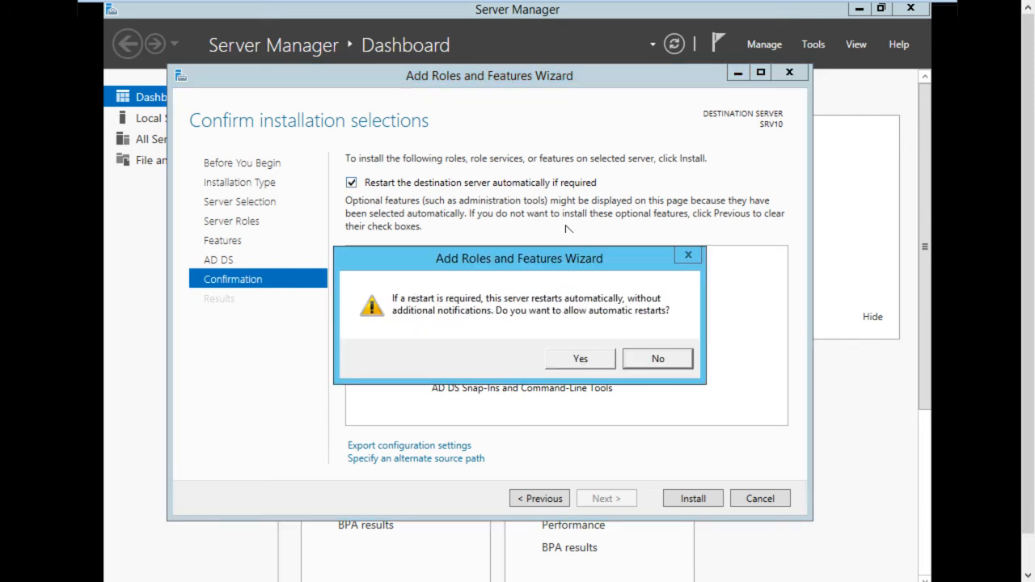
click(578, 356)
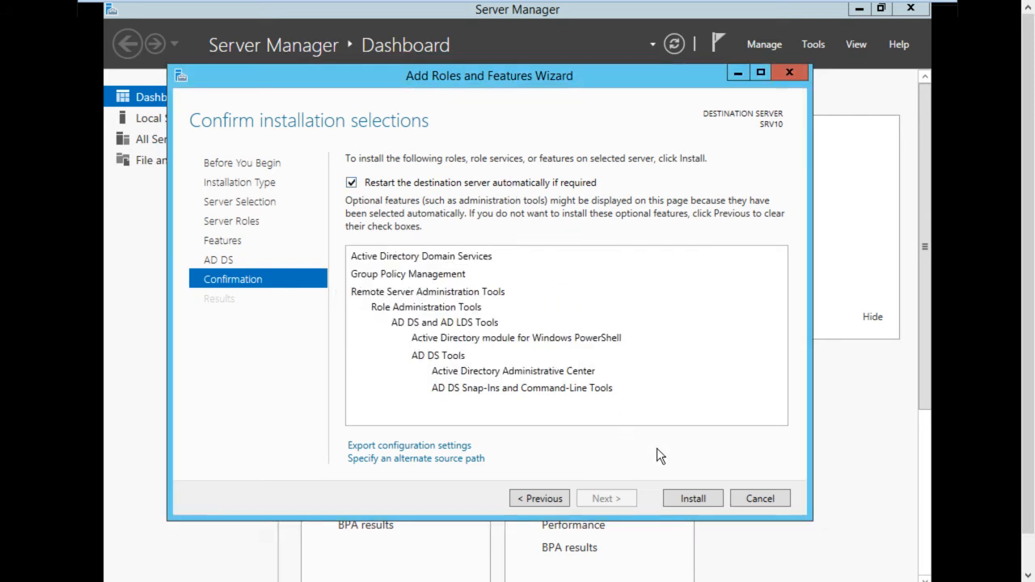
click(699, 497)
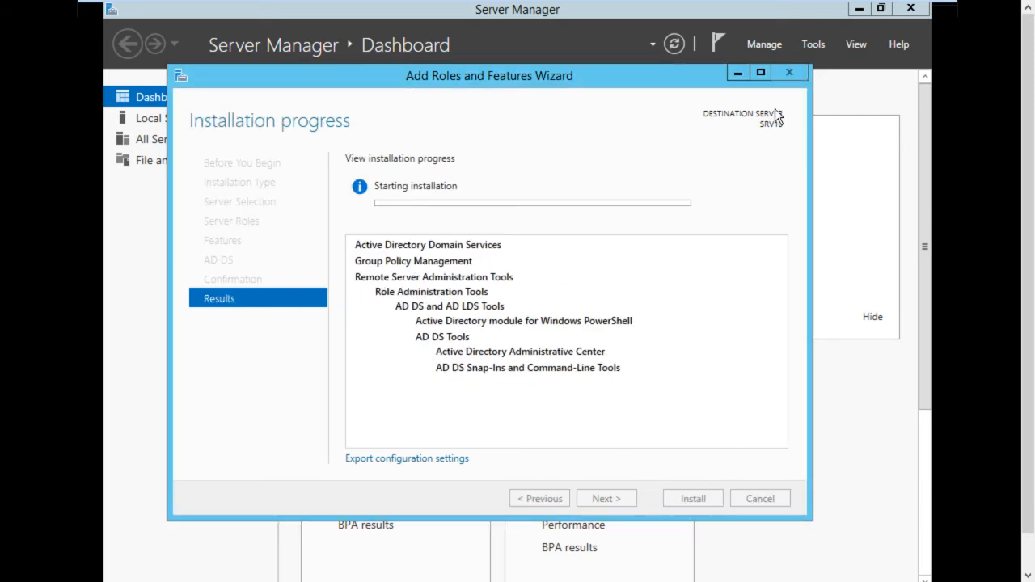
click(761, 70)
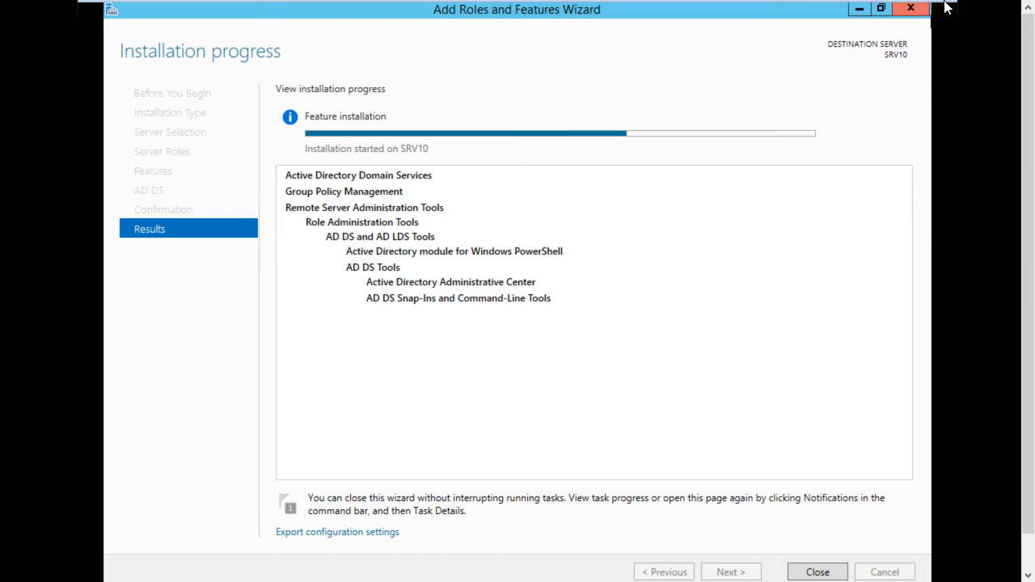
mouse_move(948, 5)
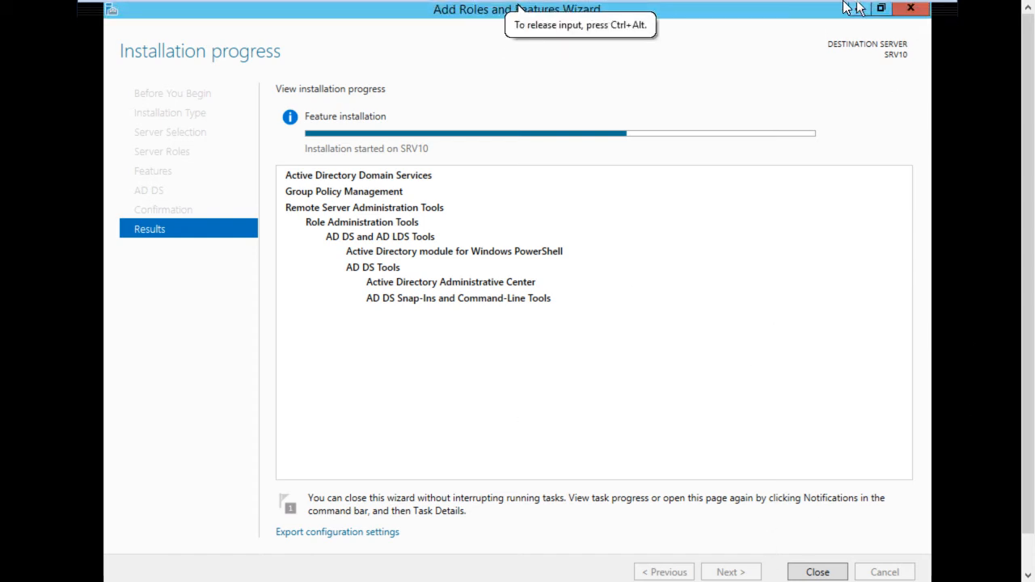
mouse_move(860, 8)
click(919, 11)
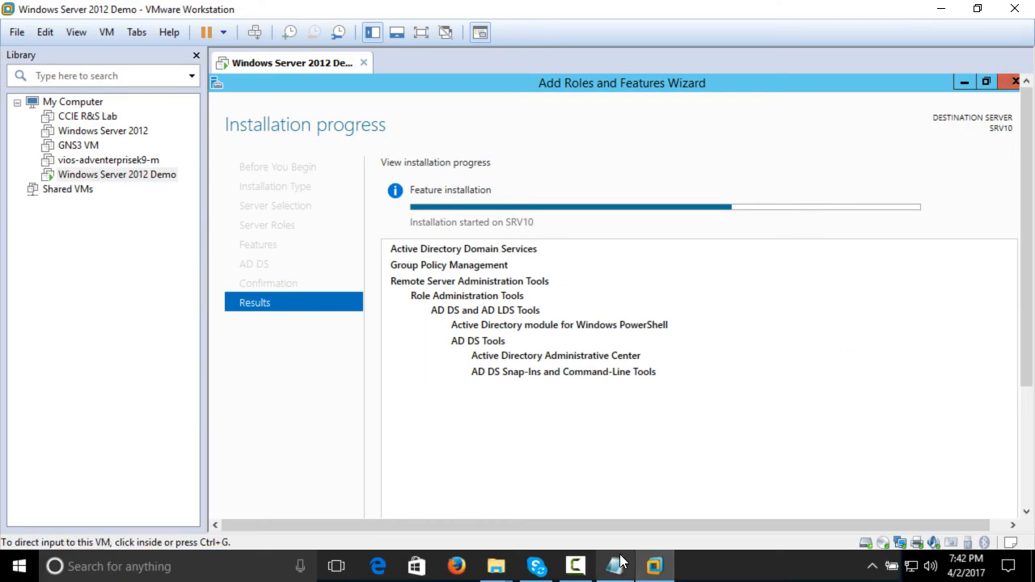
mouse_move(653, 566)
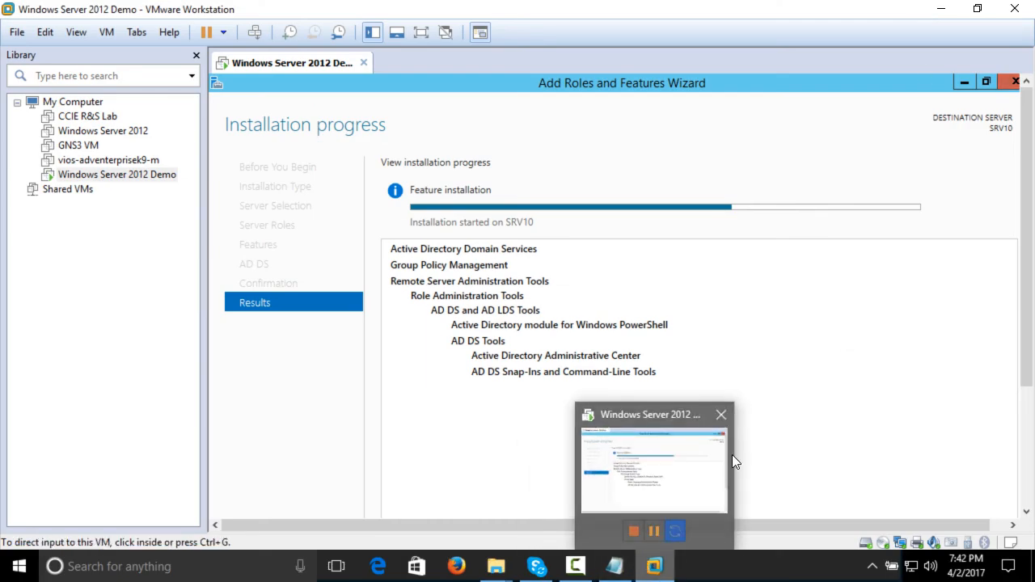
click(966, 9)
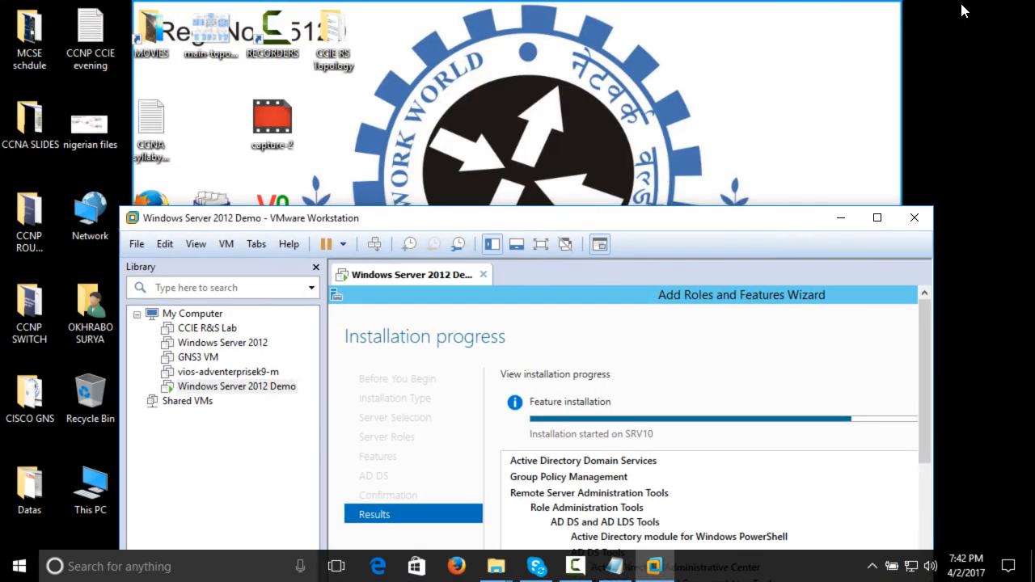
click(878, 219)
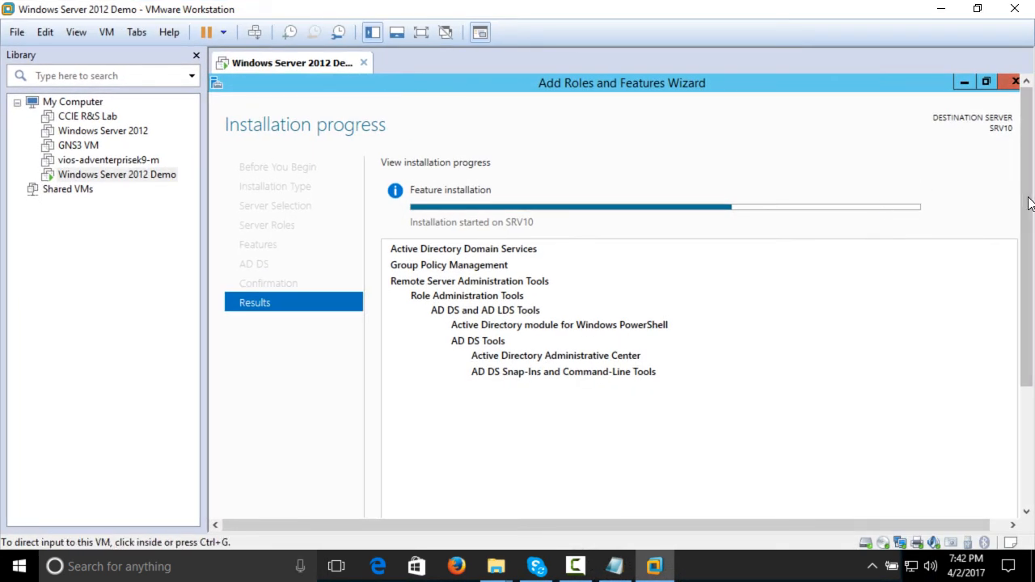
mouse_move(1029, 195)
mouse_down()
mouse_move(1027, 407)
mouse_move(1033, 192)
mouse_up()
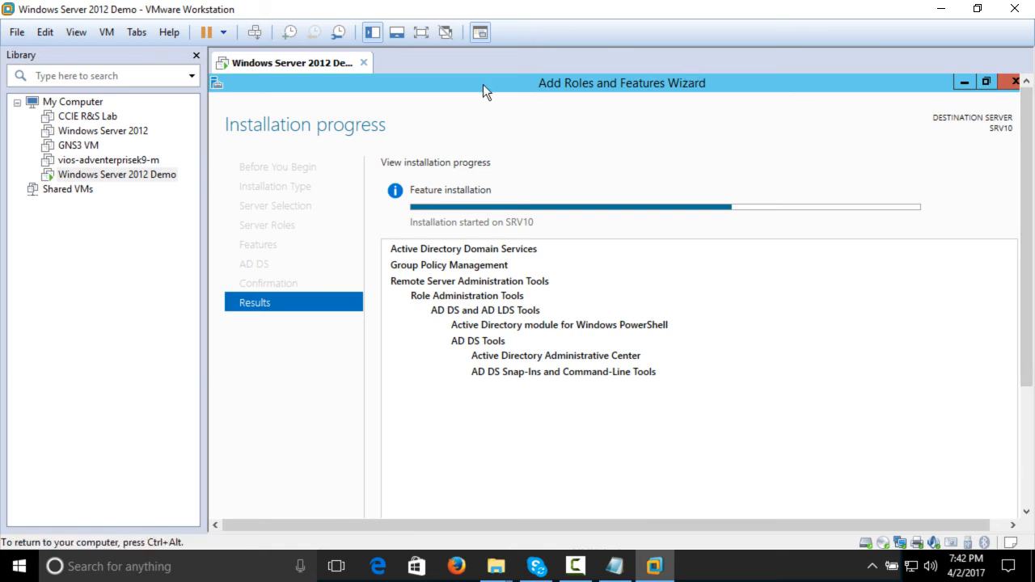
click(78, 32)
click(93, 54)
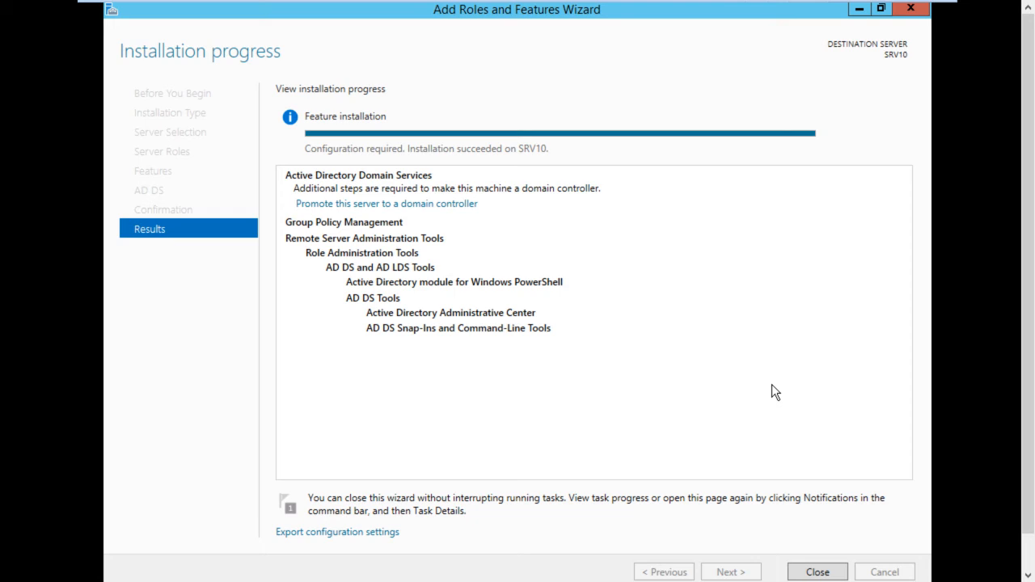
Start promoting the server to a domain controller, add a new forest with root domain name Damak.com, and continue to the domain controller options
click(438, 205)
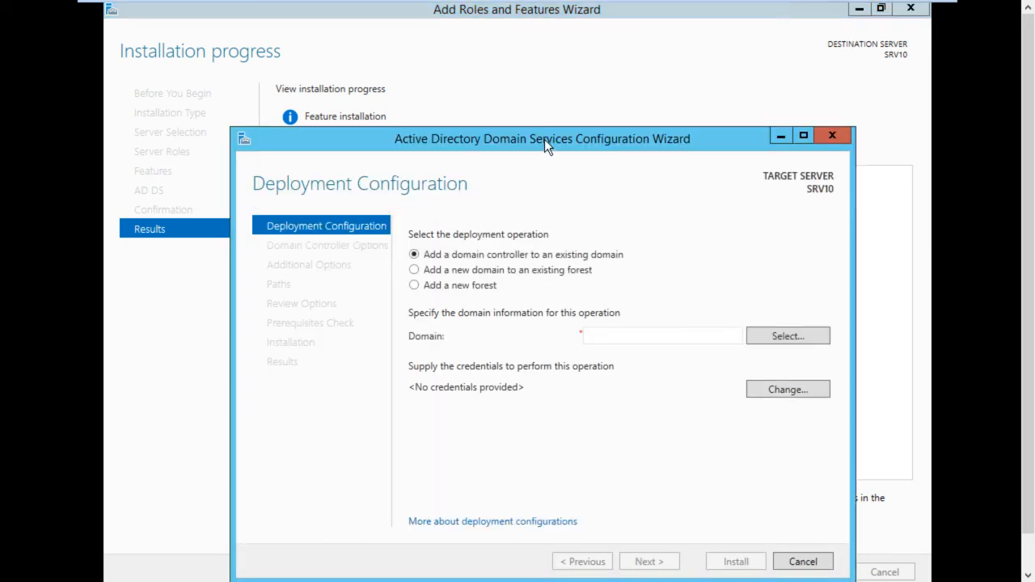
drag(544, 139, 493, 59)
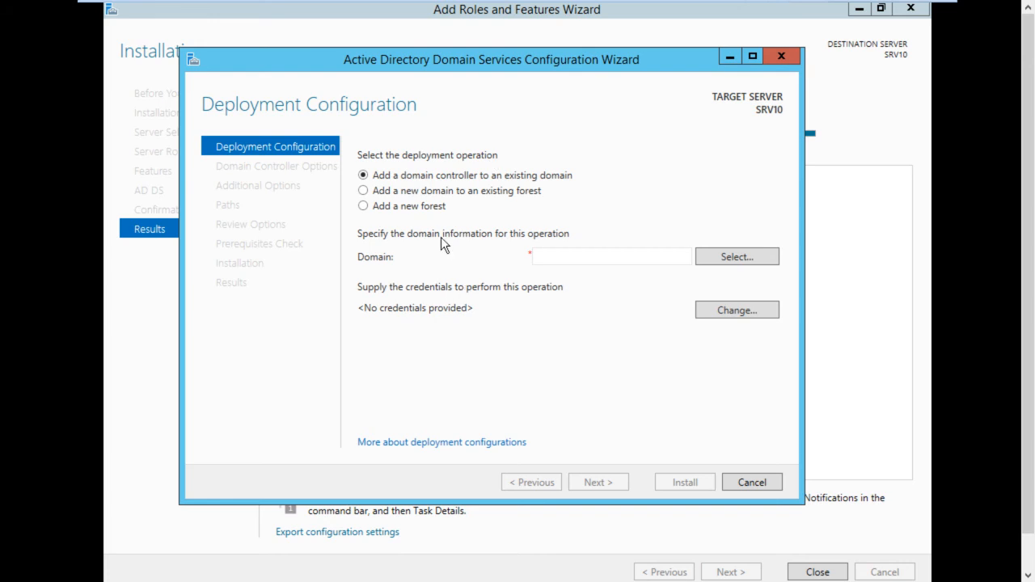
click(430, 207)
click(549, 256)
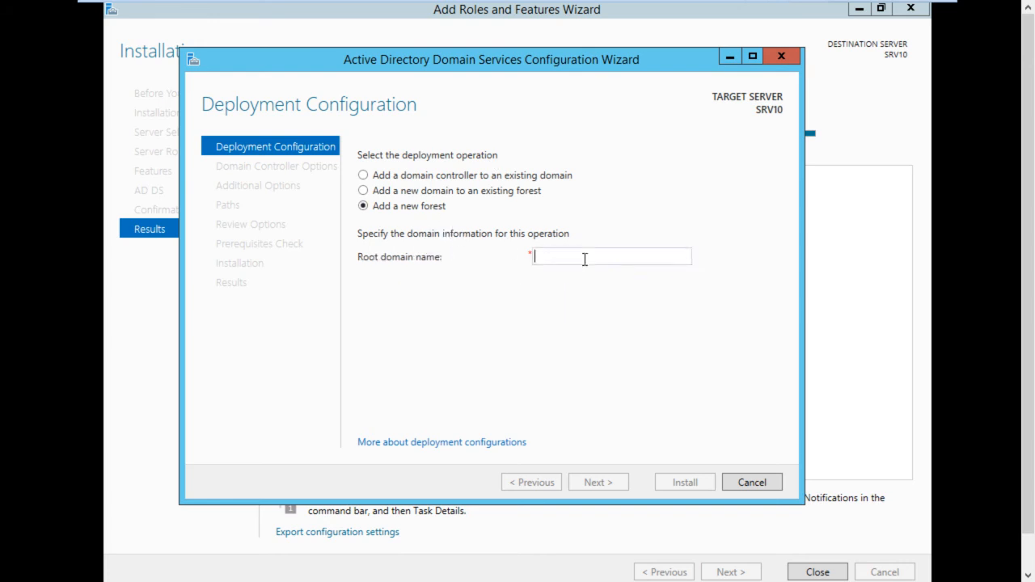
text(Dama)
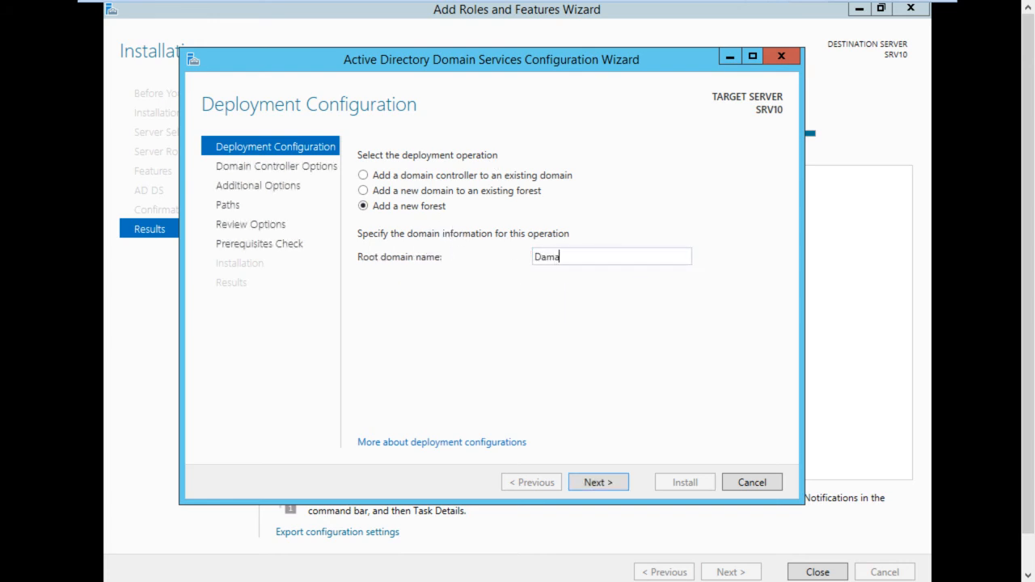
text(k.com)
click(616, 482)
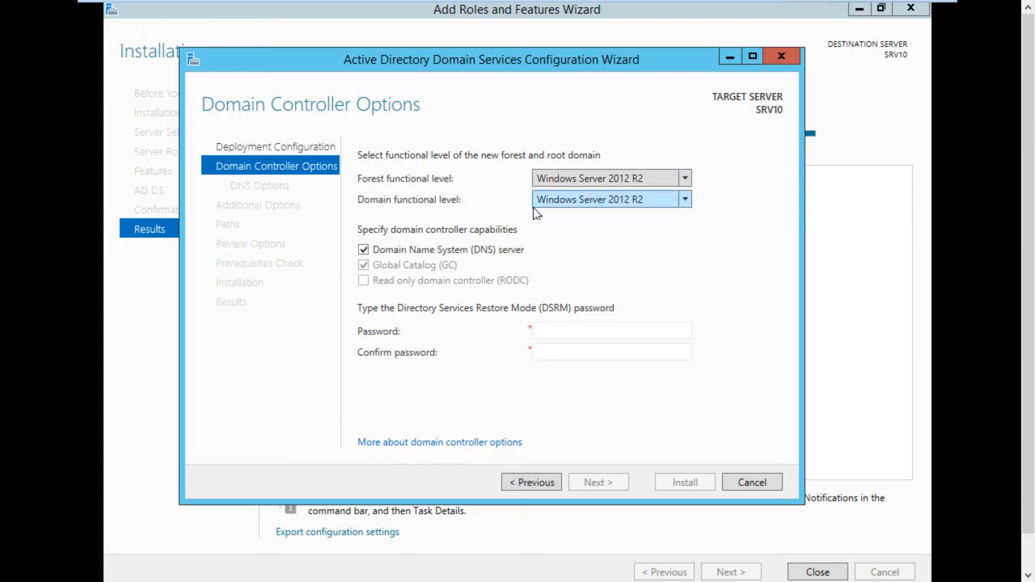
Enter and confirm the Directory Services Restore Mode password, and continue past the DNS options to the additional options
click(575, 329)
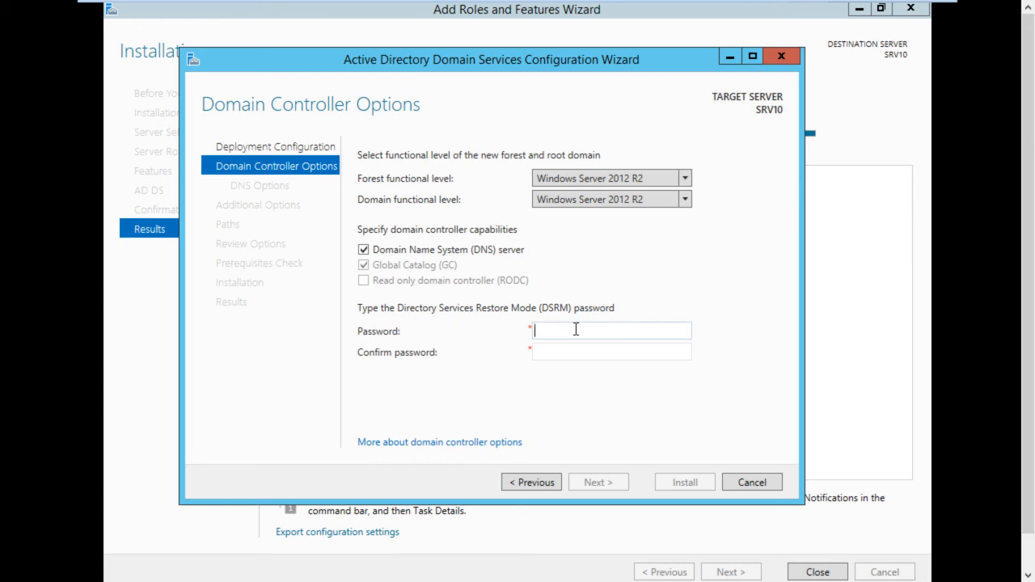
text(P@ssw0rd)
key(Tab)
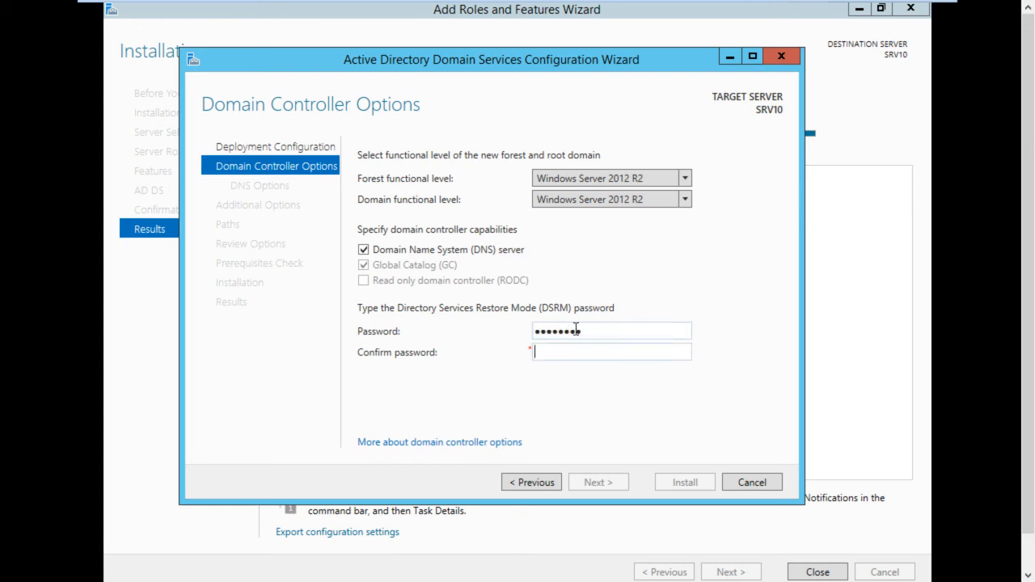
text(P@ssw0rd)
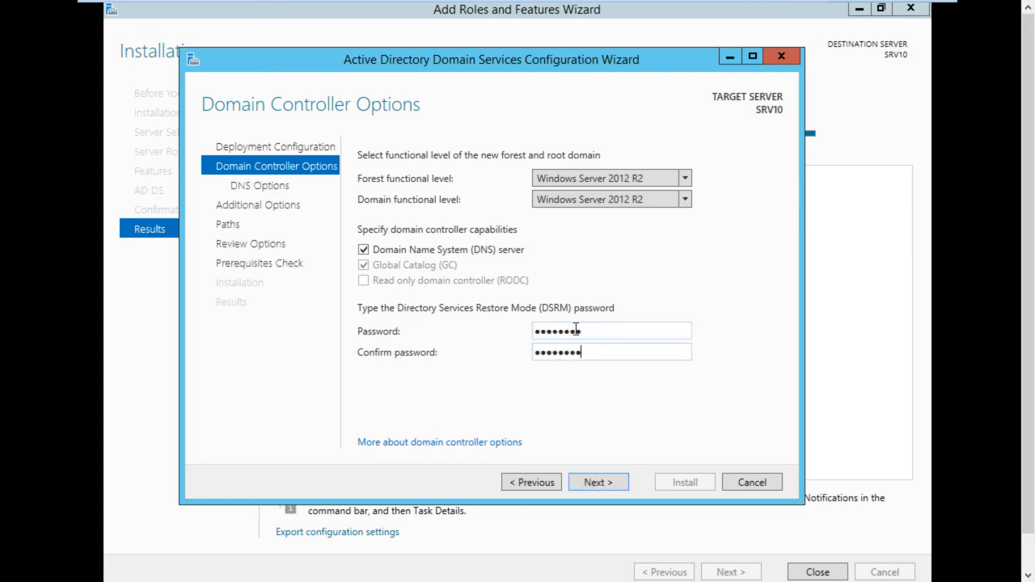
click(599, 483)
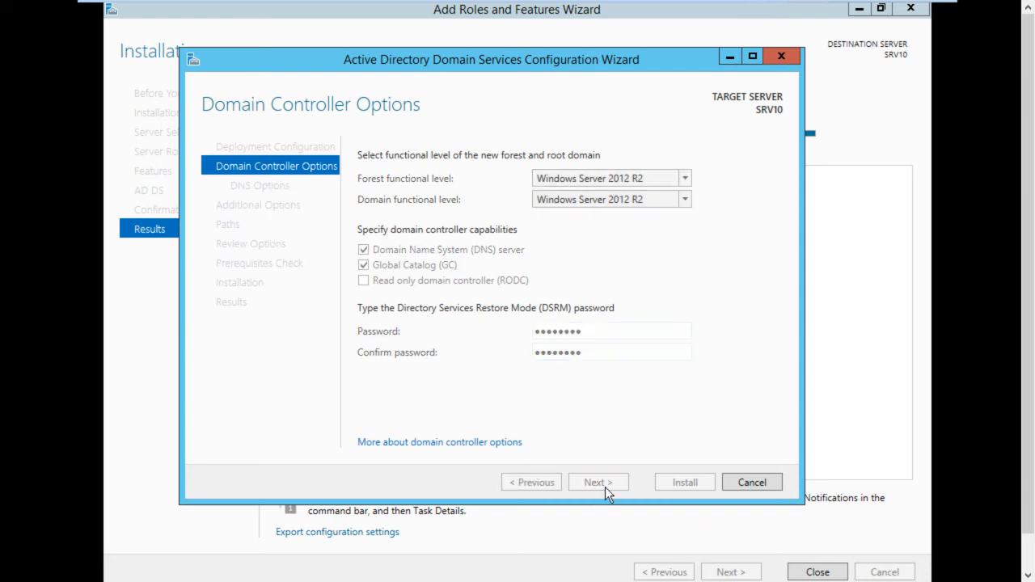
click(599, 482)
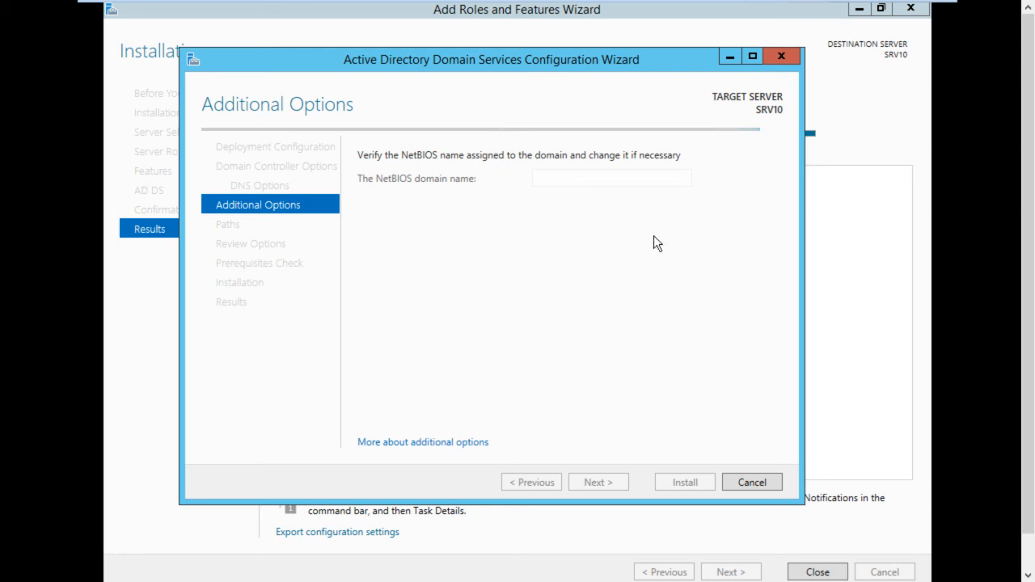
Accept the NetBIOS domain name DAMAK and continue to the AD DS paths
click(759, 58)
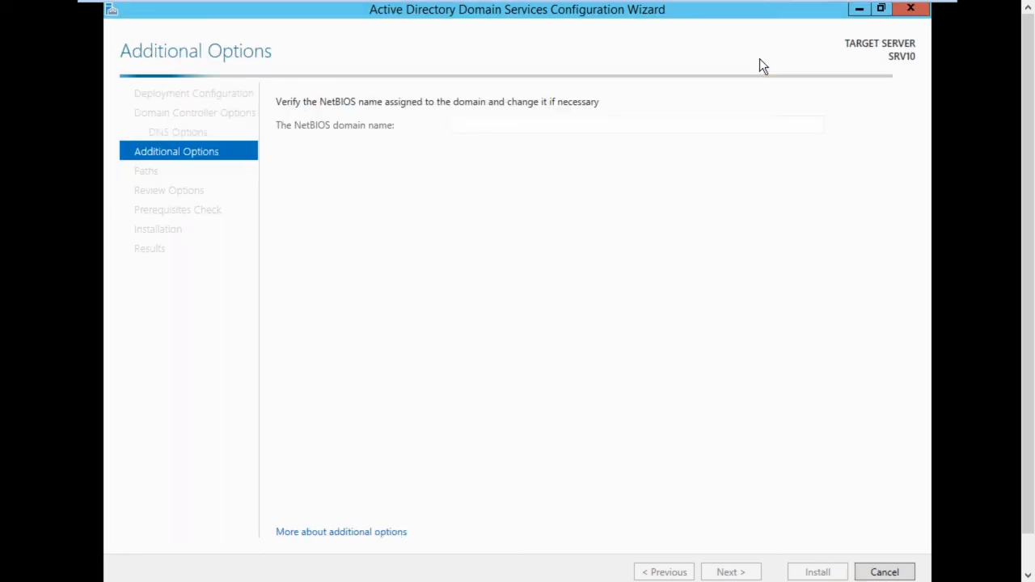
click(881, 10)
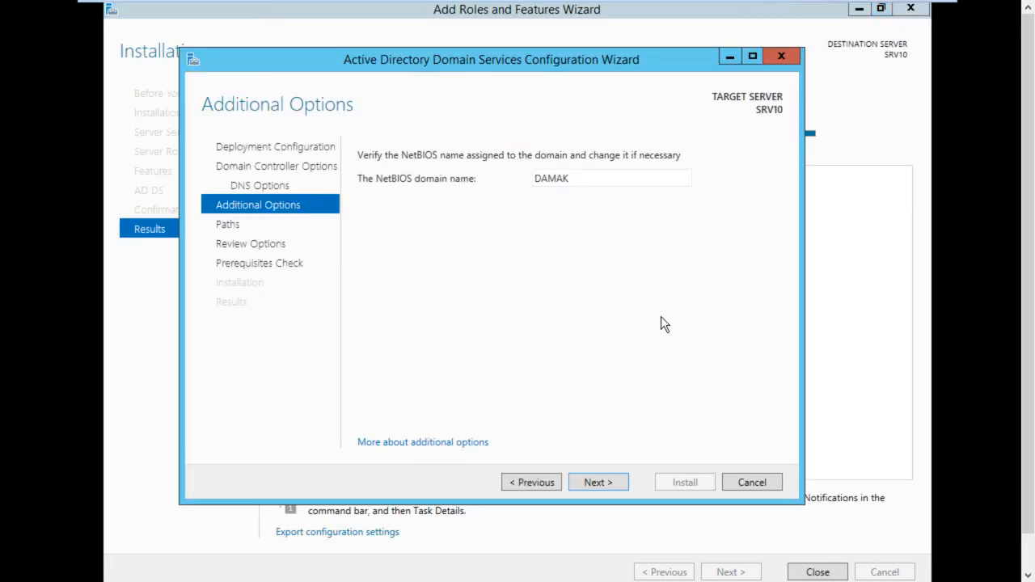
click(597, 482)
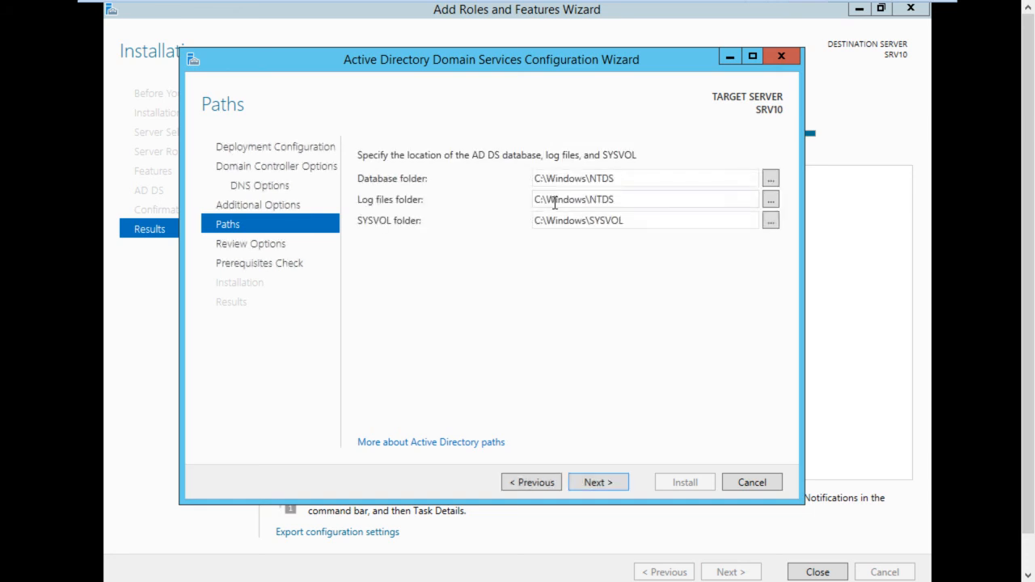
Check the database, log files, and SYSVOL folder locations, keep the defaults, and continue to the options review
drag(620, 177, 489, 174)
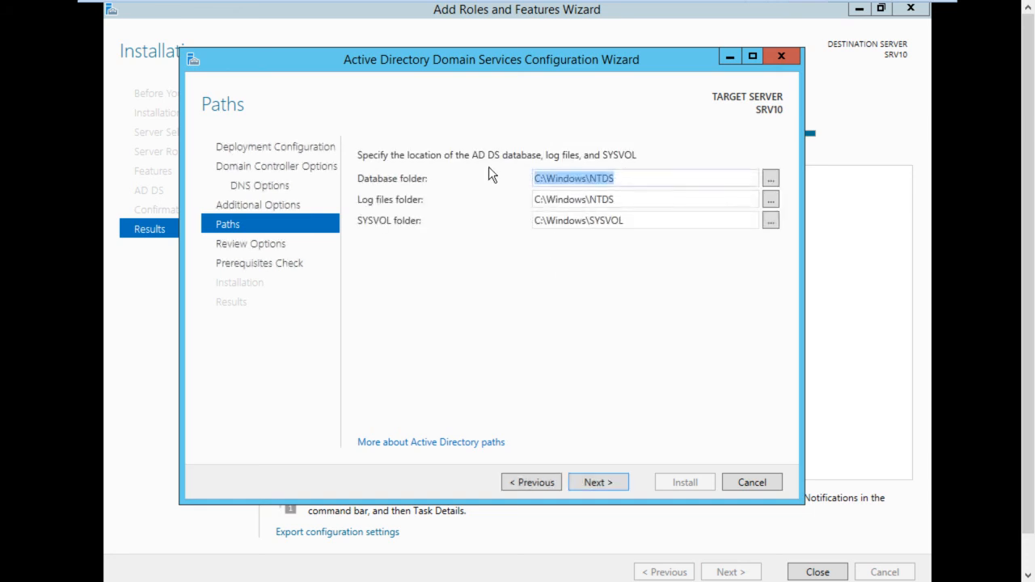
drag(617, 199, 532, 199)
drag(624, 222, 533, 222)
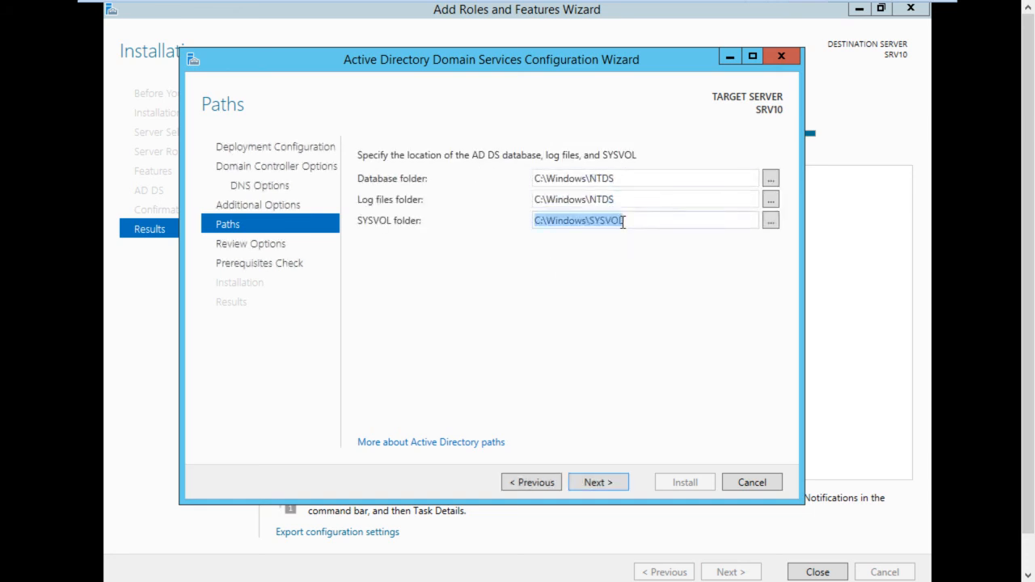
click(652, 222)
drag(655, 222, 589, 219)
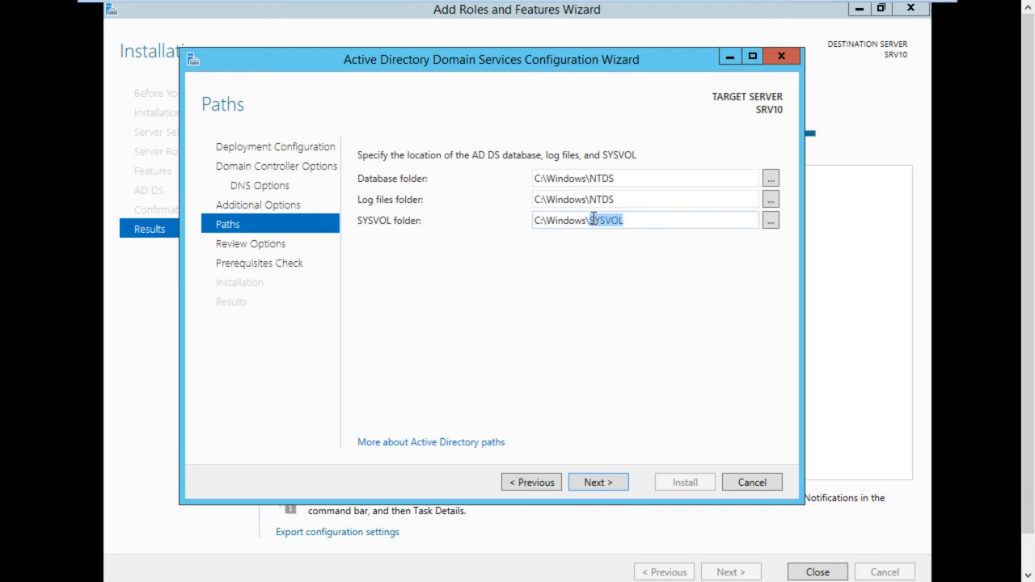
double_click(620, 199)
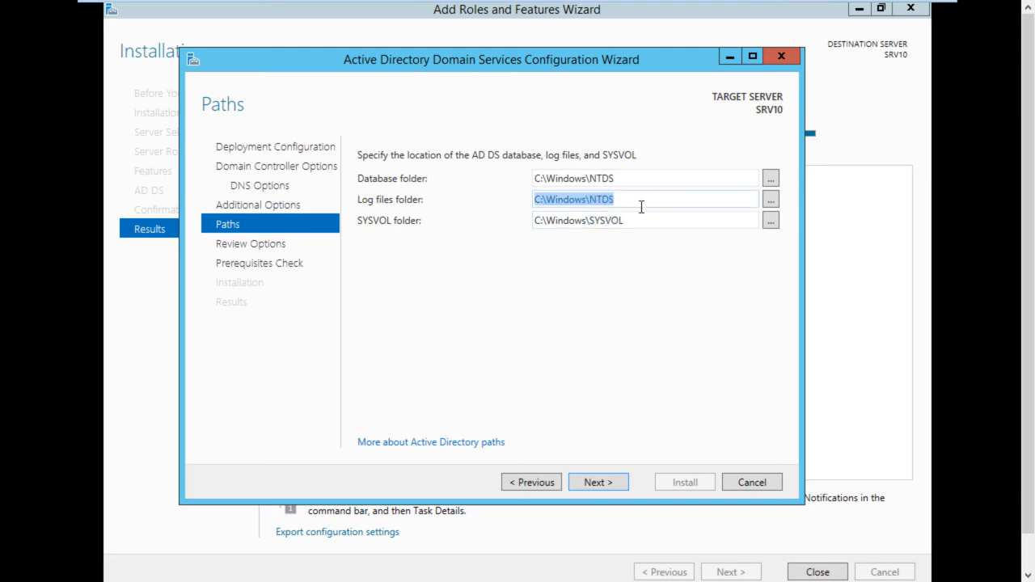
double_click(639, 222)
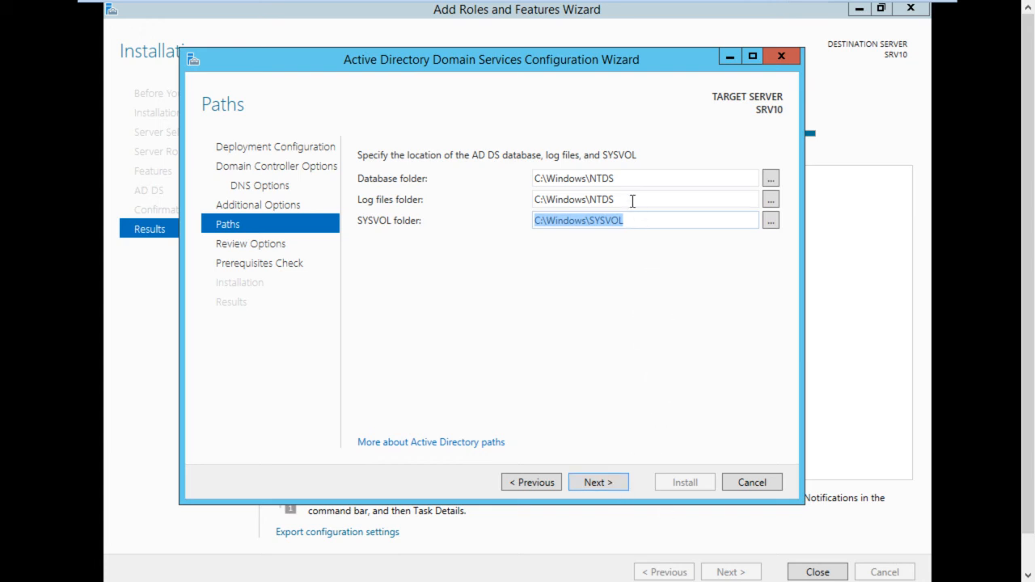
double_click(633, 200)
double_click(630, 178)
click(611, 482)
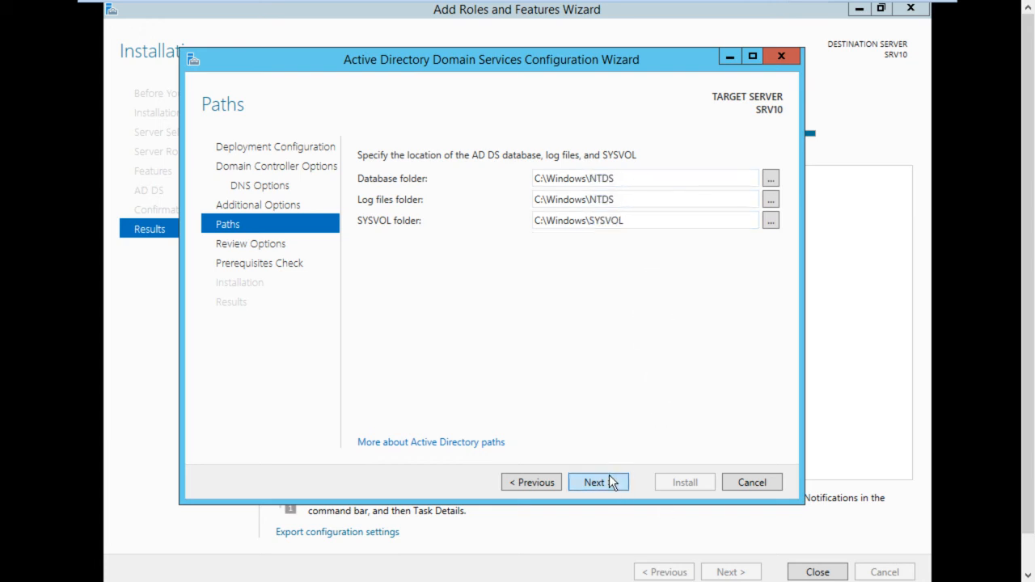
Examine the full summary of deployment selections and the generated Windows PowerShell script, closing the script when done
scroll(542, 311, down, 4)
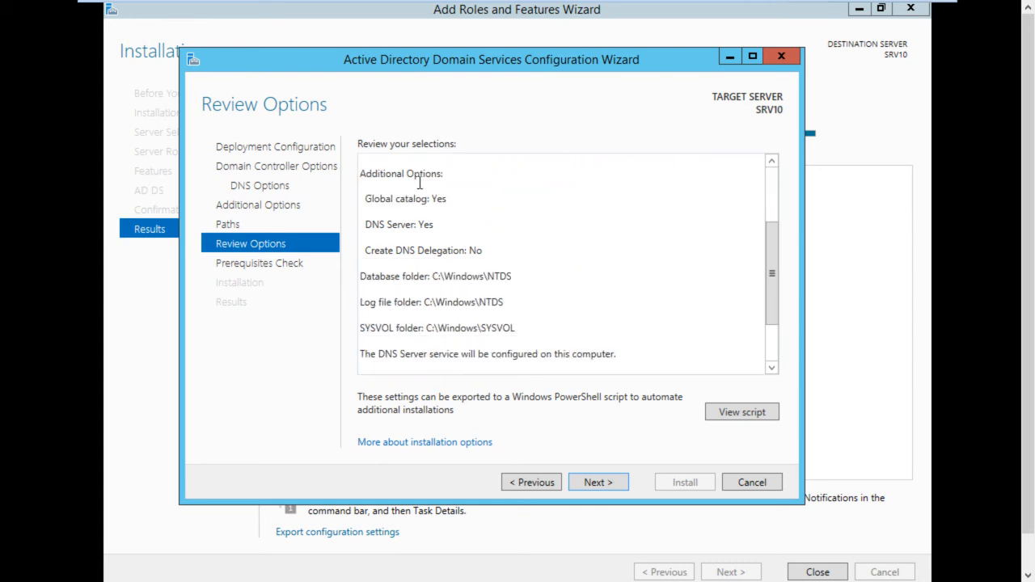
scroll(400, 180, up, 4)
key(ctrl+a)
scroll(501, 334, down, 3)
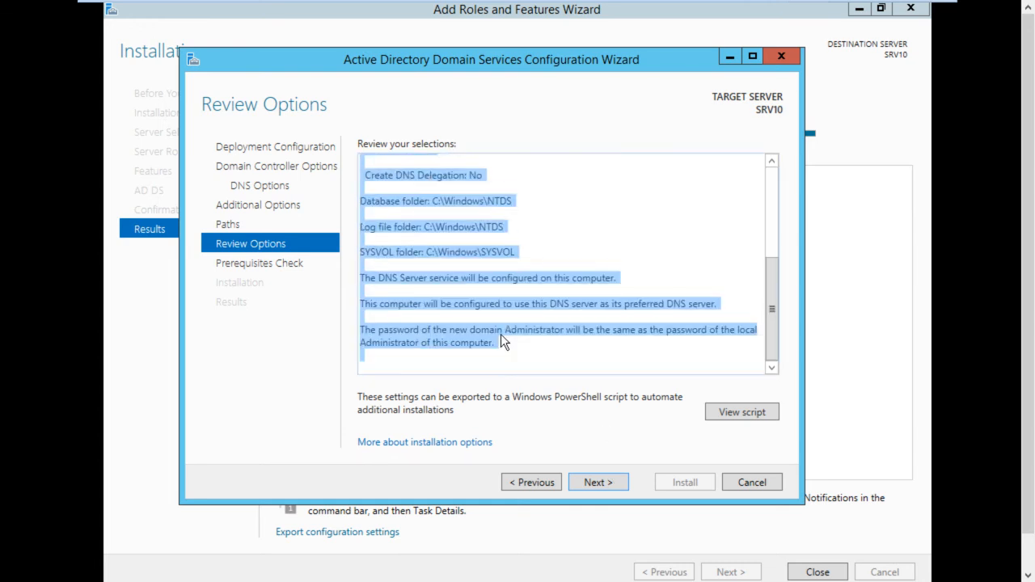
scroll(500, 334, up, 2)
scroll(500, 334, up, 1)
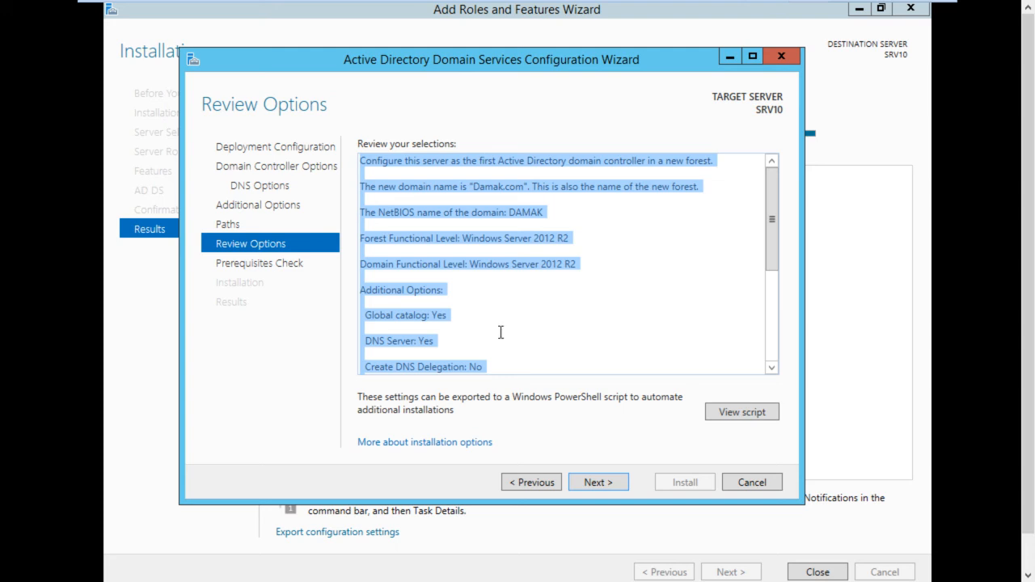
click(742, 413)
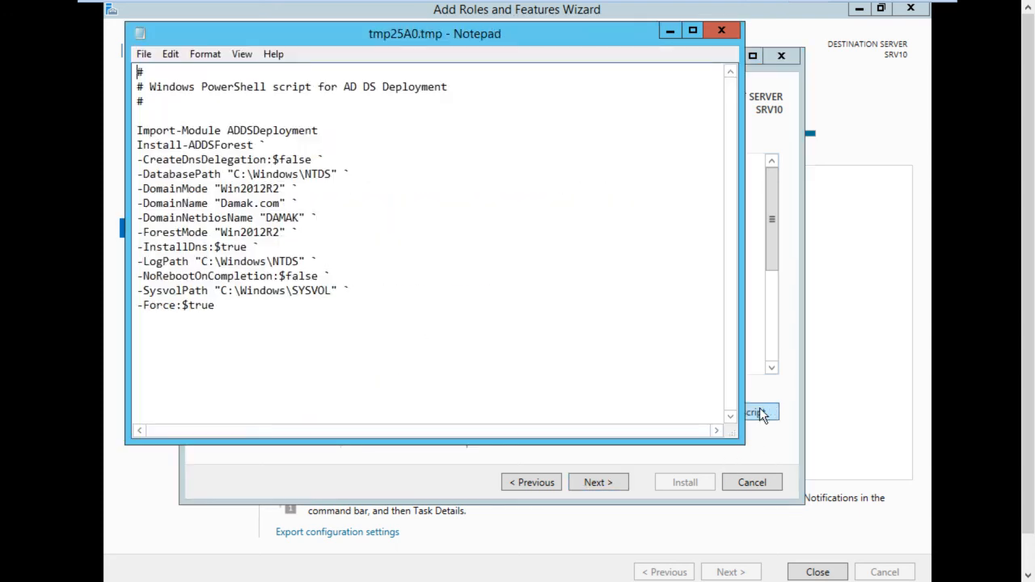
drag(229, 332, 136, 130)
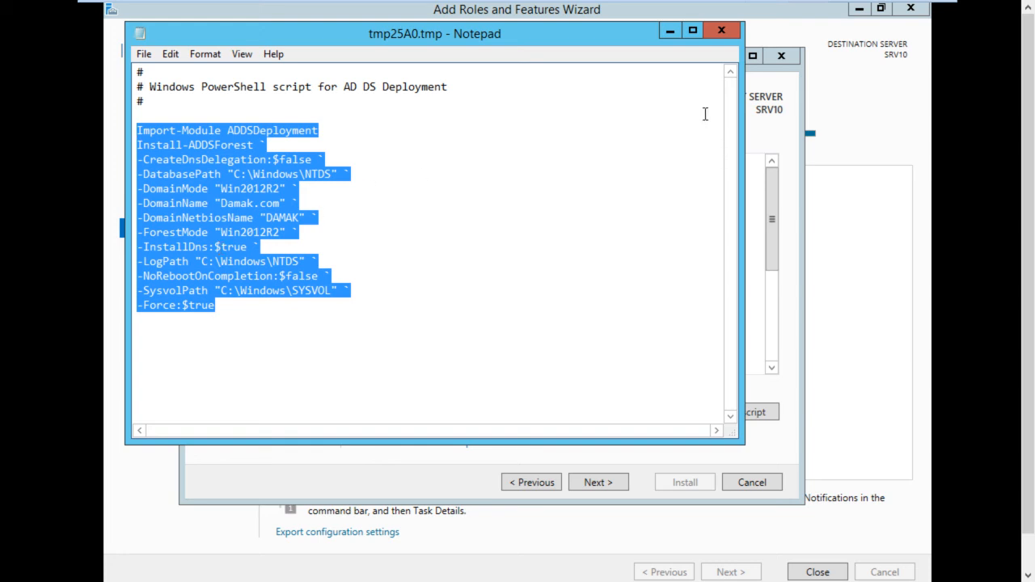
click(720, 33)
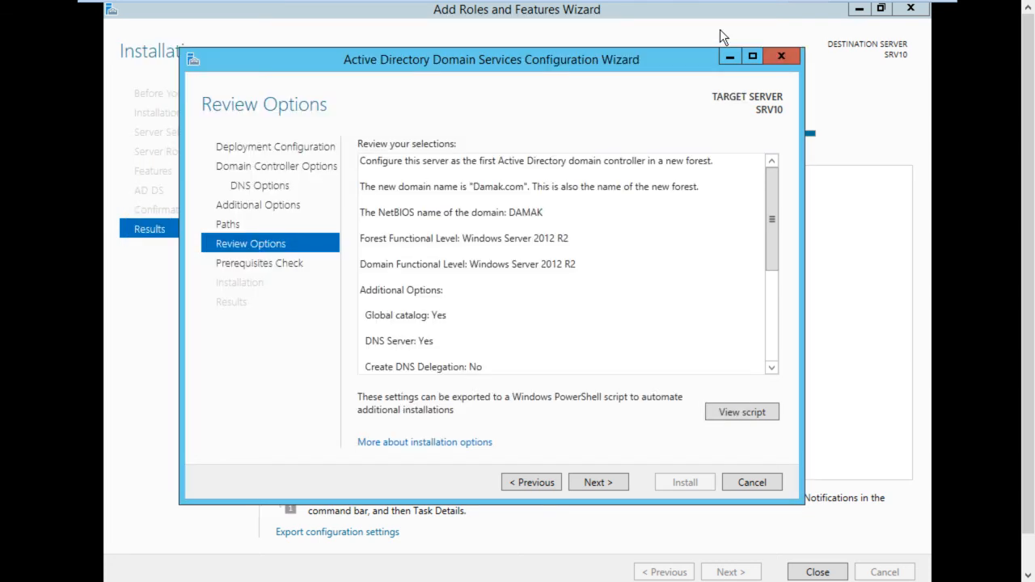
Run the prerequisites check with the wizard maximized, and install Active Directory Domain Services to promote the server
click(611, 481)
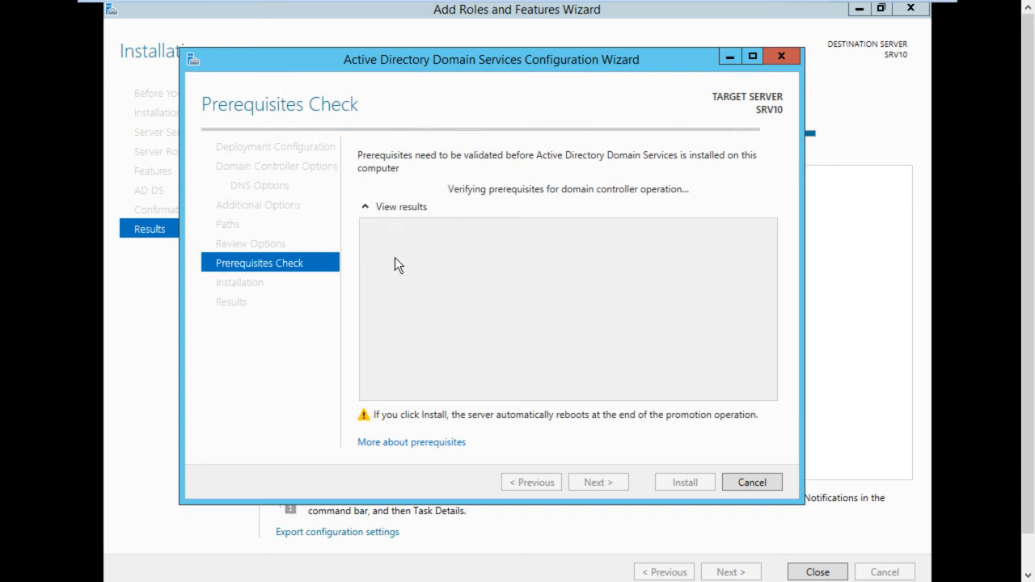
click(752, 57)
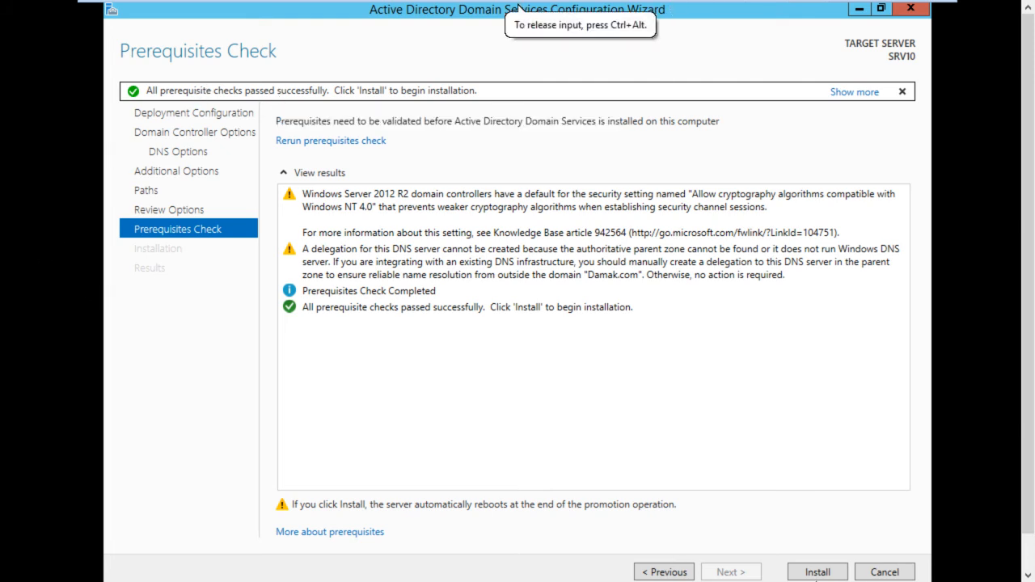
click(815, 573)
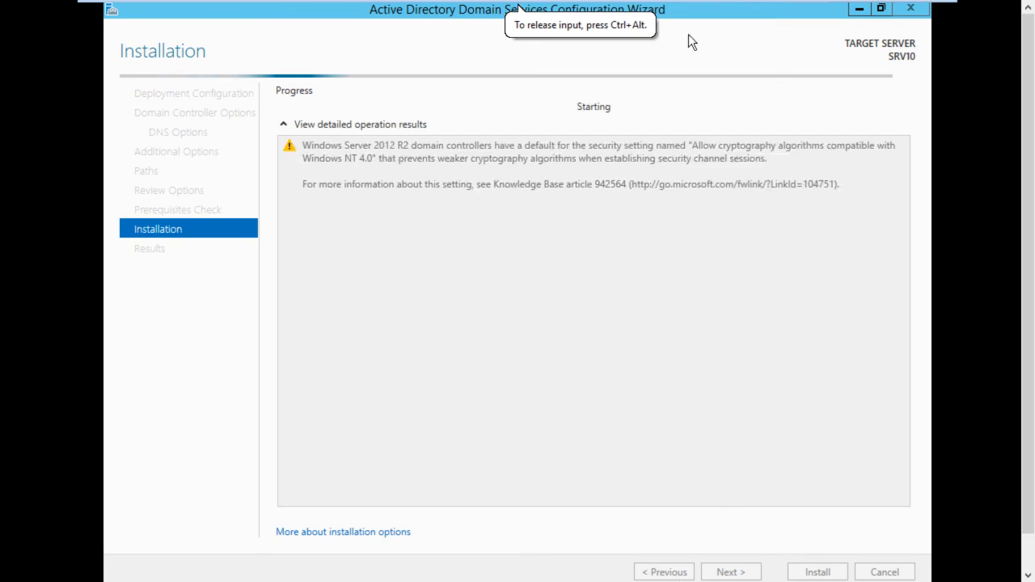
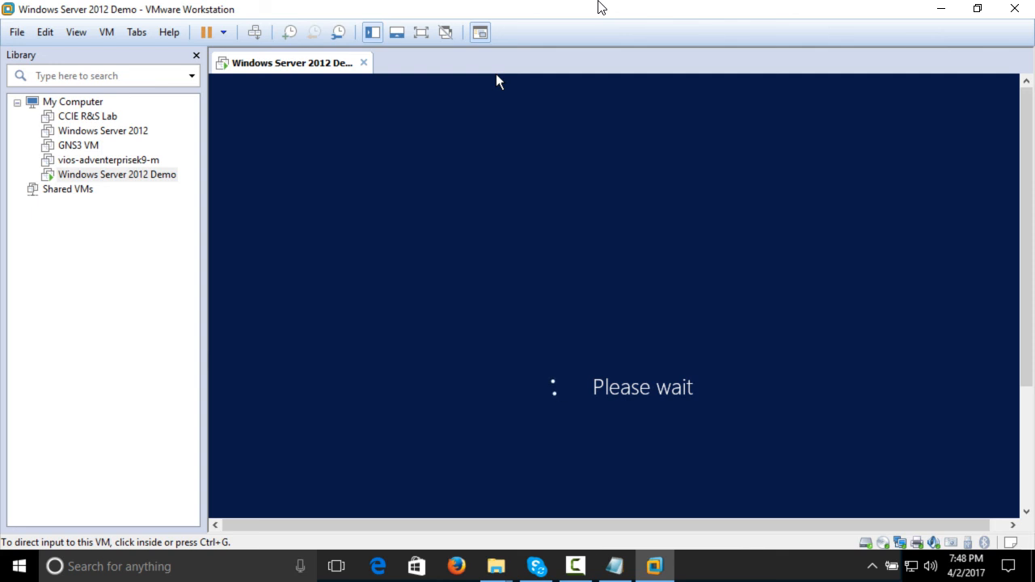
click(768, 316)
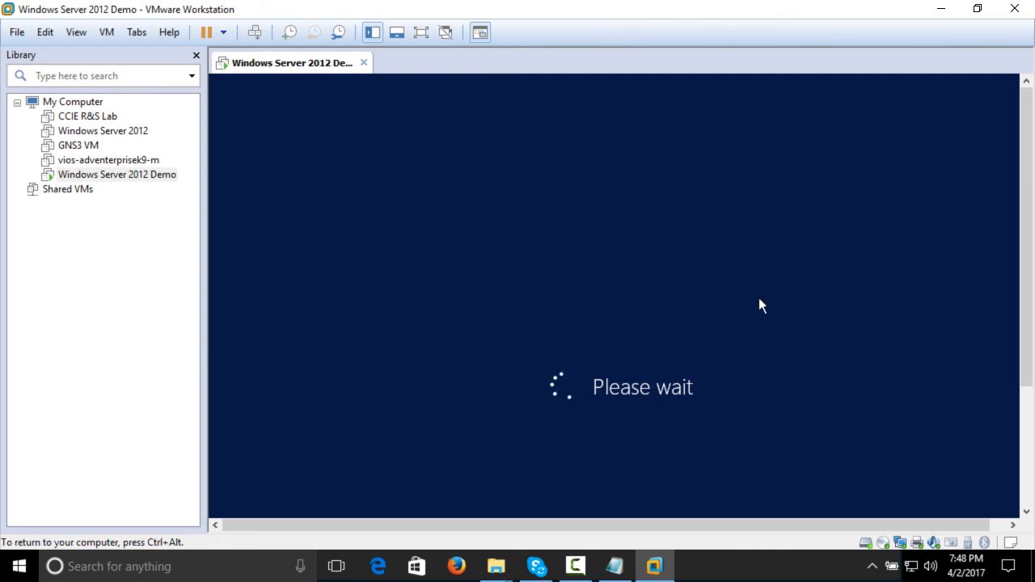
key(ctrl+alt)
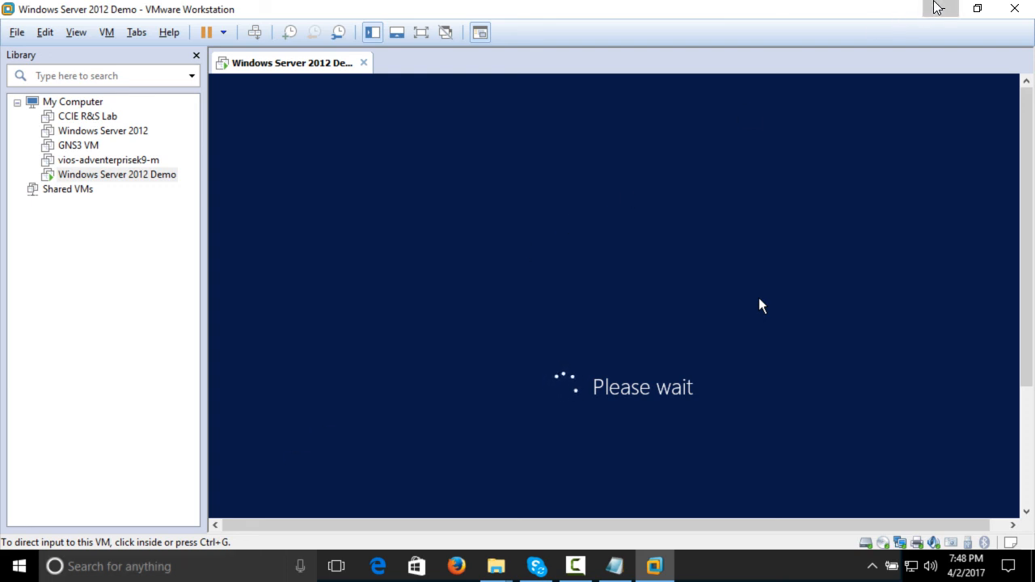
click(938, 8)
right_click(572, 207)
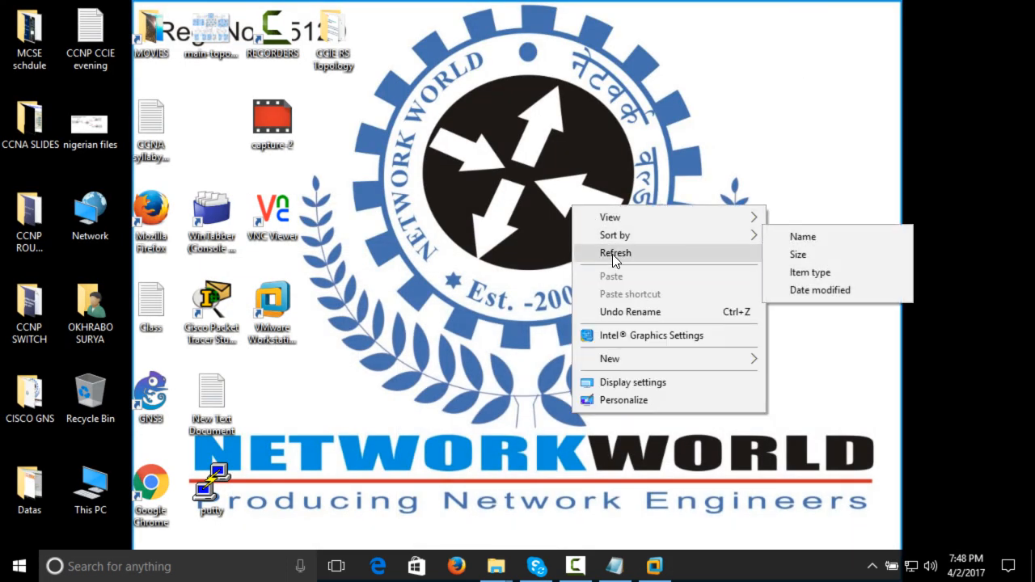
click(612, 253)
click(670, 570)
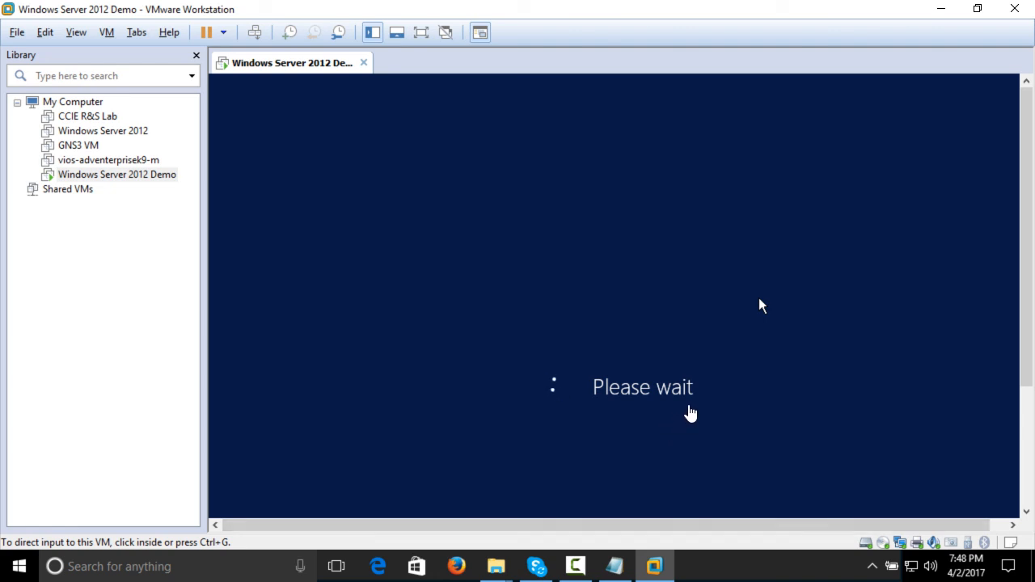
Narrow the Library pane to give the virtual machine's display more room
drag(205, 285, 159, 285)
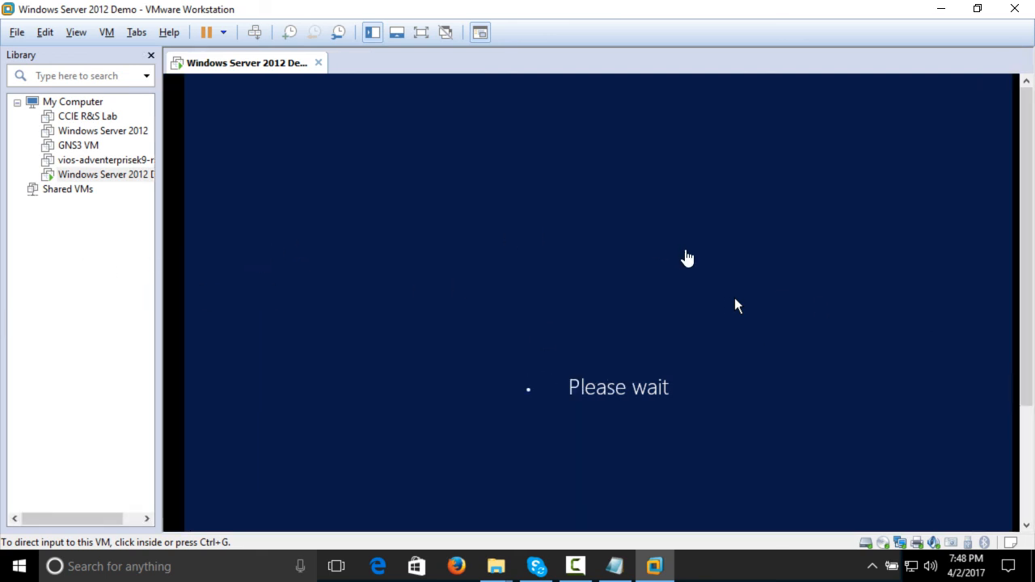
drag(1031, 236, 1032, 261)
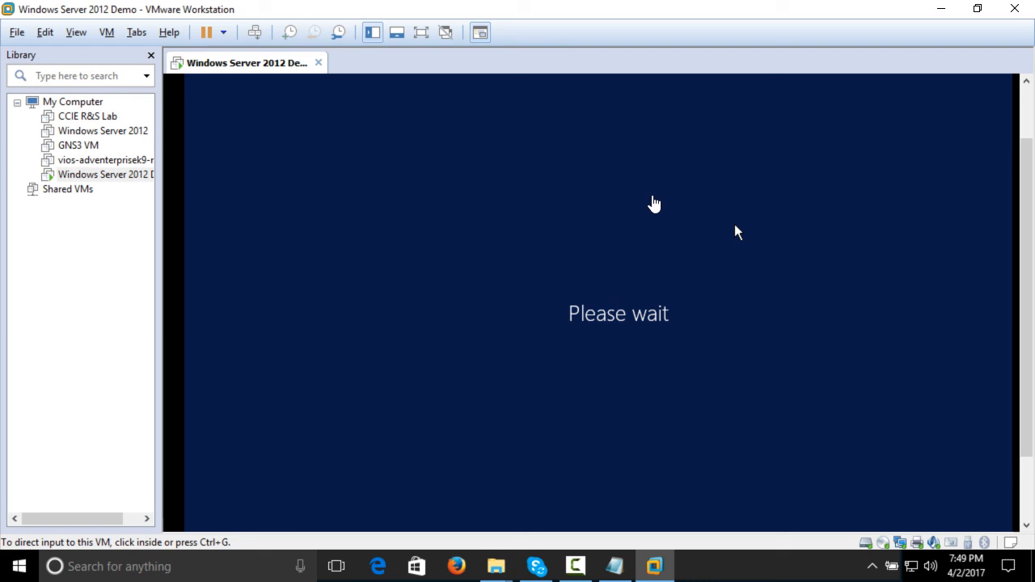
click(581, 568)
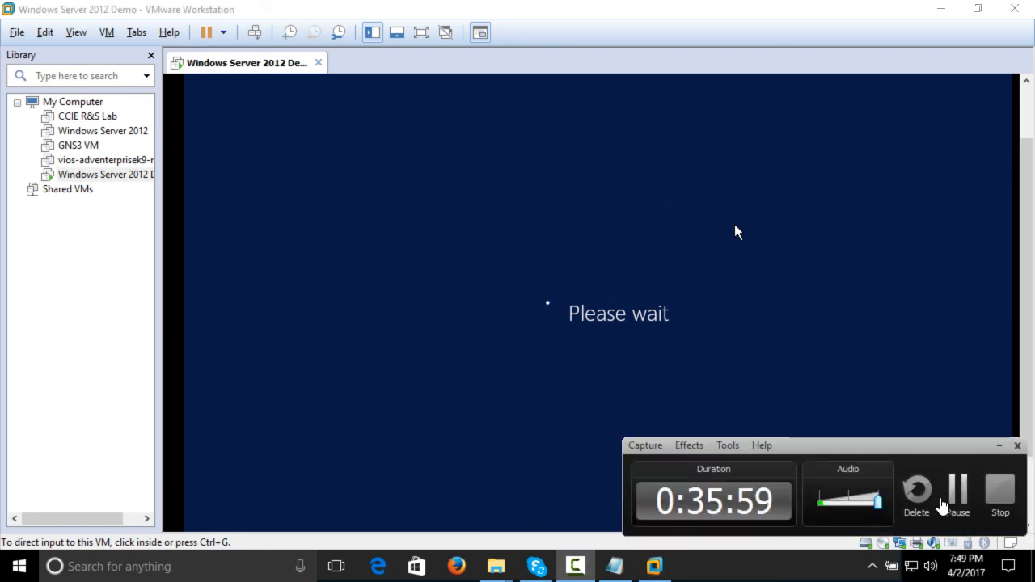
click(958, 489)
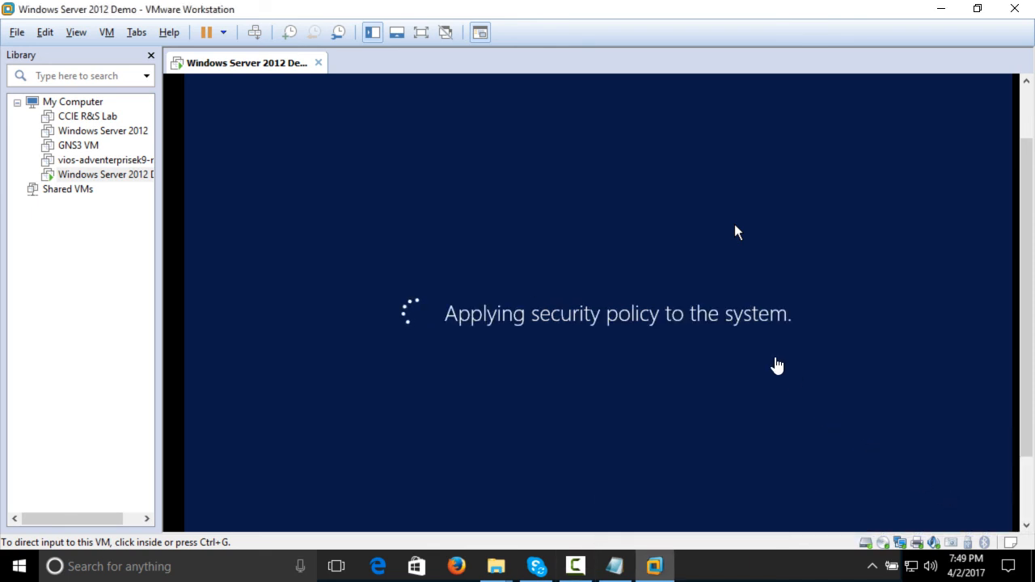
click(576, 567)
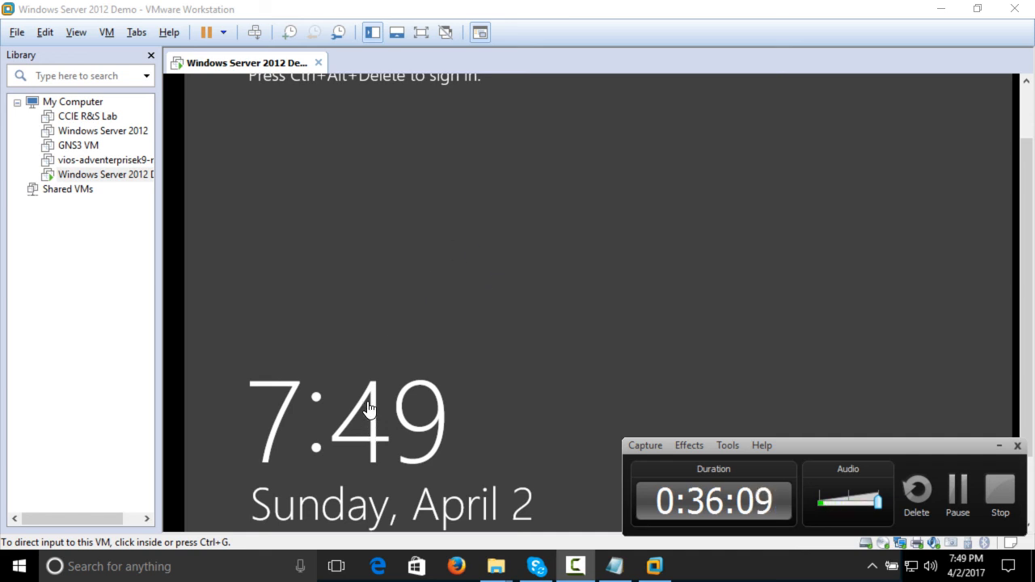
Unlock the restarted server's sign-in screen and sign in as DAMAK\Administrator with the account password
click(98, 33)
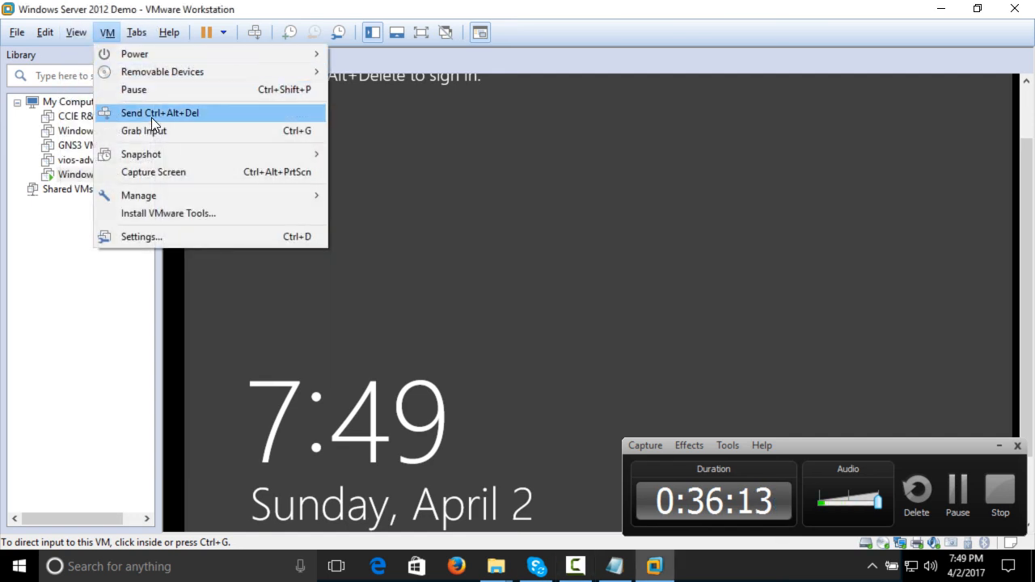
click(151, 117)
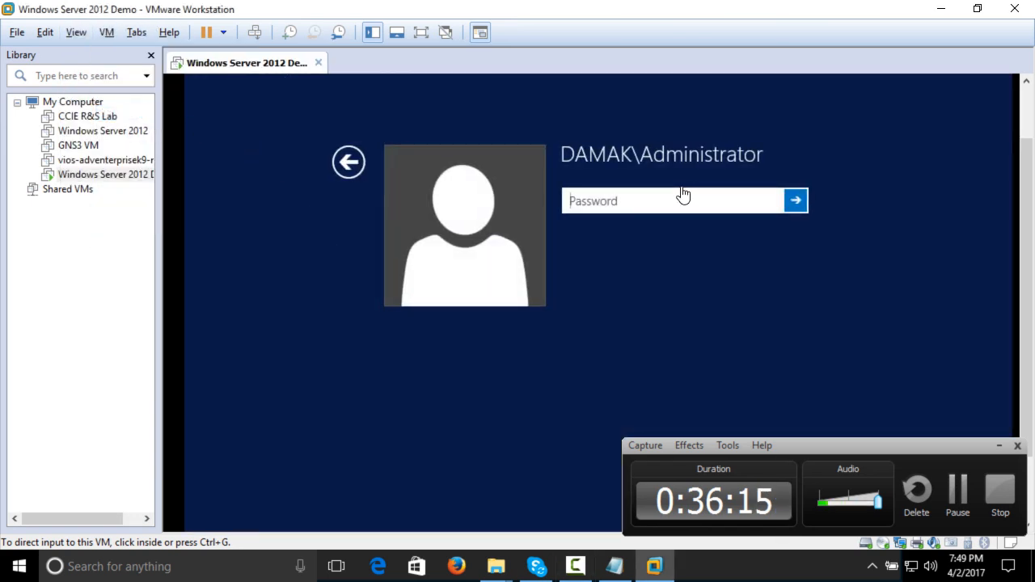
click(675, 199)
text(********)
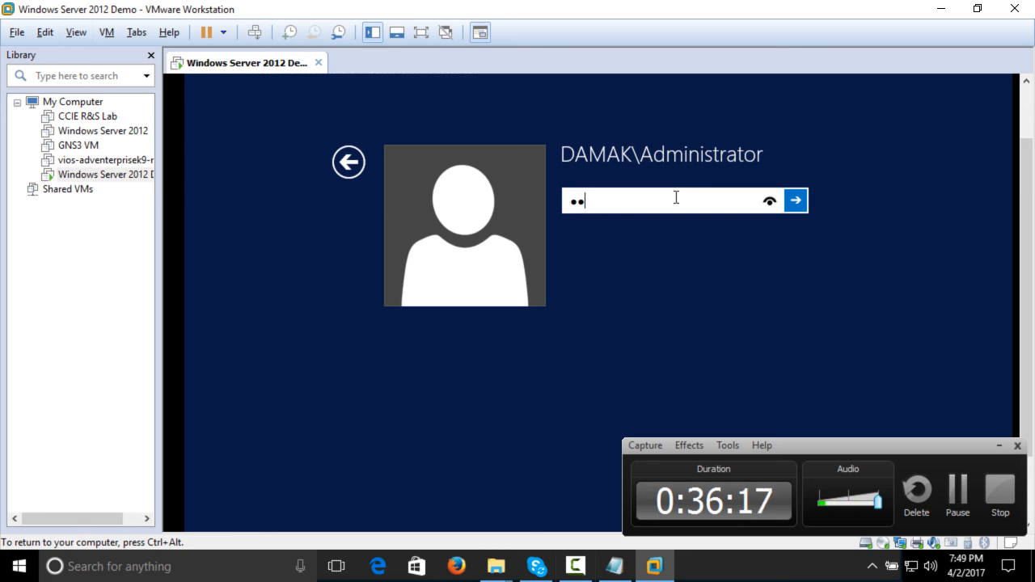
key(Return)
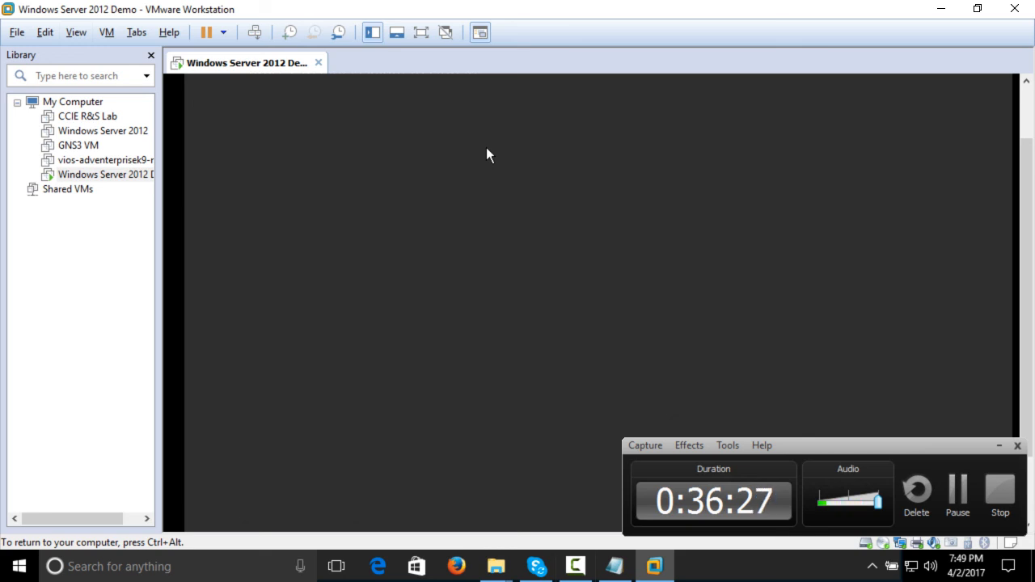
Show the Windows Server 2012 Demo virtual machine in full screen and refresh the server desktop
right_click(548, 134)
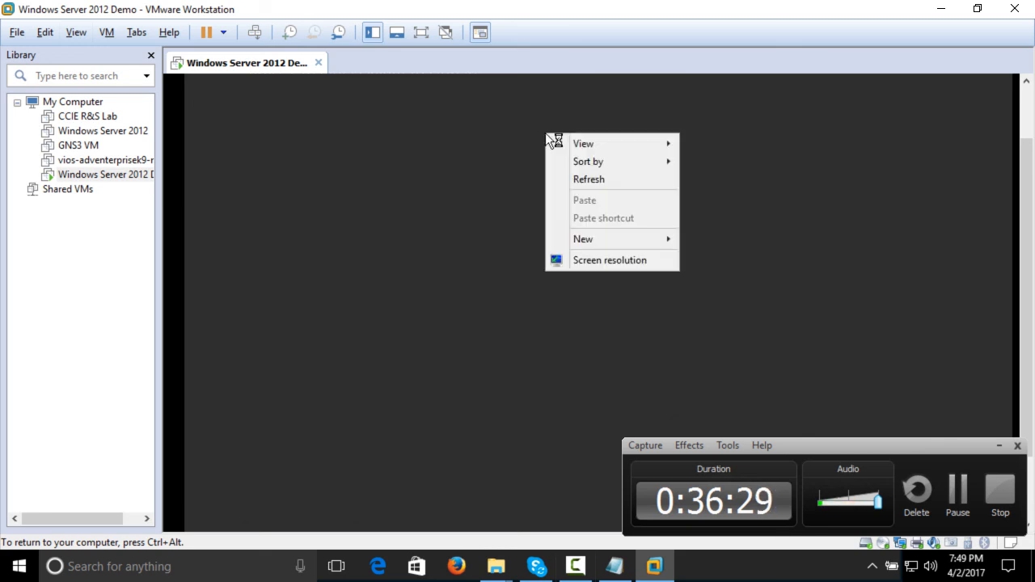
click(584, 180)
click(87, 34)
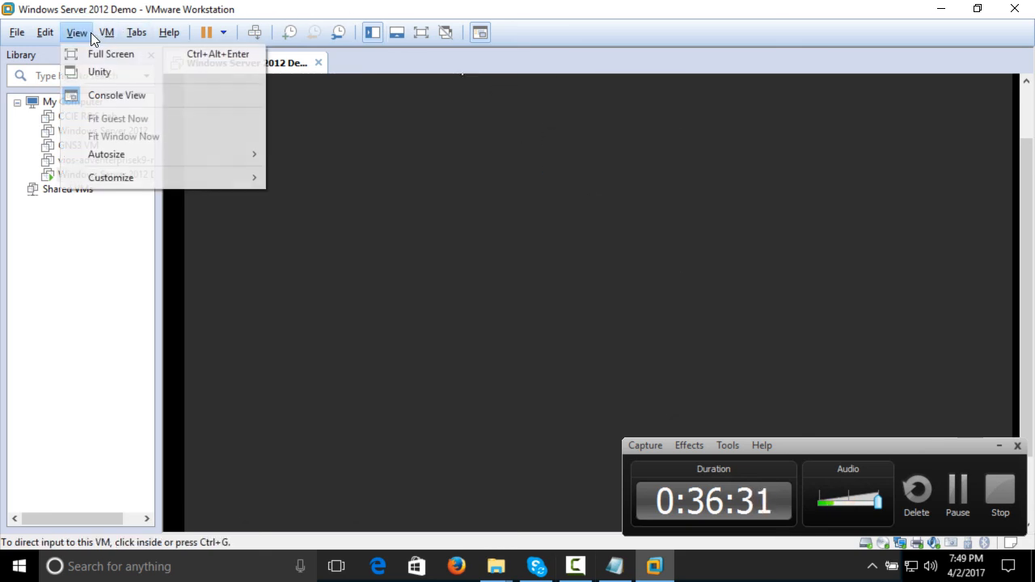
click(107, 54)
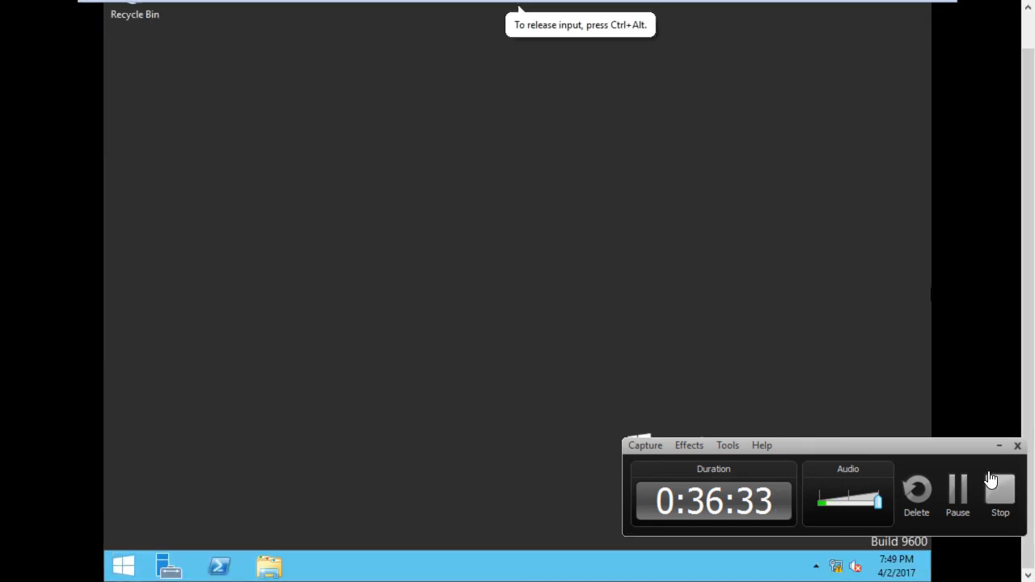
right_click(401, 335)
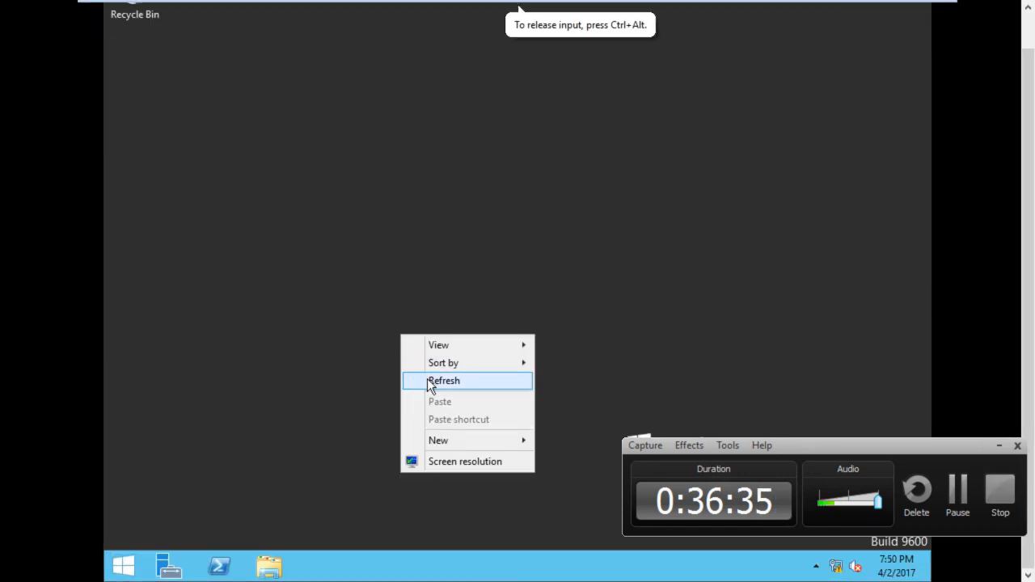
click(428, 380)
click(124, 563)
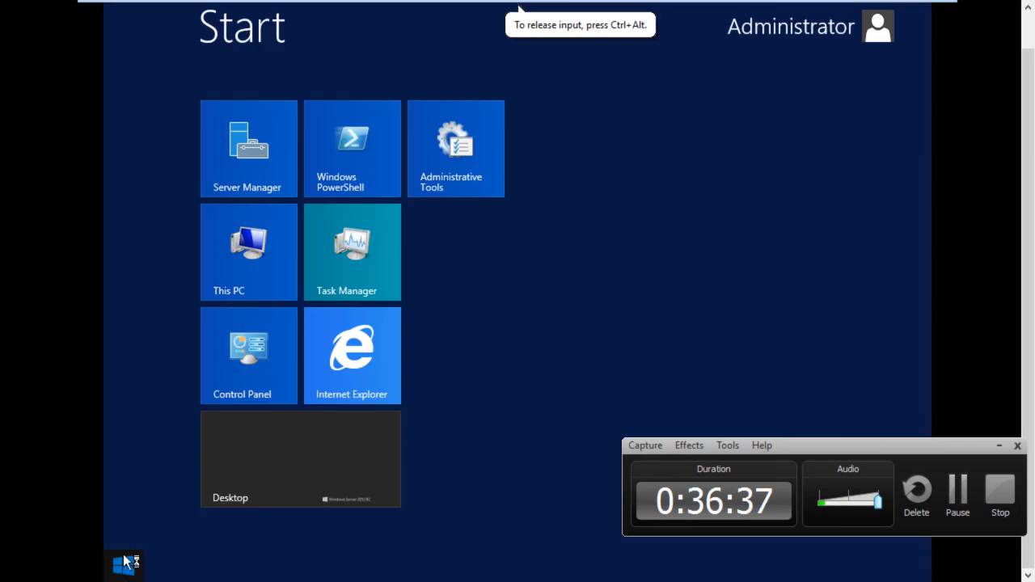
click(351, 454)
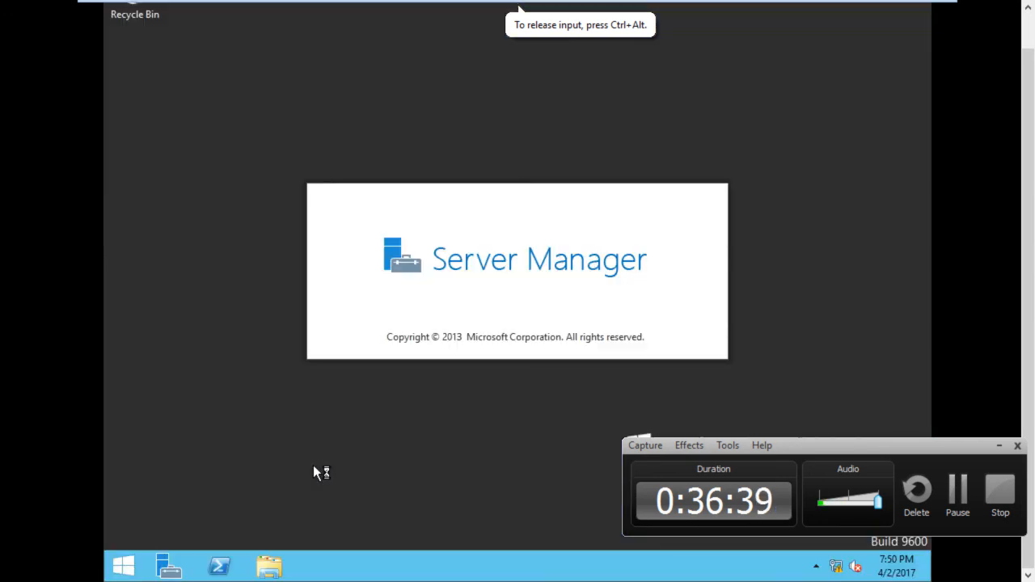
right_click(202, 429)
click(251, 327)
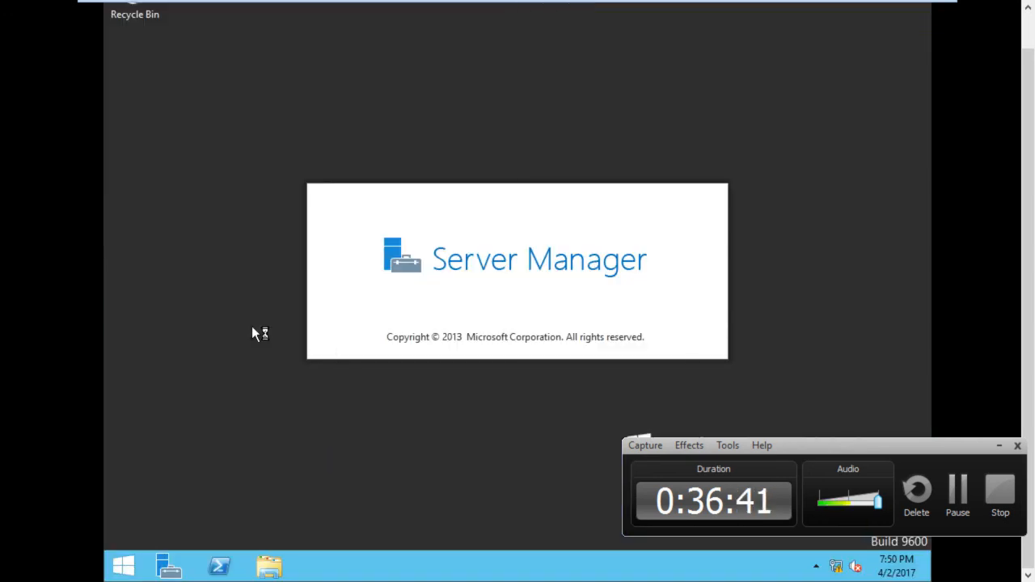
right_click(252, 328)
click(288, 370)
right_click(243, 306)
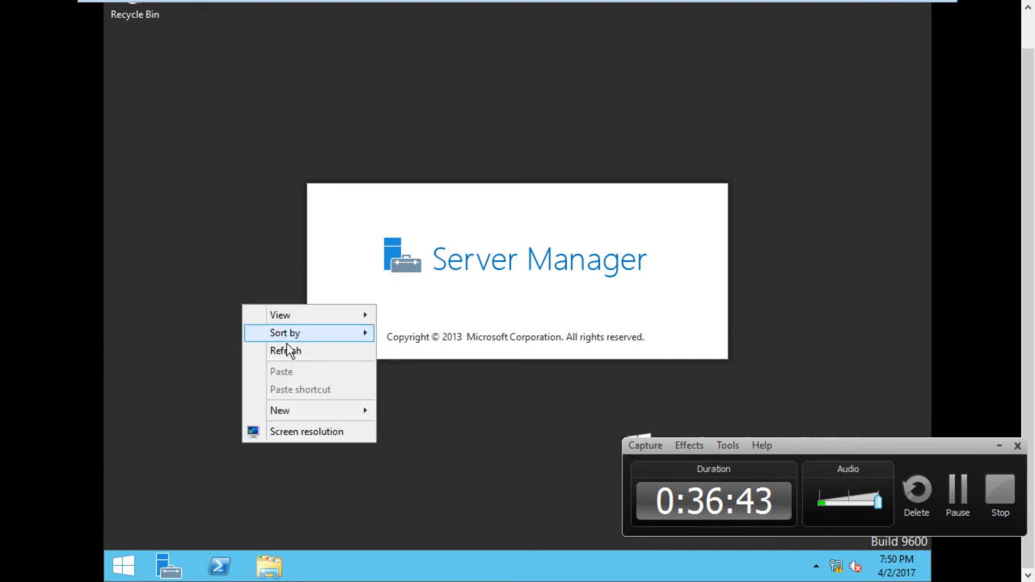
click(291, 351)
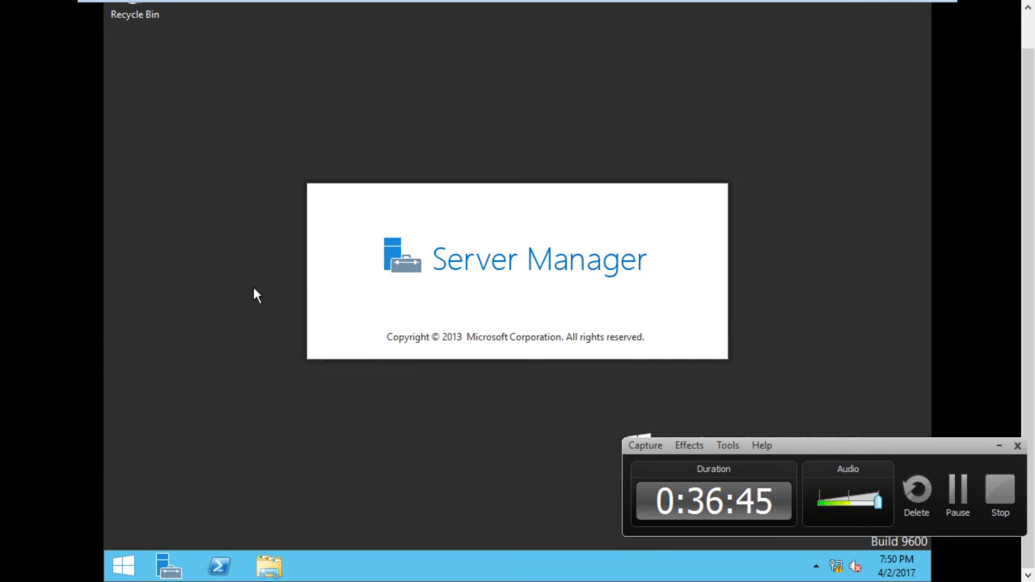
right_click(253, 287)
click(297, 332)
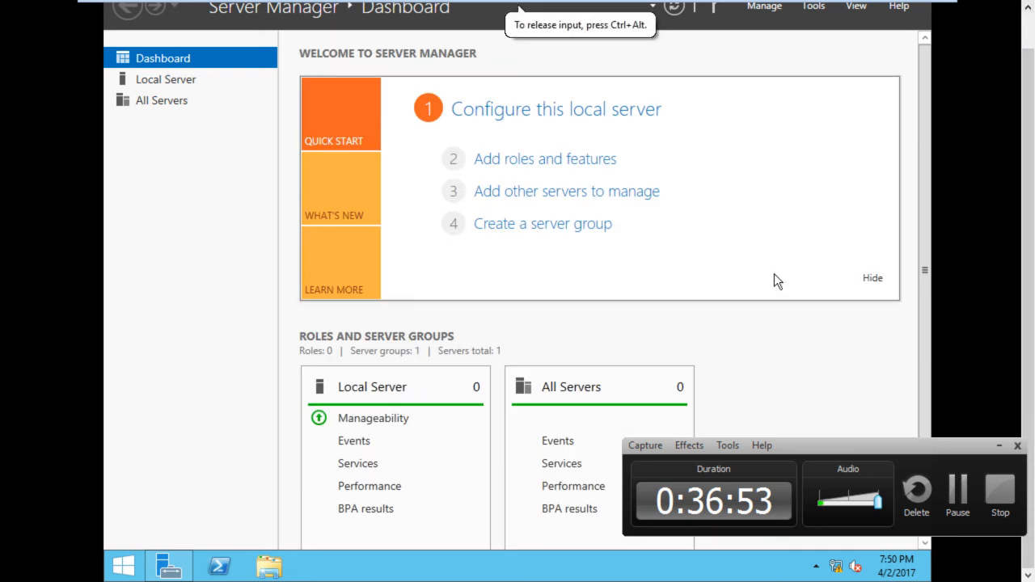
Launch the Active Directory Users and Computers console from Server Manager
click(824, 11)
click(770, 103)
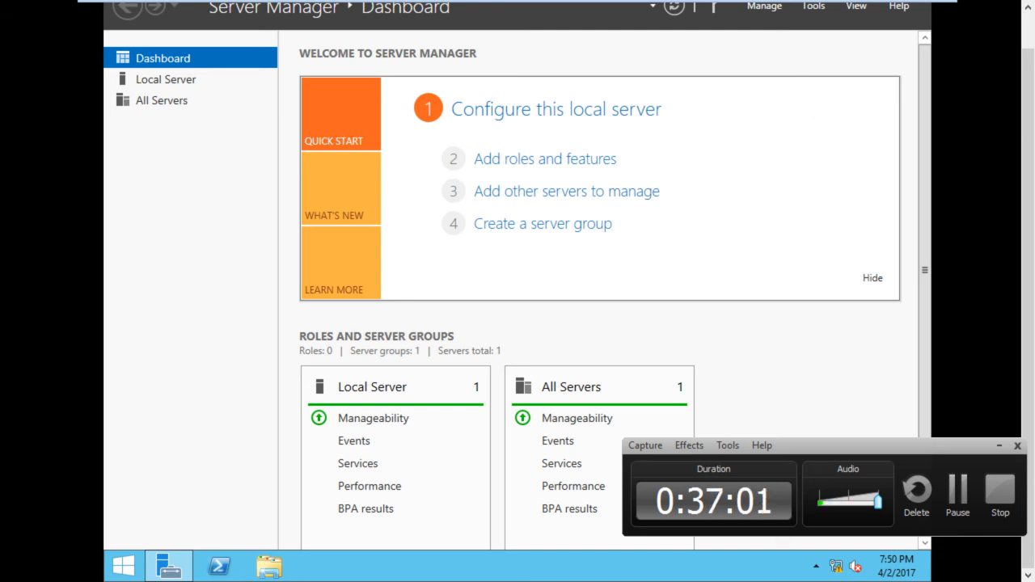
click(815, 6)
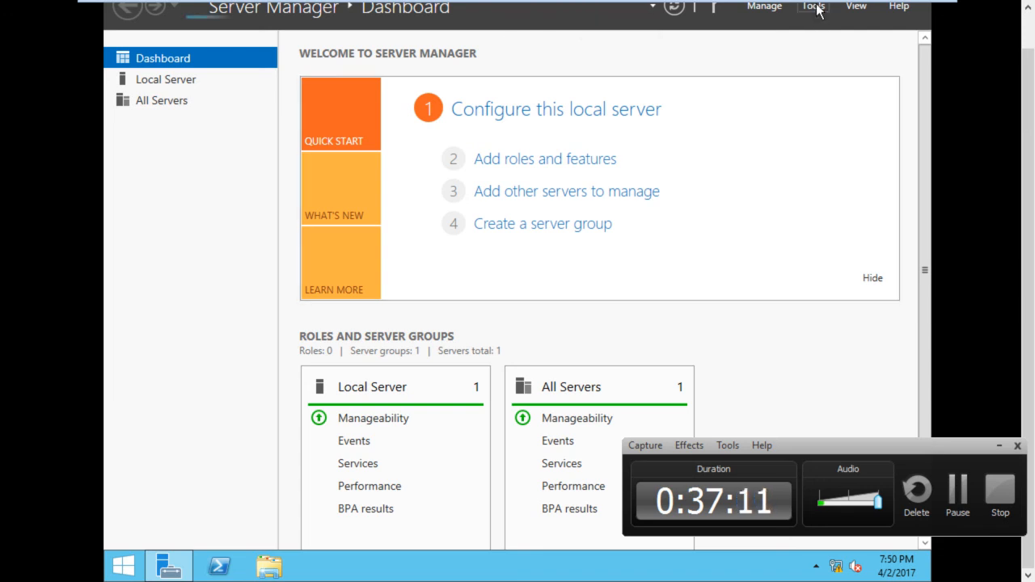
click(815, 7)
click(799, 95)
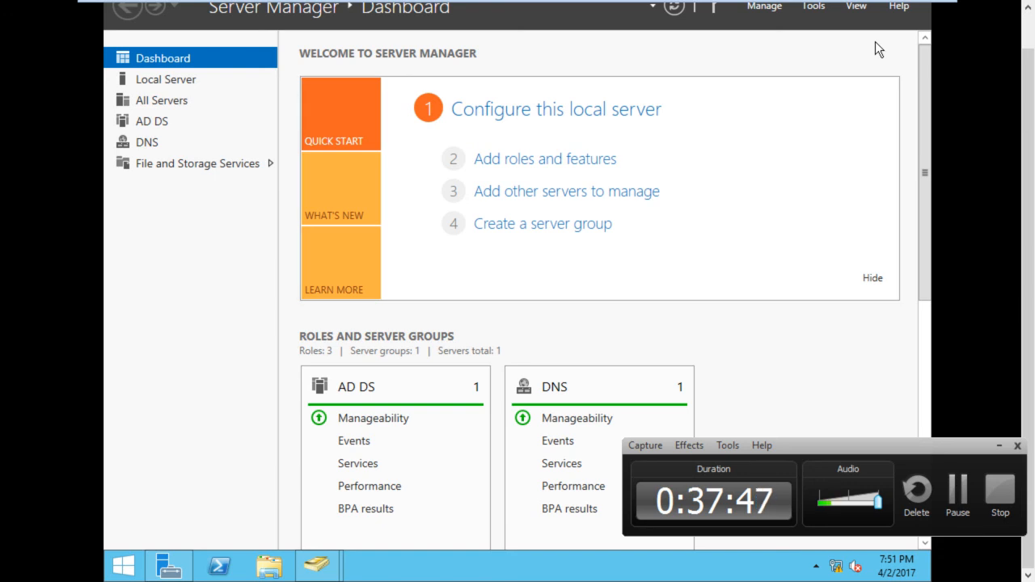
click(819, 9)
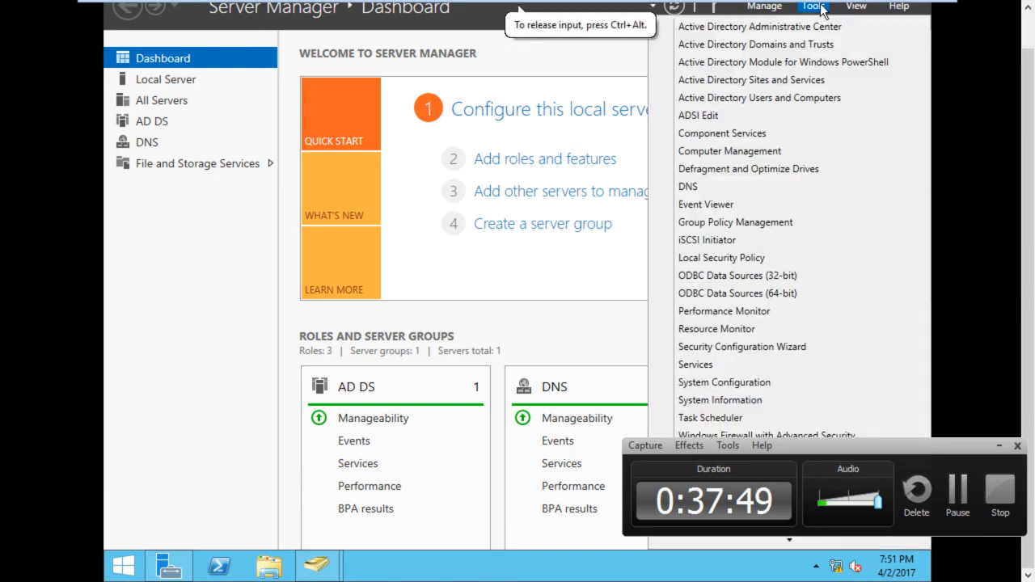
click(785, 97)
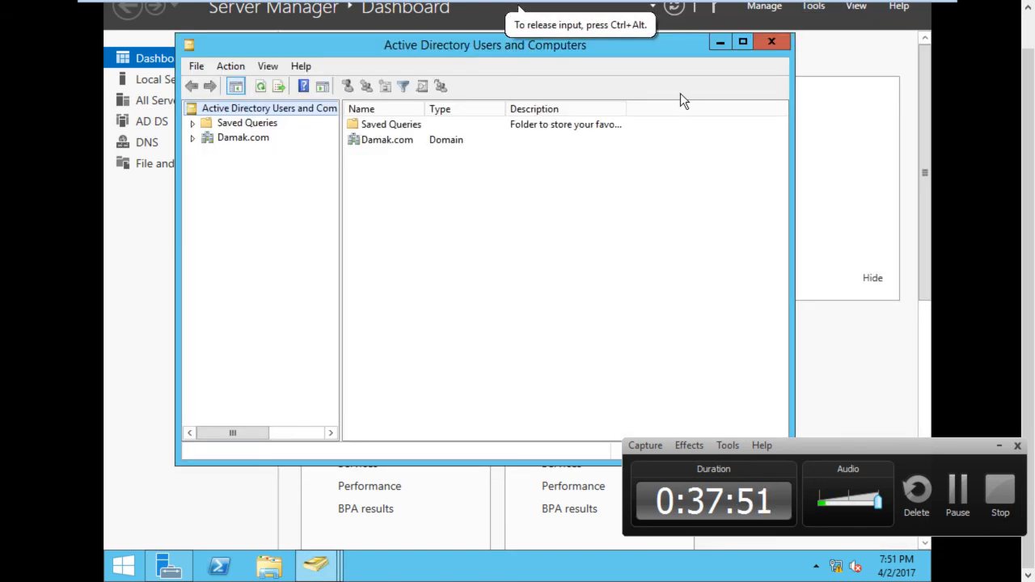
Open the Users container of the Damak.com domain and maximize the console window
double_click(485, 140)
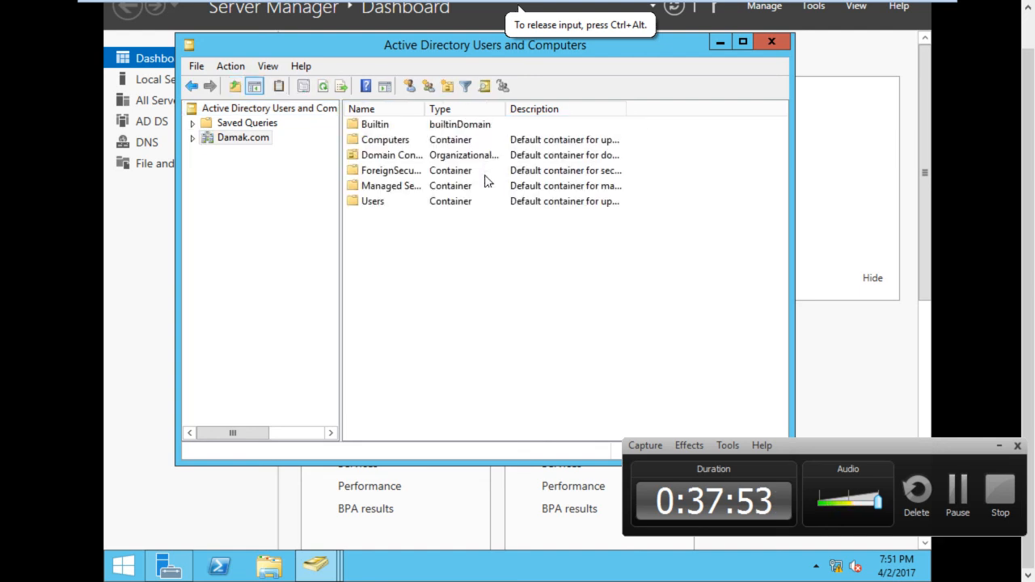
double_click(486, 200)
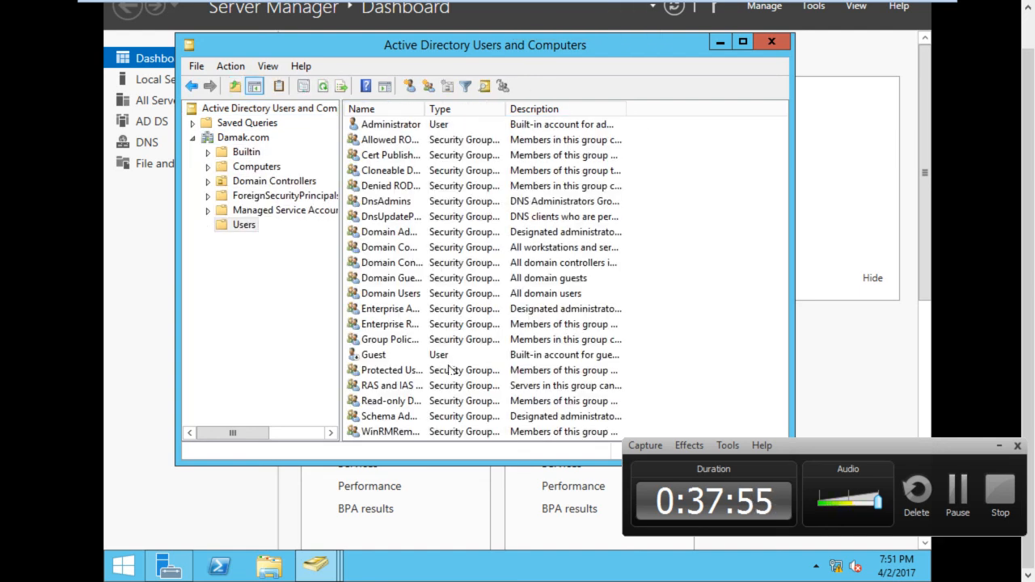
click(745, 42)
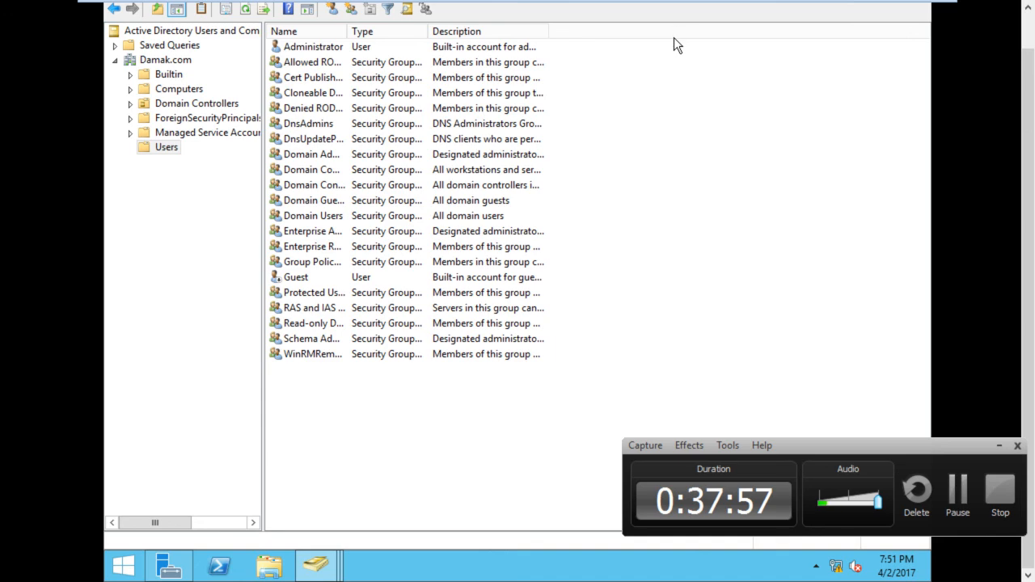
drag(671, 49, 344, 448)
click(343, 448)
Start a new user in the Damak.com Users container, entering the user's first name and using it as the logon name too
right_click(165, 144)
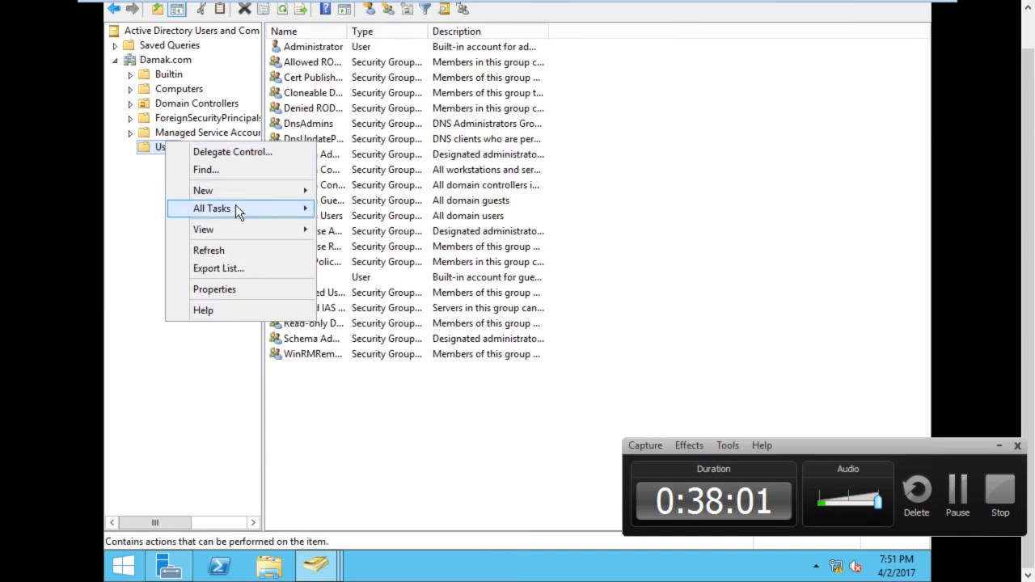
mouse_move(274, 189)
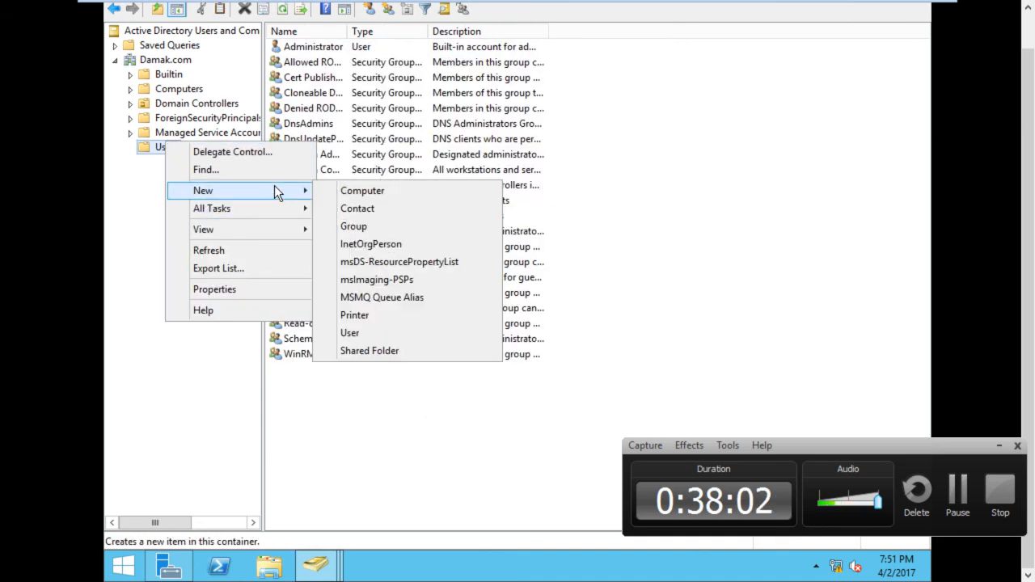
click(420, 335)
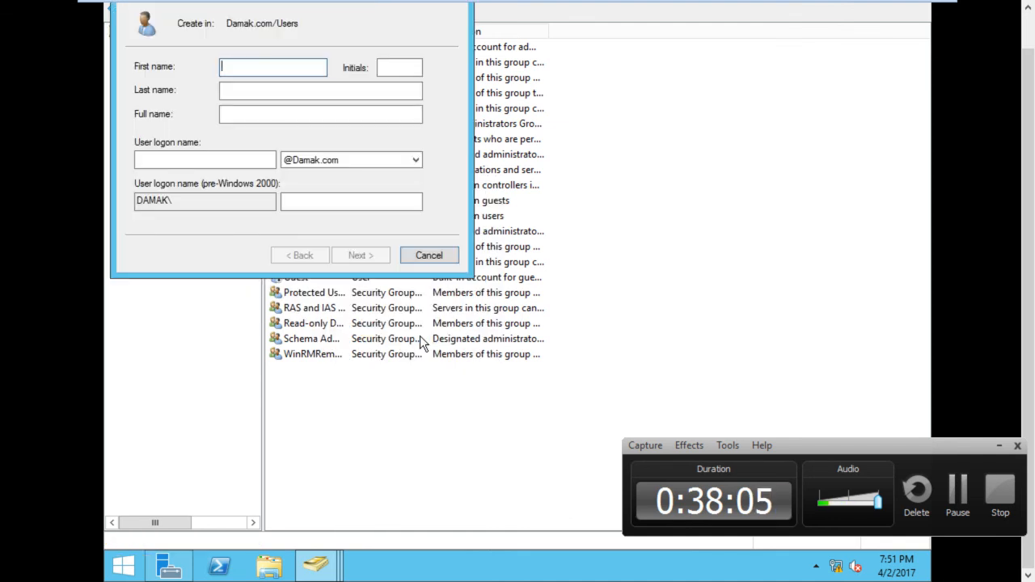
text(amit)
key(Tab)
key(Tab)
key(Tab)
key(Tab)
text(amit)
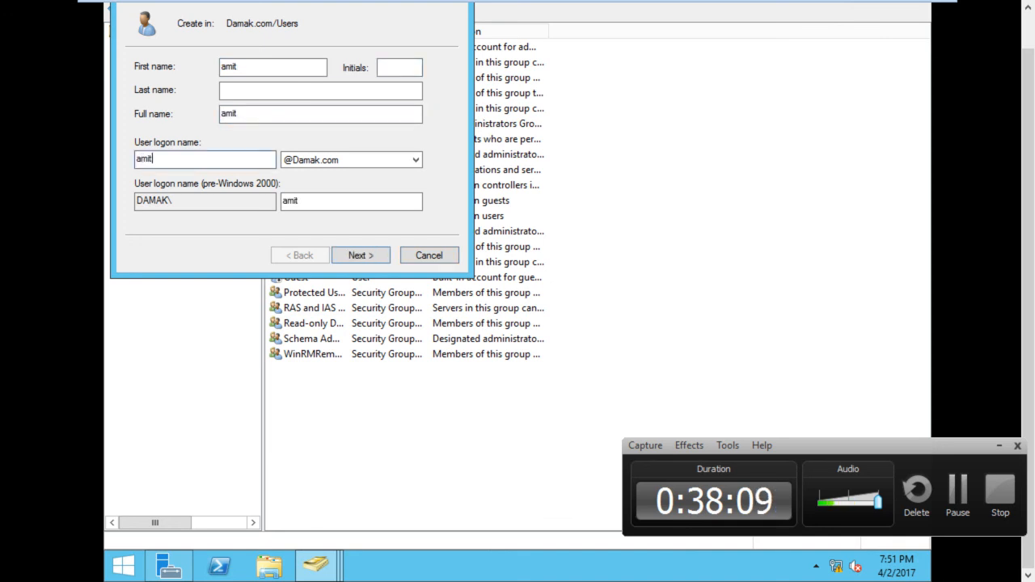
Enter and confirm the account password, replace the forced change at next logon with User cannot change password, and finish creating the user
key(Return)
text(P@ssw0rd)
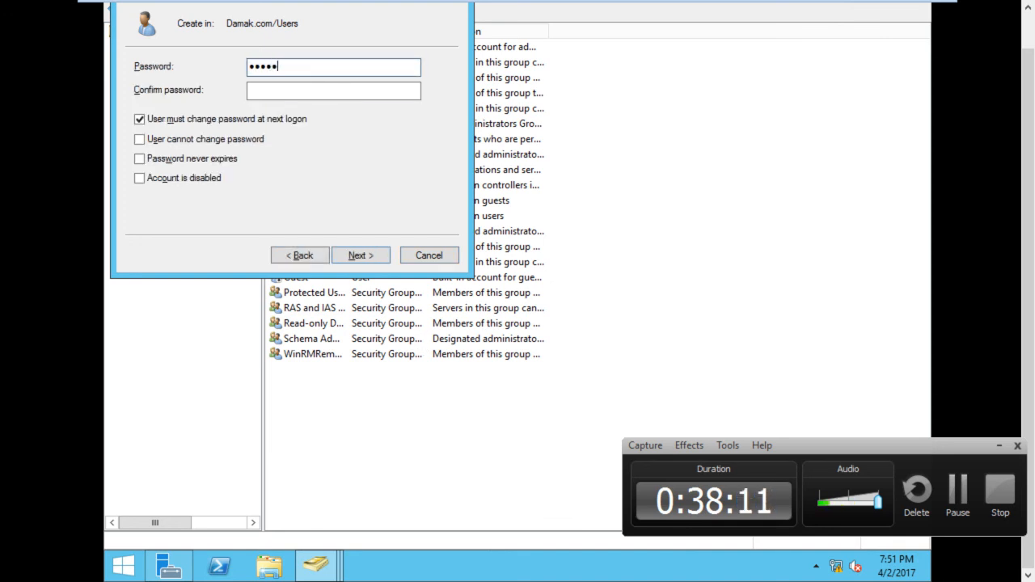
key(Tab)
text(P@ssw0rd)
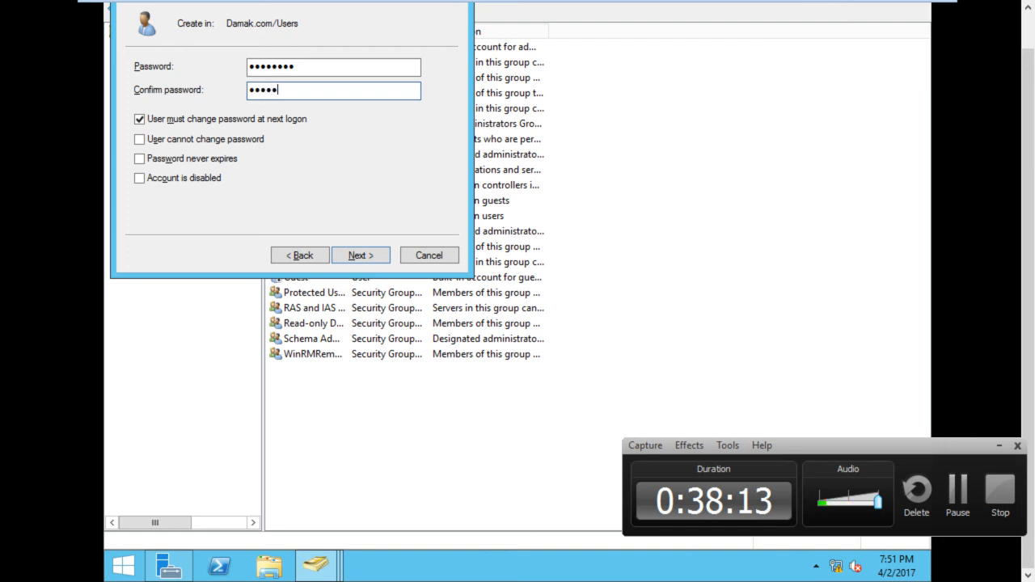
click(209, 121)
click(205, 139)
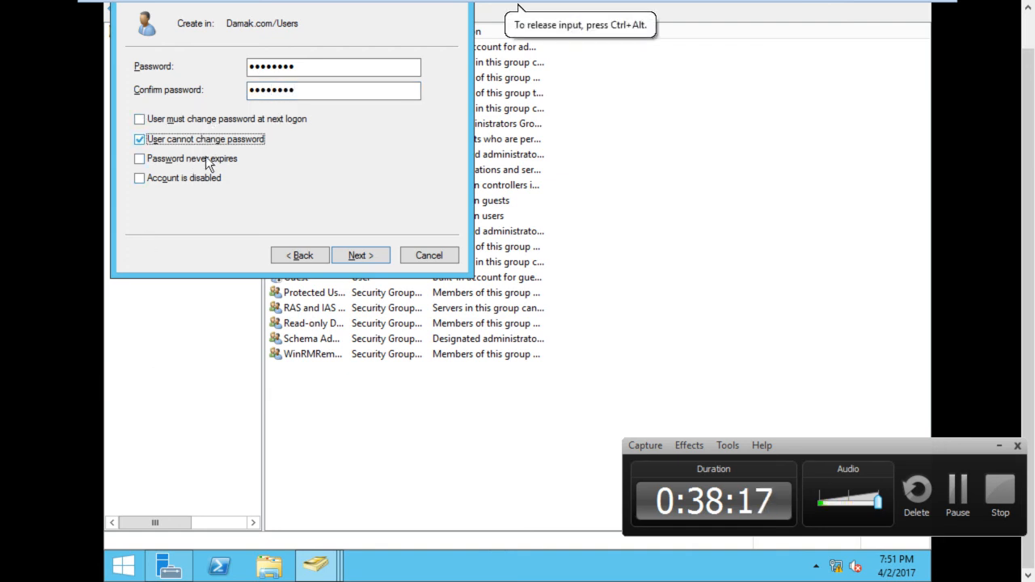
click(357, 255)
click(356, 255)
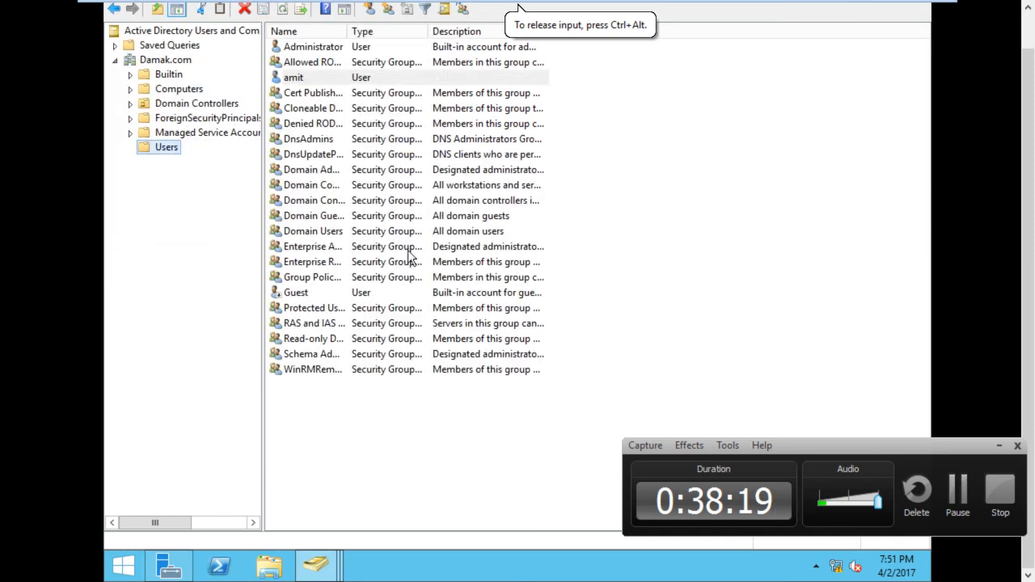